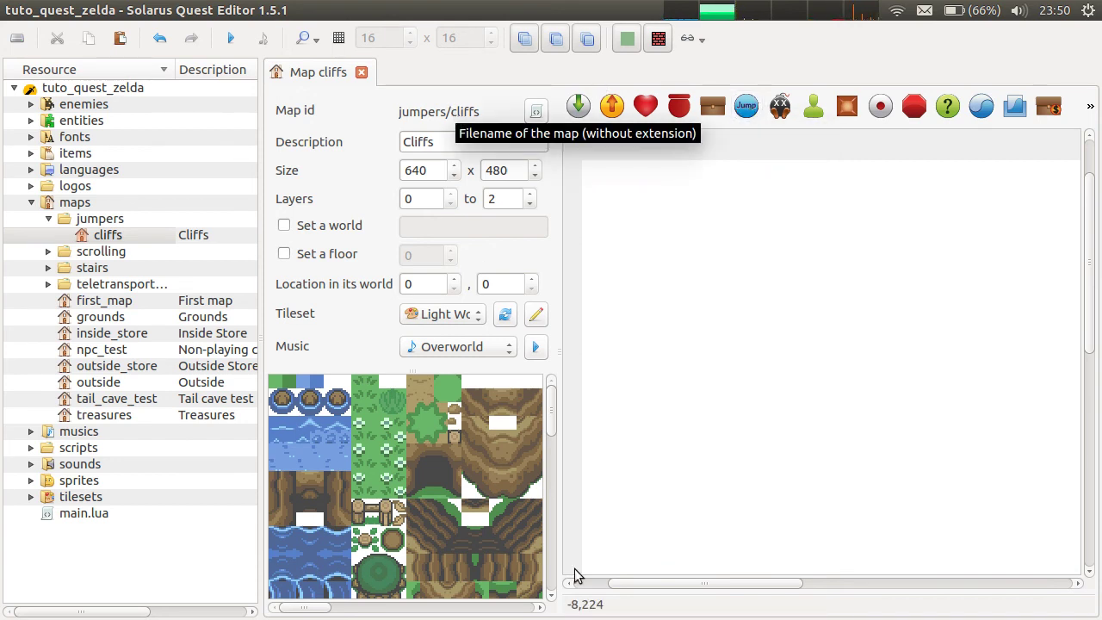
Step: Place the light green grass tile at the map's top-left corner, enlarge it to cover the whole map, and save
left_click(275, 383)
left_click(588, 168)
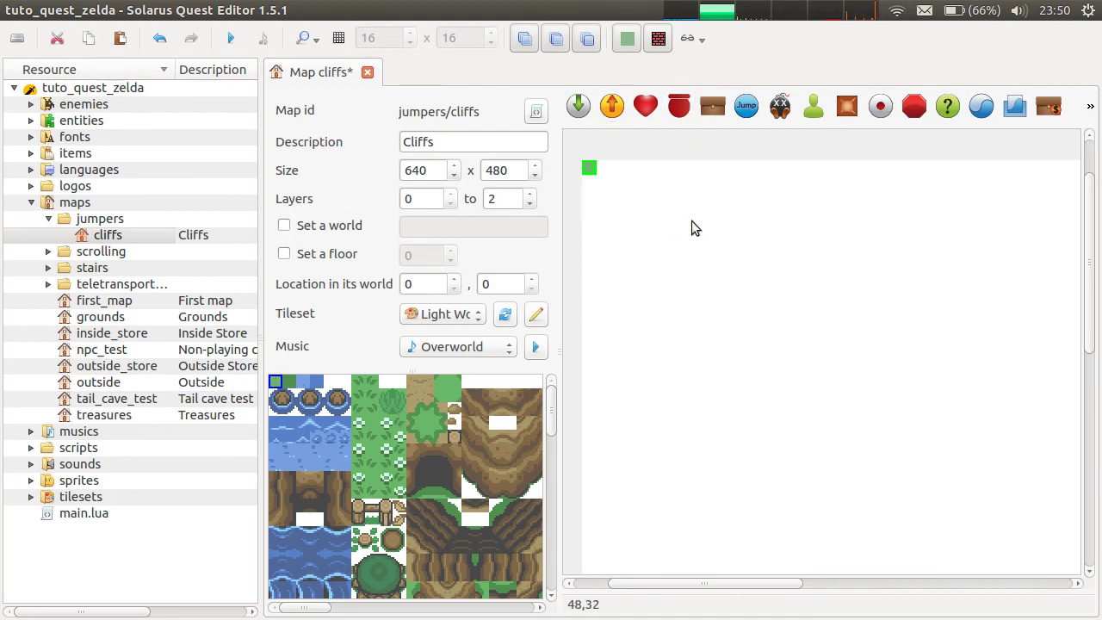
scroll(1039, 462, "down", 8)
scroll(1039, 463, "right", 9)
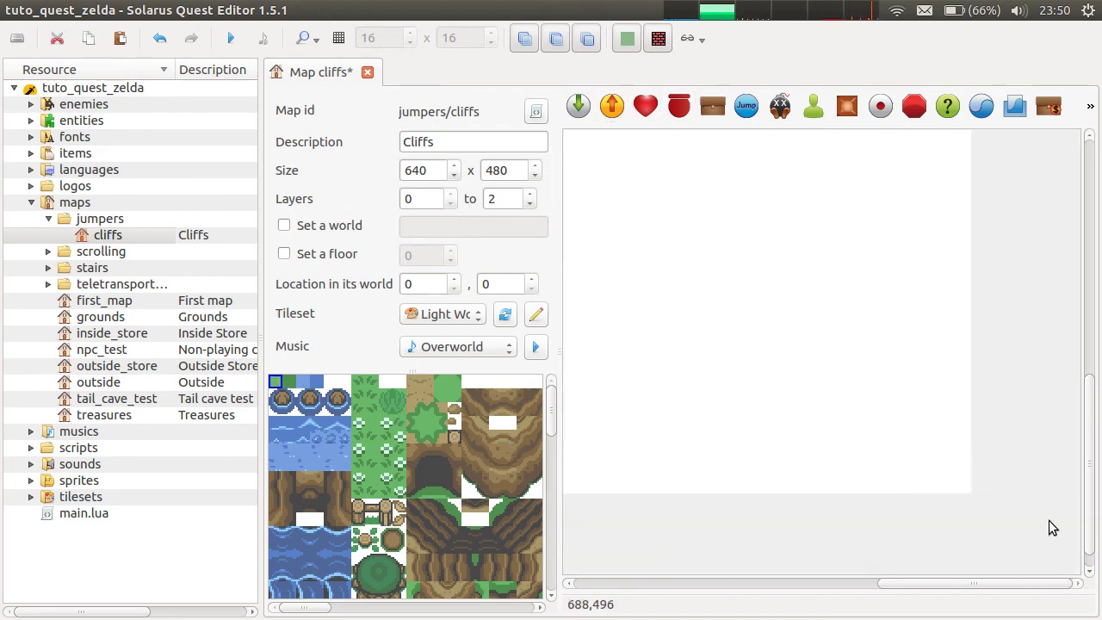
key("r")
left_click(958, 482)
middle_click_drag(602, 241, 924, 461)
middle_click_drag(646, 258, 948, 573)
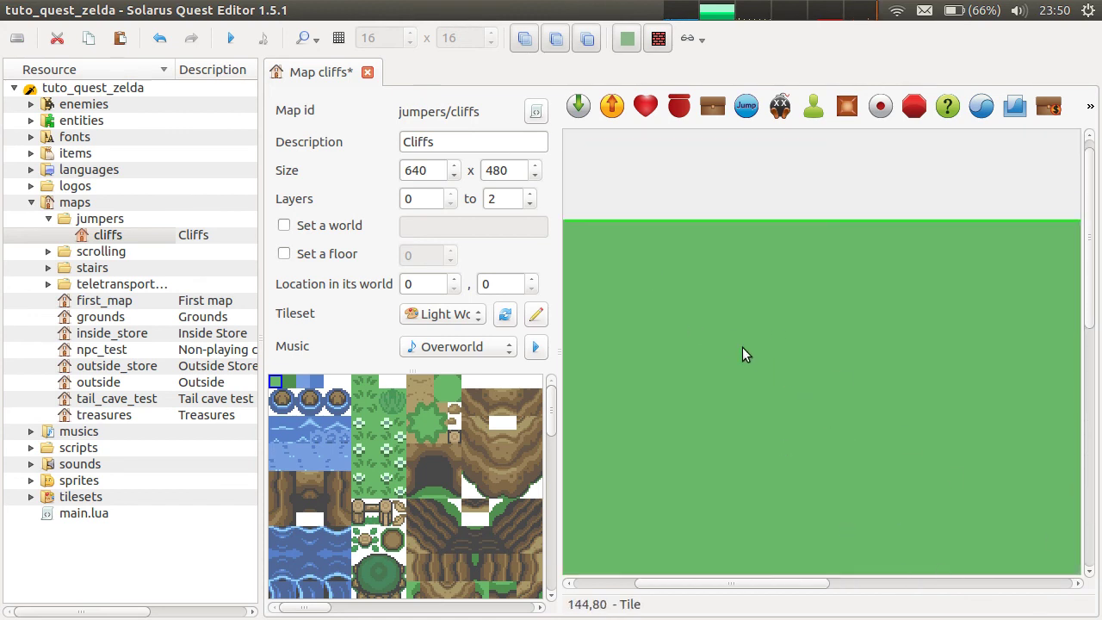
middle_click_drag(742, 347, 921, 299)
key("ctrl+s")
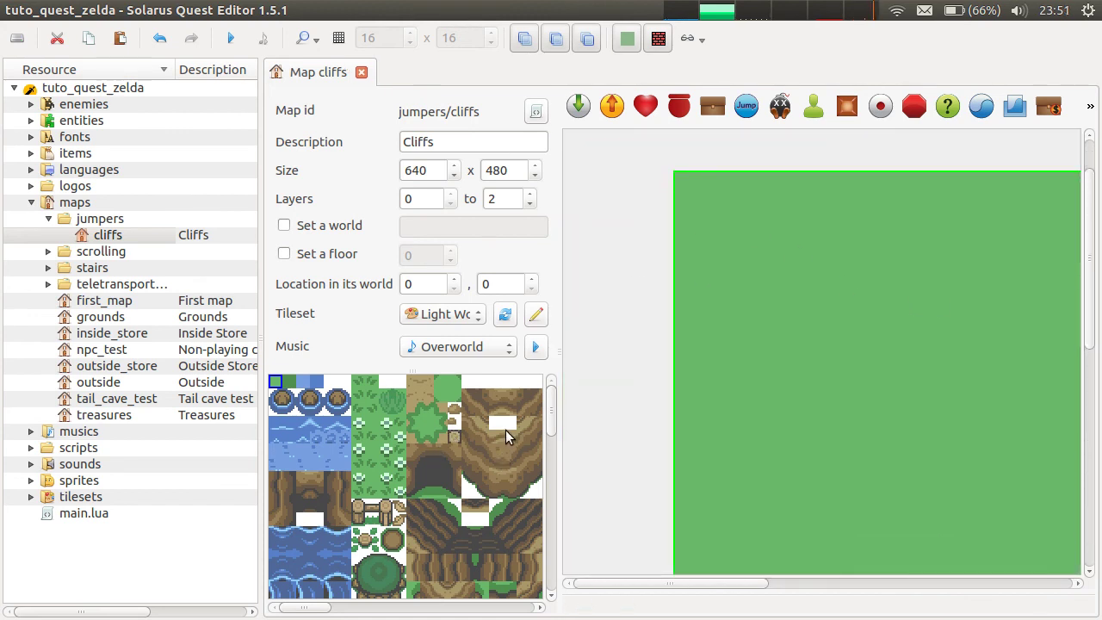
Step: Place the three stacked straight cliff tiles at the map's left edge, repeated to about 176 pixels wide, and show the grid
left_click(509, 482)
left_click(507, 436, "ctrl")
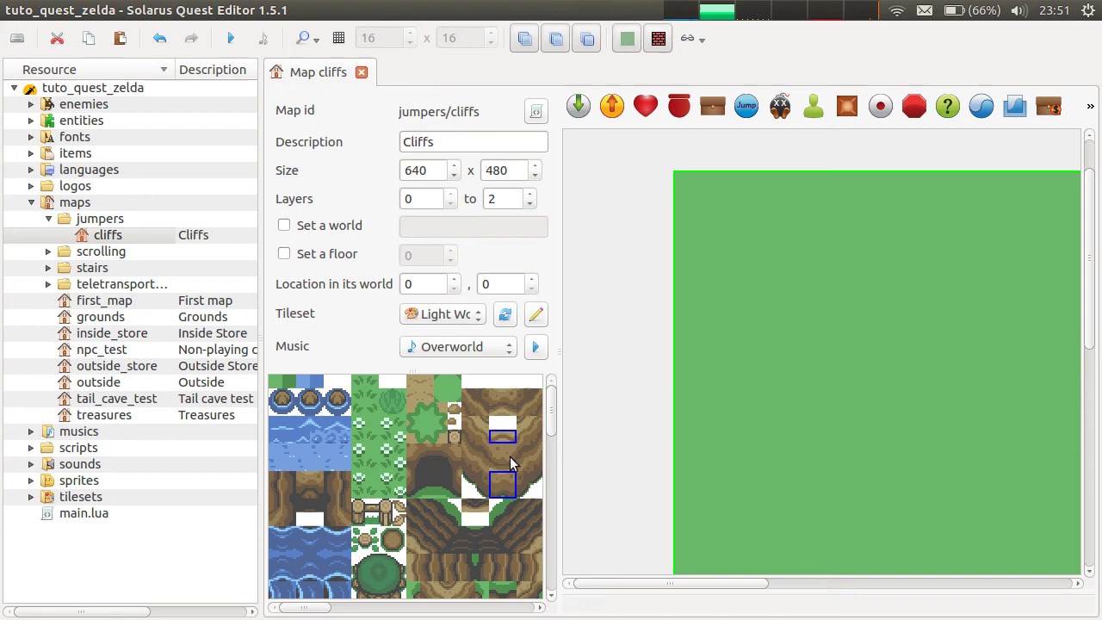
left_click(510, 463, "ctrl")
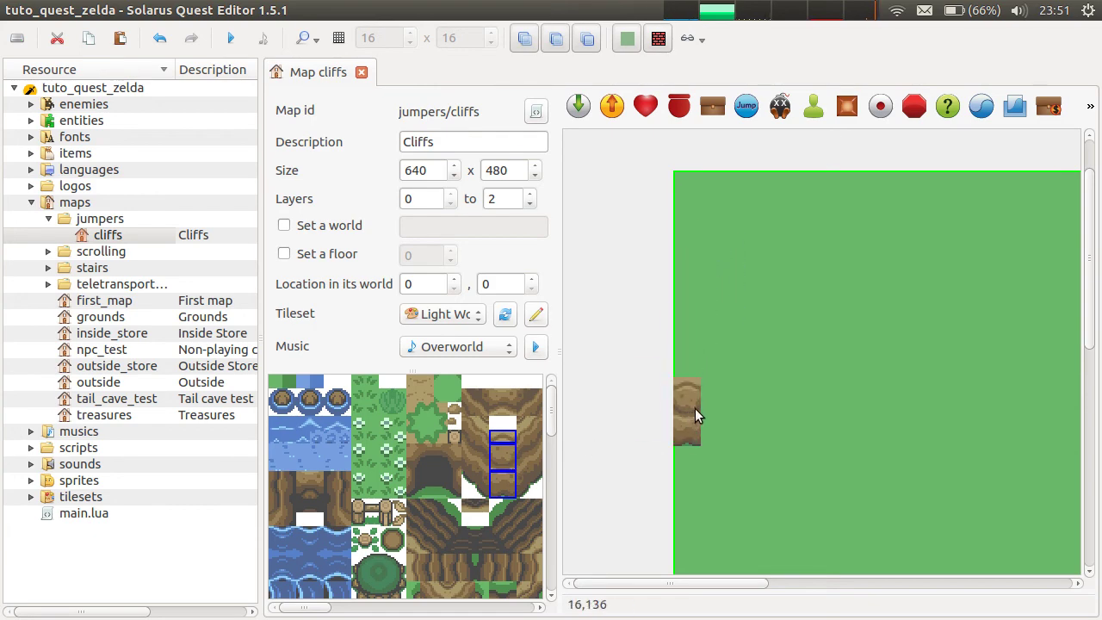
left_click_drag(695, 408, 971, 439)
key("ctrl+g")
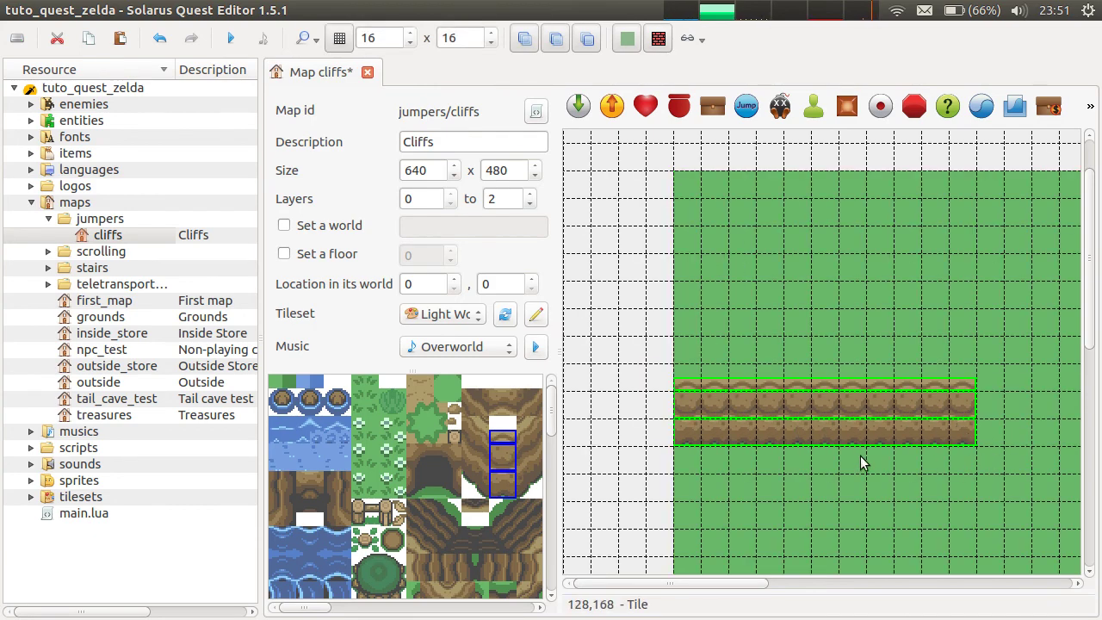
Step: Move the bottom cliff row down and fill the gap with an equally wide row of the taller middle cliff tile
scroll(693, 335, "down", 3)
left_click_drag(747, 308, 746, 364)
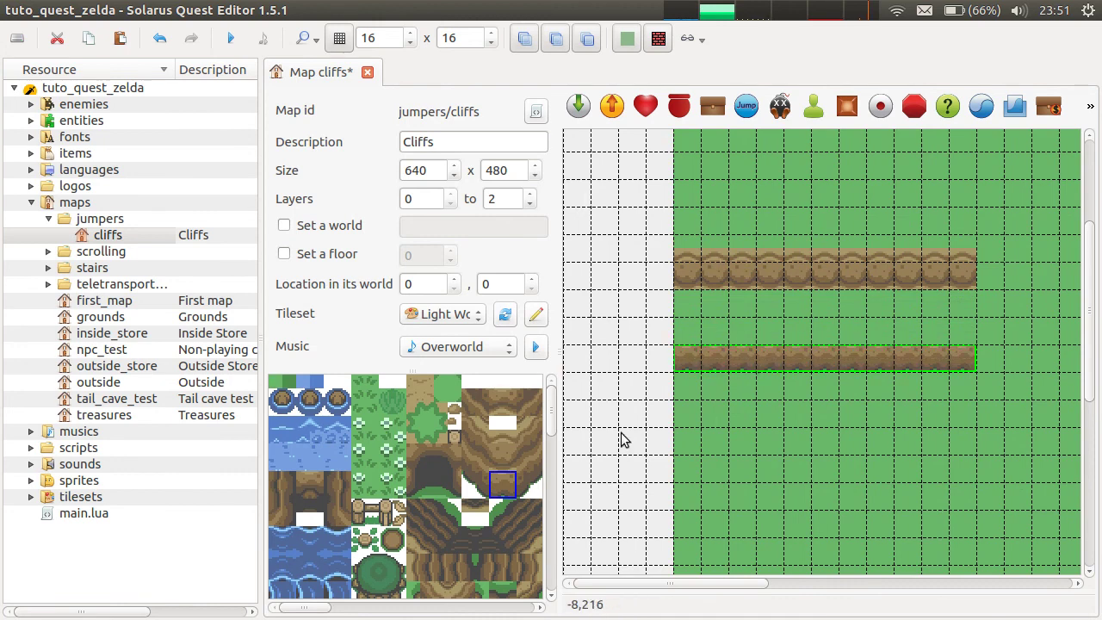
scroll(476, 494, "down", 6)
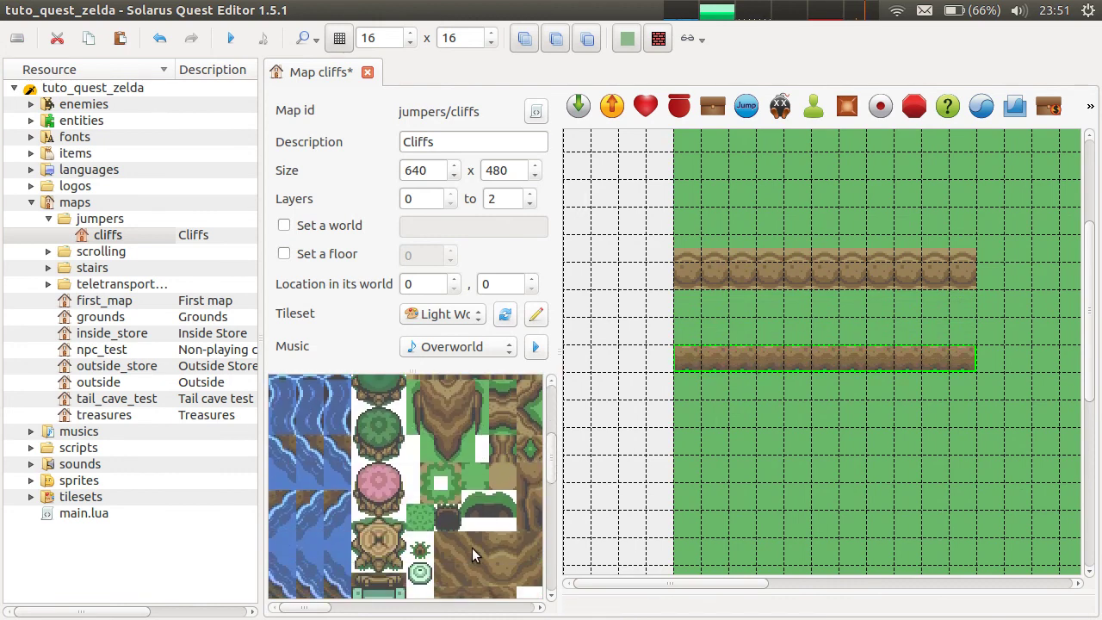
left_click(498, 568)
left_click_drag(694, 332, 969, 335)
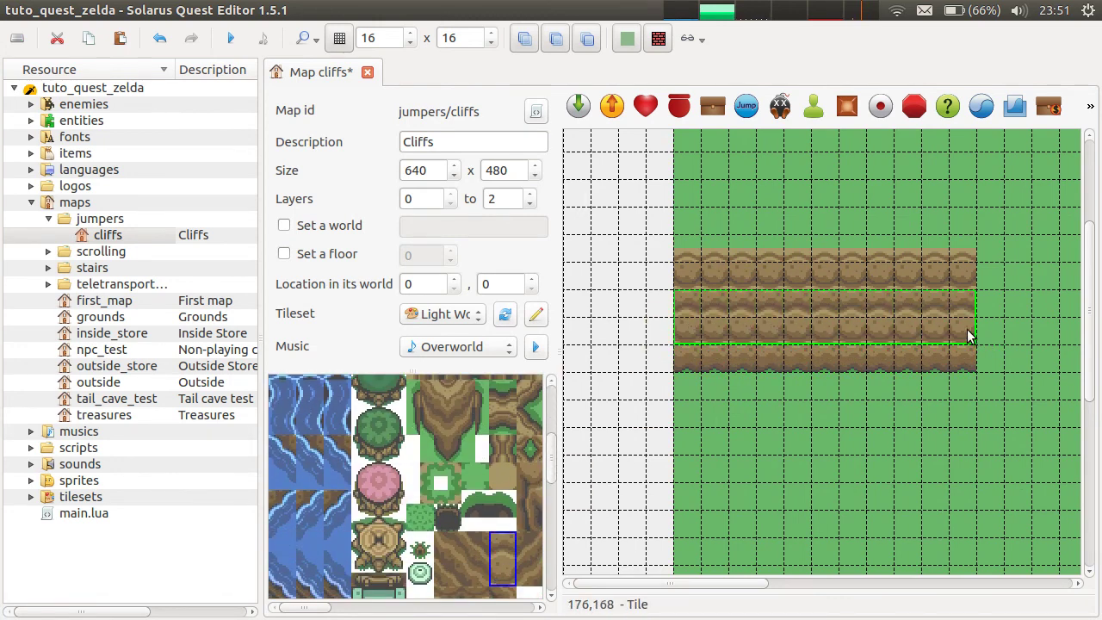
Step: Widen all the straight cliff rows together to 14 grid cells and save the map
scroll(967, 373, "down", 1, "ctrl")
left_click_drag(584, 286, 800, 375)
key("r")
left_click(848, 329)
middle_click_drag(932, 466, 793, 452)
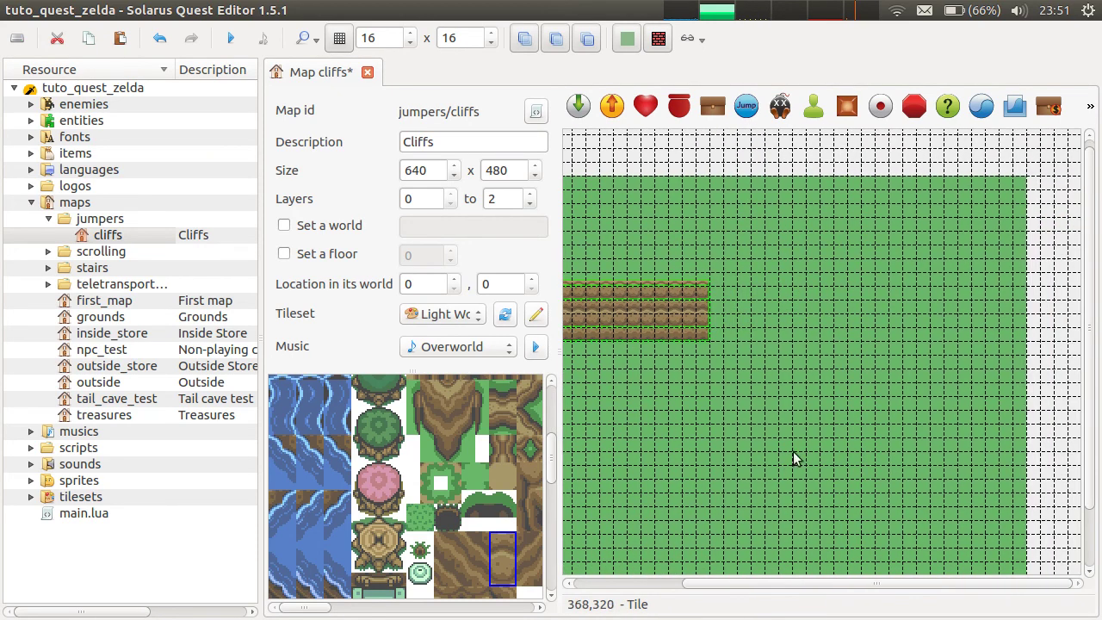
middle_click_drag(742, 389, 880, 398)
left_click_drag(847, 343, 808, 341)
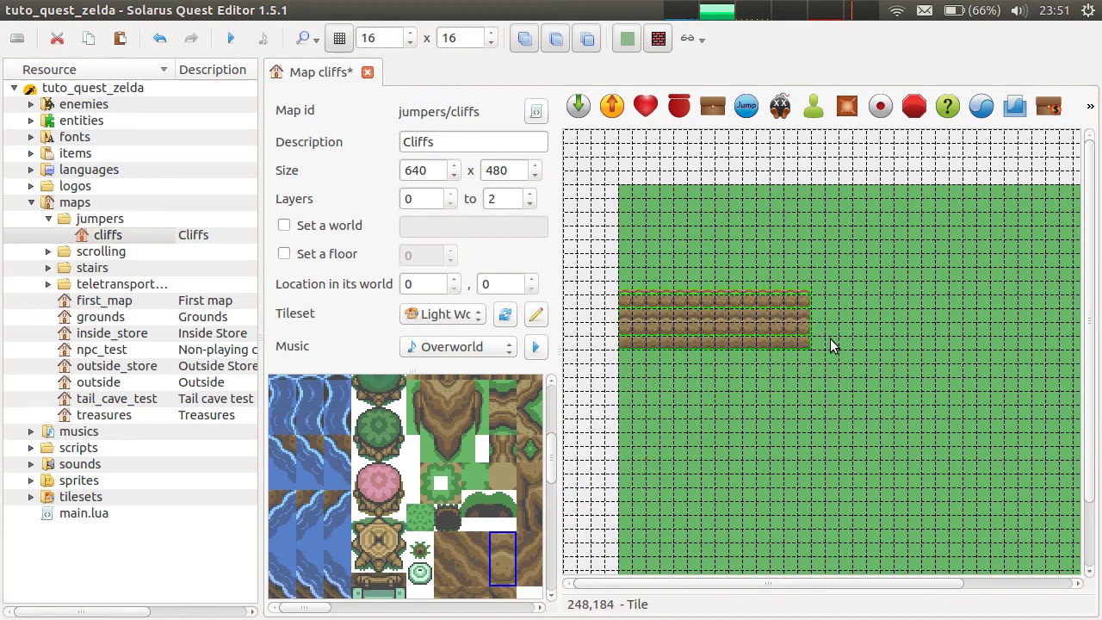
key("ctrl+s")
key("Escape")
Step: Build a diagonal cliff of five stepped three-tile columns descending from the straight cliff's right end, and save
scroll(449, 520, "up", 3)
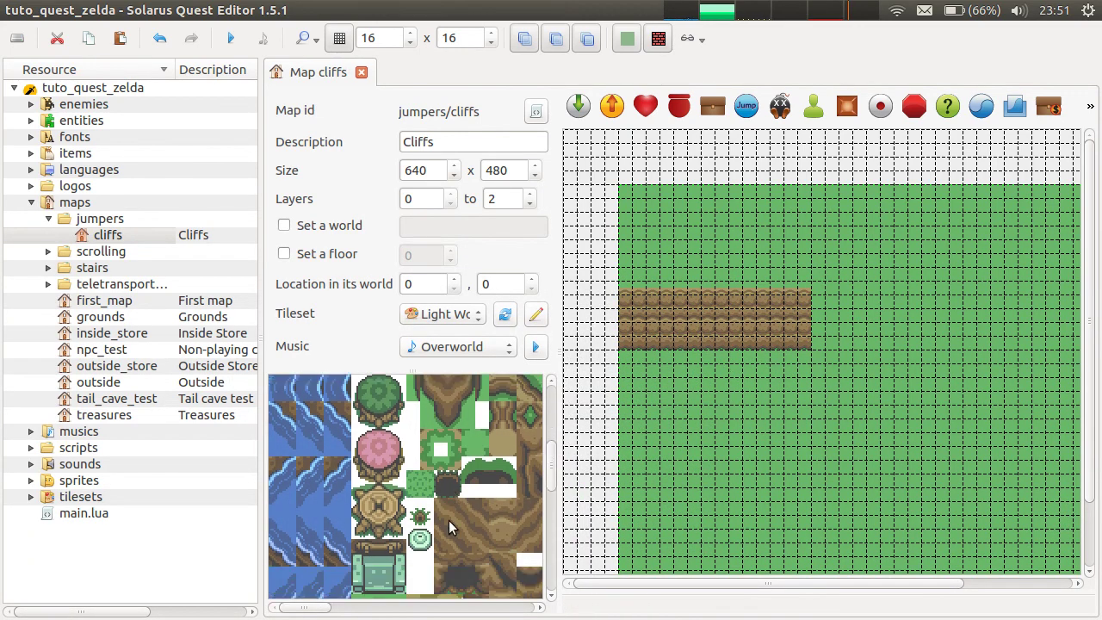
scroll(500, 459, "up", 3)
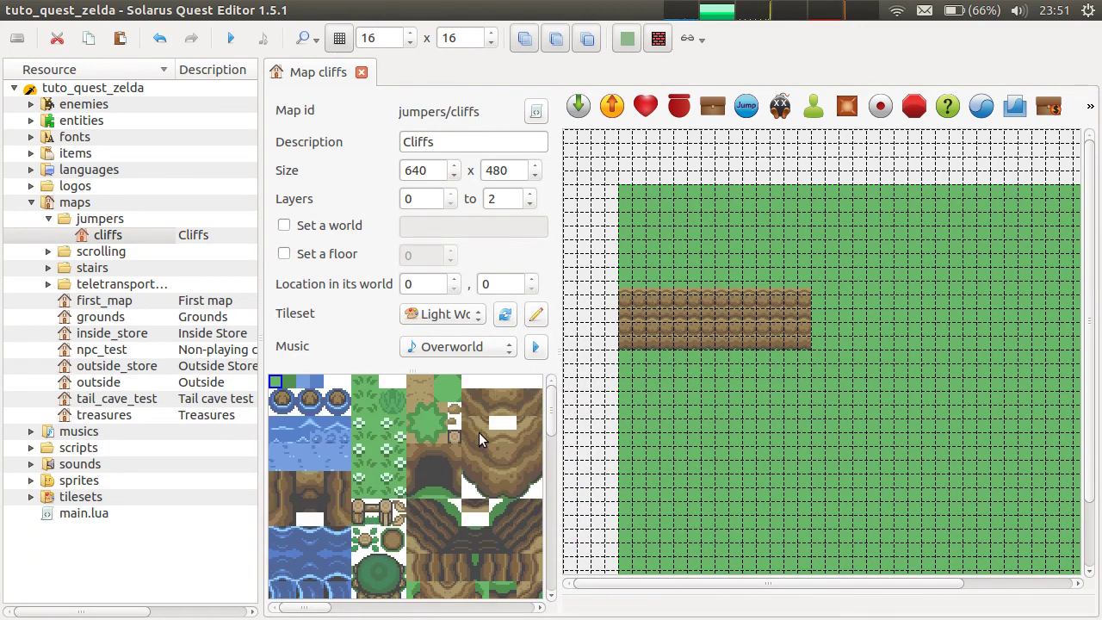
left_click_drag(477, 437, 477, 492)
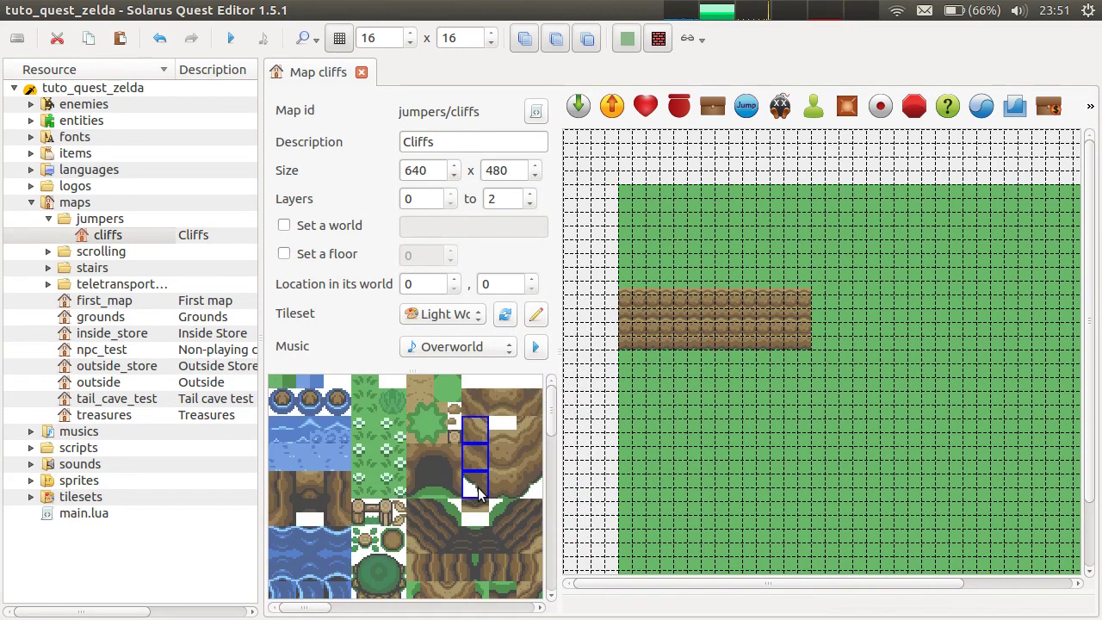
left_click(825, 351)
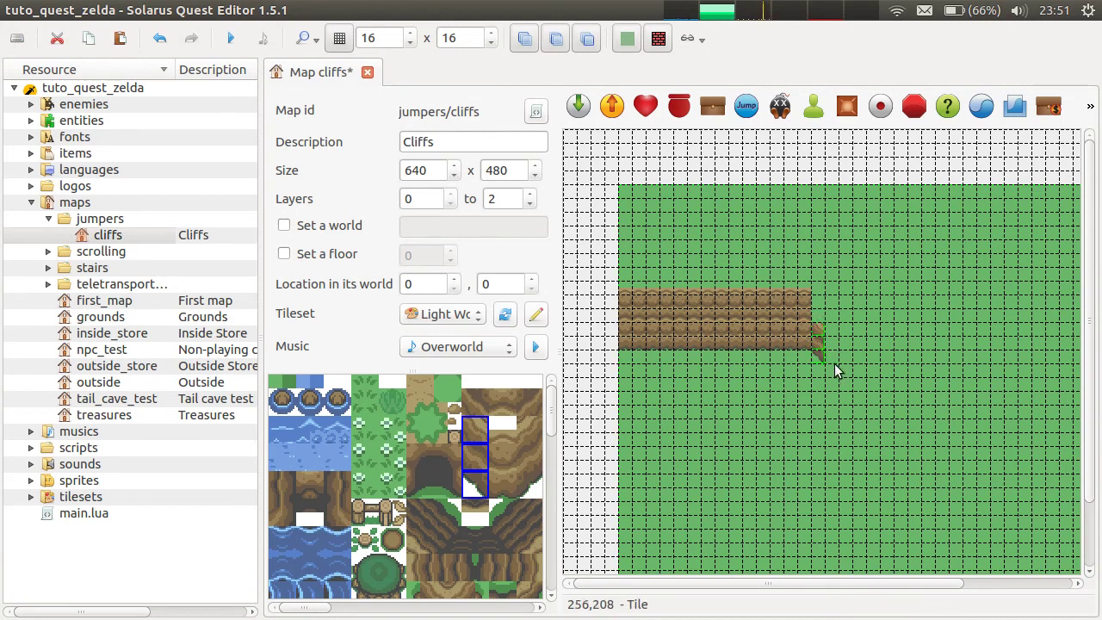
left_click(834, 364)
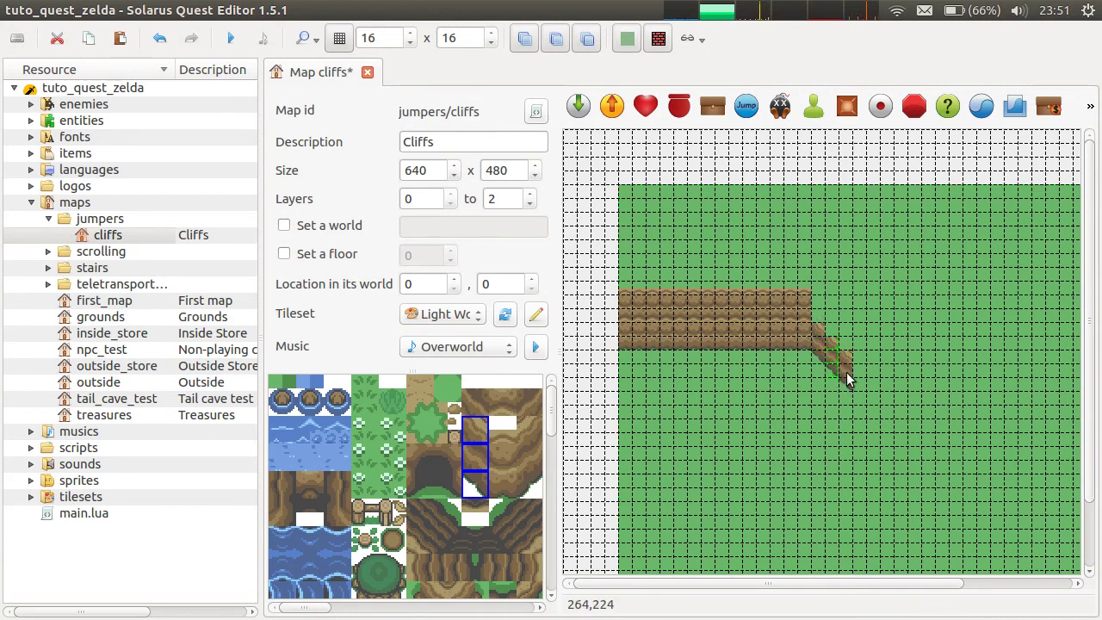
left_click(850, 381)
left_click(863, 393)
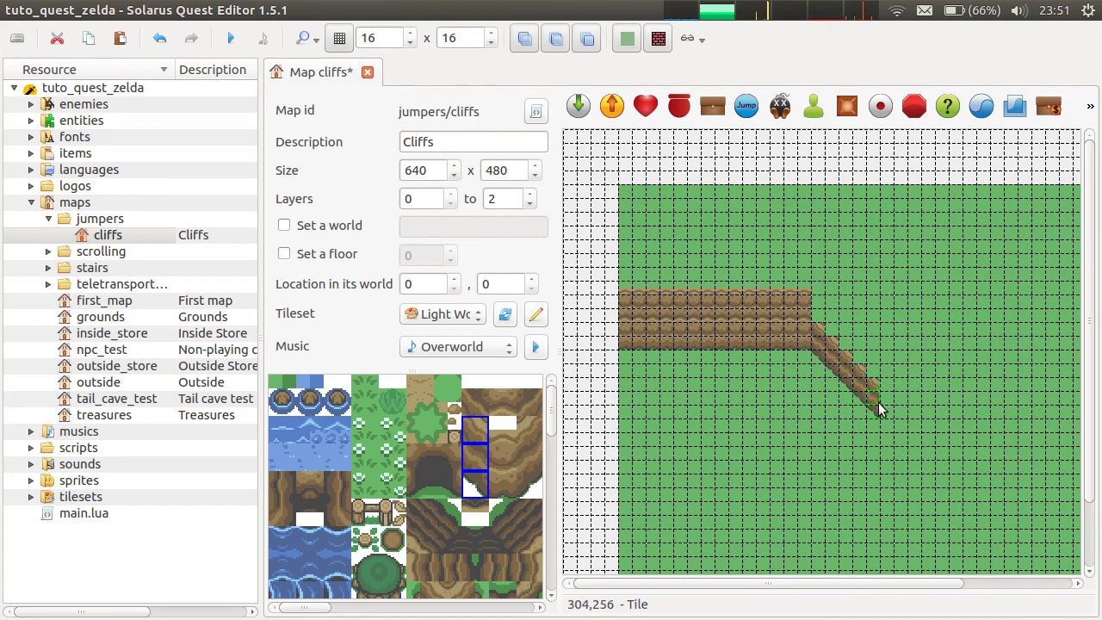
key("ctrl+s")
Step: Copy the bottom cliff row to the foot of the diagonal cliff, lengthen it toward the map's right side, and save
left_click(765, 339)
key("ctrl+c")
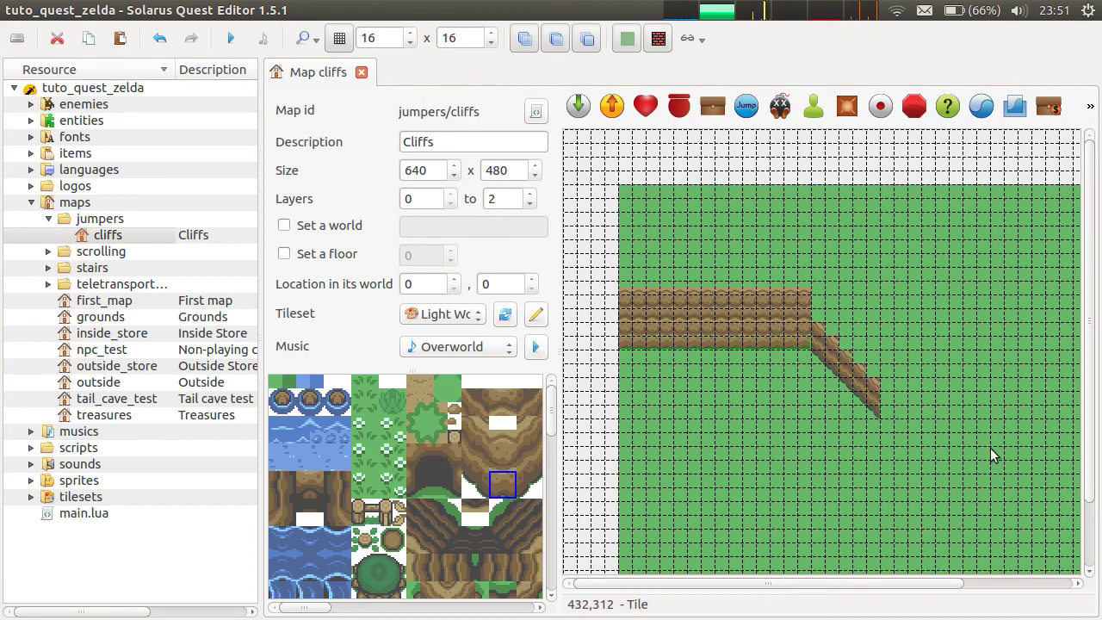
middle_click_drag(976, 446, 900, 442)
key("ctrl+v")
left_click(905, 411)
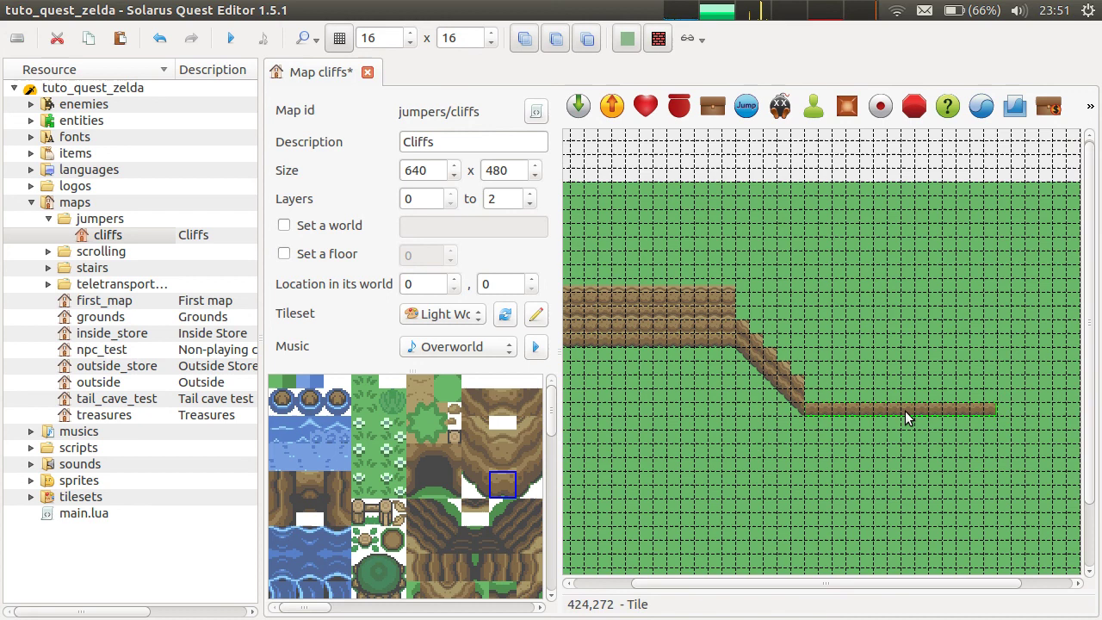
key("r")
left_click(1070, 418)
key("ctrl+s")
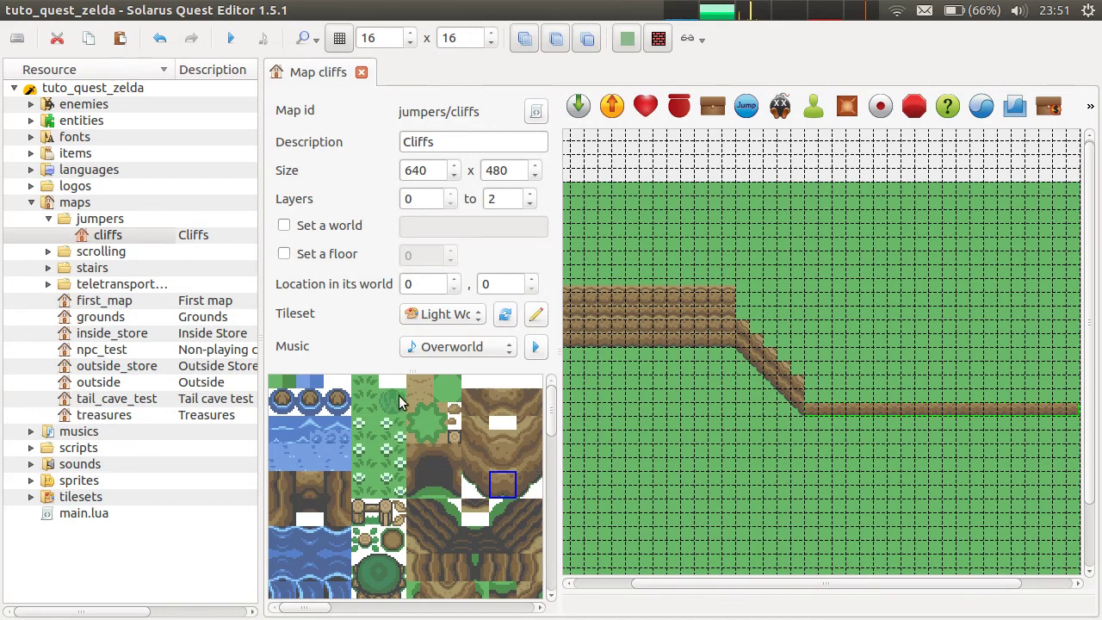
Step: Cover the full-width strip above the cliffs with the brown ground tile and stretch the lower cliff row to the right map edge
left_click(424, 393)
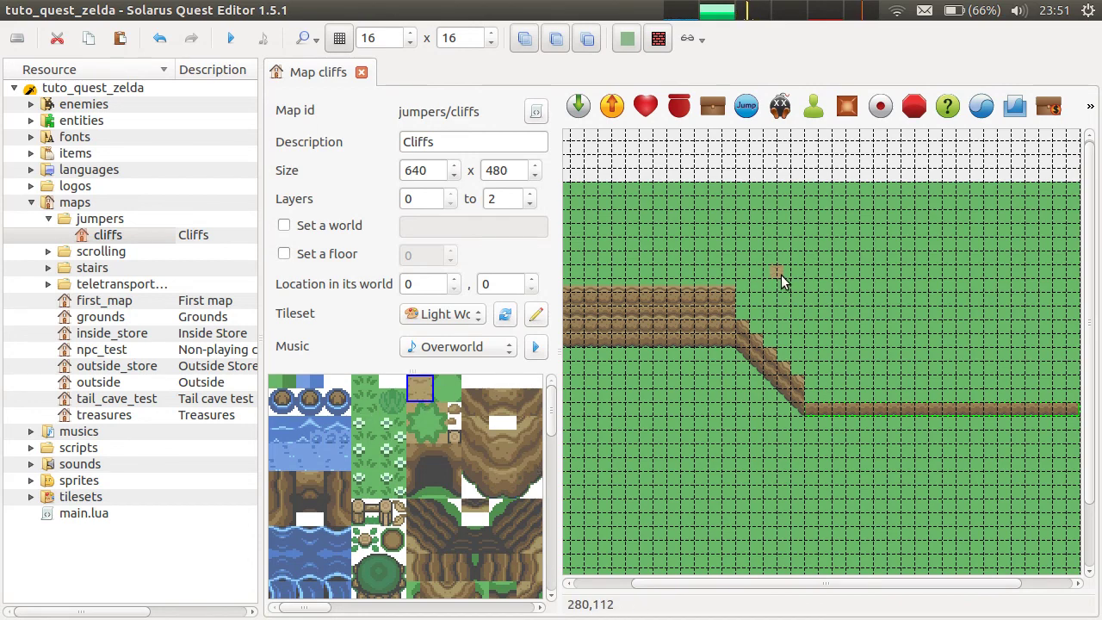
middle_click_drag(611, 196, 687, 198)
left_click(633, 195)
left_click_drag(633, 200, 1033, 289)
middle_click_drag(1034, 289, 869, 289)
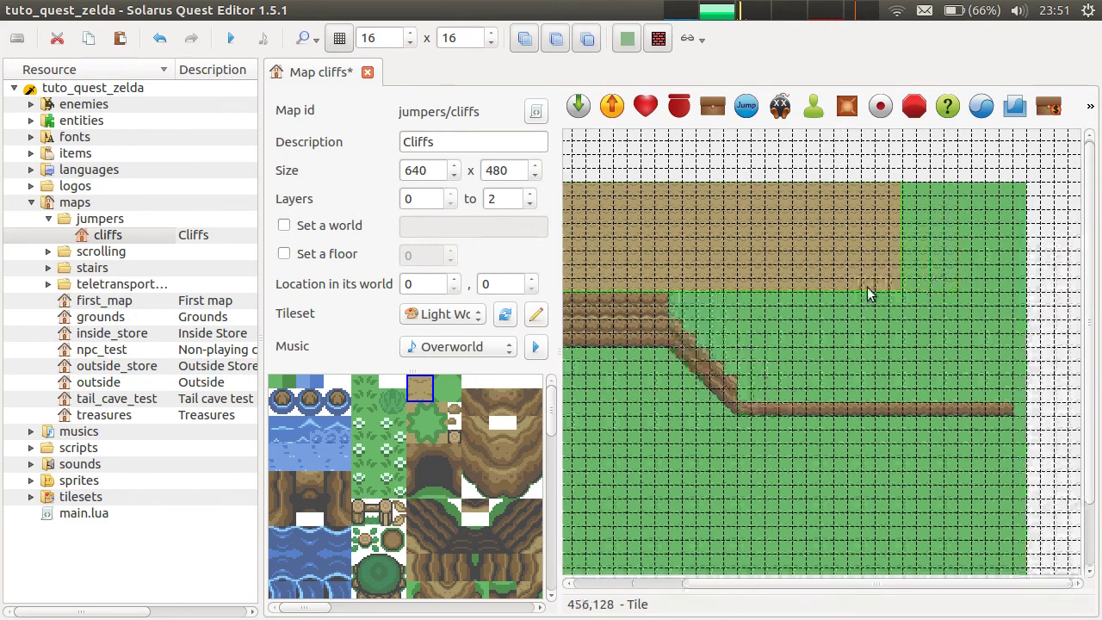
key("r")
key("Escape")
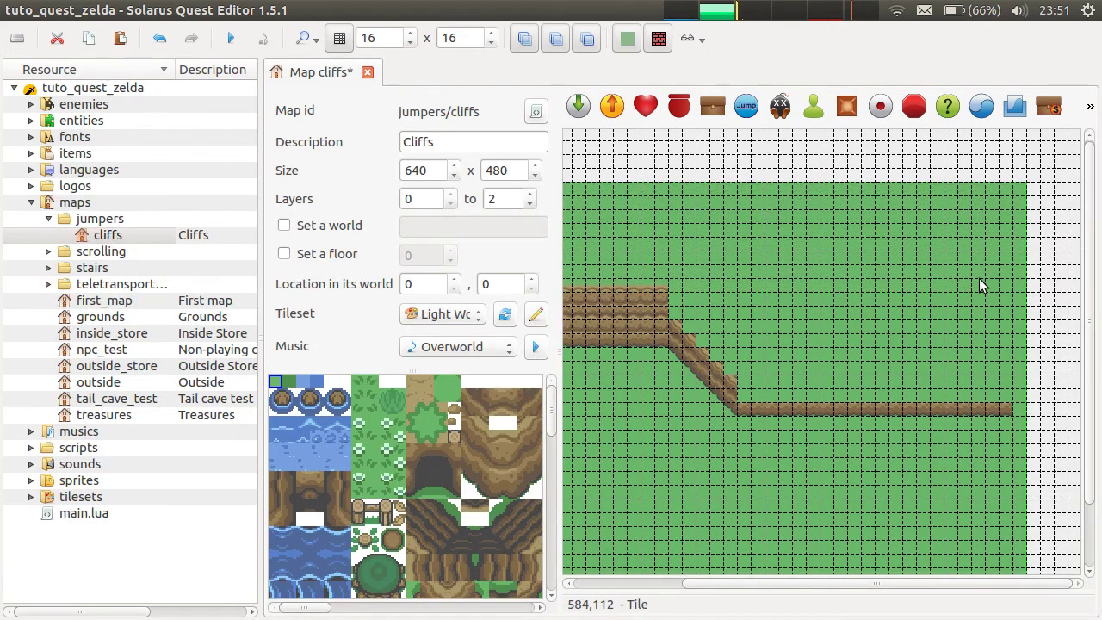
left_click(1010, 410)
Step: Paste a copy of the brown ground strip below the original, shrink it, and move it against the straight cliff's right end
left_click(719, 219)
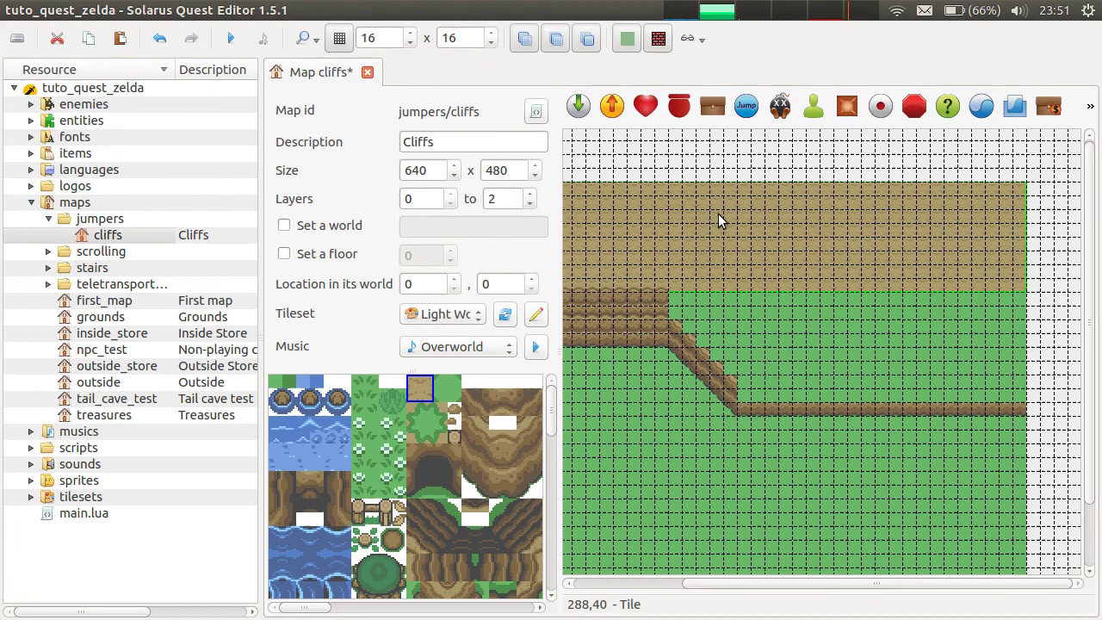
key("ctrl+c")
key("ctrl+v")
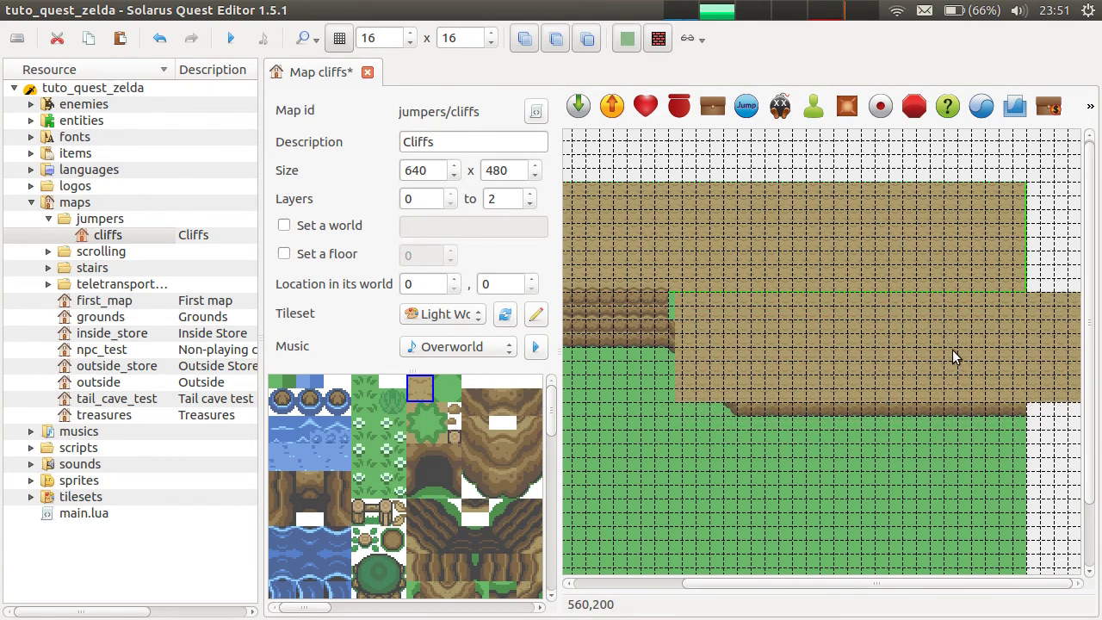
left_click(948, 346)
key("r")
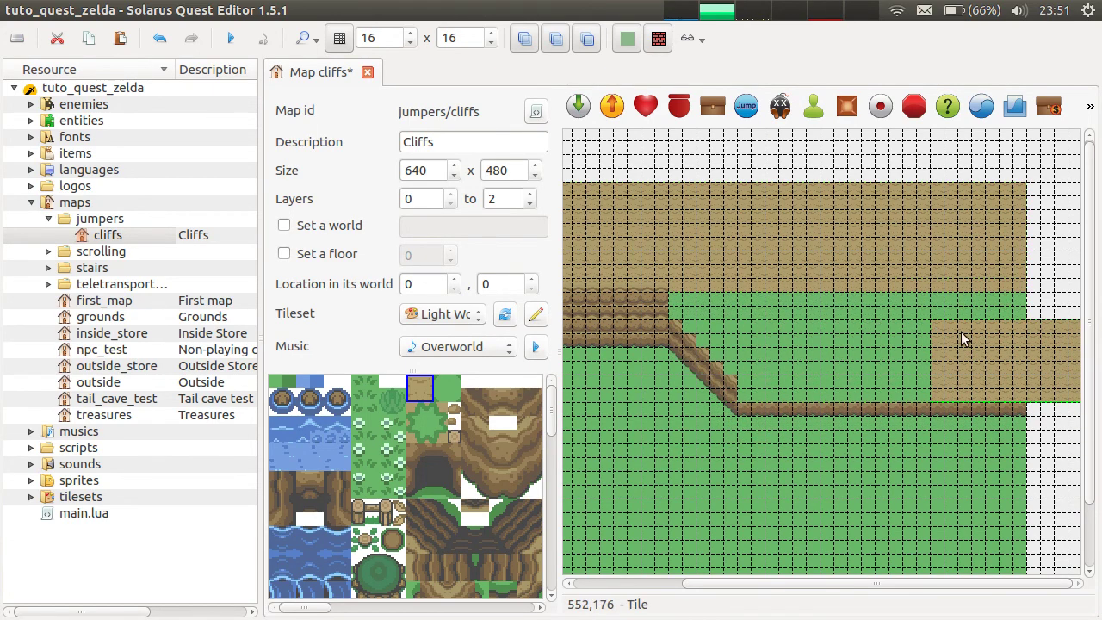
left_click_drag(960, 332, 718, 333)
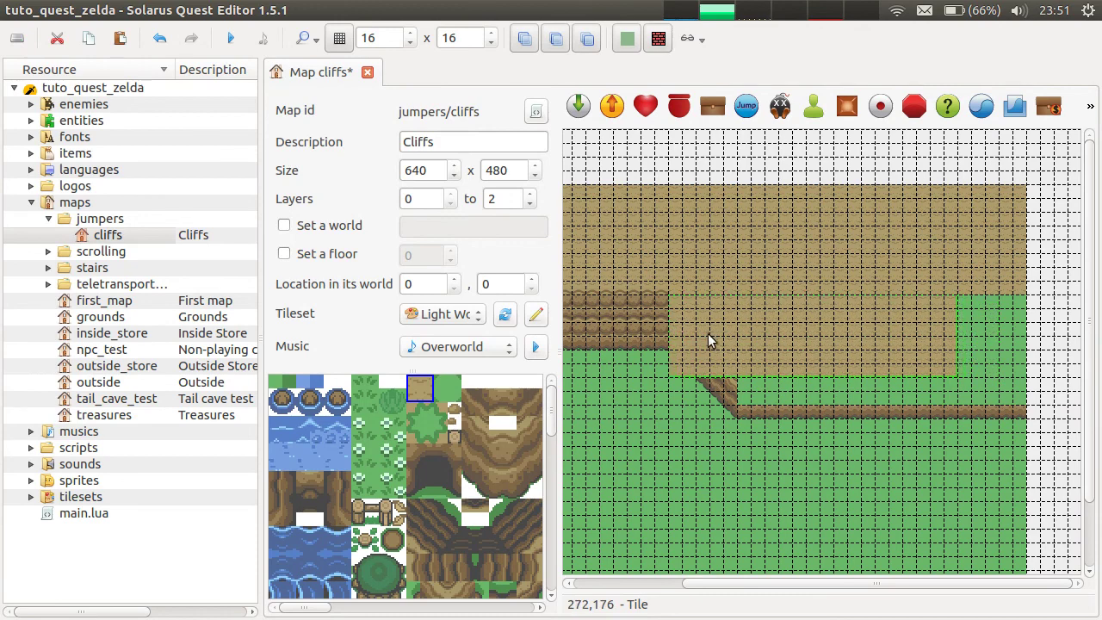
Step: Resize the pasted ground to five cells wide and two cells high, directly above the diagonal cliff
key("r")
left_click(713, 353)
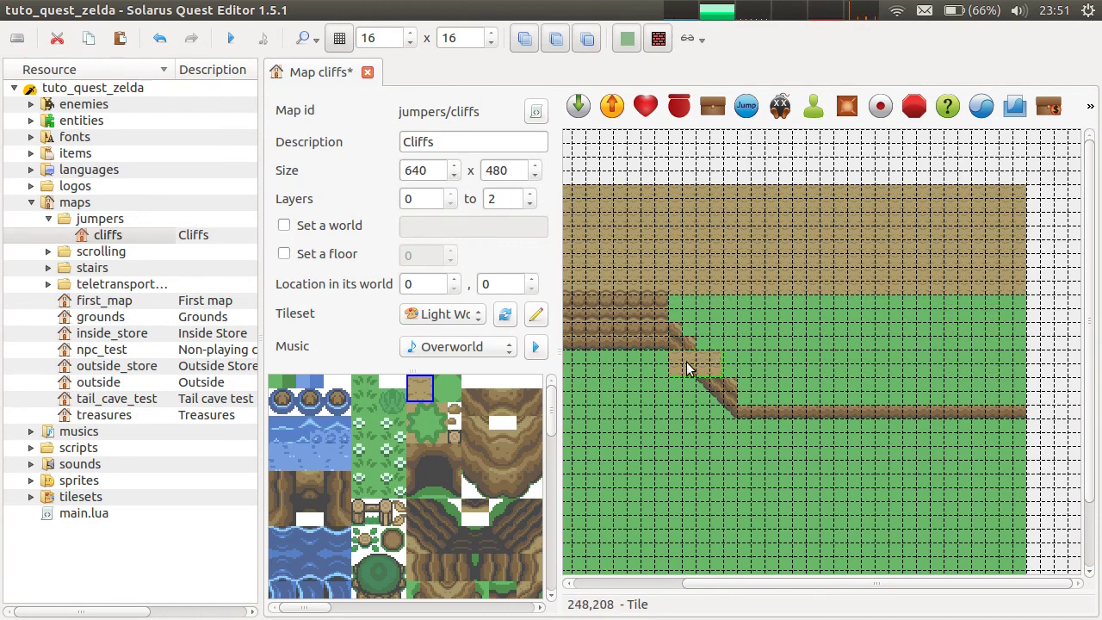
left_click_drag(686, 363, 686, 313)
key("r")
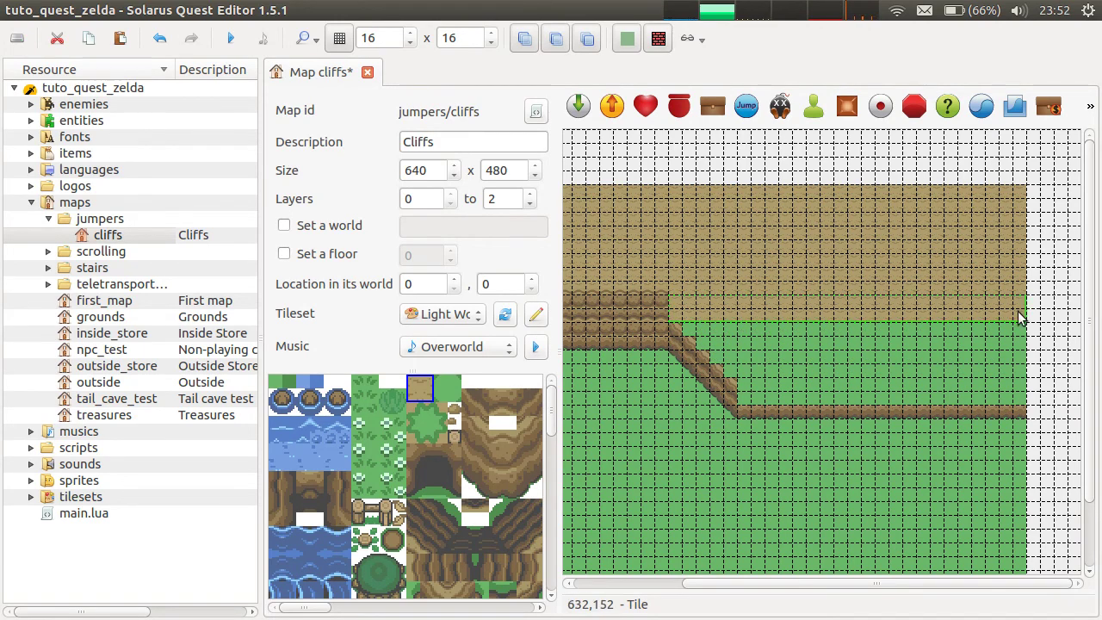
left_click(1022, 319)
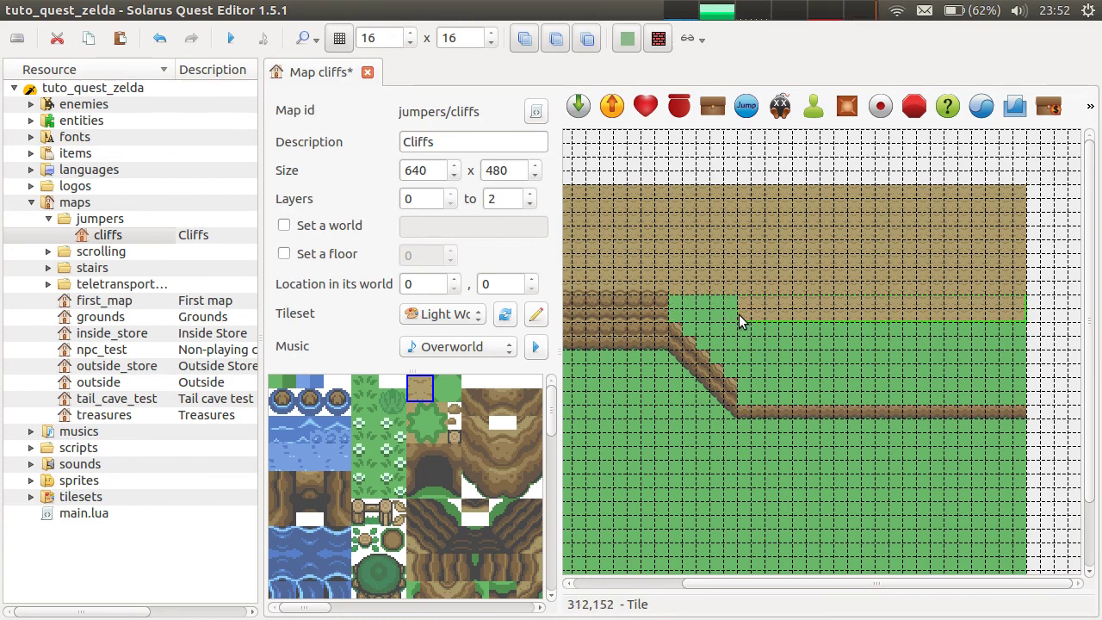
left_click_drag(1007, 318, 766, 318)
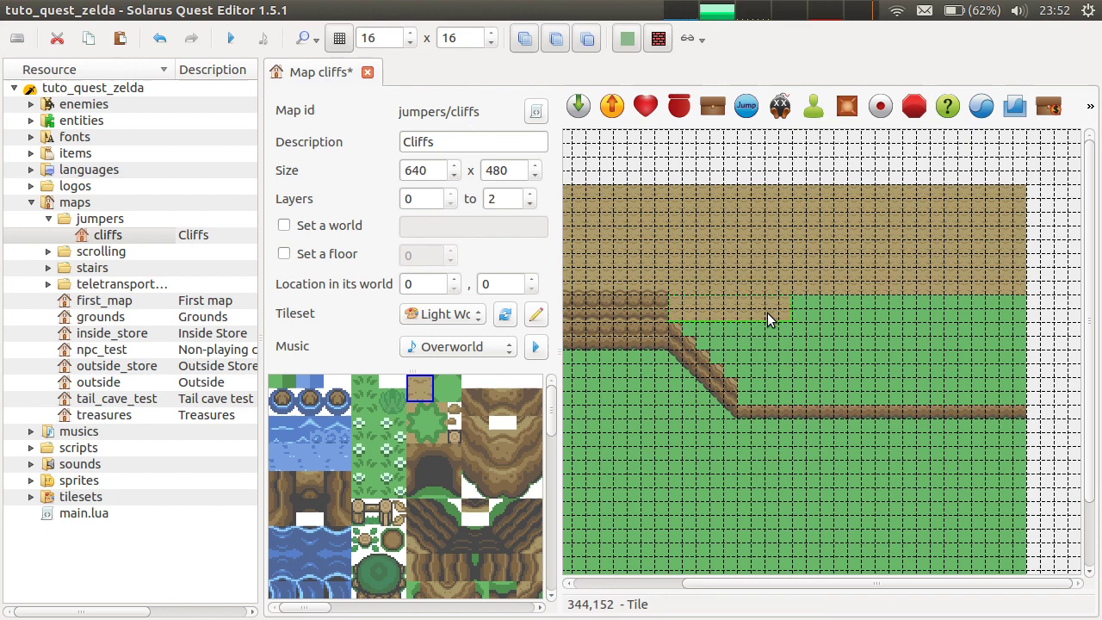
scroll(754, 342, "up", 2, "ctrl")
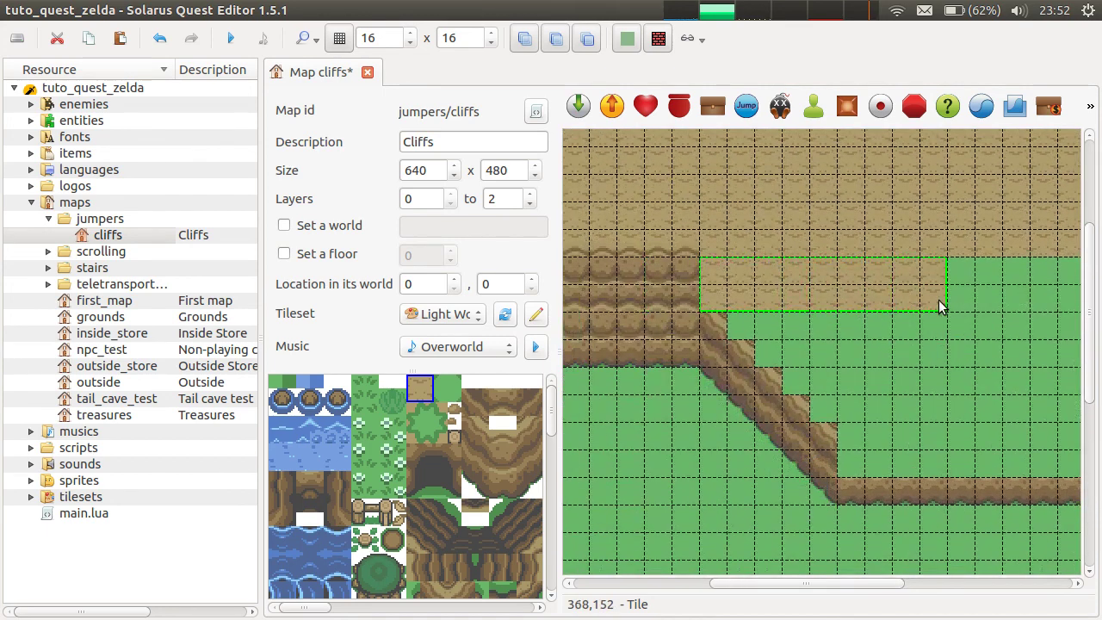
left_click_drag(842, 298, 819, 310)
Step: Paste a copy of the brown ground one row high and four cells wide beside the diagonal cliff, and another copy one row below
key("ctrl+c")
key("ctrl+v")
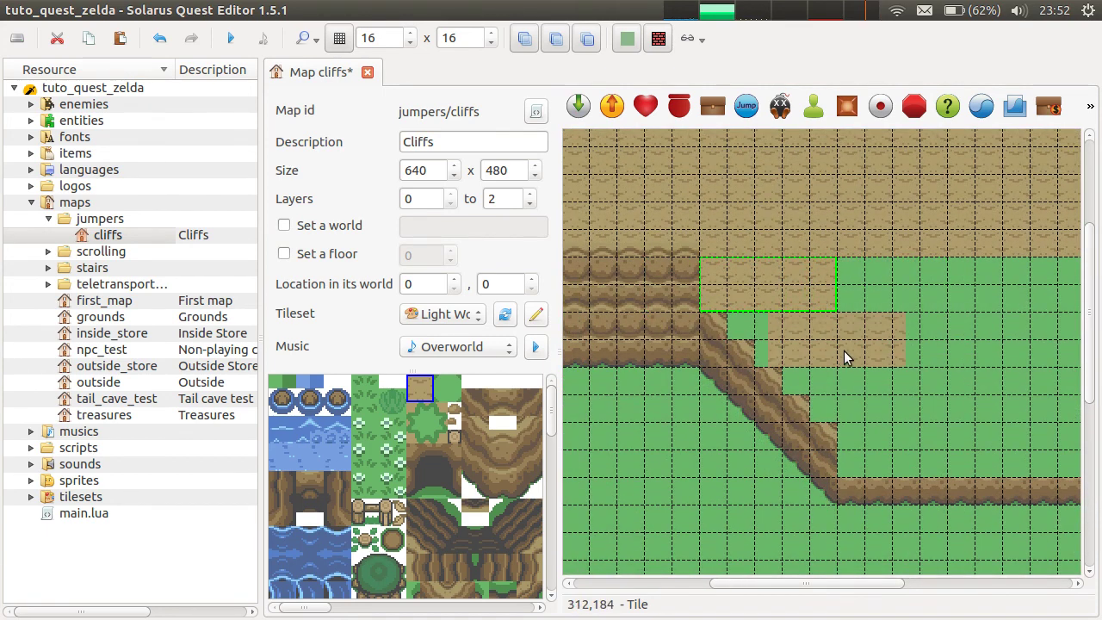
left_click_drag(807, 352, 828, 339)
key("ctrl+c")
key("ctrl+v")
left_click(826, 364)
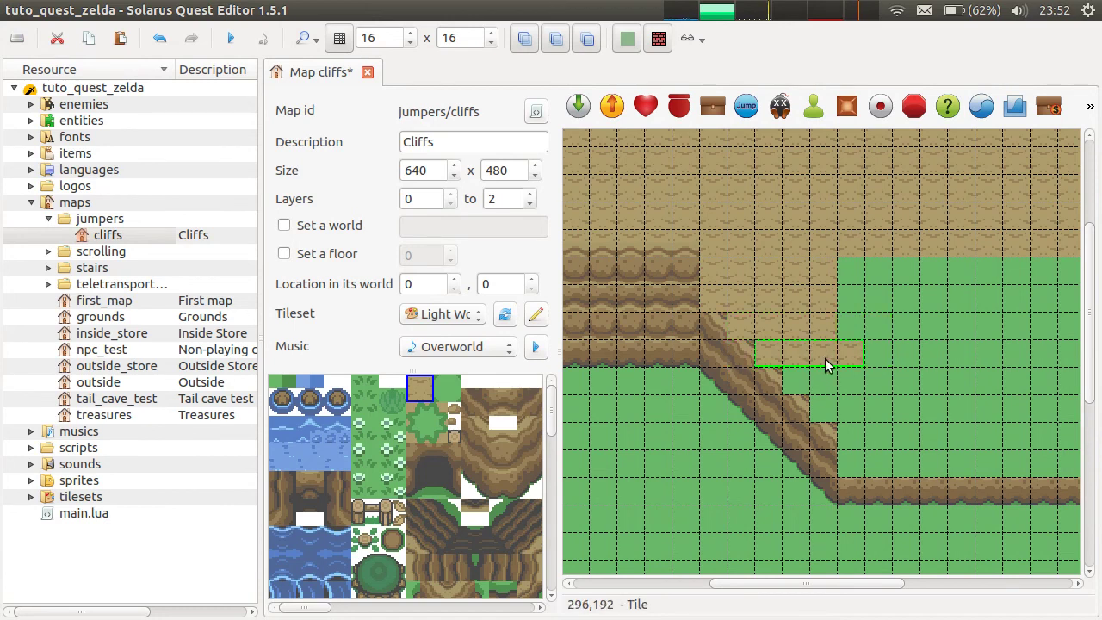
Step: Trim the lower ground copy to three cells wide and fill the remaining stair rows beside the diagonal cliff with narrower copies
key("r")
left_click(823, 364)
key("ctrl+c")
key("ctrl+v")
left_click_drag(819, 391, 831, 410)
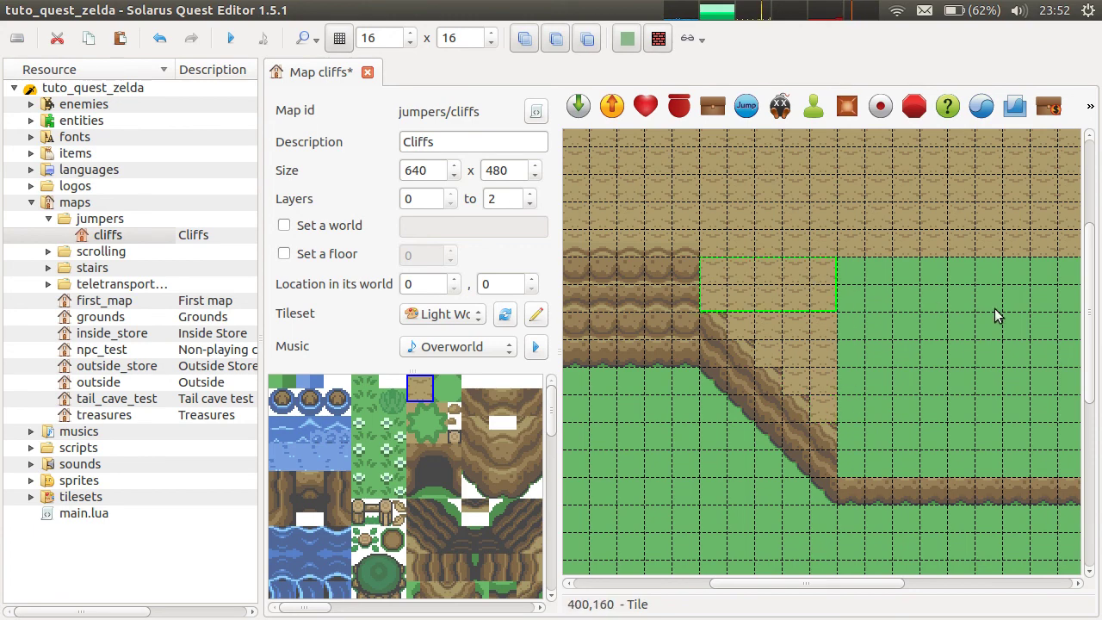
Step: Paste another ground copy beside the filled diagonal, stretch it to the right map edge just above the lower cliff row, and save
left_click(918, 298)
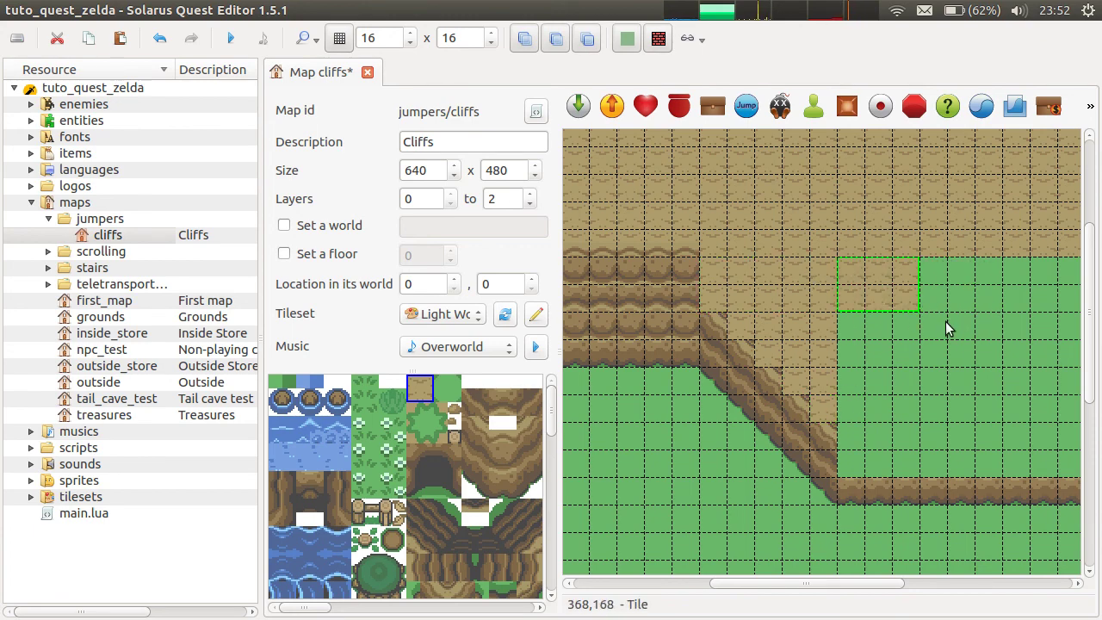
scroll(947, 327, "down", 2, "ctrl")
left_click_drag(857, 250, 861, 260)
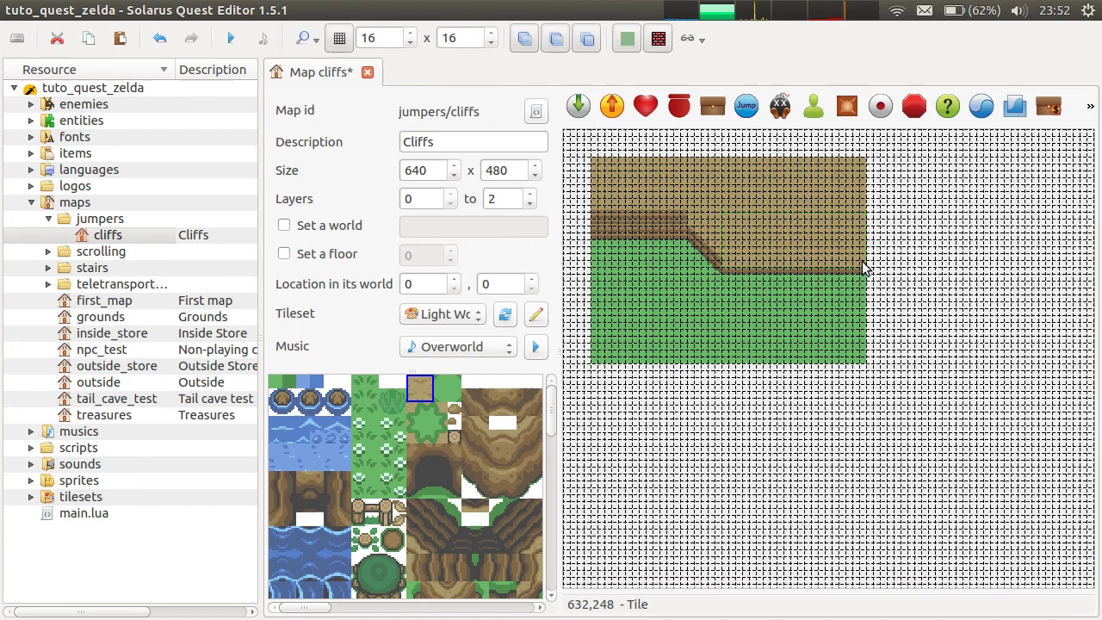
key("ctrl+s")
scroll(839, 275, "up", 1, "ctrl")
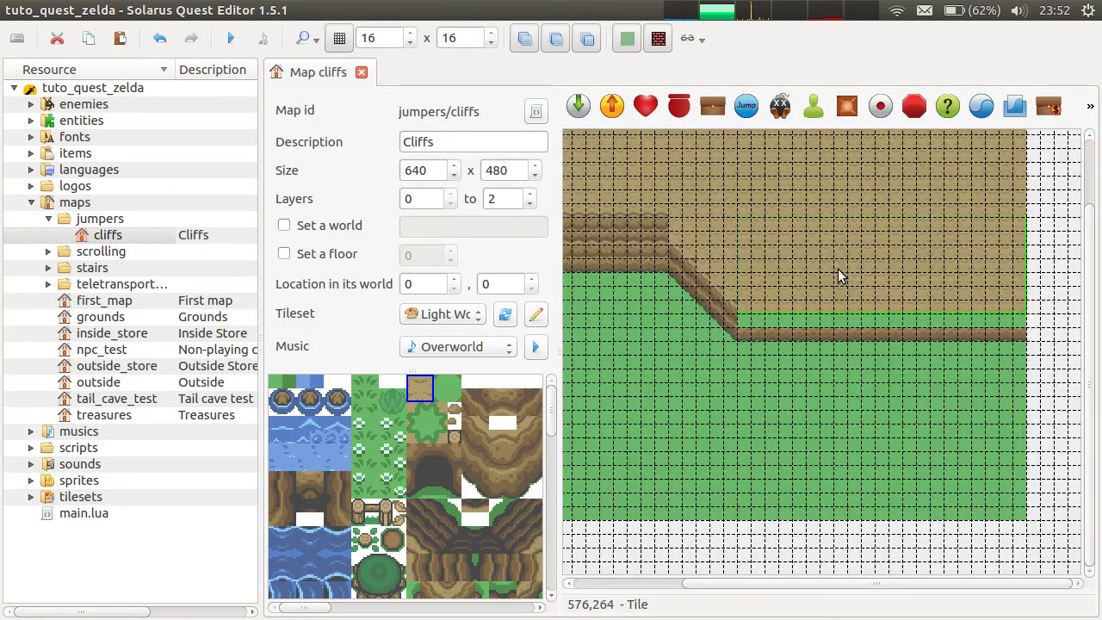
Step: Copy the straight cliff's top edge above the lower cliff row and stretch it to the right map edge
left_click(664, 211)
key("ctrl+v")
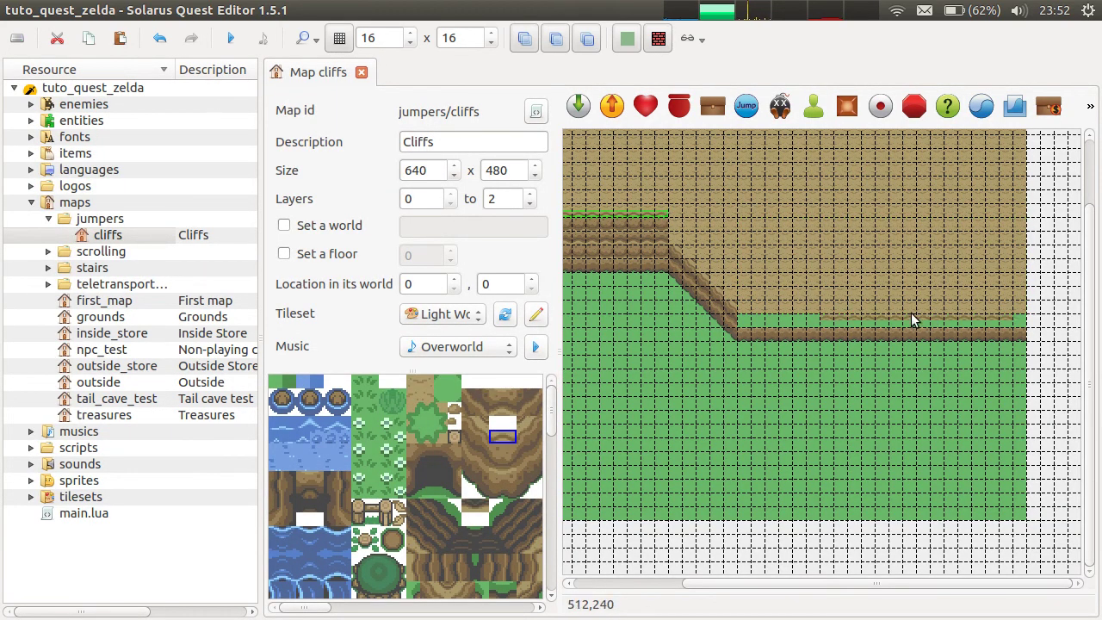
left_click_drag(838, 308, 1016, 312)
Step: Fill the green gap between the new top edge and the lower cliff row with the cliff wall tile, hide the grid, and save
left_click(619, 214)
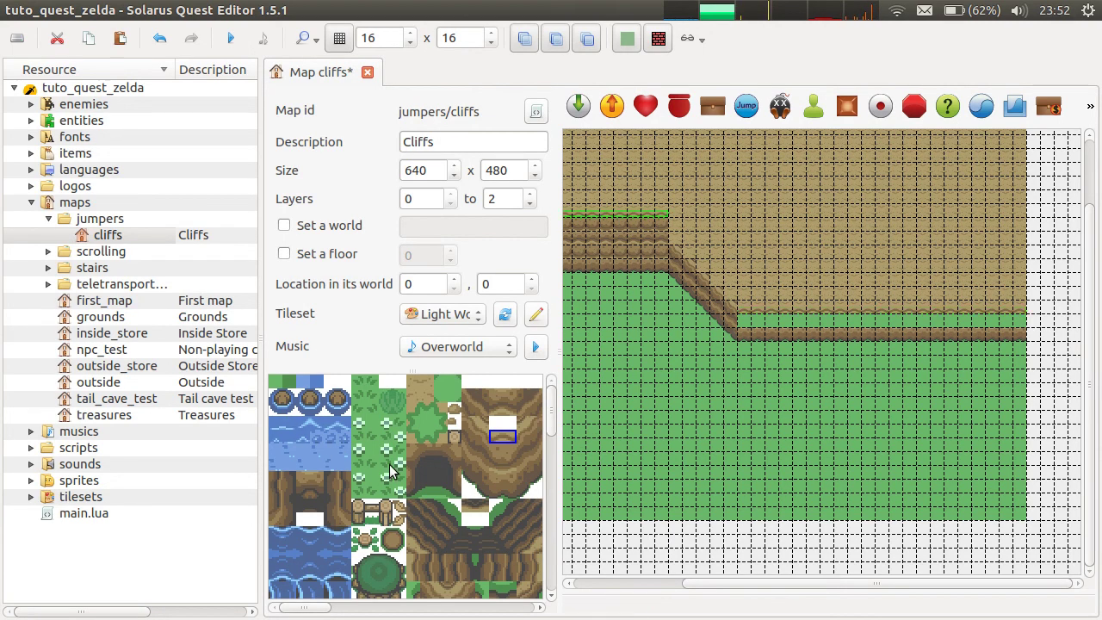
left_click(499, 456)
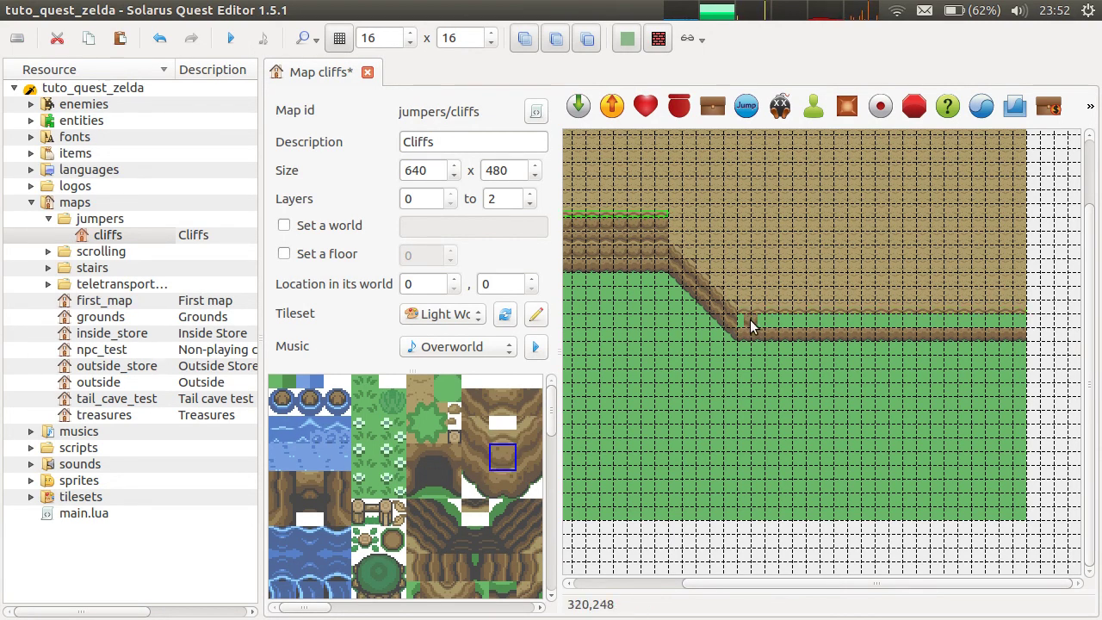
left_click_drag(749, 323, 1019, 317)
key("ctrl+g")
key("ctrl+s")
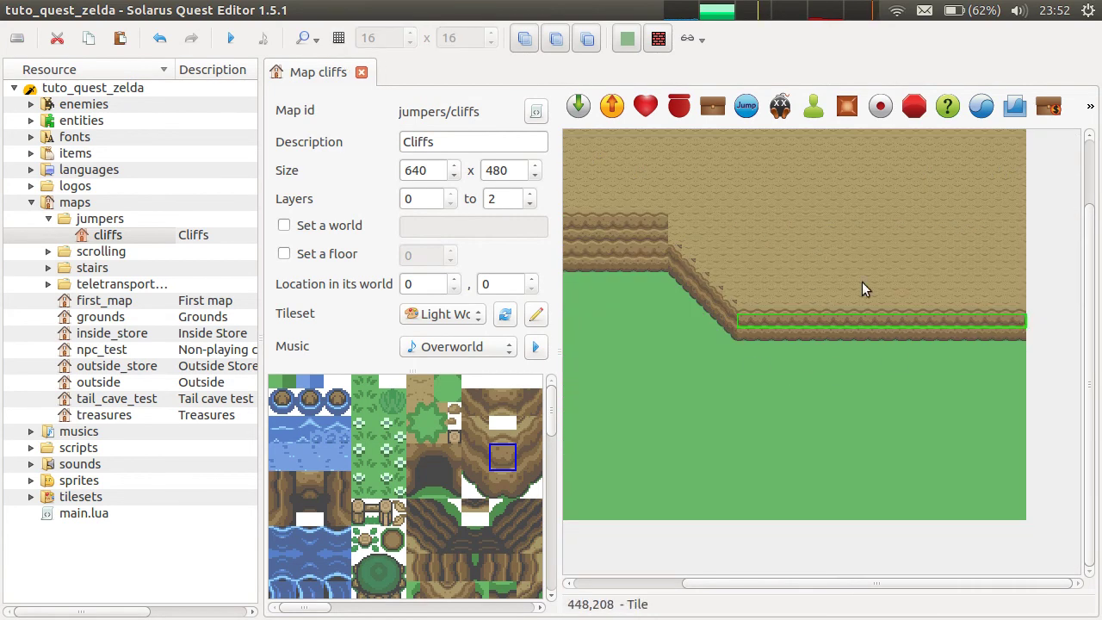
key("Escape")
scroll(722, 303, "up", 1, "ctrl")
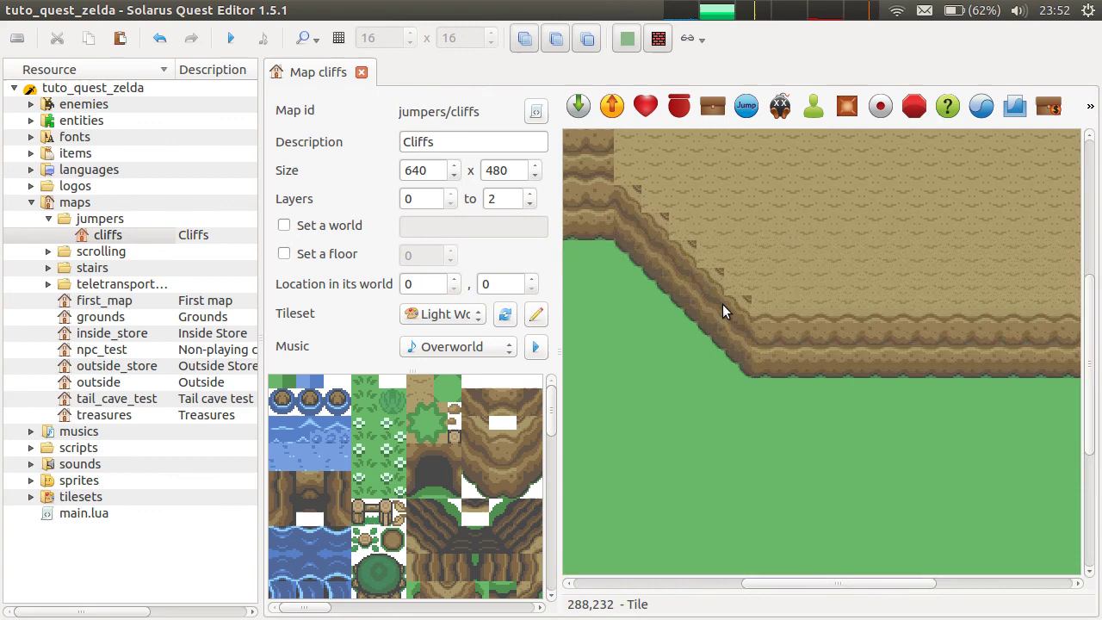
Step: Cover the stray dark corner pieces along the diagonal cliff's upper edge with the small plain brown ground tile and save the map
scroll(425, 452, "down", 5)
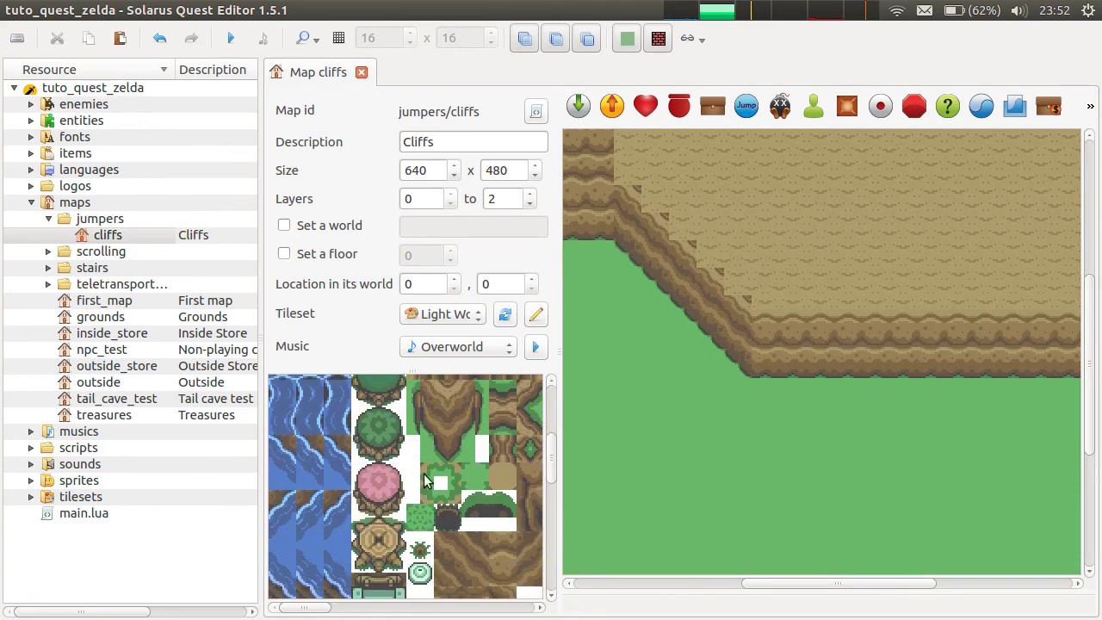
left_click(494, 484)
left_click(745, 301)
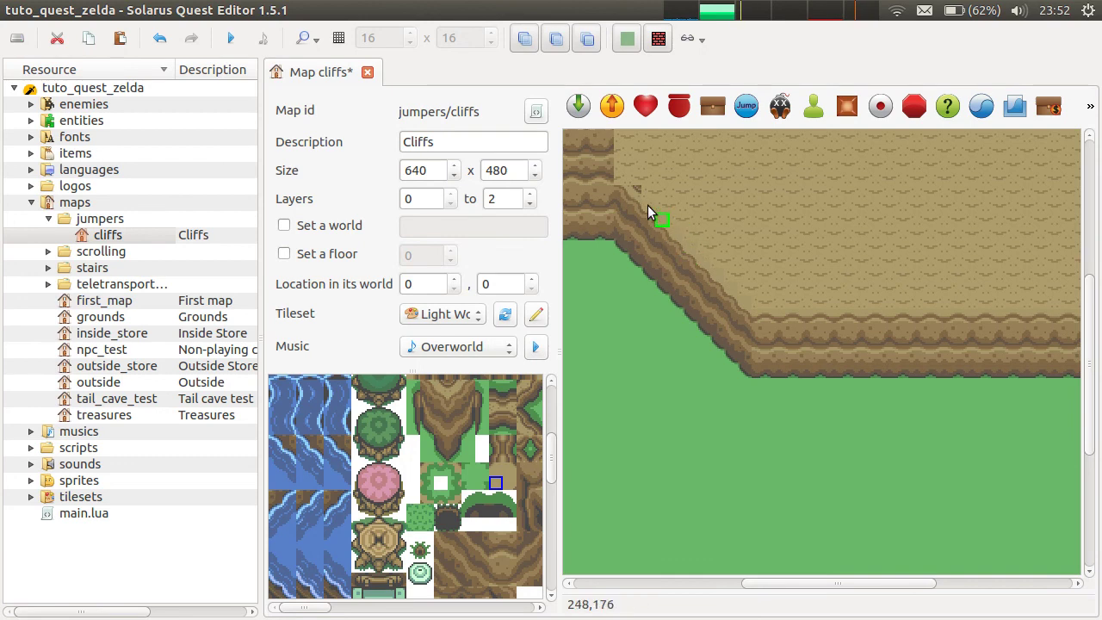
key("ctrl+s")
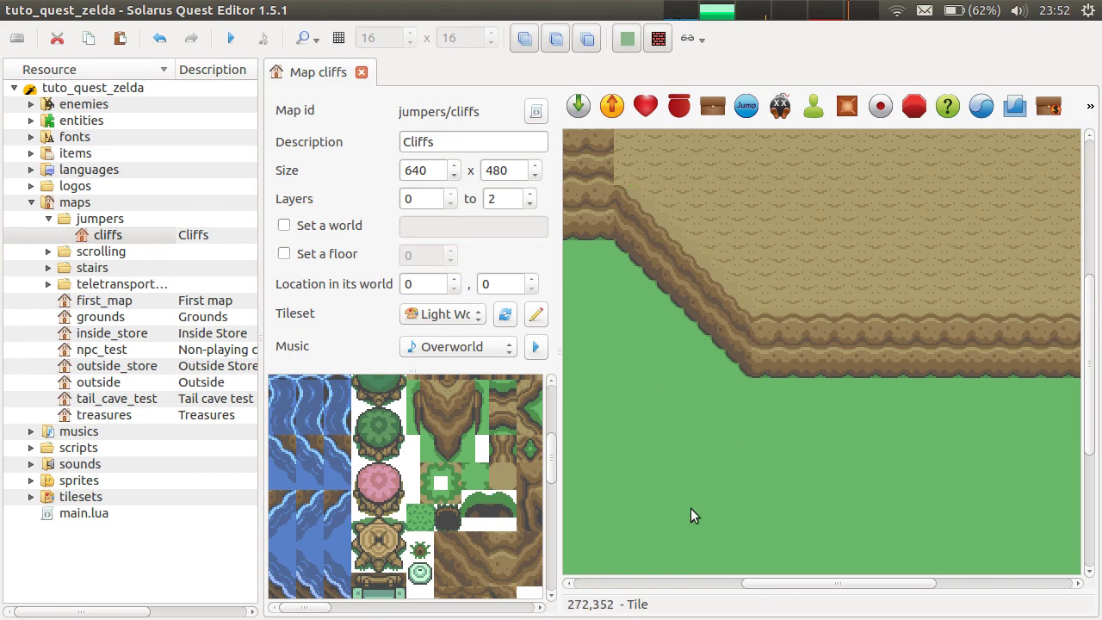
Step: Place the column of three right-side diagonal cliff tiles twice, stepping up and right from the straight cliff's right end
scroll(1005, 351, "down", 1, "ctrl")
middle_click_drag(877, 529, 965, 249)
middle_click_drag(897, 423, 737, 568)
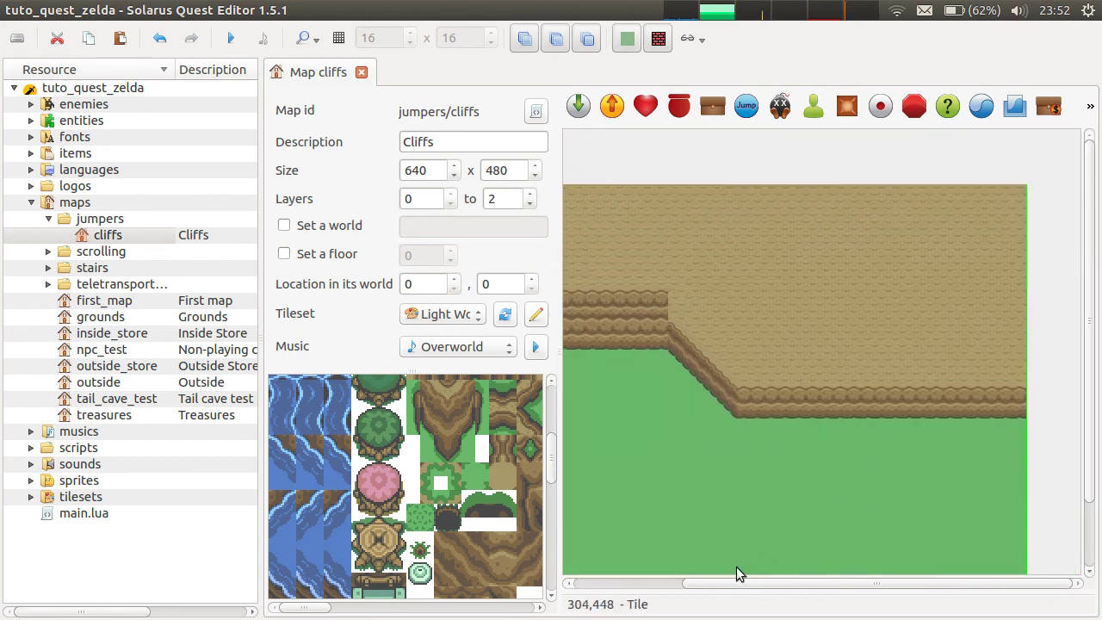
scroll(504, 560, "down", 10)
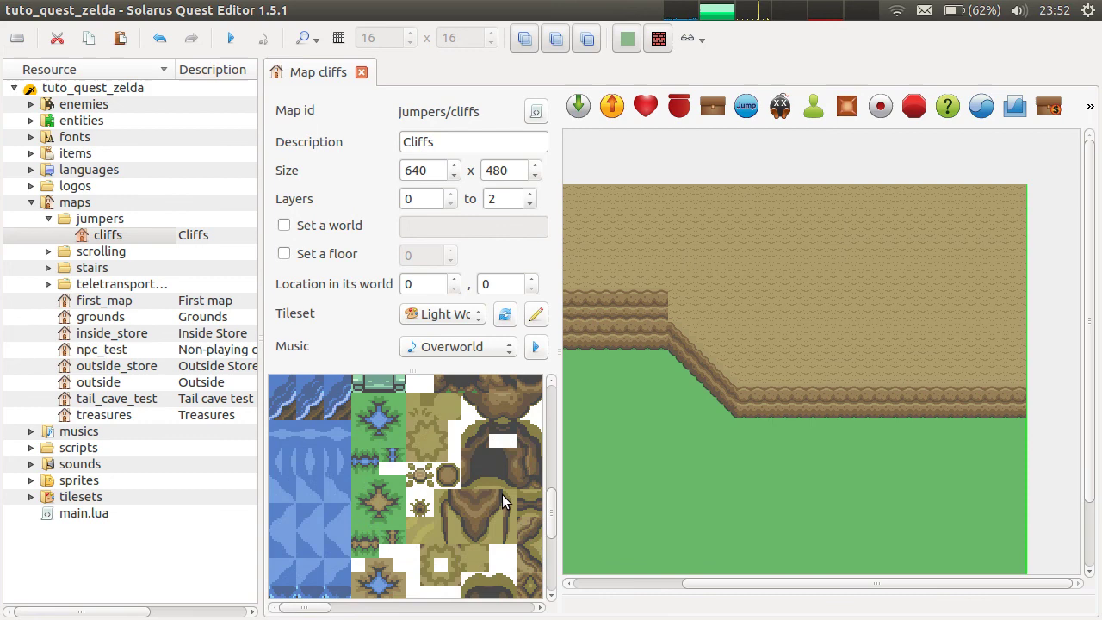
scroll(542, 581, "up", 3)
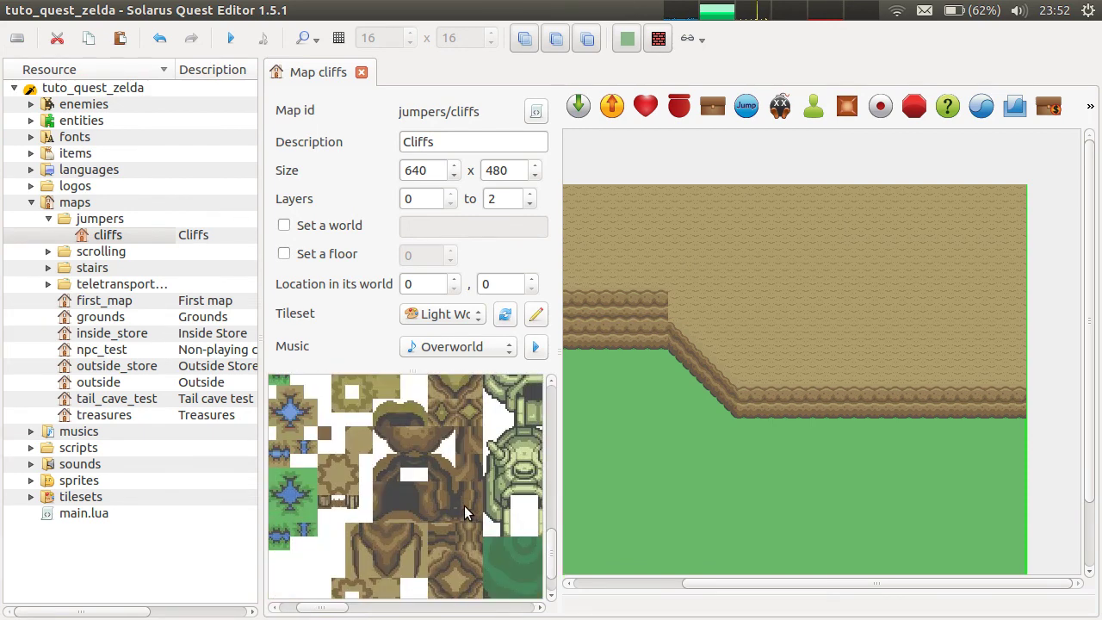
left_click(441, 440)
scroll(484, 460, "up", 5)
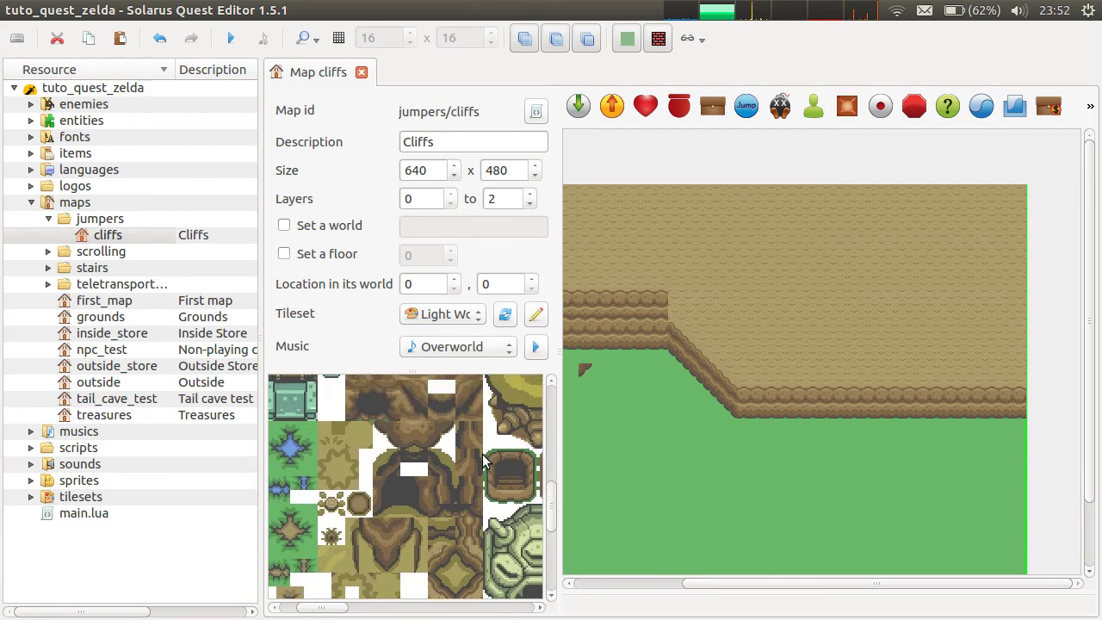
scroll(485, 460, "up", 3)
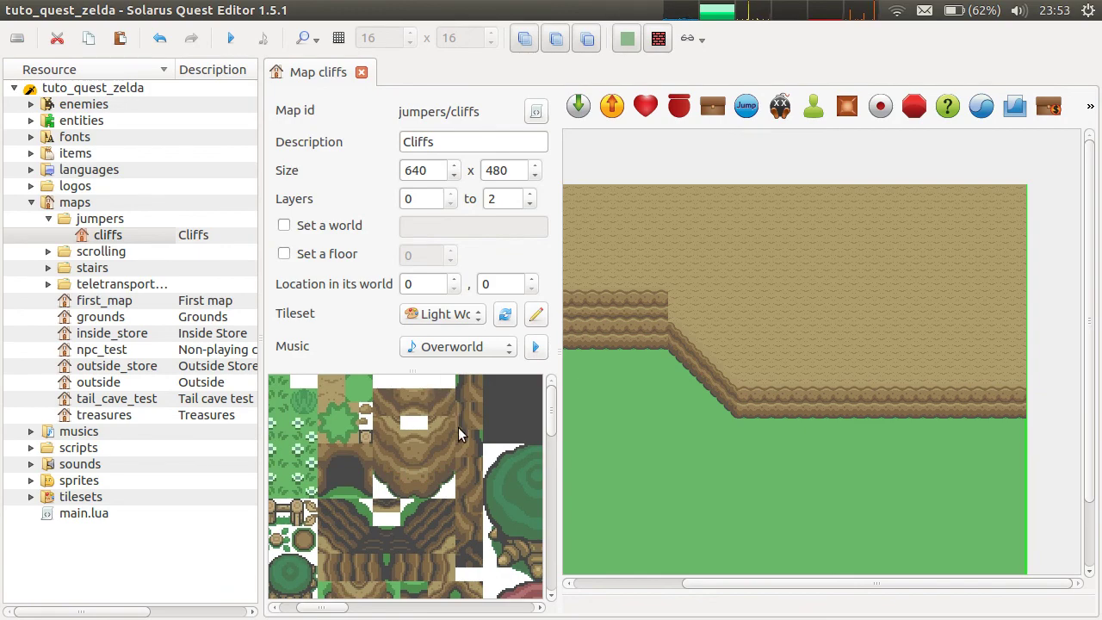
left_click_drag(441, 487, 439, 440)
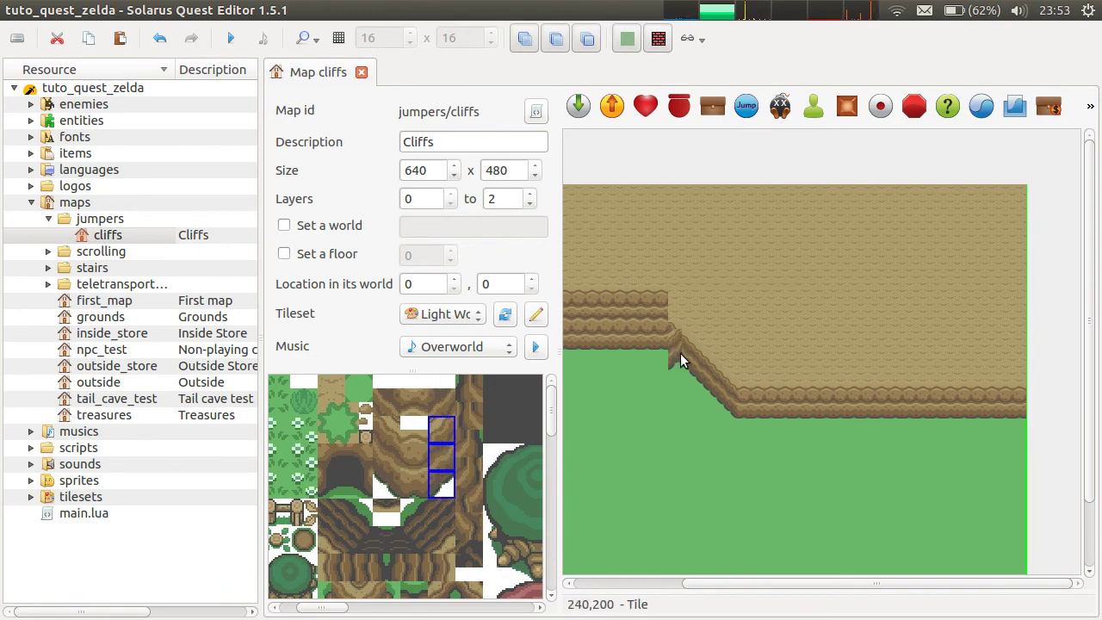
left_click(680, 303)
left_click(690, 293)
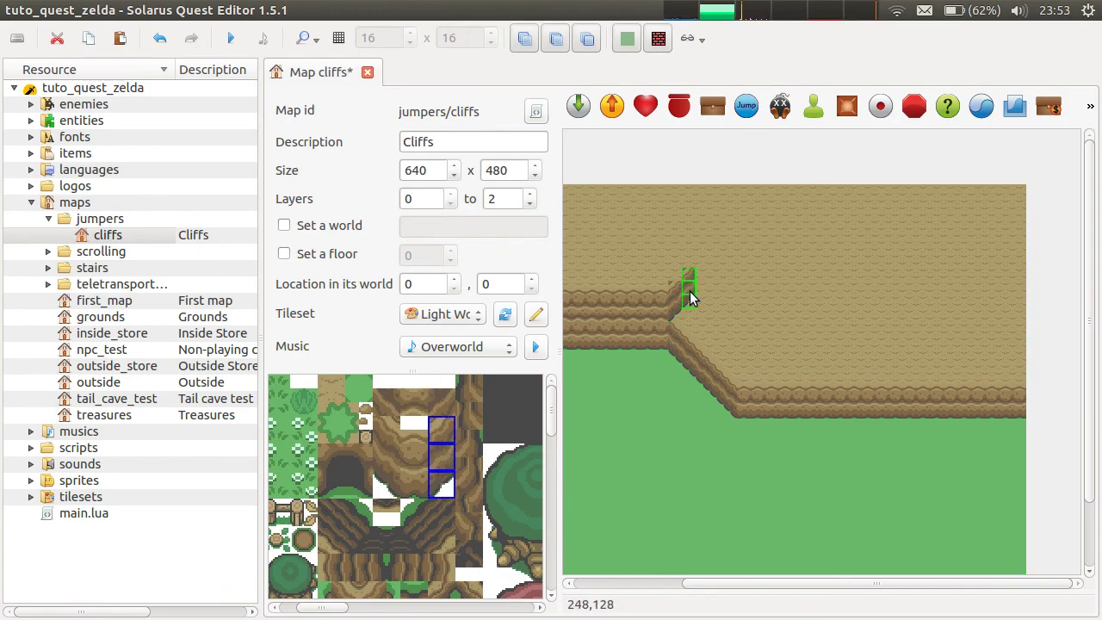
Step: Delete the two grass-edged bottom corner tiles from the new upward diagonal cliff
scroll(690, 293, "up", 2, "ctrl")
left_click(719, 376)
left_click(639, 378)
left_click(673, 332, "ctrl")
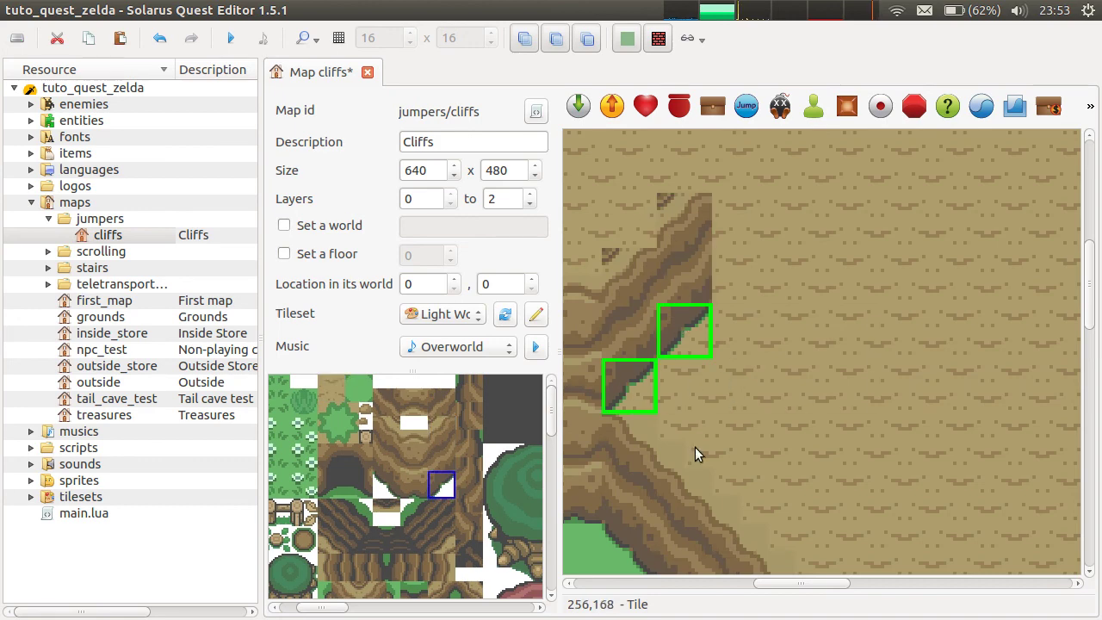
middle_click_drag(695, 450, 818, 422)
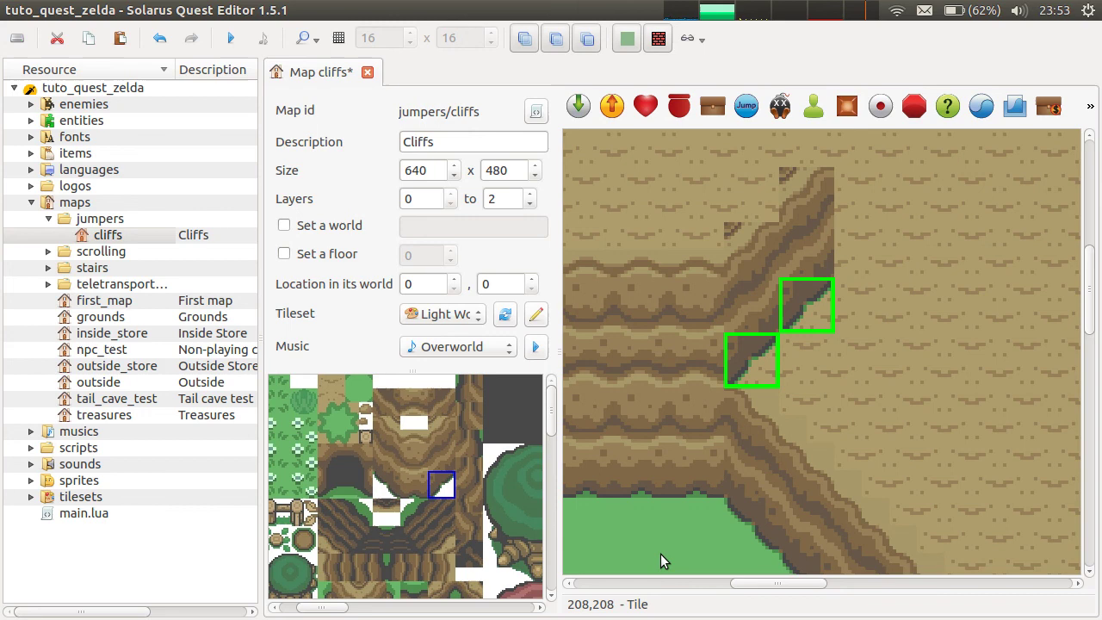
key("Delete")
Step: Place the corner cliff tile without a grass edge in both empty bottom cells of the upward diagonal cliff
scroll(405, 452, "down", 3)
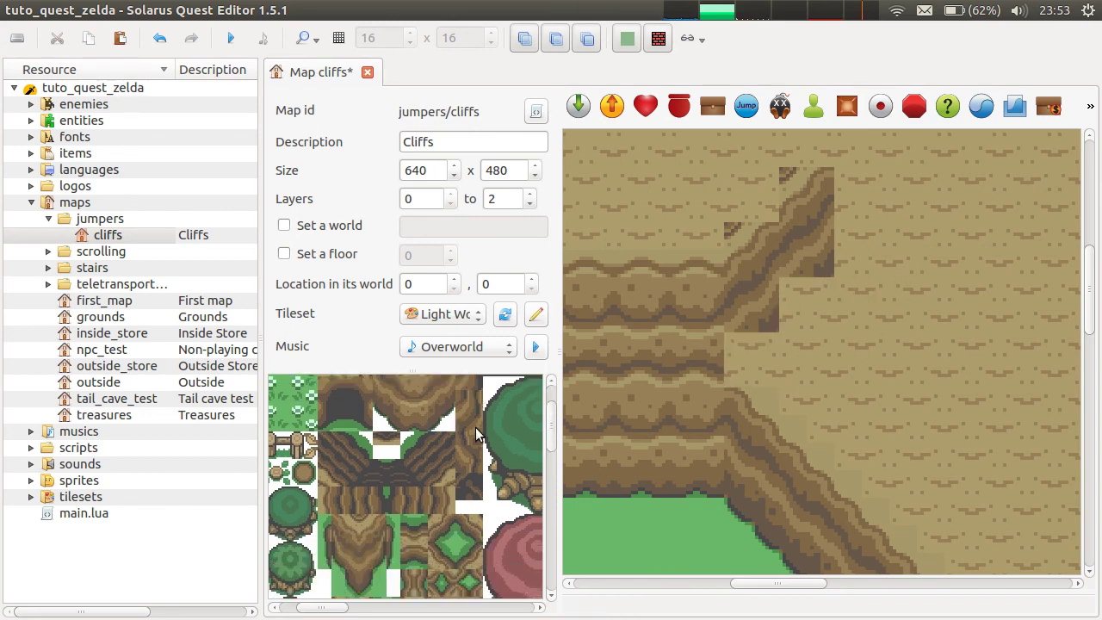
scroll(520, 477, "down", 10)
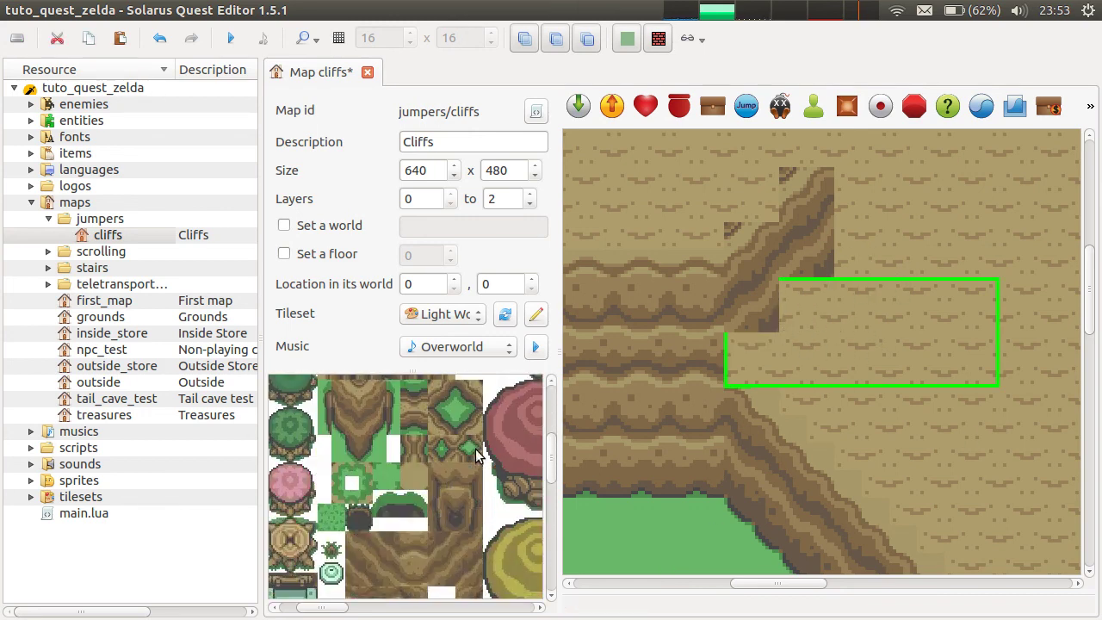
scroll(465, 439, "up", 1)
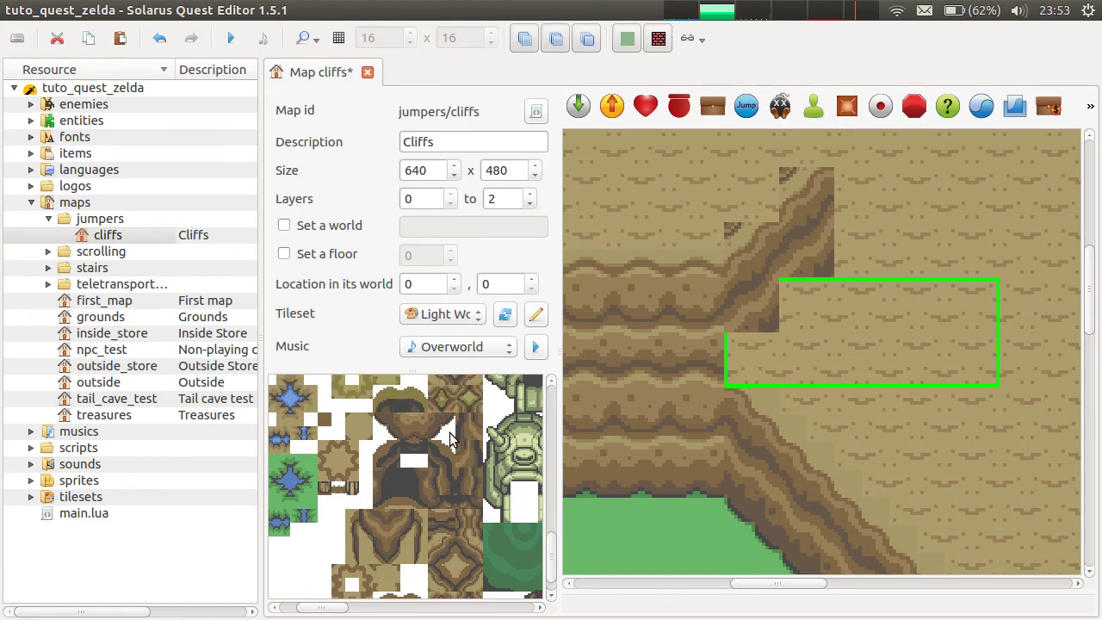
left_click(441, 426)
left_click(768, 370)
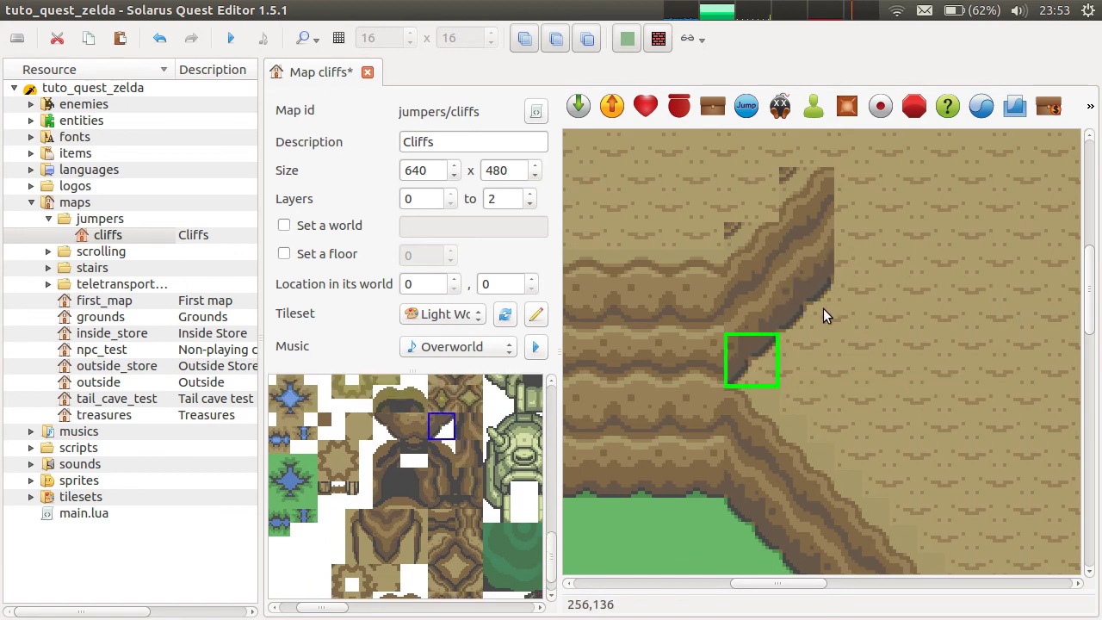
left_click(823, 308)
Step: Copy the three-tile column at the upward diagonal's end and paste it twice, continuing the cliff up and to the right
left_click(816, 251, "ctrl")
left_click(814, 212, "ctrl")
scroll(897, 244, "down", 2, "ctrl")
middle_click_drag(875, 266, 757, 308)
key("ctrl+c")
key("ctrl+v")
right_click(726, 277)
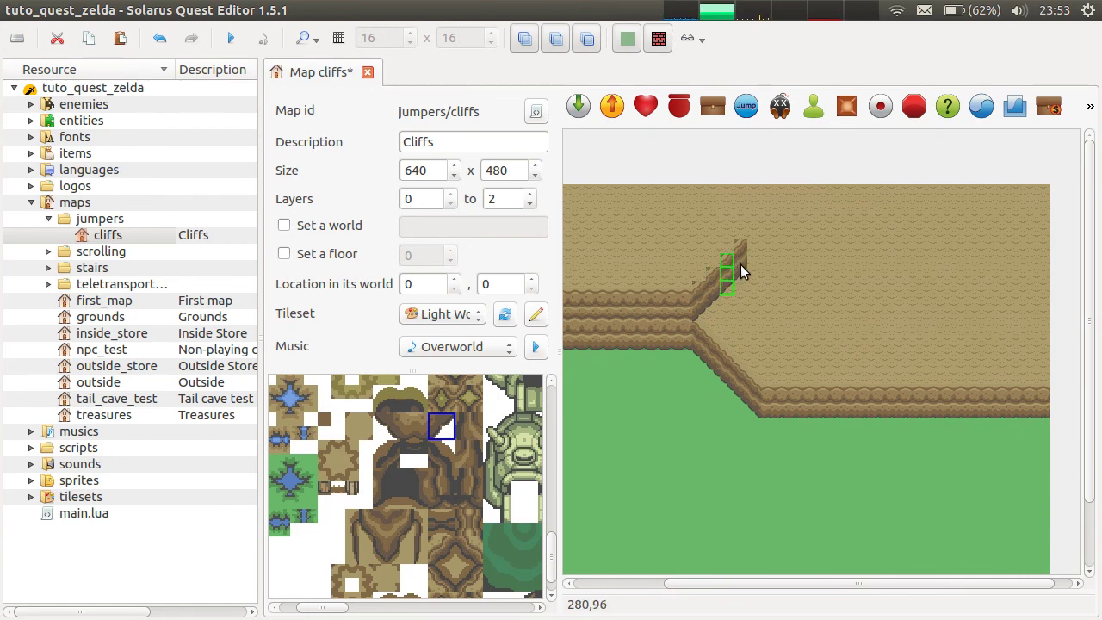
left_click(742, 271)
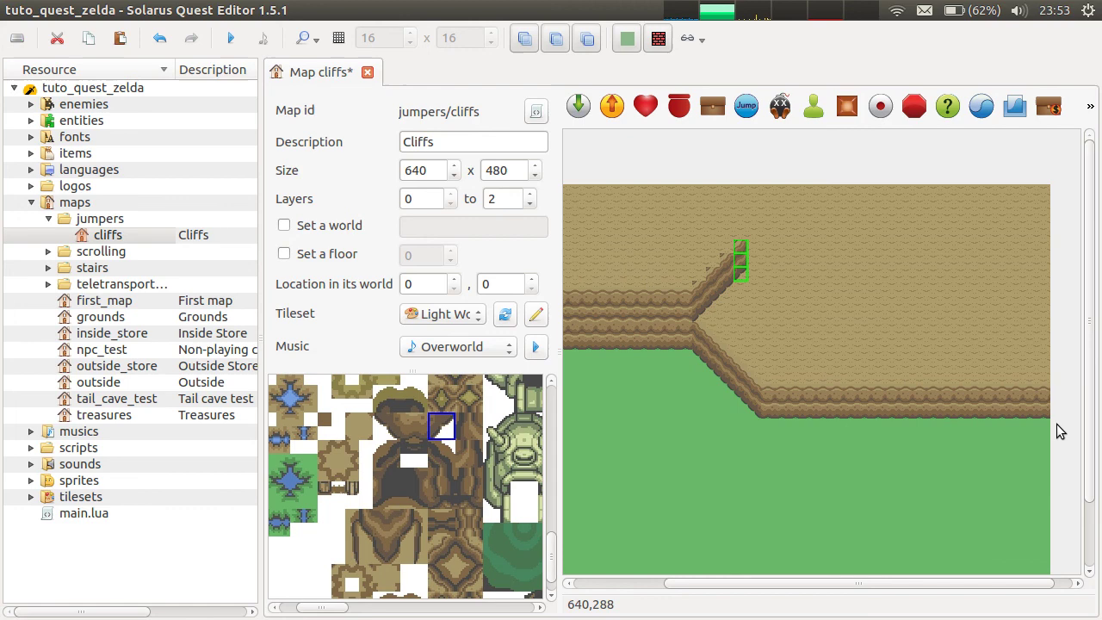
Step: Shorten the lower cliff rows by seven cells at their left end and move the downward diagonal cliff right to meet them
left_click_drag(1071, 456, 756, 347)
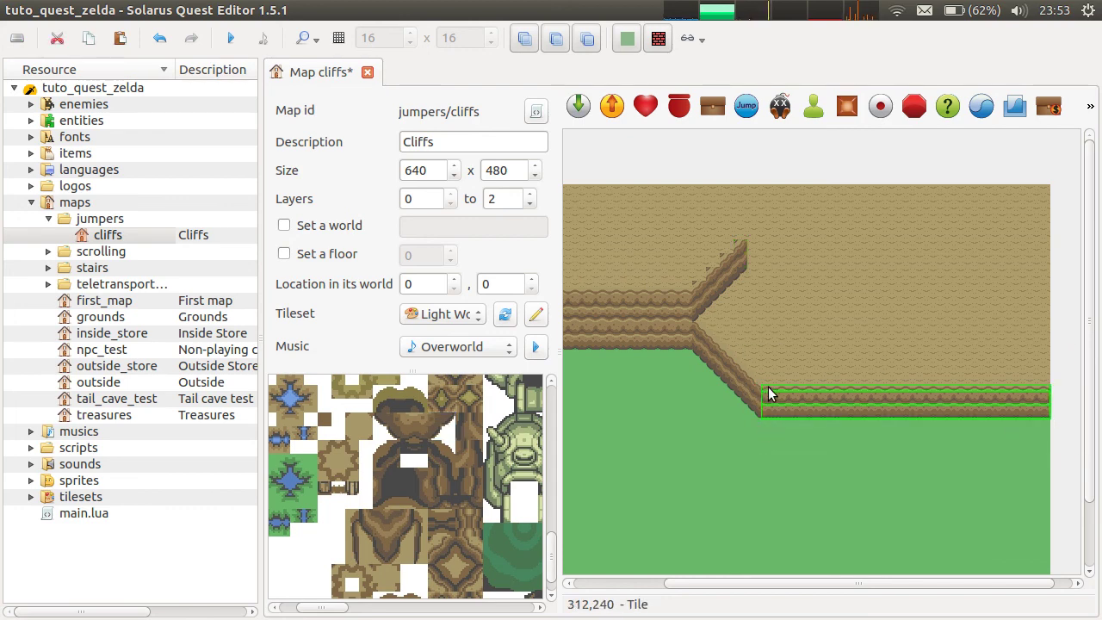
left_click_drag(835, 391, 859, 392)
left_click(835, 441)
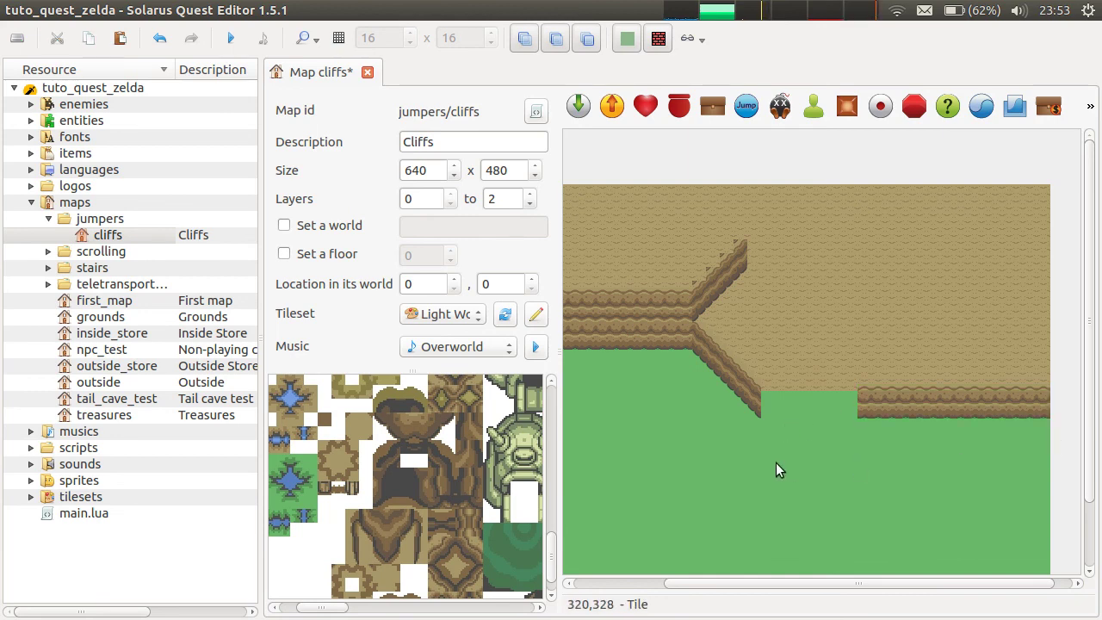
left_click_drag(777, 464, 633, 316)
left_click_drag(744, 363, 824, 358)
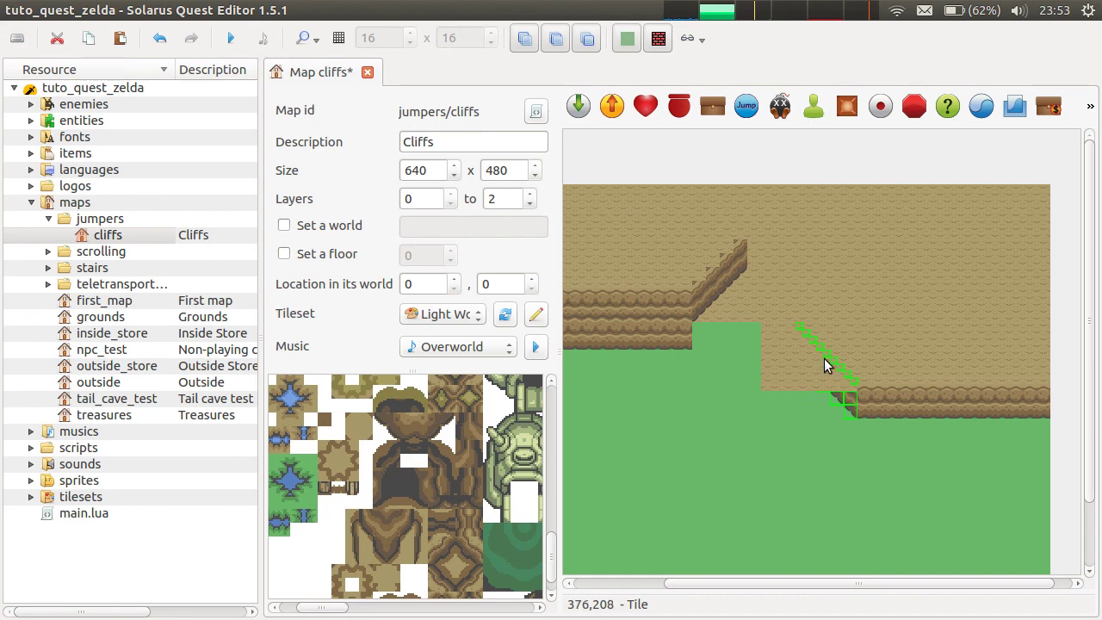
Step: Pull the large brown ground's left edge back seven cells and extend the ground strip above the moved diagonal to close the gap
left_click(812, 378)
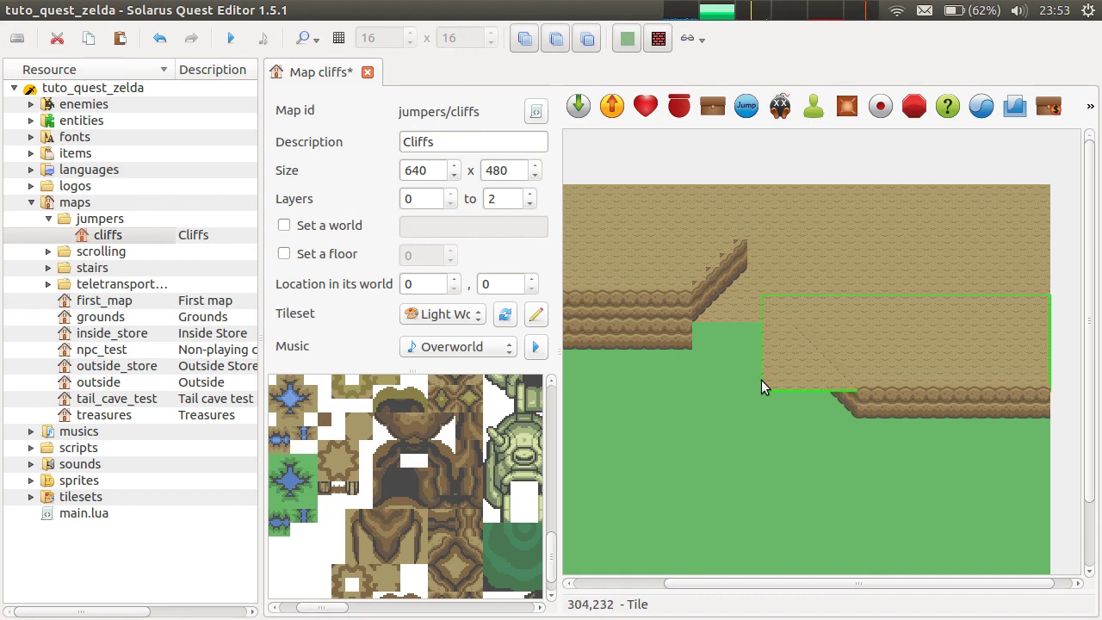
left_click_drag(761, 380, 861, 368)
left_click(742, 318)
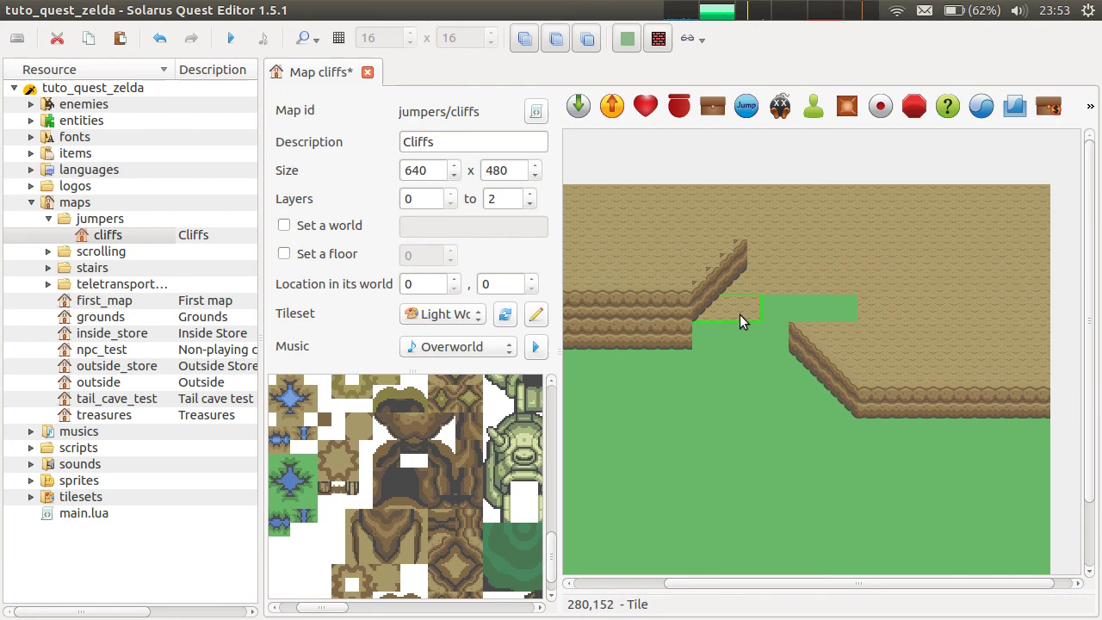
Step: Extend the bottom cliff row to the downward diagonal and fill the green gap above it with a copy of the two upper lower-cliff rows
left_click(687, 346)
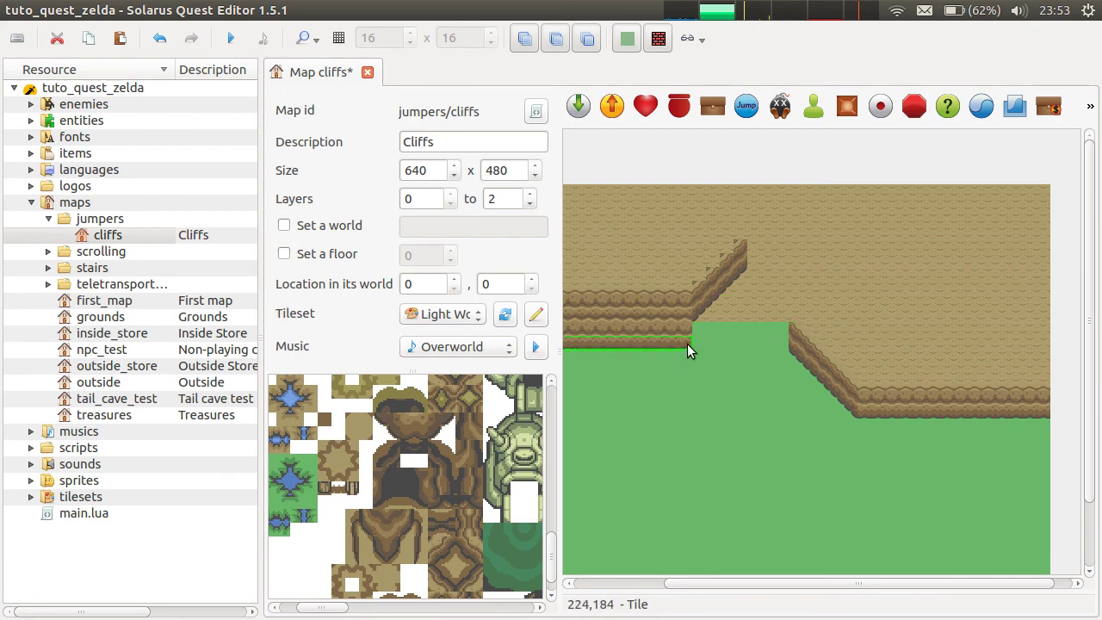
left_click(685, 345)
left_click(960, 397)
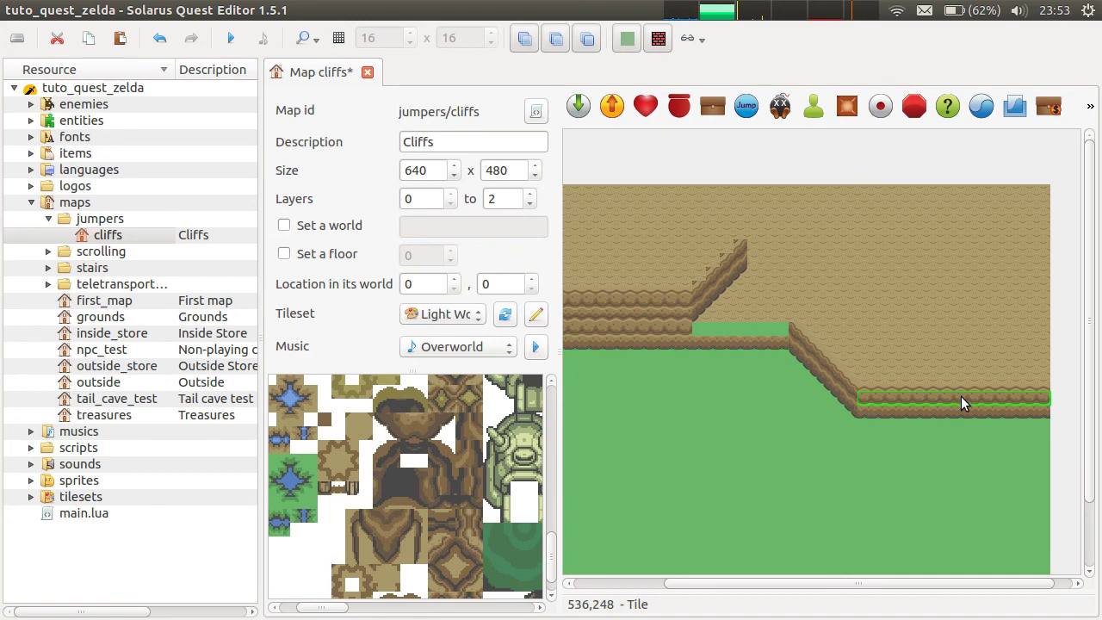
double_click(969, 390)
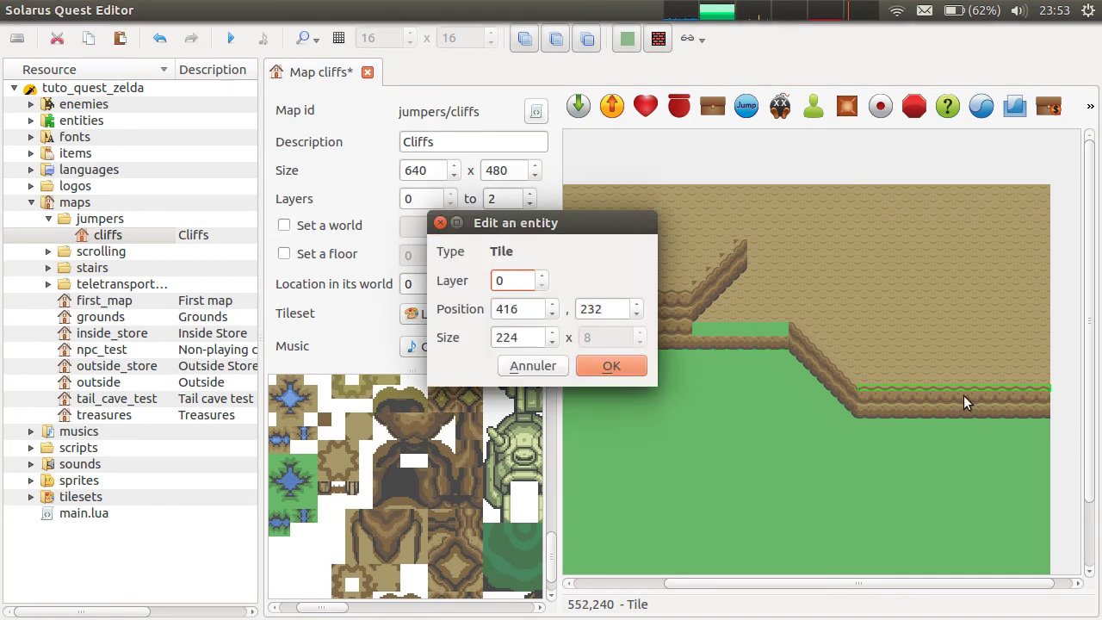
key("Return")
left_click(970, 399)
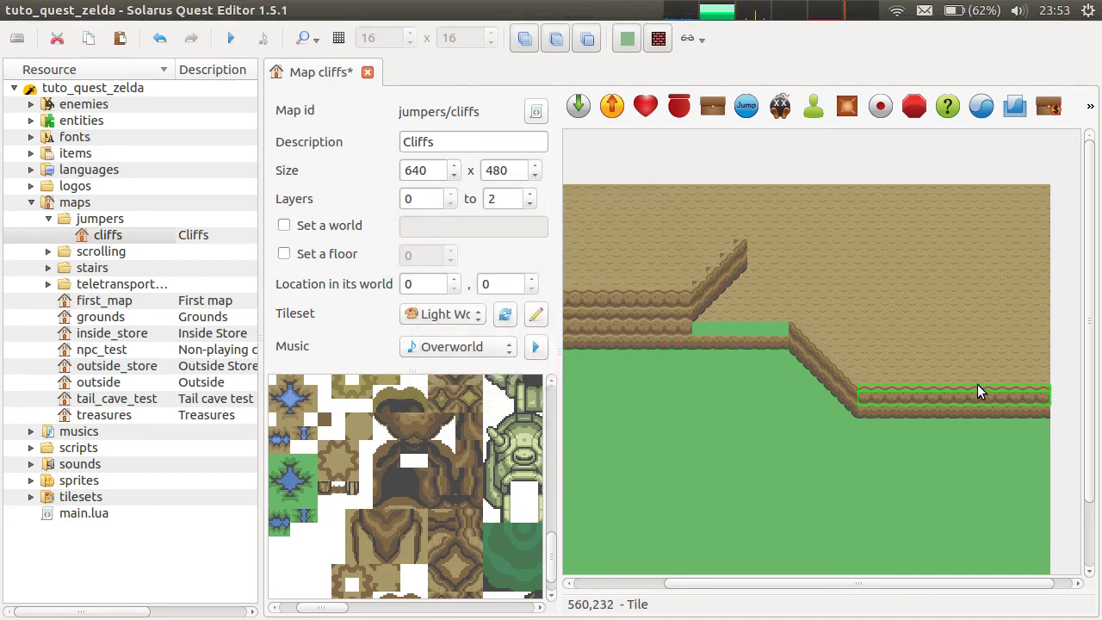
key("ctrl+c")
key("ctrl+v")
left_click(789, 334)
key("r")
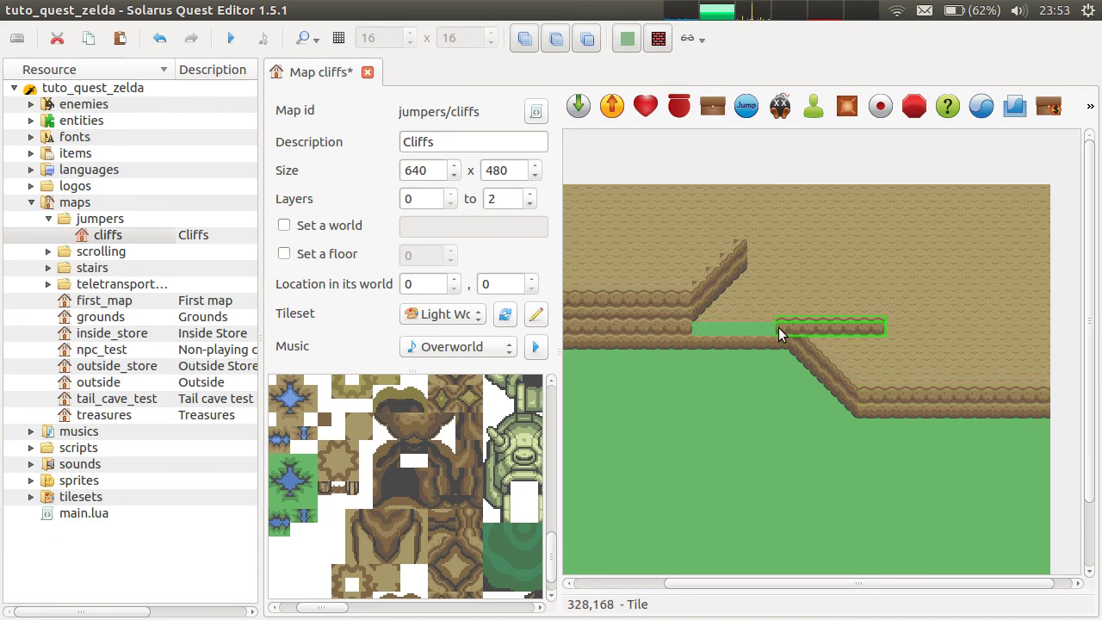
left_click_drag(805, 326, 720, 328)
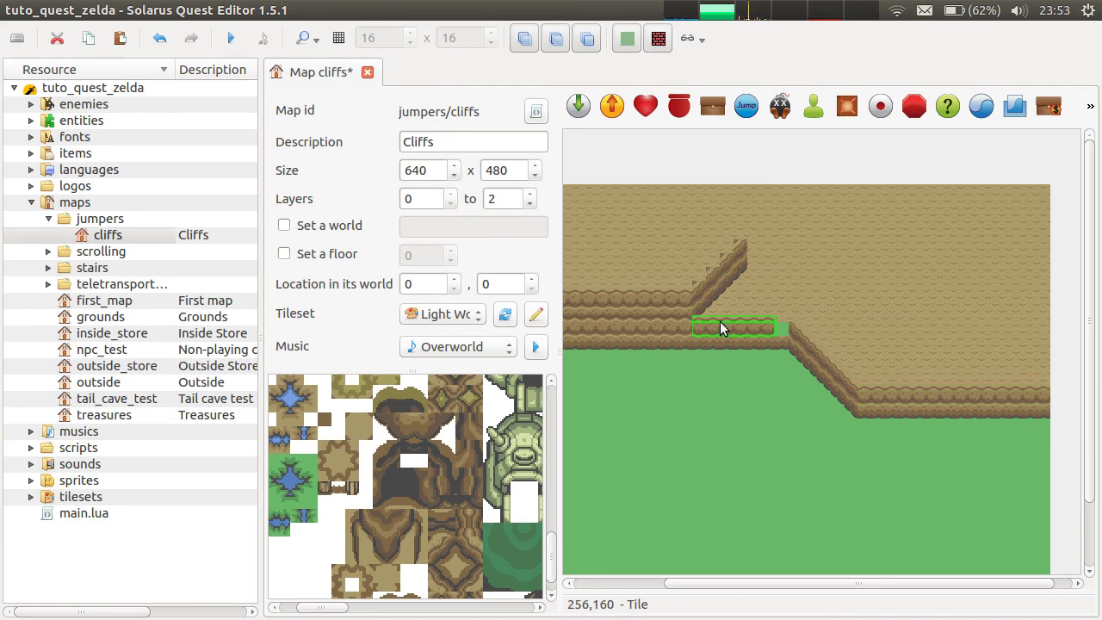
Step: Bring the upward diagonal's bottom corner tile in front of the new cliff row and save the map
scroll(766, 326, "up", 1, "ctrl")
left_click(784, 317)
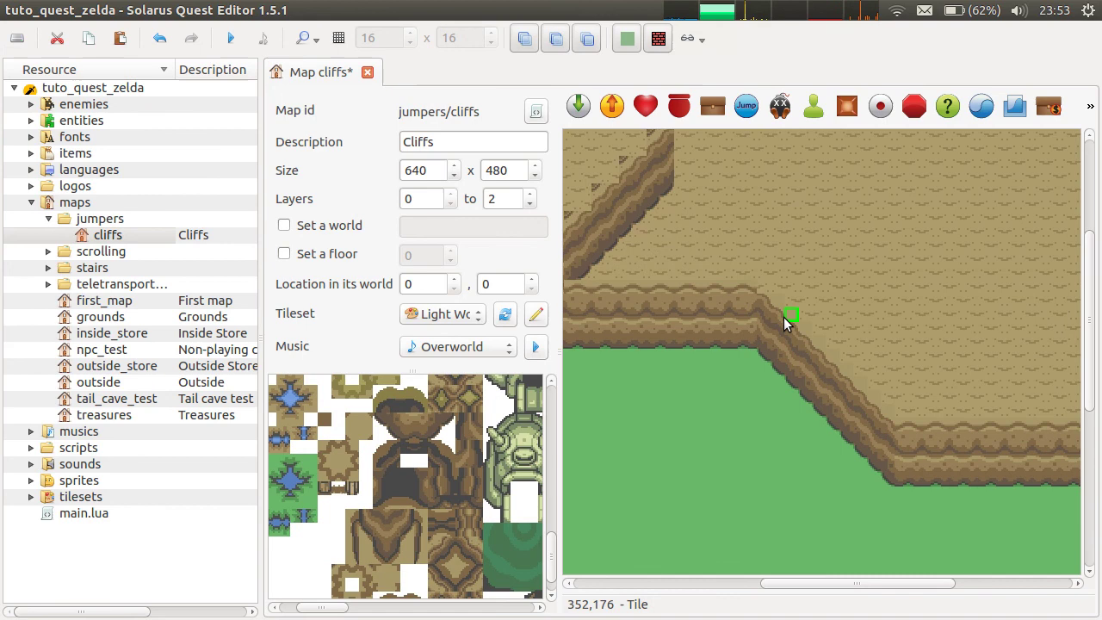
left_click(768, 288)
middle_click_drag(649, 354, 836, 358)
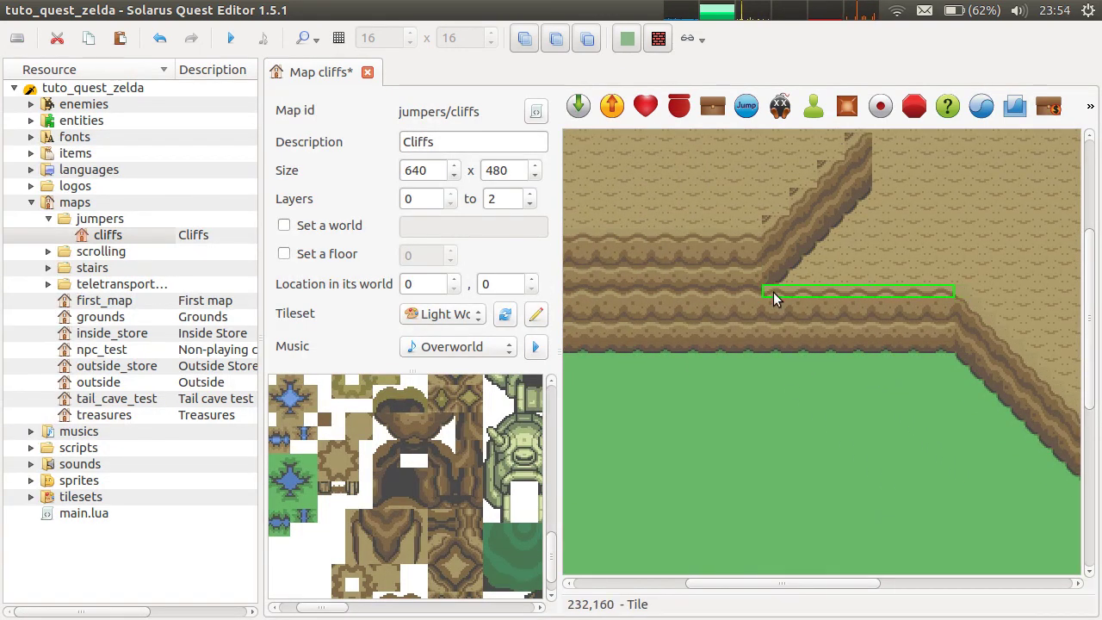
key("ctrl+s")
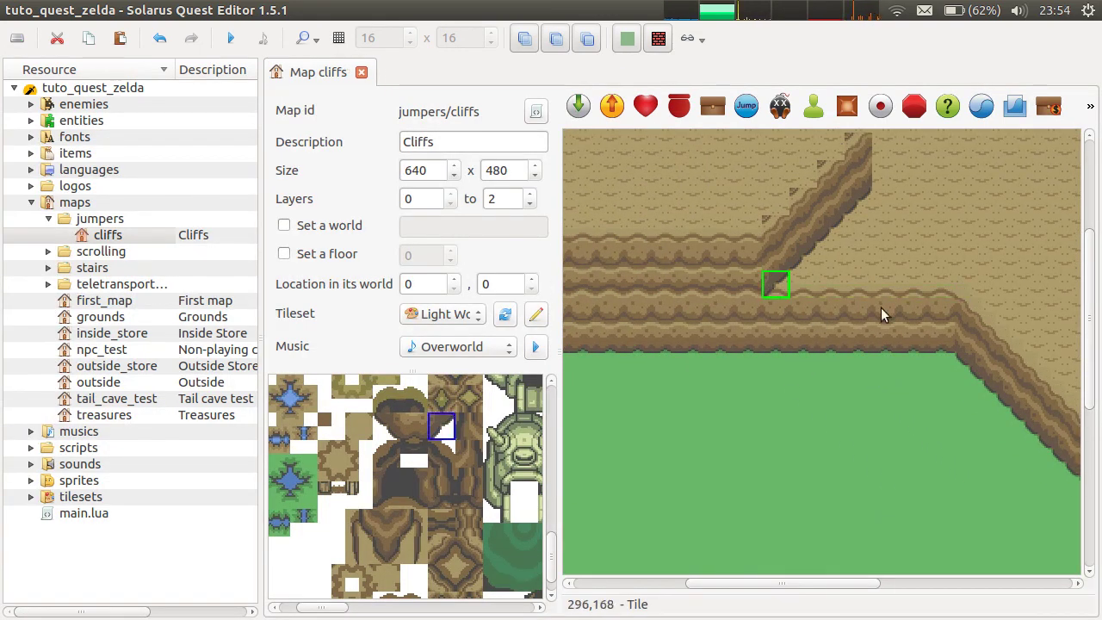
Step: Cover the stray dark specks above the upward diagonal cliff with the small plain brown ground tile
scroll(400, 421, "up", 10)
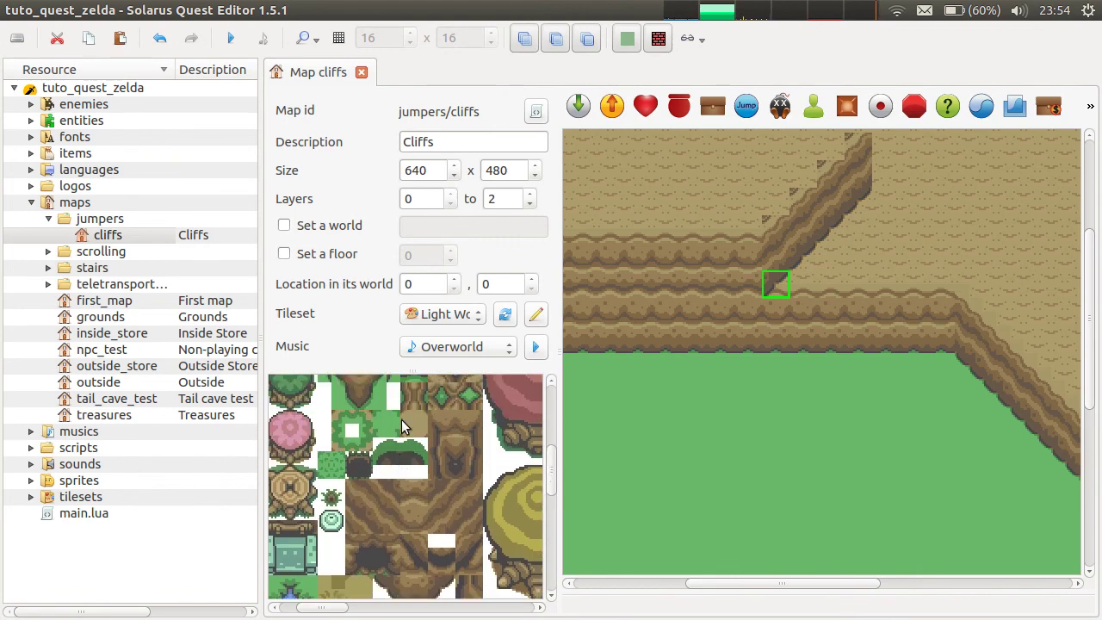
scroll(411, 453, "up", 3)
middle_click_drag(770, 317, 656, 470)
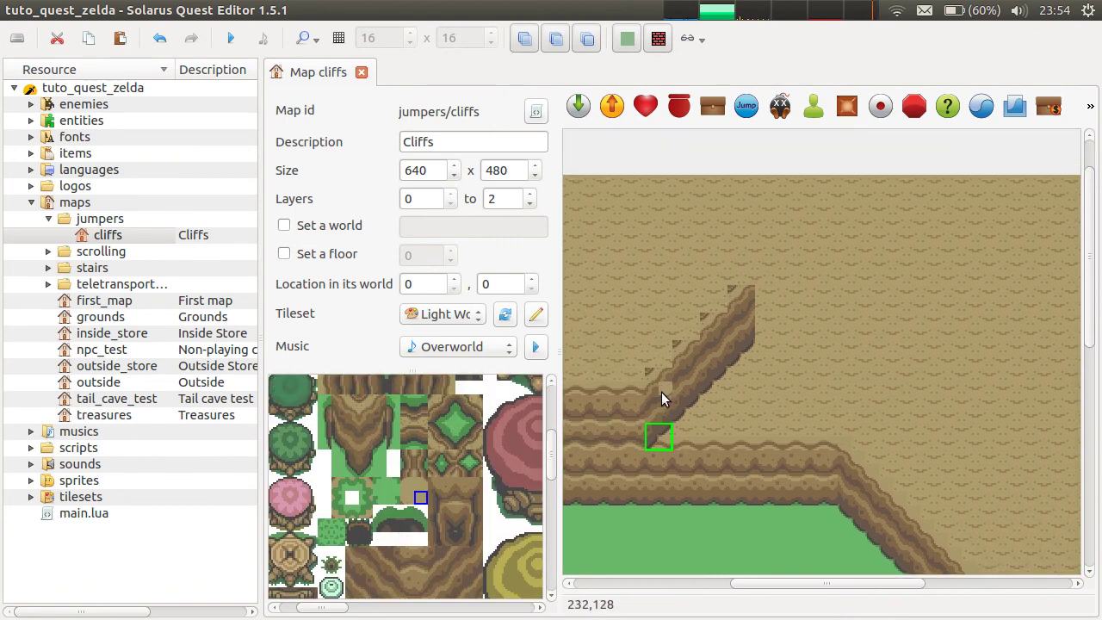
right_click(653, 370)
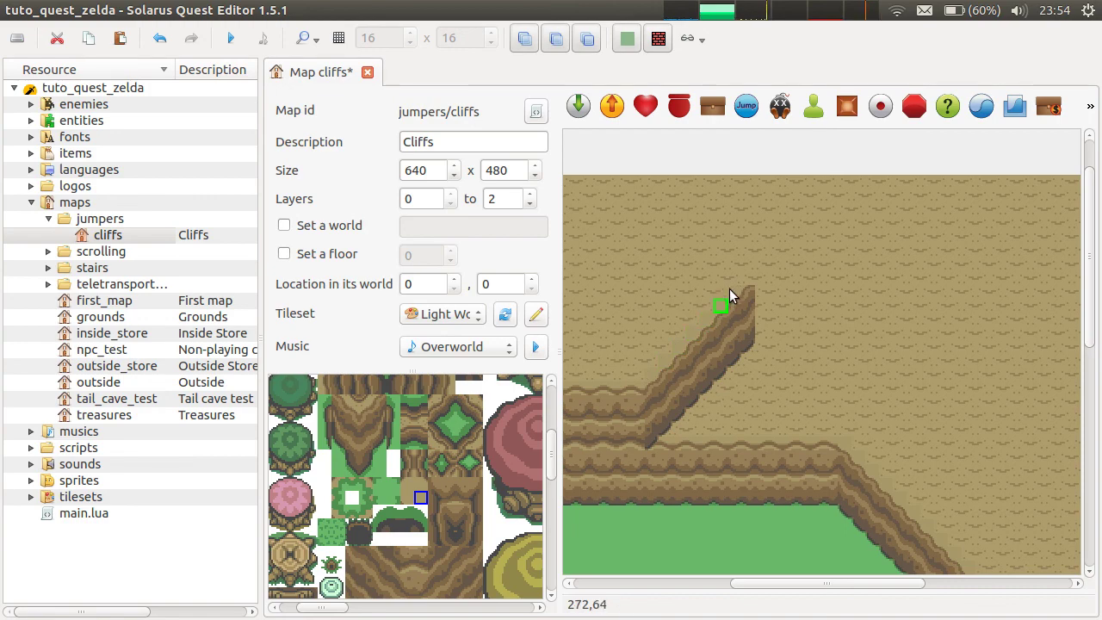
Step: Copy the straight lower-right cliff rows to the upper end of the upward diagonal and delete the copy's bottom row
left_click(782, 441)
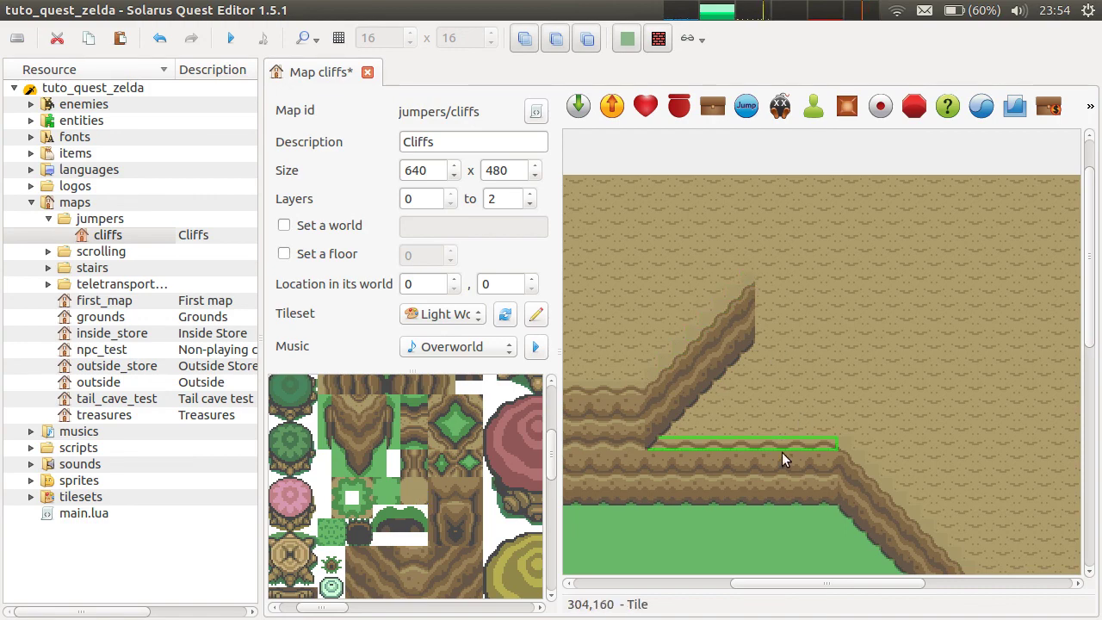
scroll(957, 484, "down", 1, "ctrl")
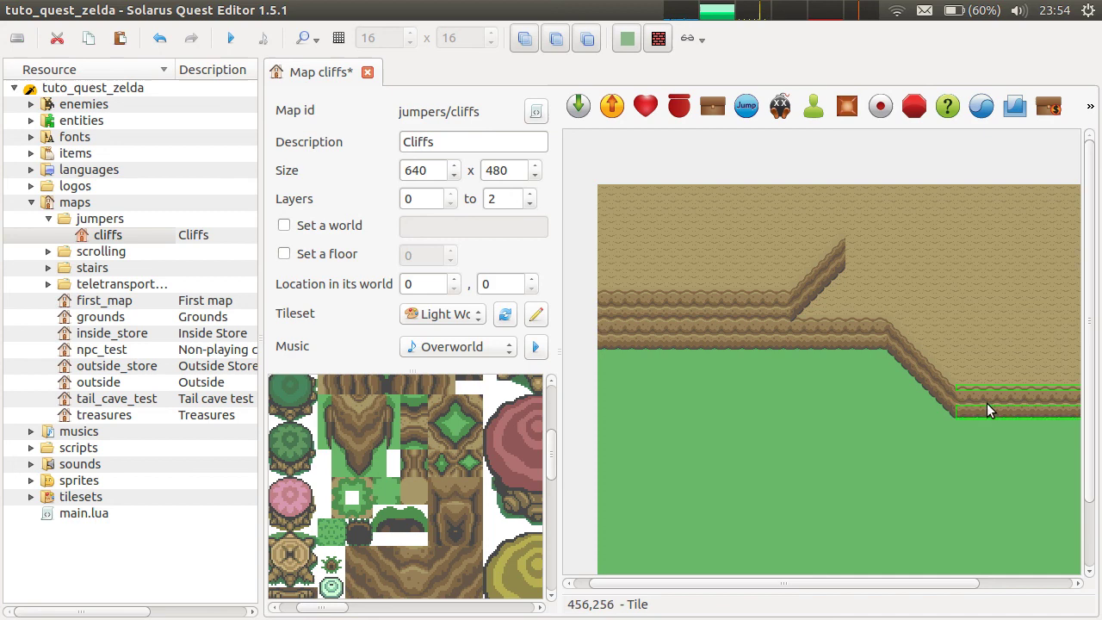
key("ctrl+v")
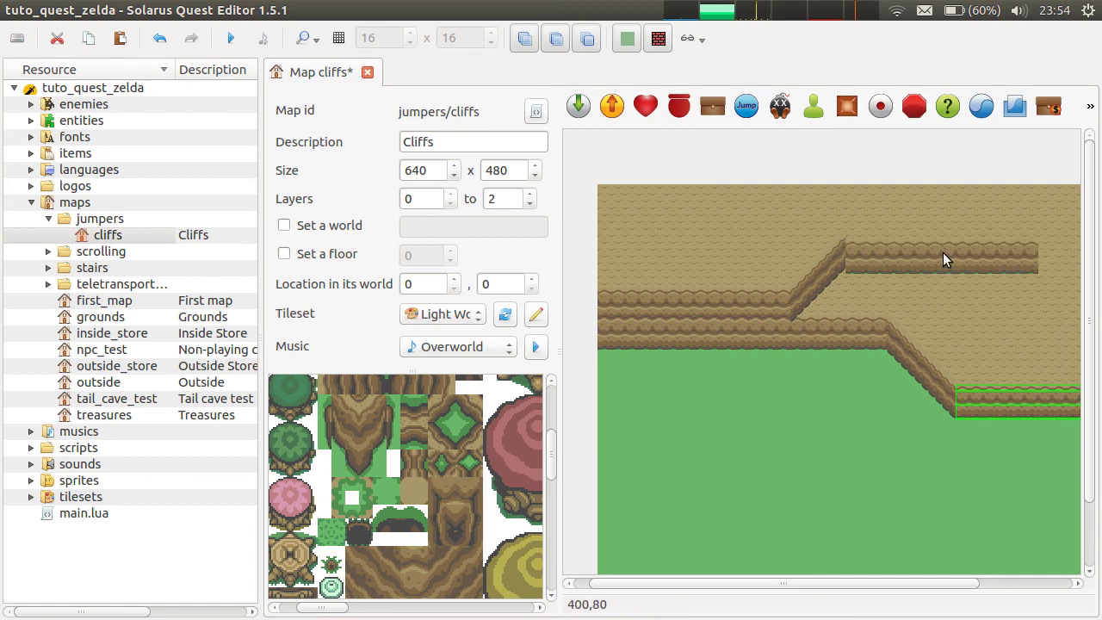
left_click(946, 252)
left_click(948, 271)
key("Delete")
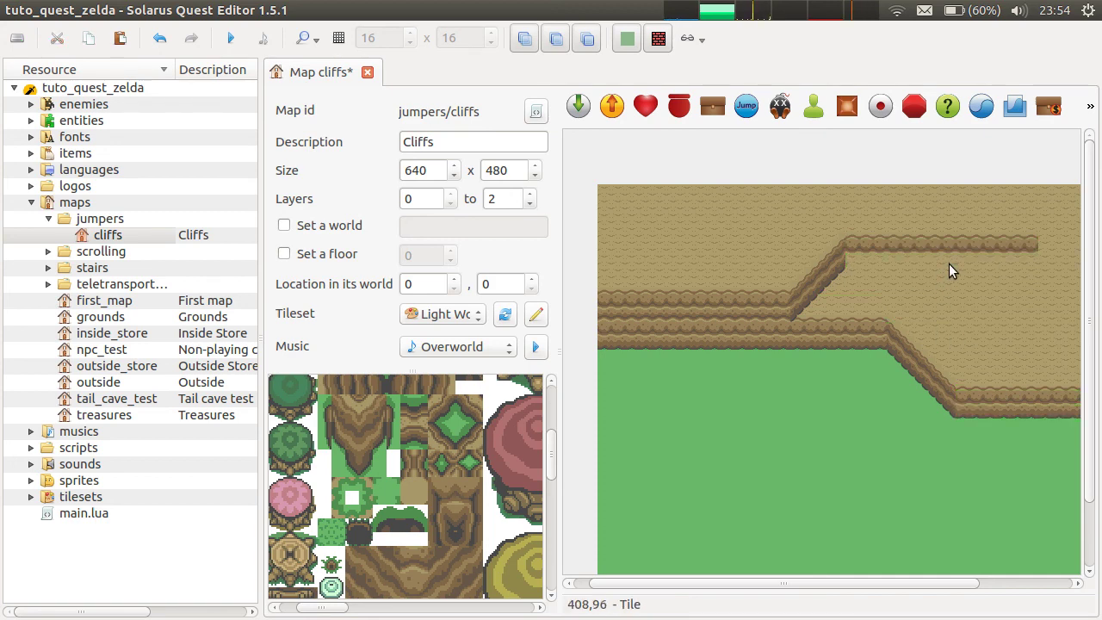
Step: Place the bottom cliff tile without a grass edge beneath the upper-right cliff and extend it along the full row
scroll(454, 430, "up", 5)
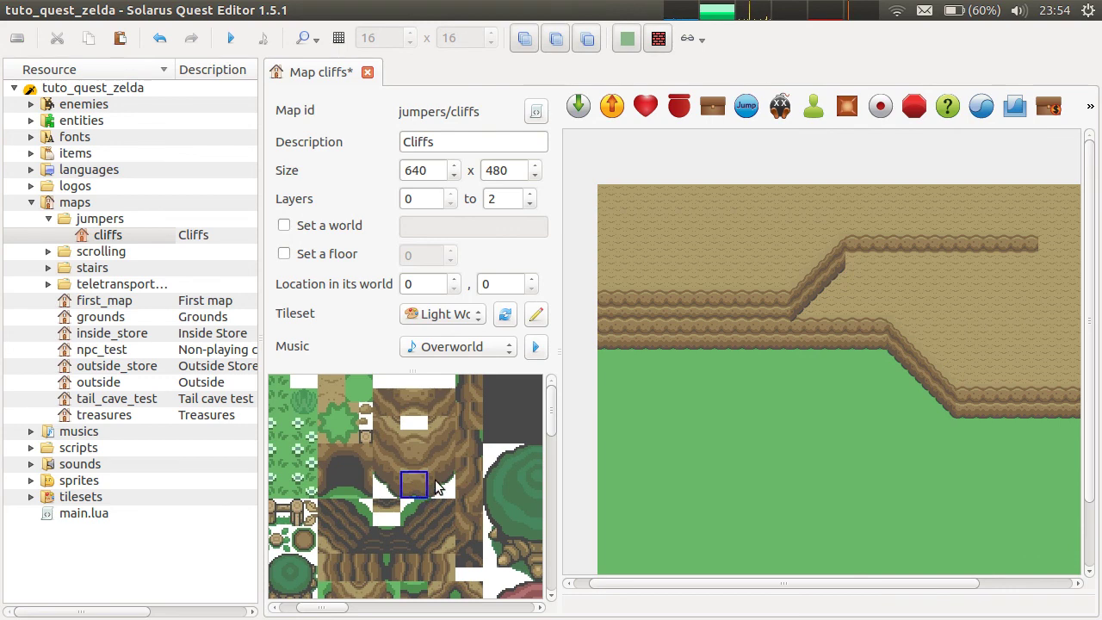
scroll(437, 486, "down", 5)
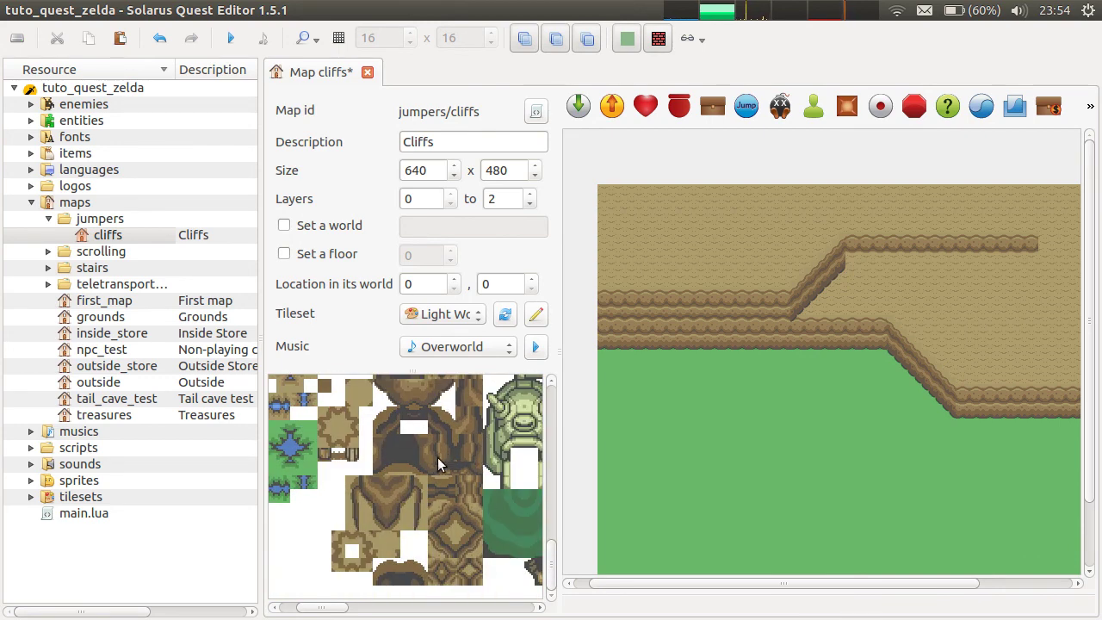
left_click(413, 393)
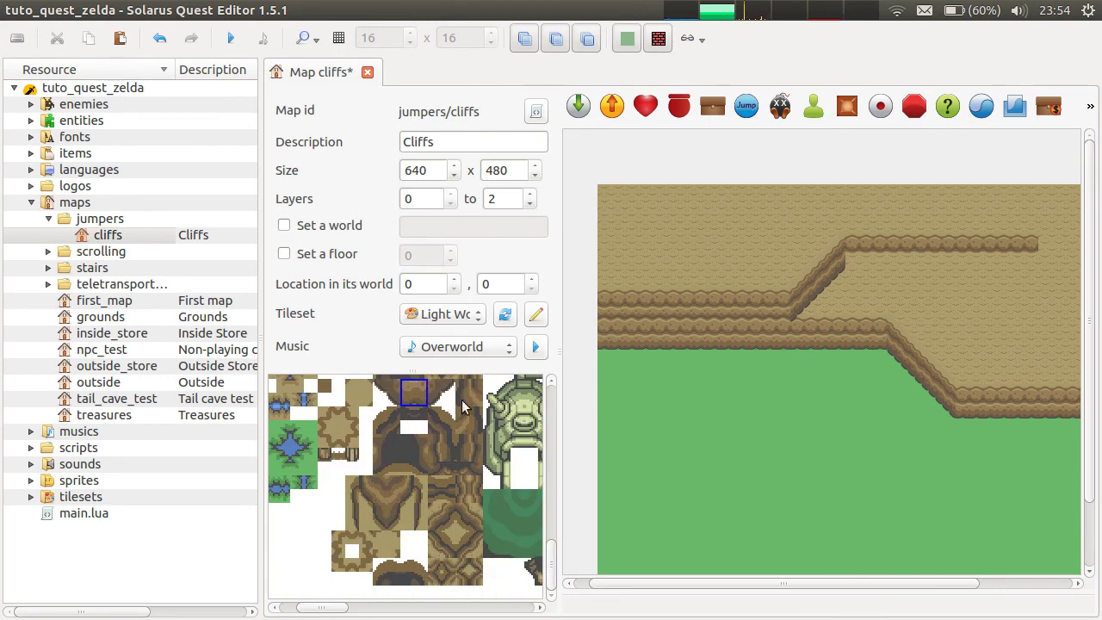
left_click(855, 262)
middle_click_drag(942, 265, 820, 263)
key("r")
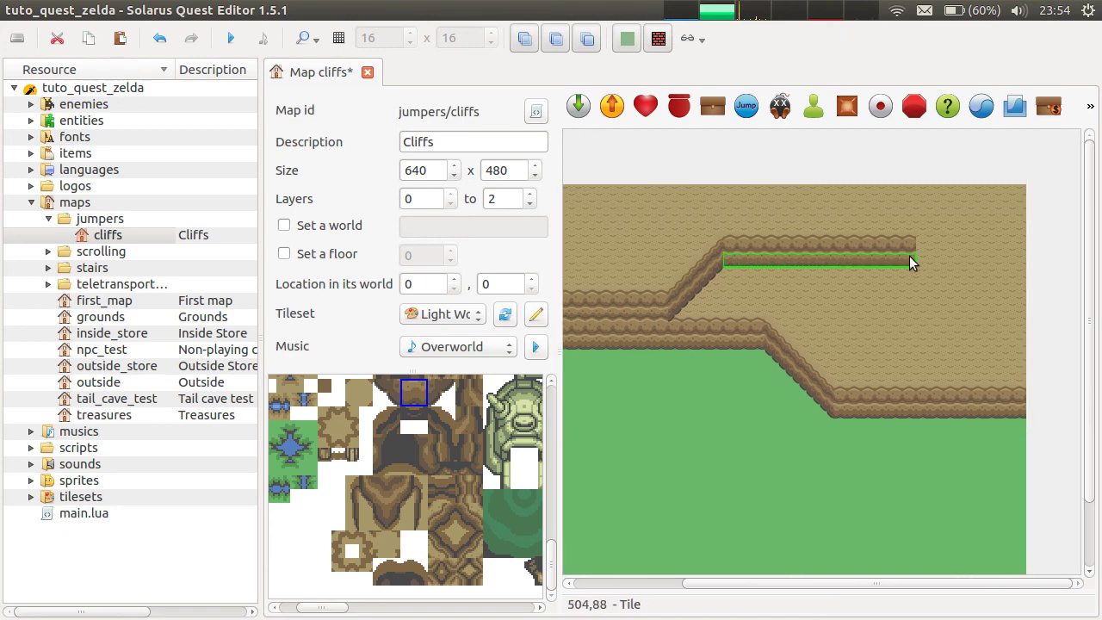
Step: Extend all the upper-right cliff rows to the map's right edge and save the map
left_click_drag(911, 236, 1016, 244)
key("ctrl+s")
left_click(1058, 318)
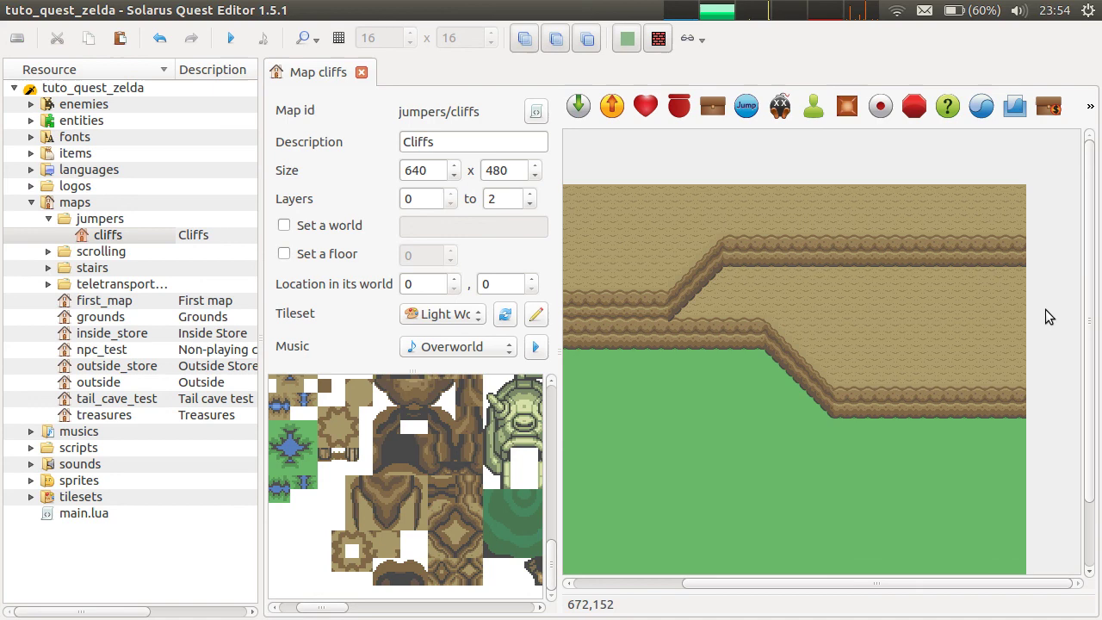
Step: Show the 16 x 16 grid, build a wooden ladder over the full height of the lower-right cliff, and save the map
scroll(471, 494, "up", 8)
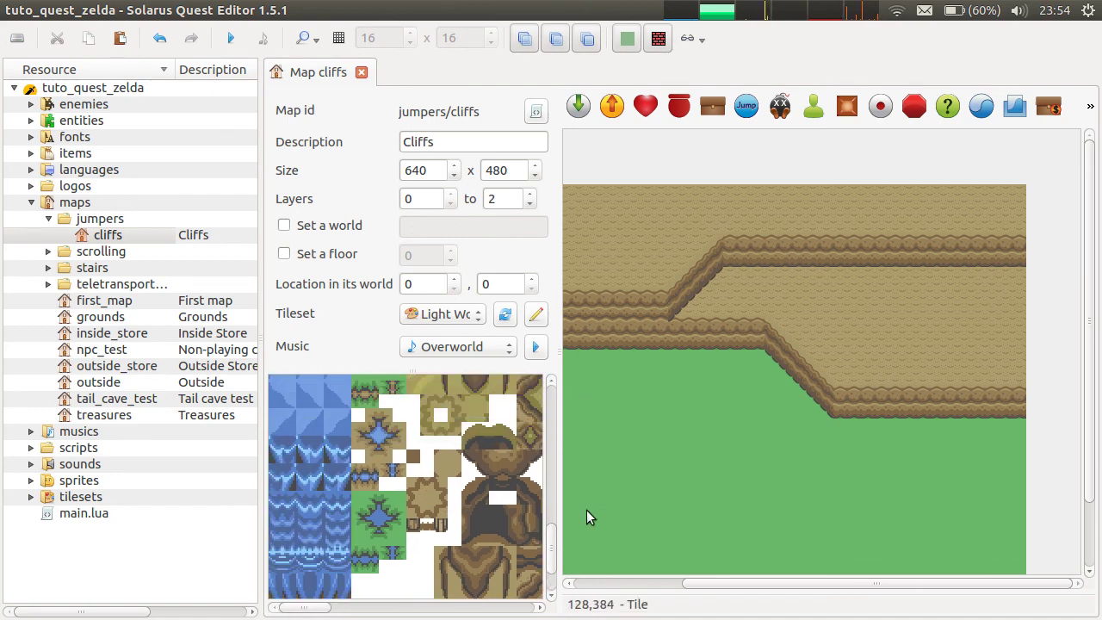
scroll(398, 494, "down", 3)
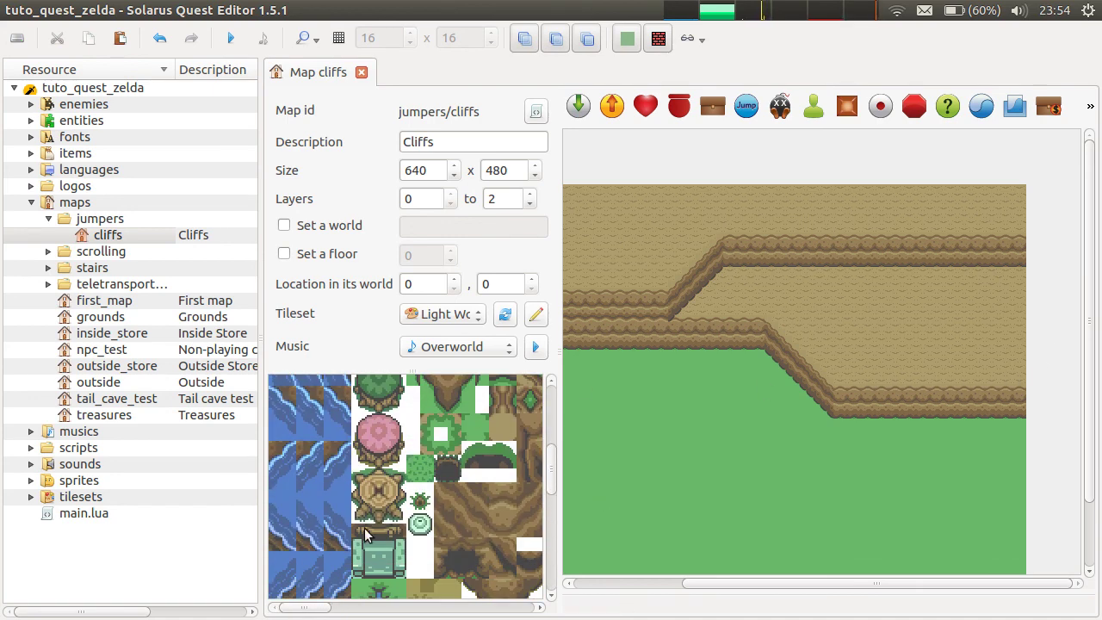
left_click_drag(364, 533, 401, 534)
scroll(960, 419, "up", 1, "ctrl")
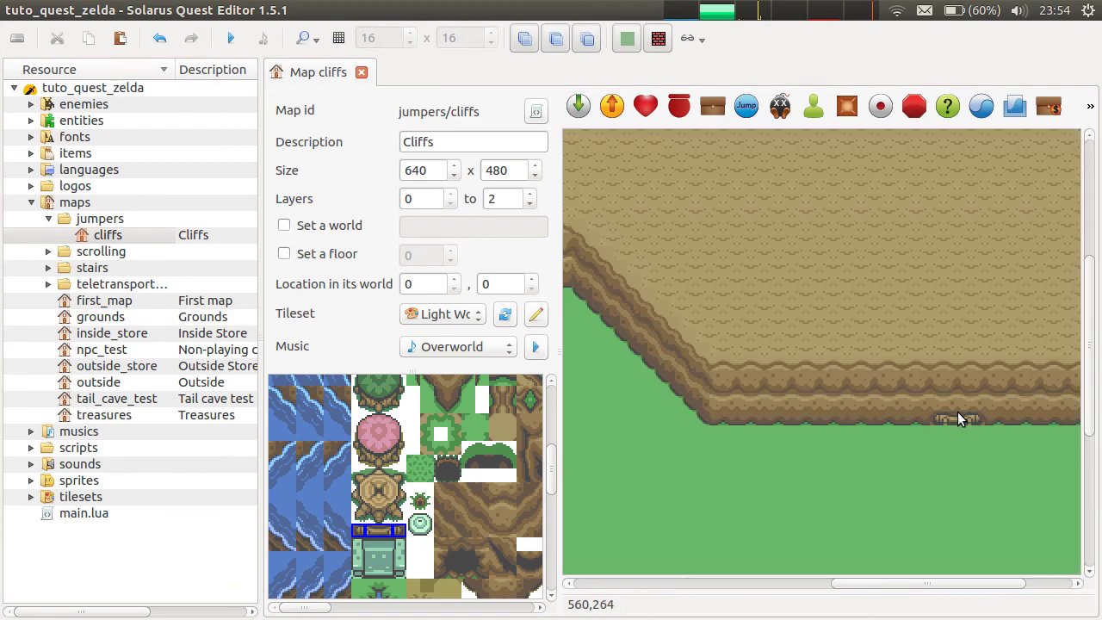
middle_click_drag(960, 419, 884, 457)
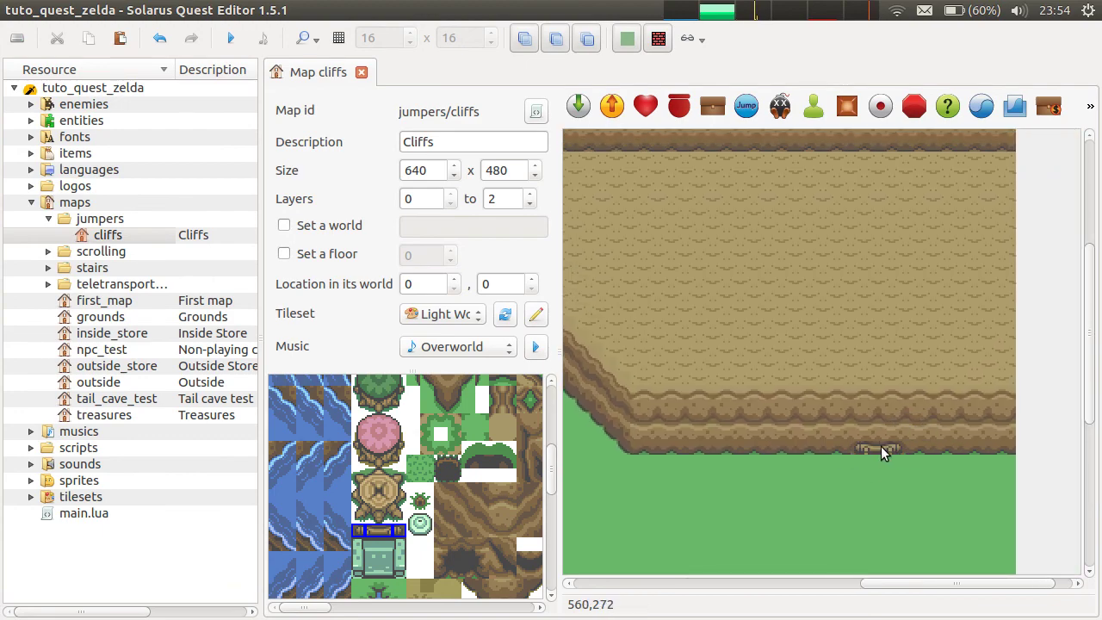
key("ctrl+g")
left_click_drag(882, 445, 884, 389)
key("ctrl+s")
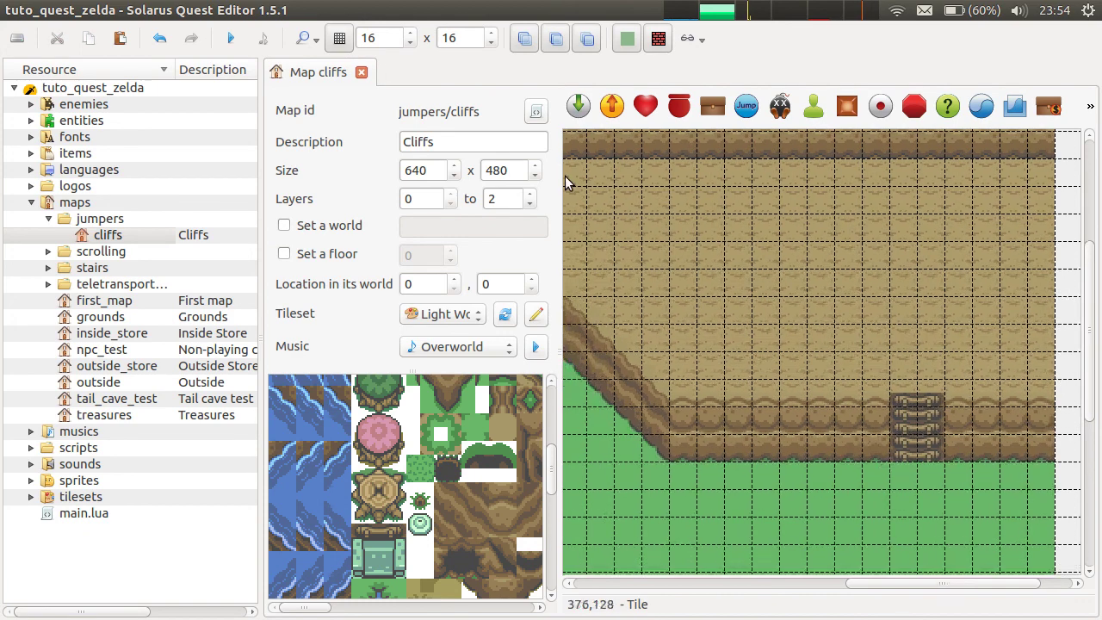
Step: Add a destination on the brown ground just above and to the left of the ladder
left_click(578, 105)
left_click(834, 353)
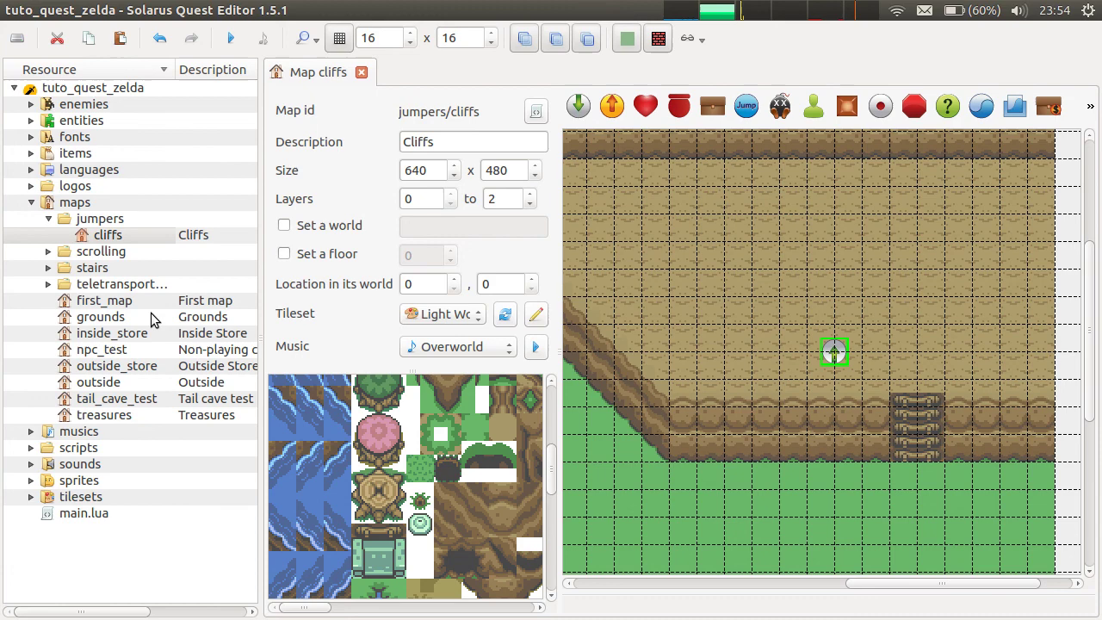
Step: Open scripts/initial_game.lua, set the starting location to "jumpers/outside", and save the script
left_click(31, 448)
double_click(95, 482)
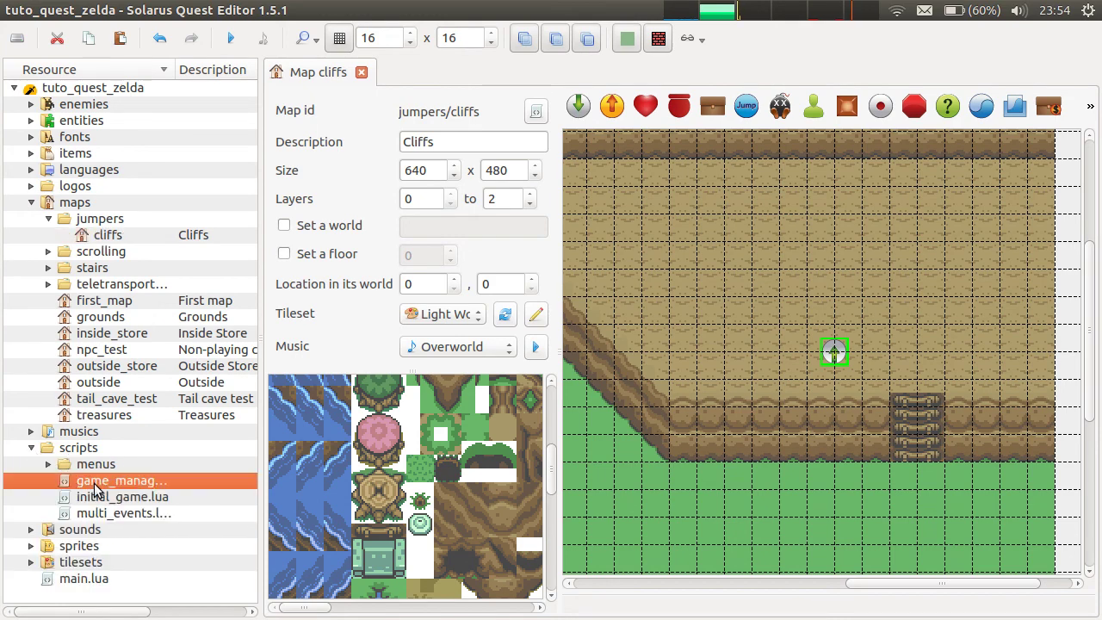
left_click(99, 498)
double_click(100, 497)
double_click(541, 303)
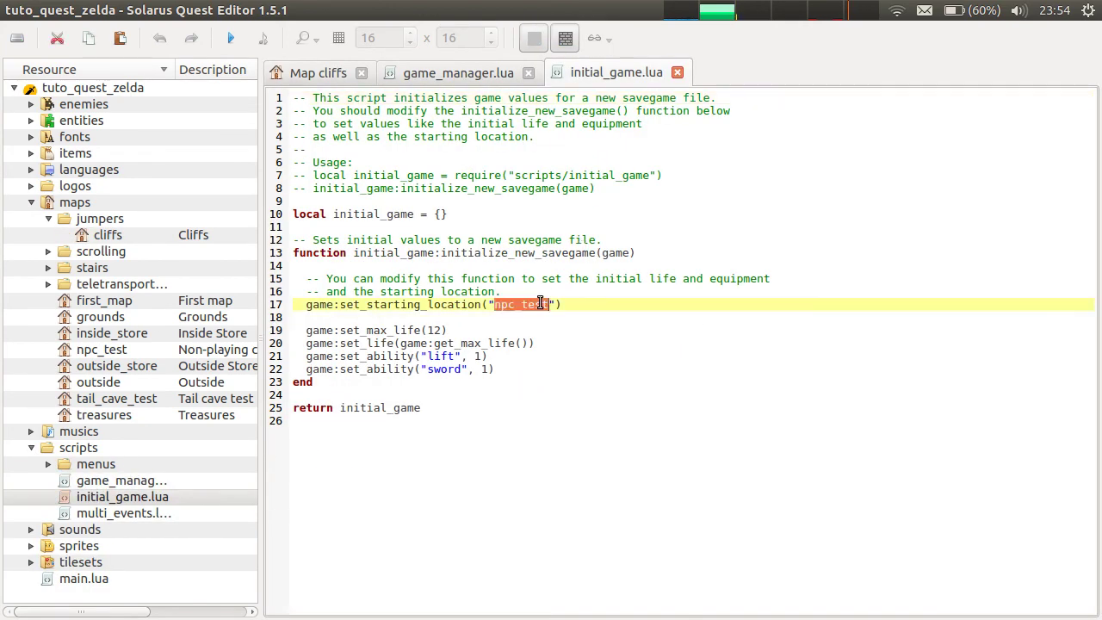
type("jumpers/outsid")
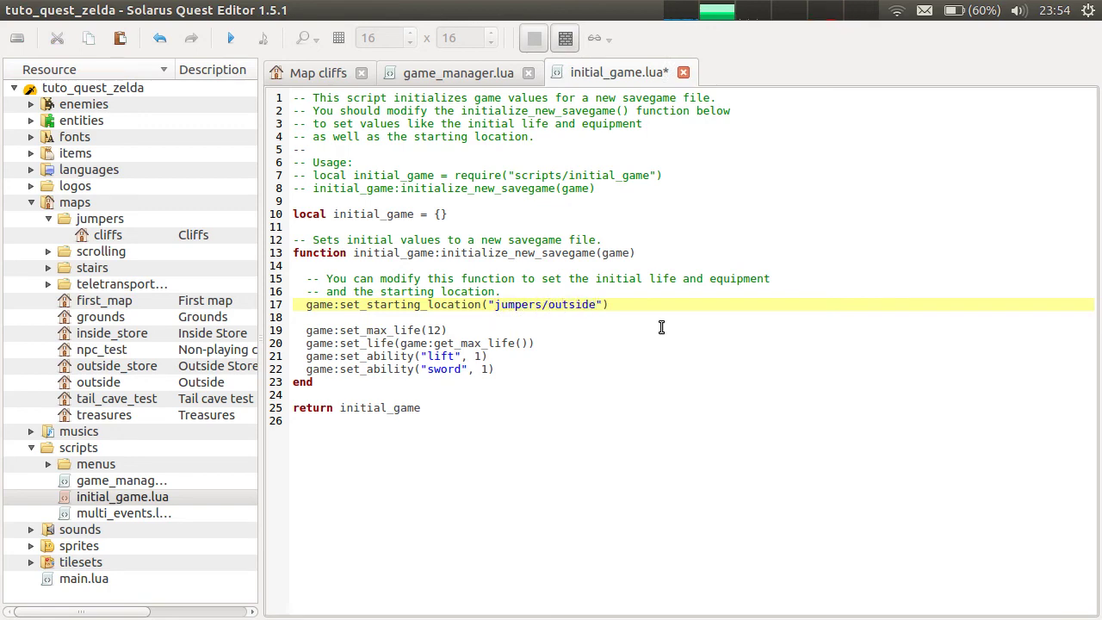
key("ctrl+s")
Step: Close game_manager.lua, change the starting location in initial_game.lua to "jumpers/cliffs", and save the script
left_click(332, 73)
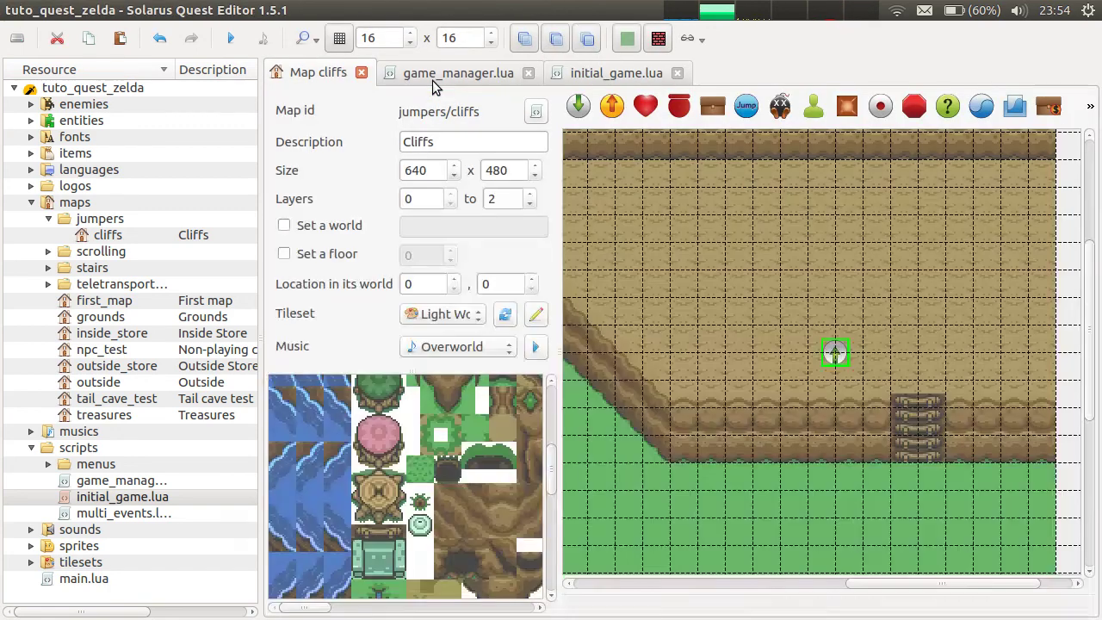
middle_click(433, 80)
left_click(469, 75)
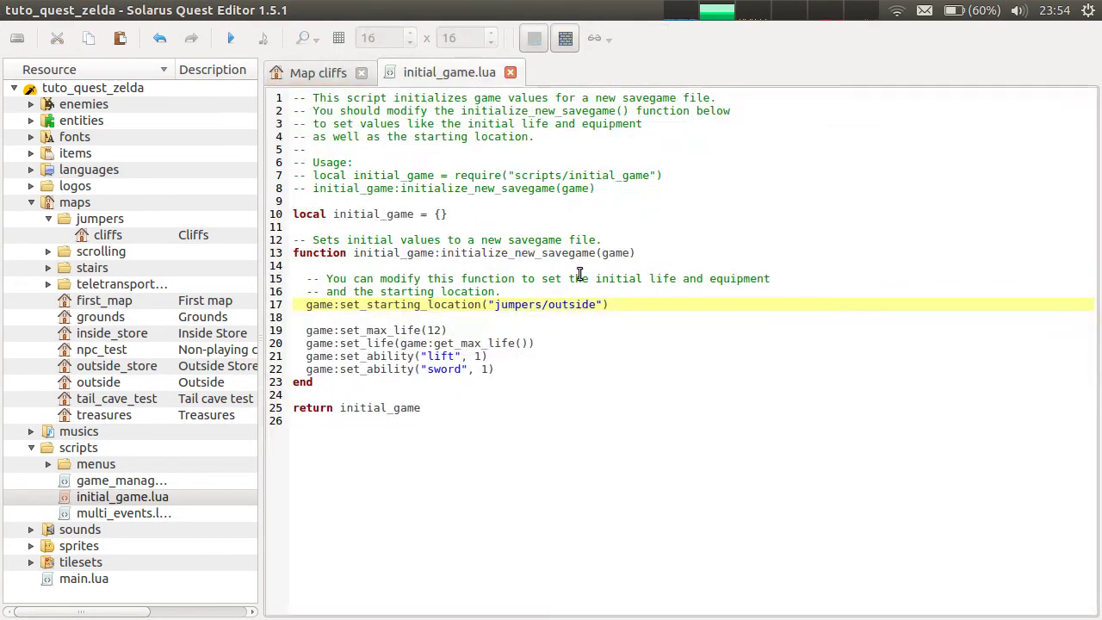
double_click(564, 305)
type("cliff")
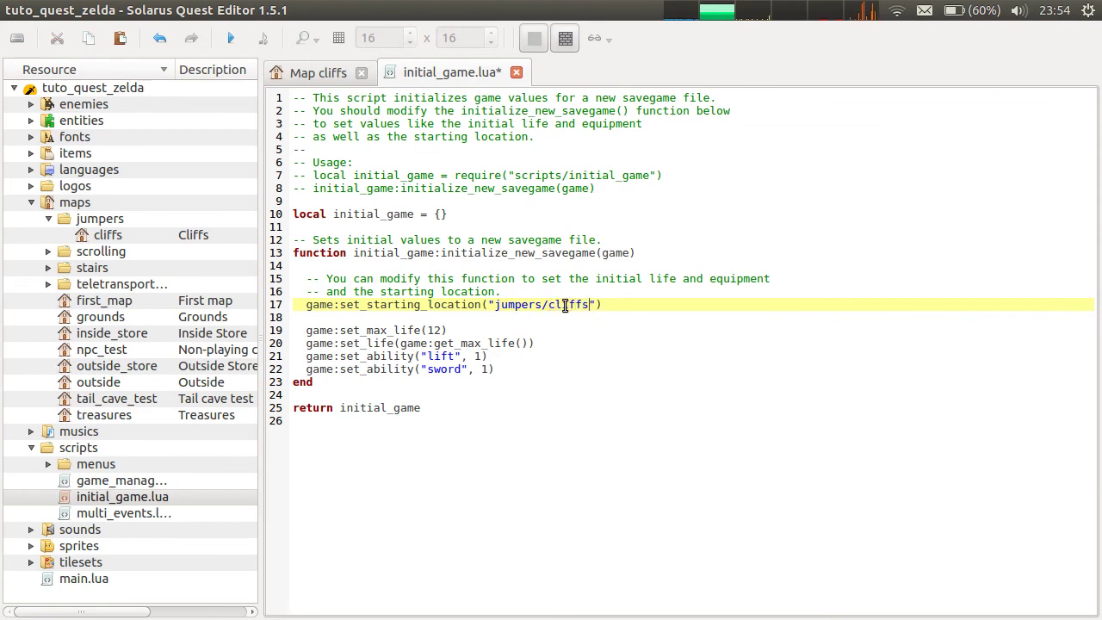
key("ctrl+s")
Step: Return to the Cliffs map and run the quest
scroll(398, 71, "up", 1)
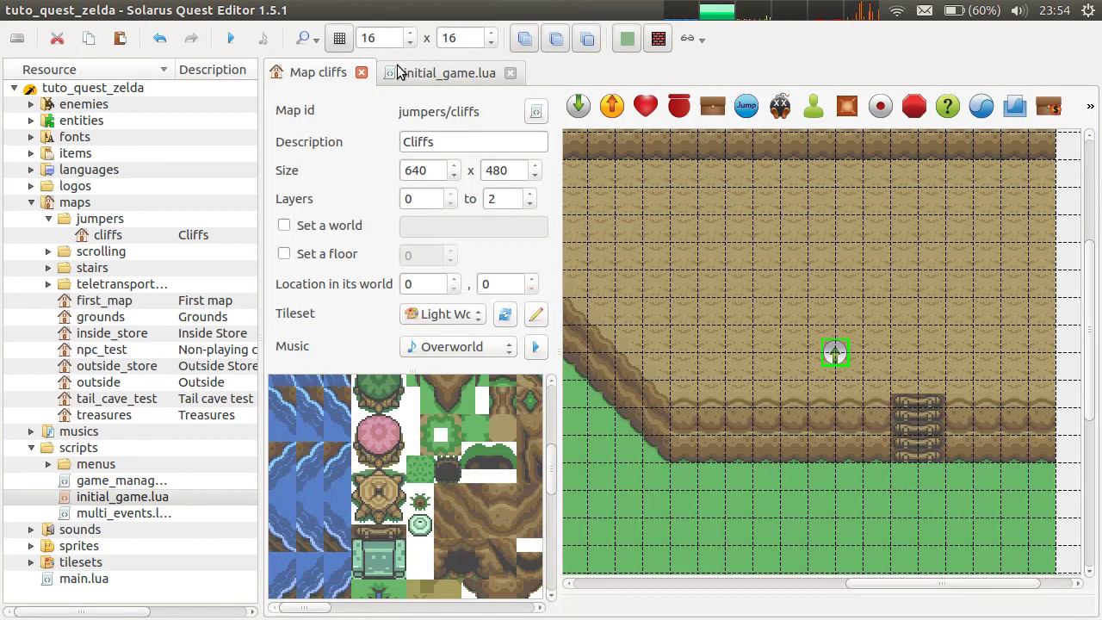
left_click(231, 38)
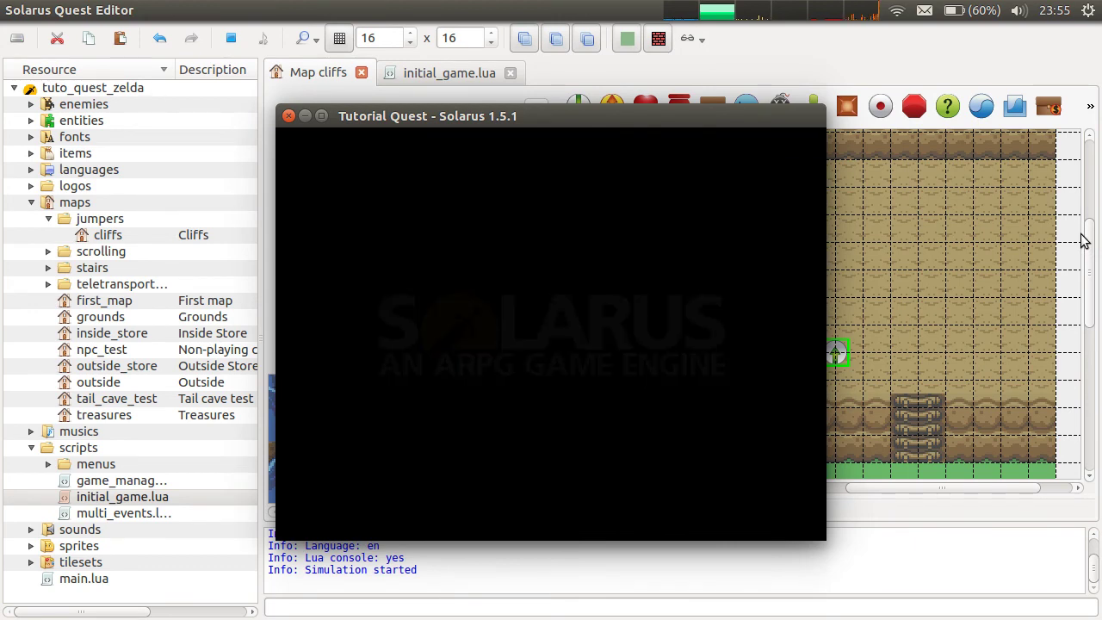
Step: Walk the hero along the brown ground, down the ladder and along the cliff base, and close the test game
key("Left")
key("Down")
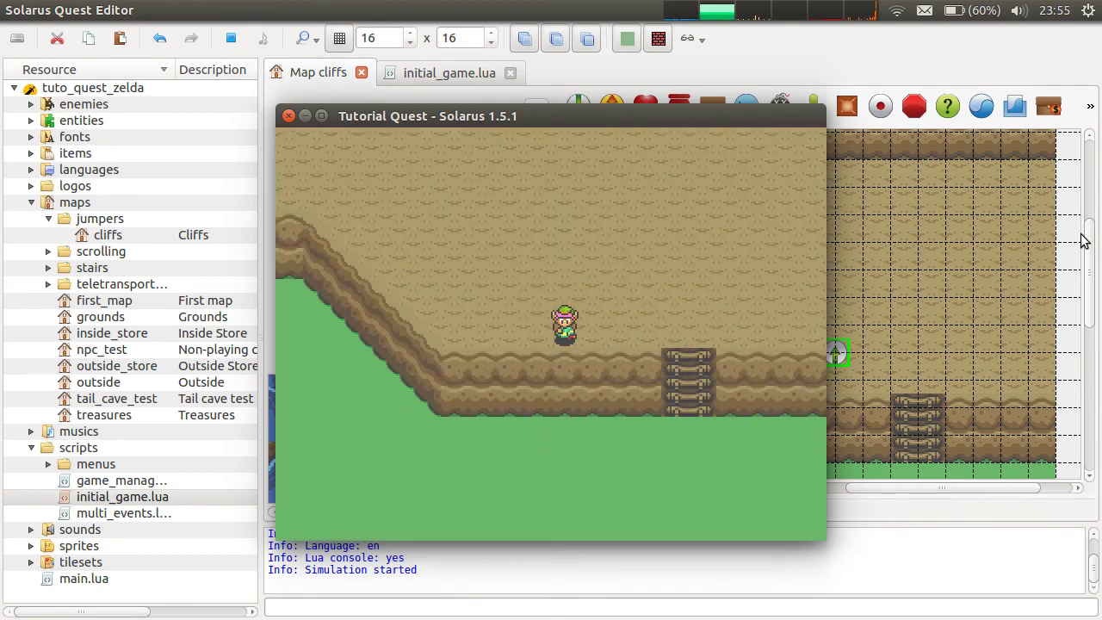
key("Left")
key("Up")
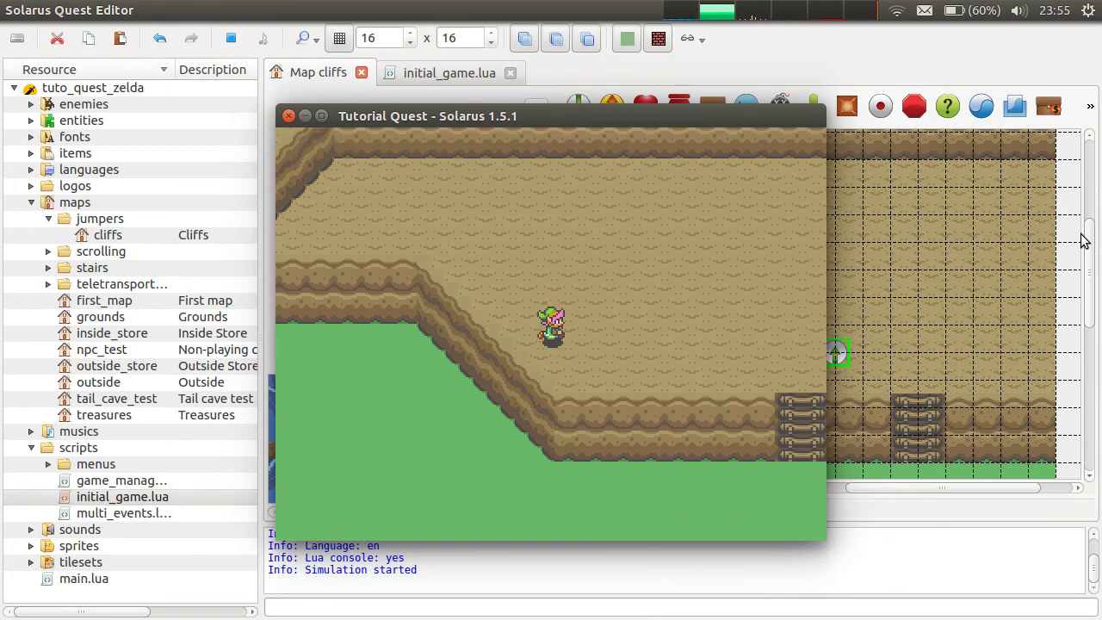
key("Down")
key("Right")
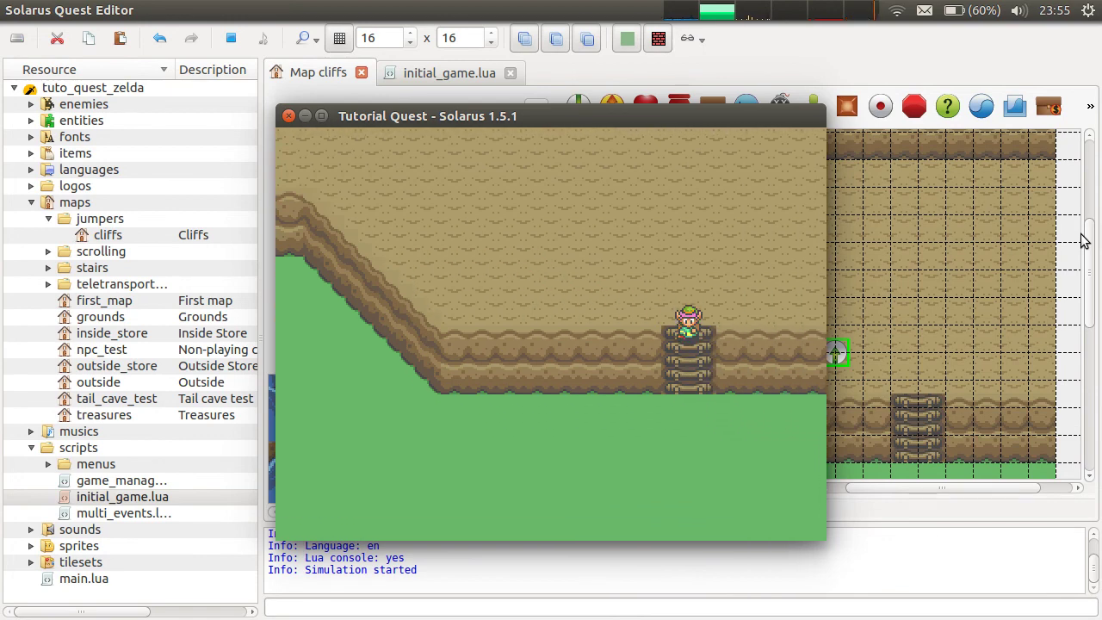
key("Down")
key("Left")
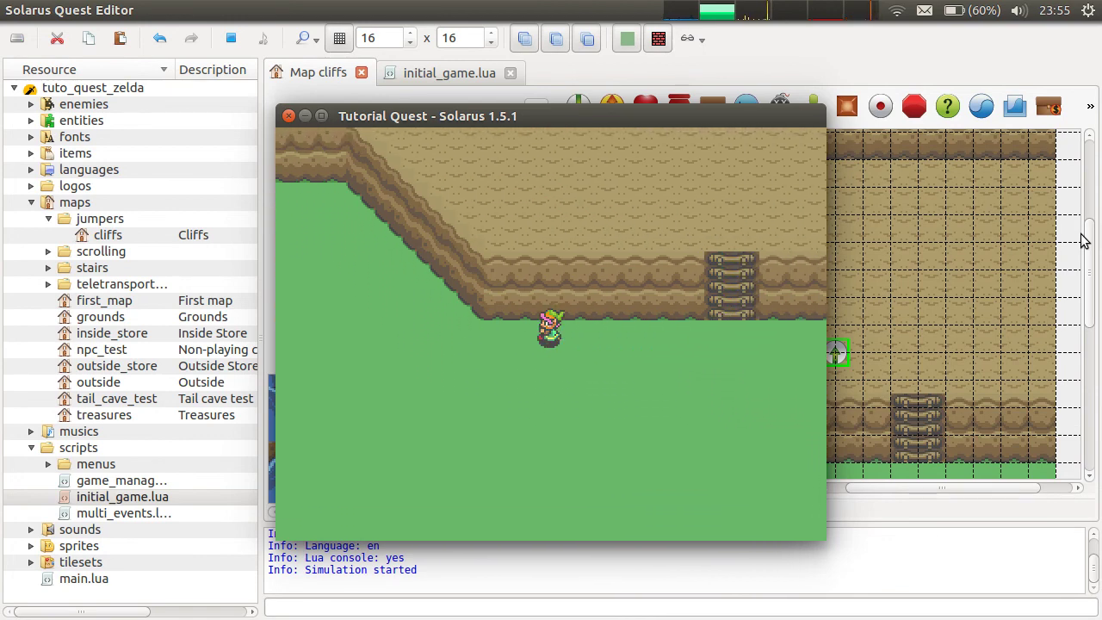
key("Left")
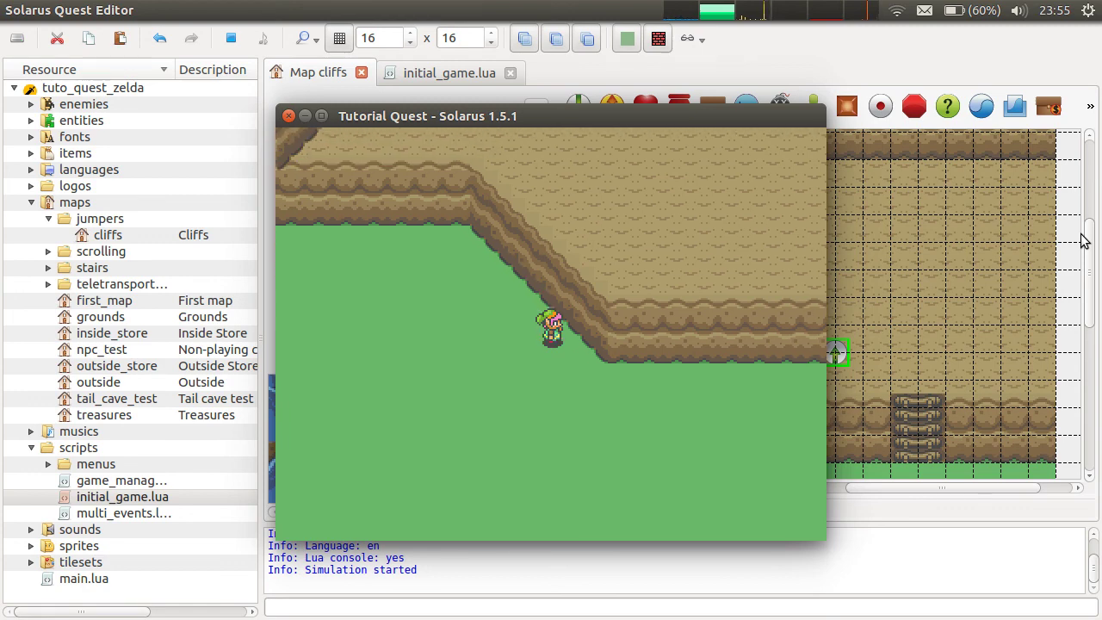
key("Right")
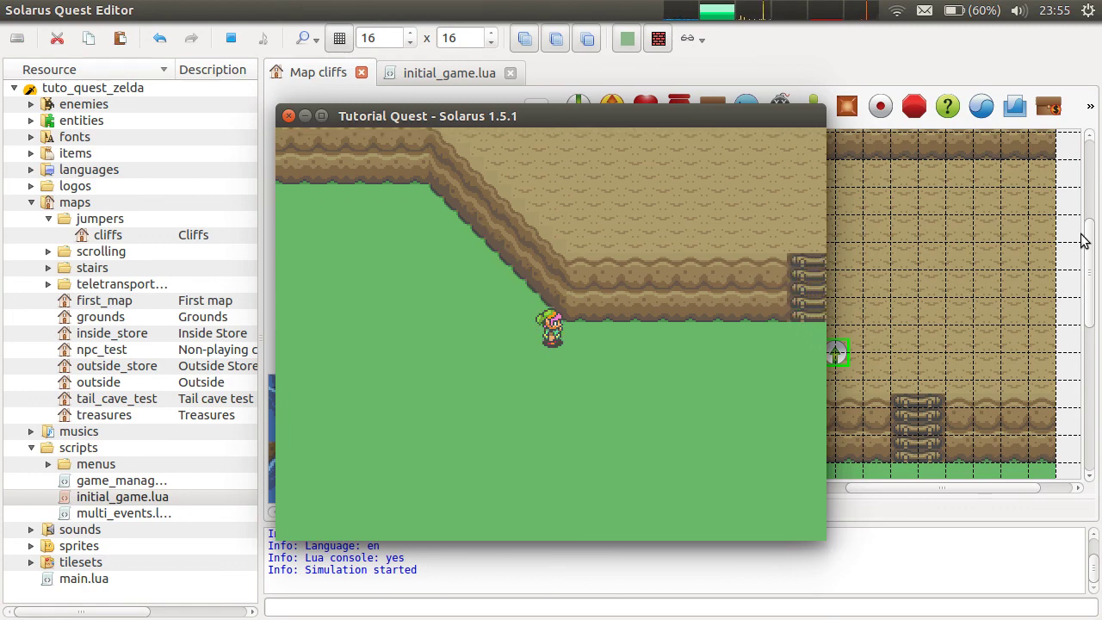
left_click(289, 116)
Step: Add a jumper at 448,192 on the brown ground, to the left of the destination
left_click(942, 384)
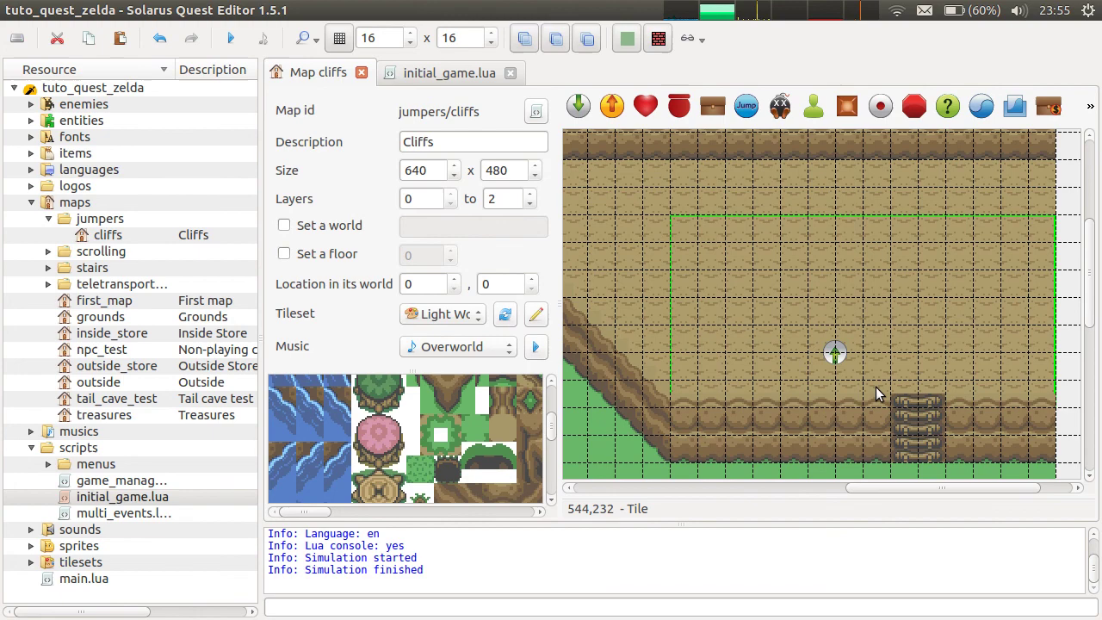
middle_click_drag(842, 325, 772, 205)
middle_click_drag(752, 270, 882, 294)
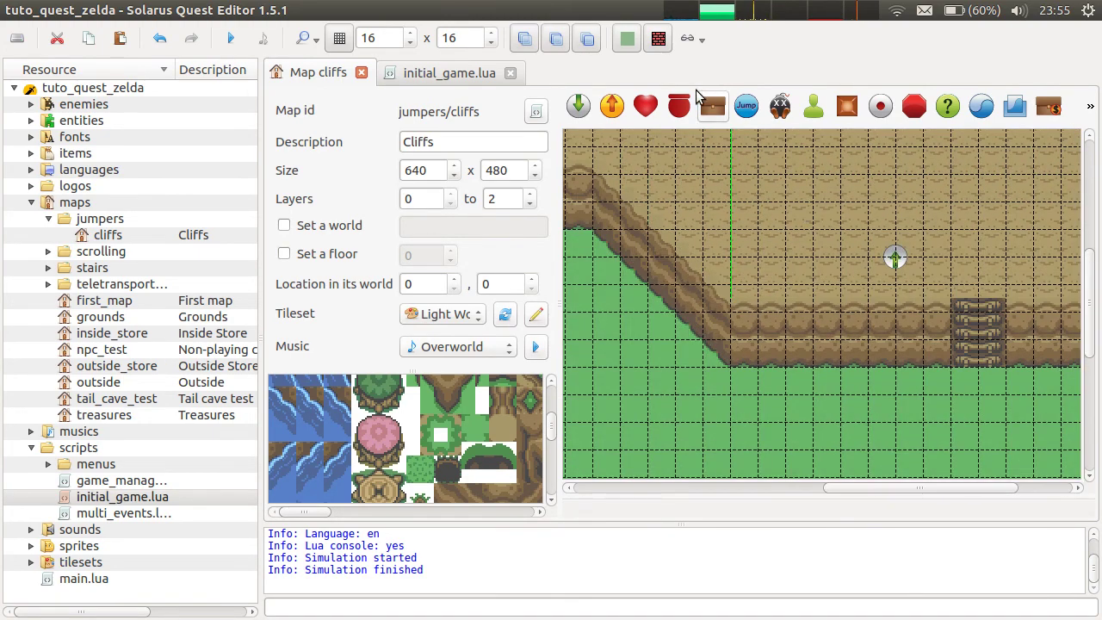
left_click(746, 105)
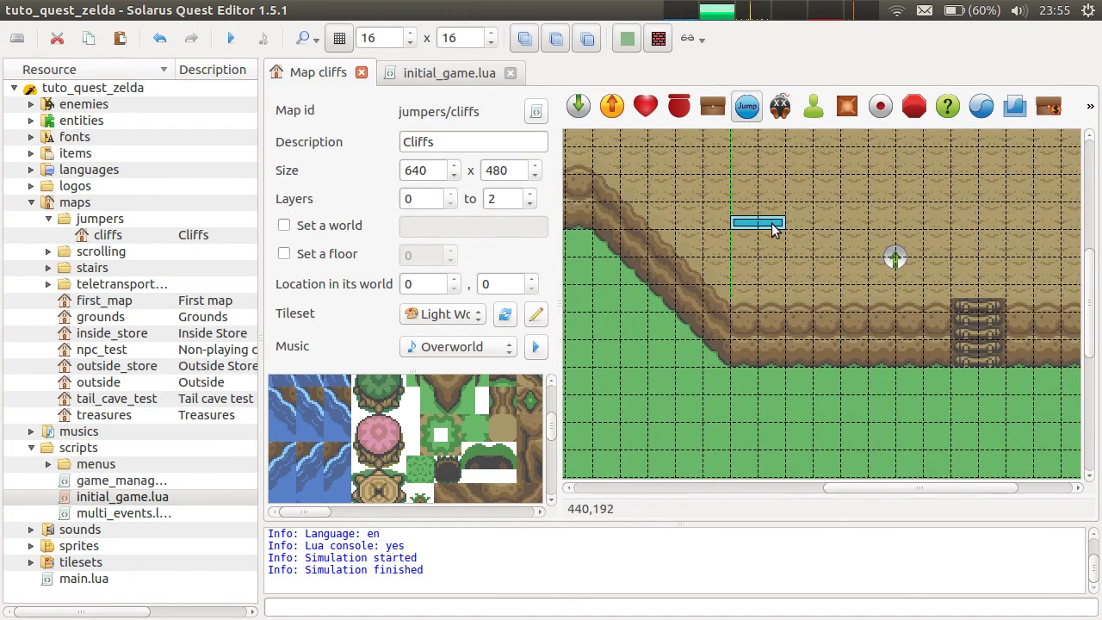
left_click(825, 248)
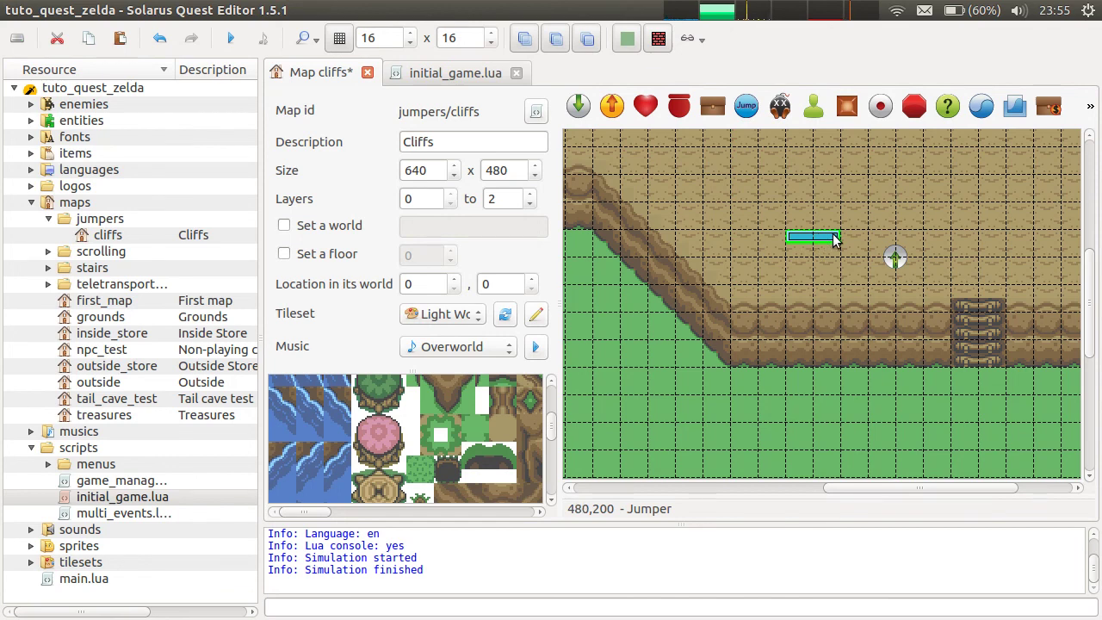
Step: Review the jumper's direction options without changing them, and move the jumper to 416,232 on the lower straight cliff's upper edge, beside the diagonal
right_click(820, 241)
left_click(802, 240)
double_click(804, 239)
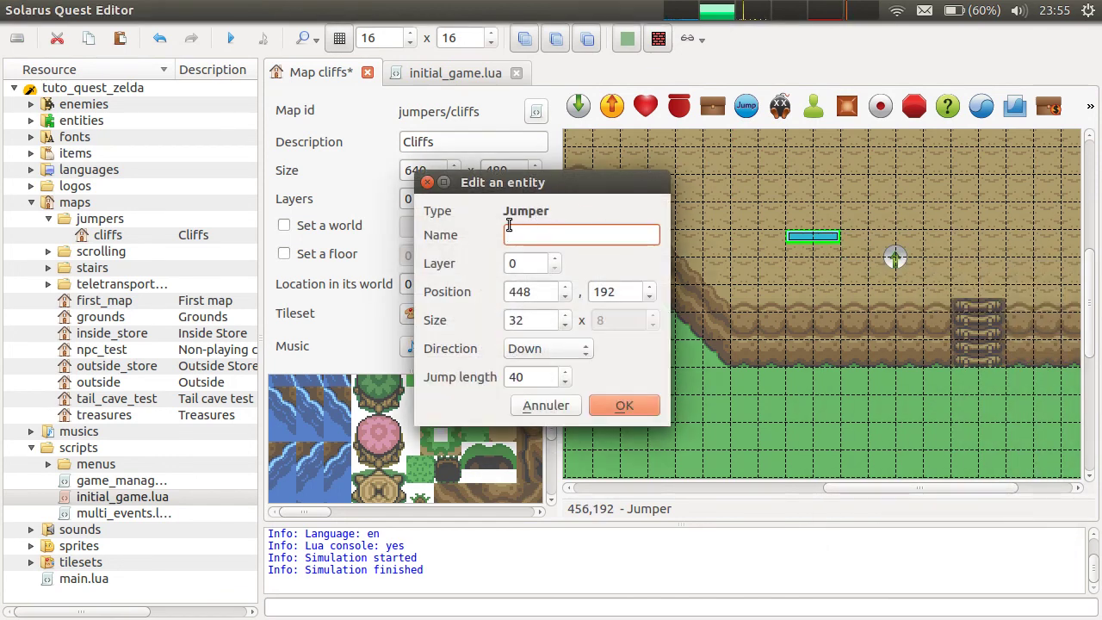
left_click(570, 354)
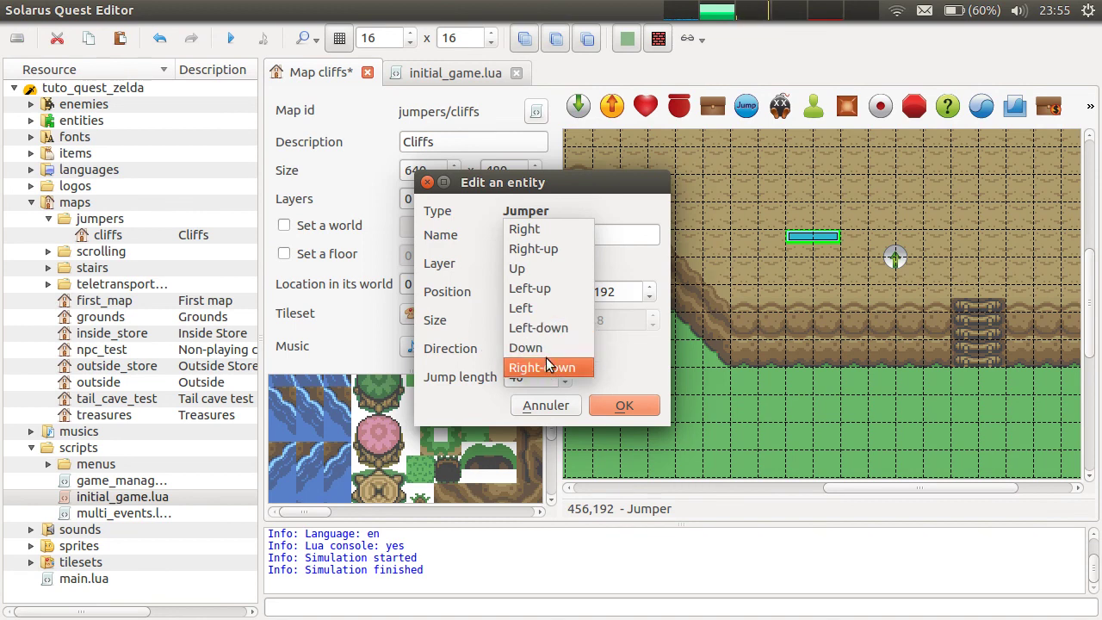
left_click(514, 348)
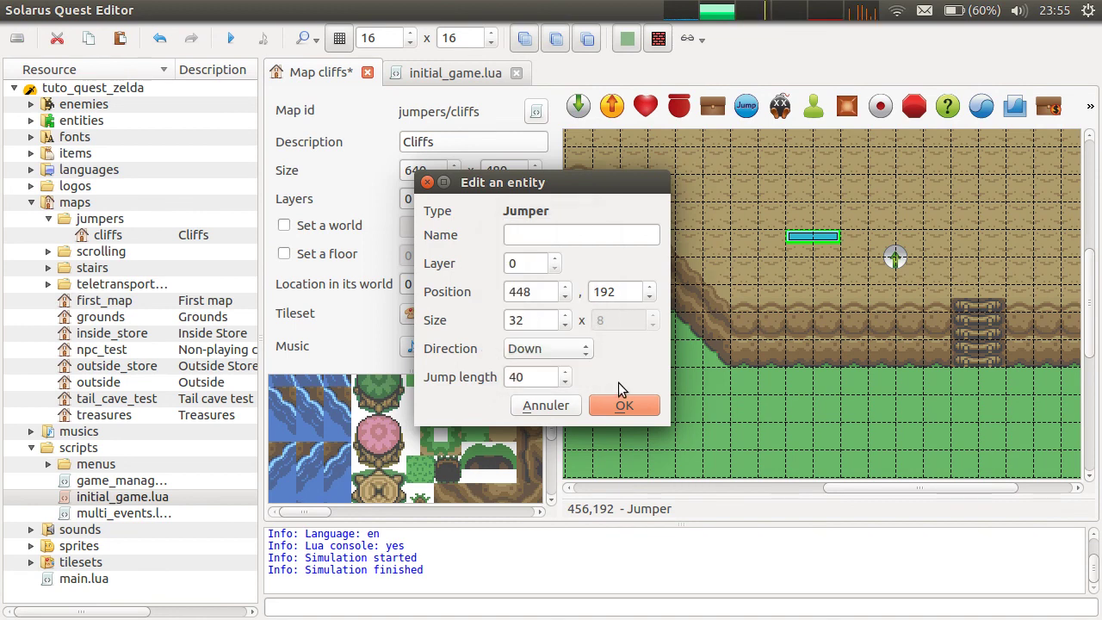
left_click(551, 405)
left_click_drag(820, 237, 765, 306)
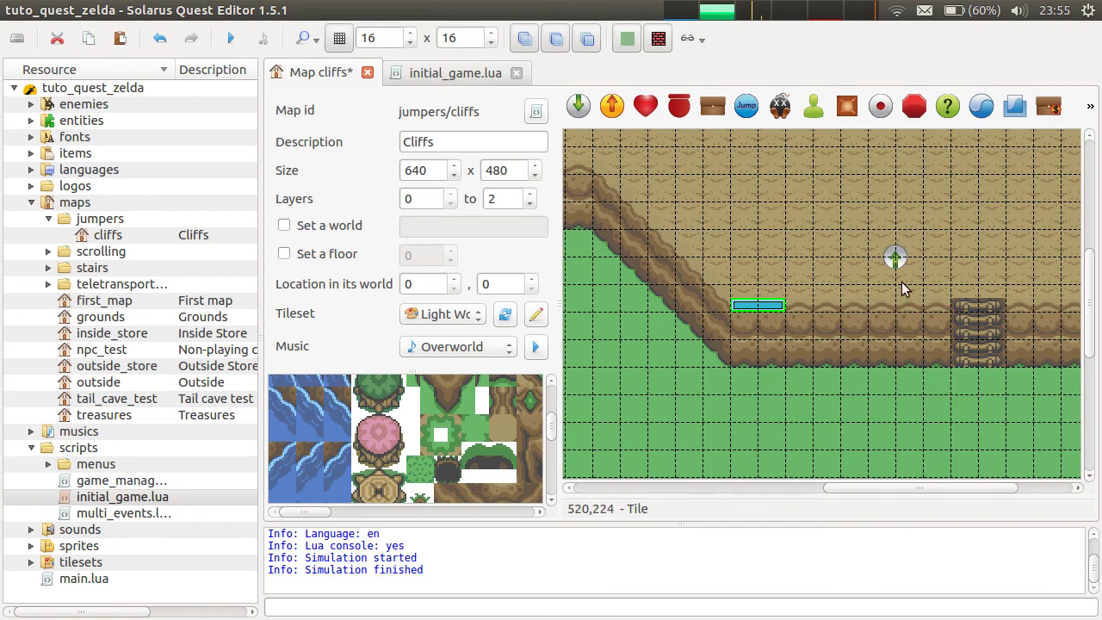
Step: Examine how the jumper lines up with the cliff's obstacle tiles by hiding and showing traversable entities, leaving them shown
middle_click_drag(951, 302, 888, 327)
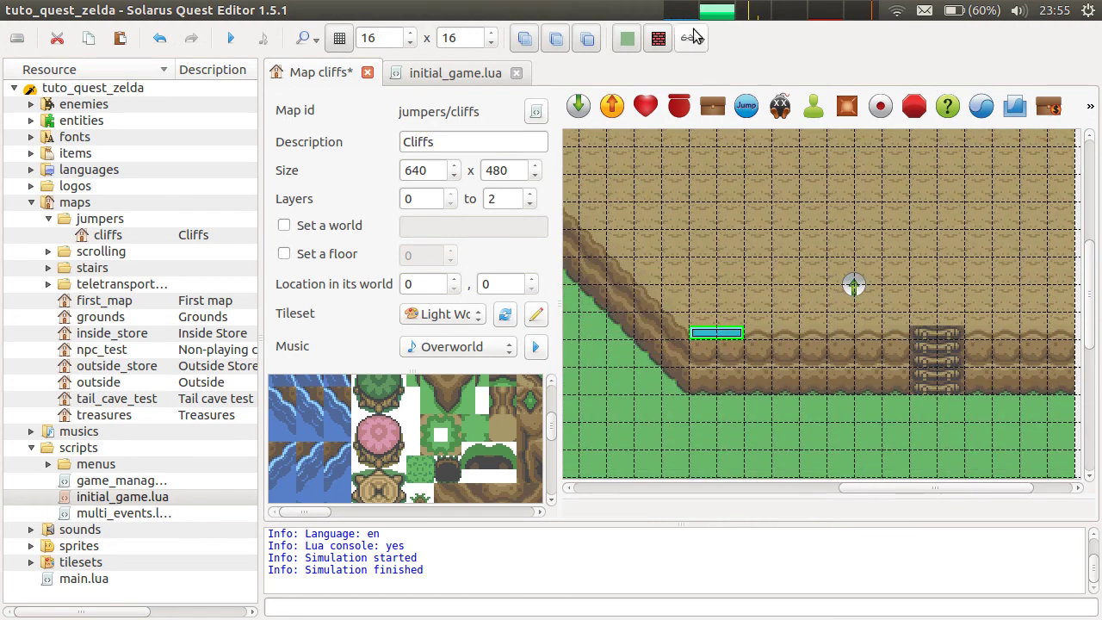
left_click(626, 41)
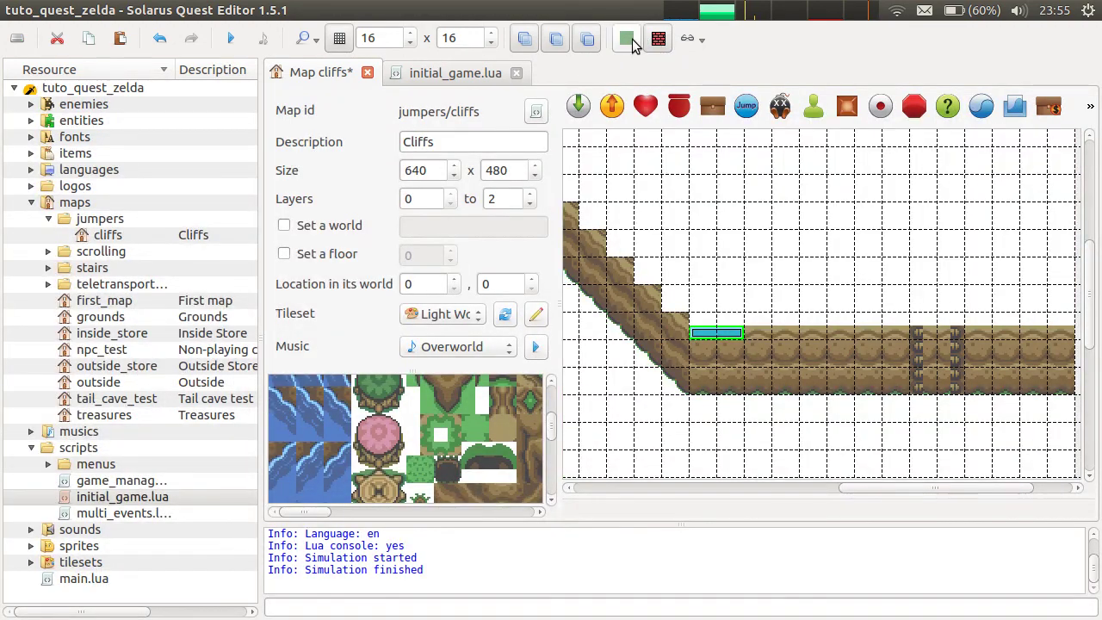
left_click(629, 42)
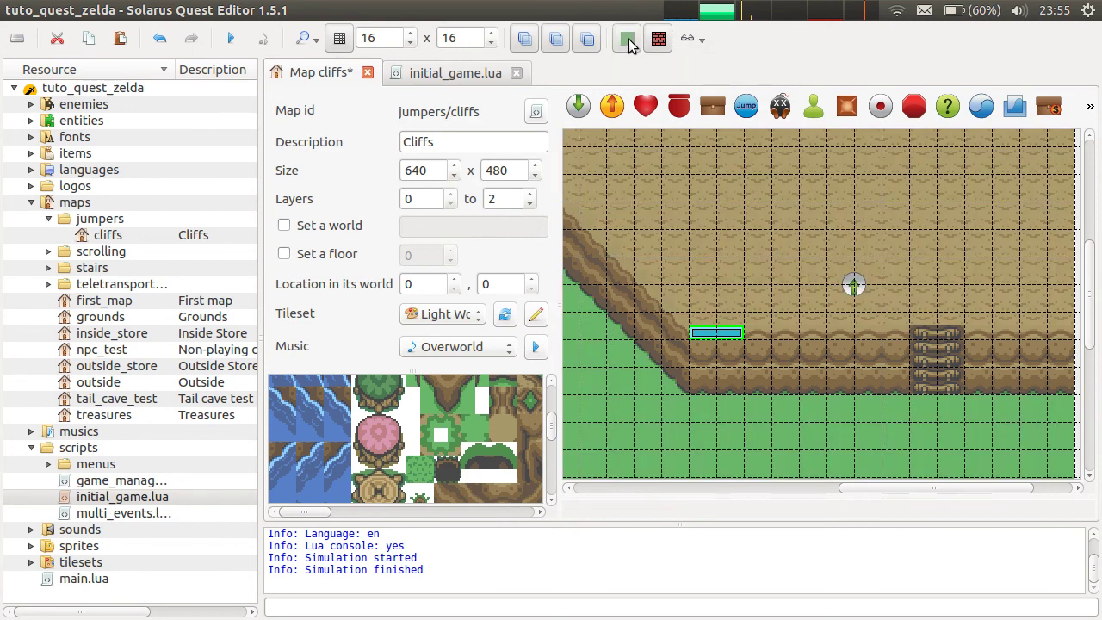
left_click(629, 42)
left_click(876, 334)
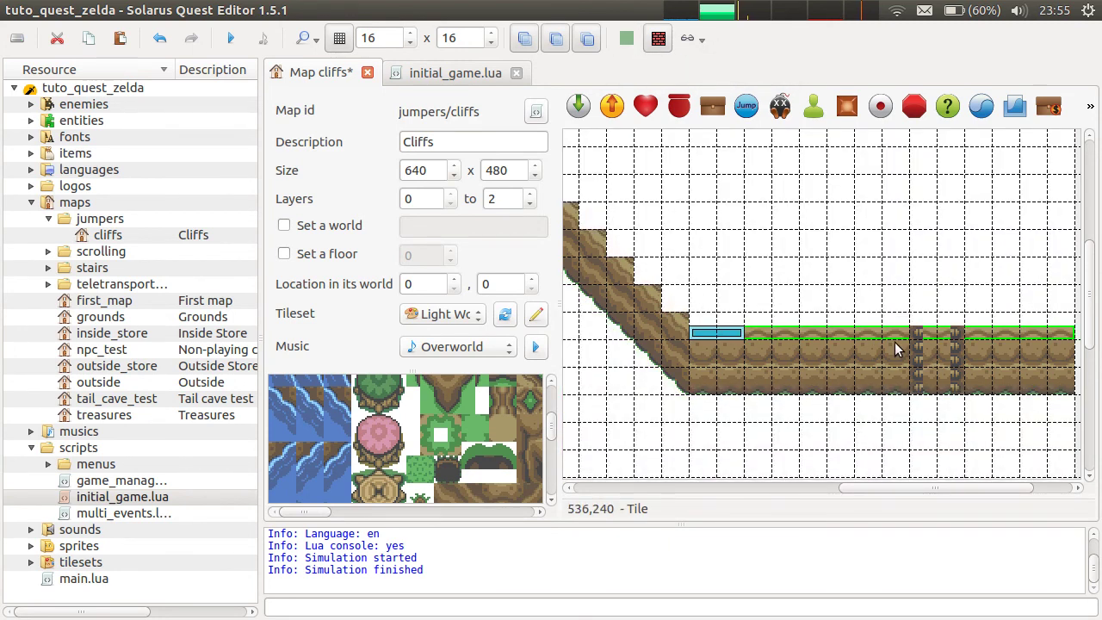
left_click(627, 39)
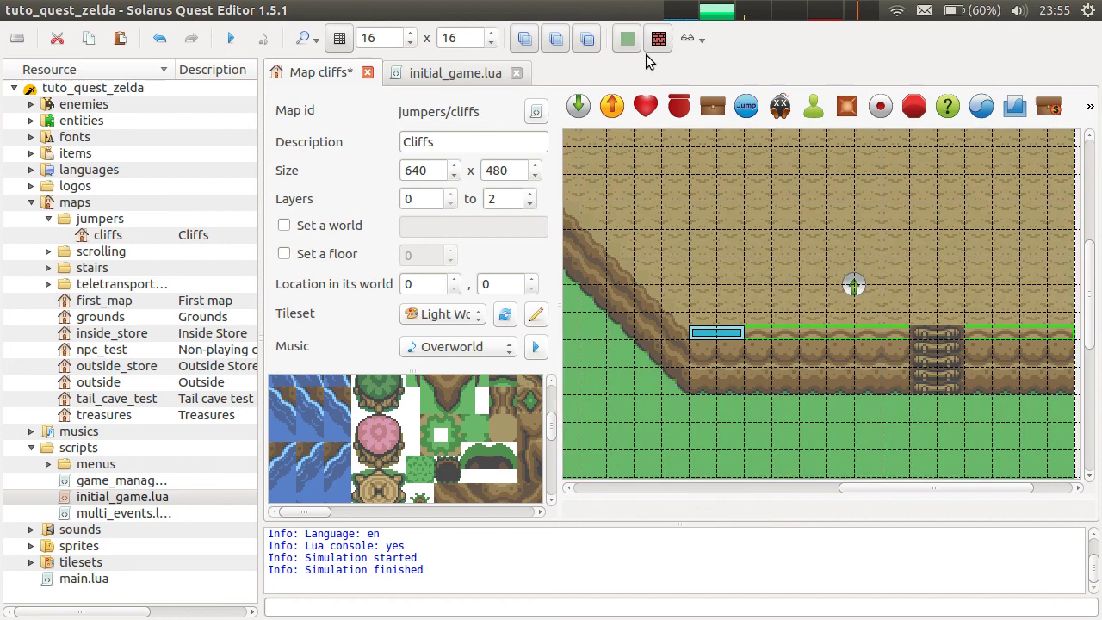
left_click(626, 39)
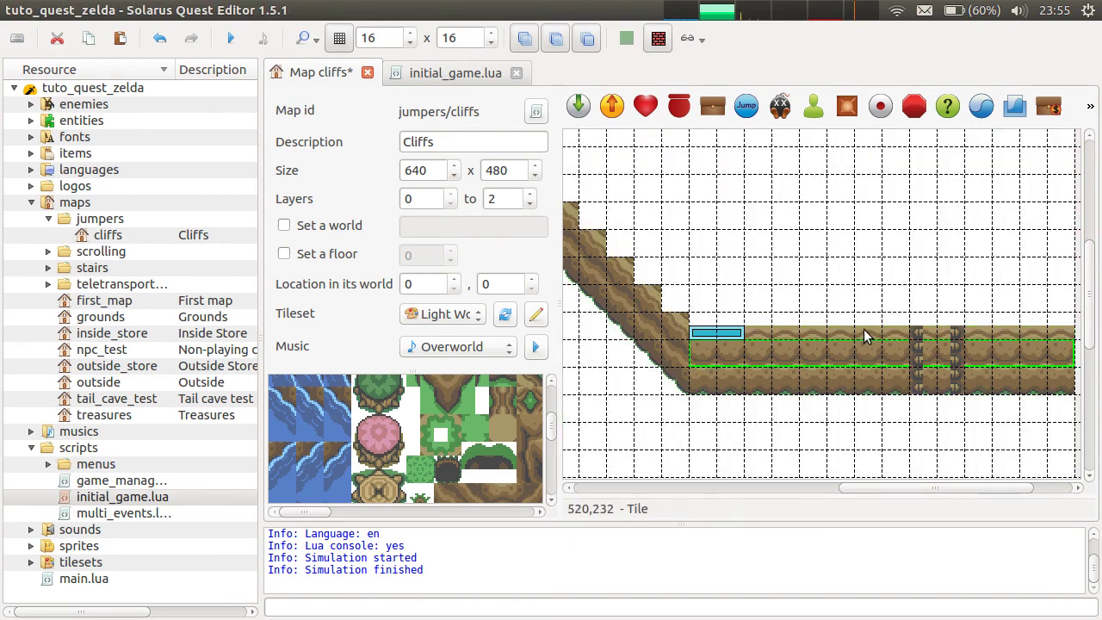
left_click(627, 39)
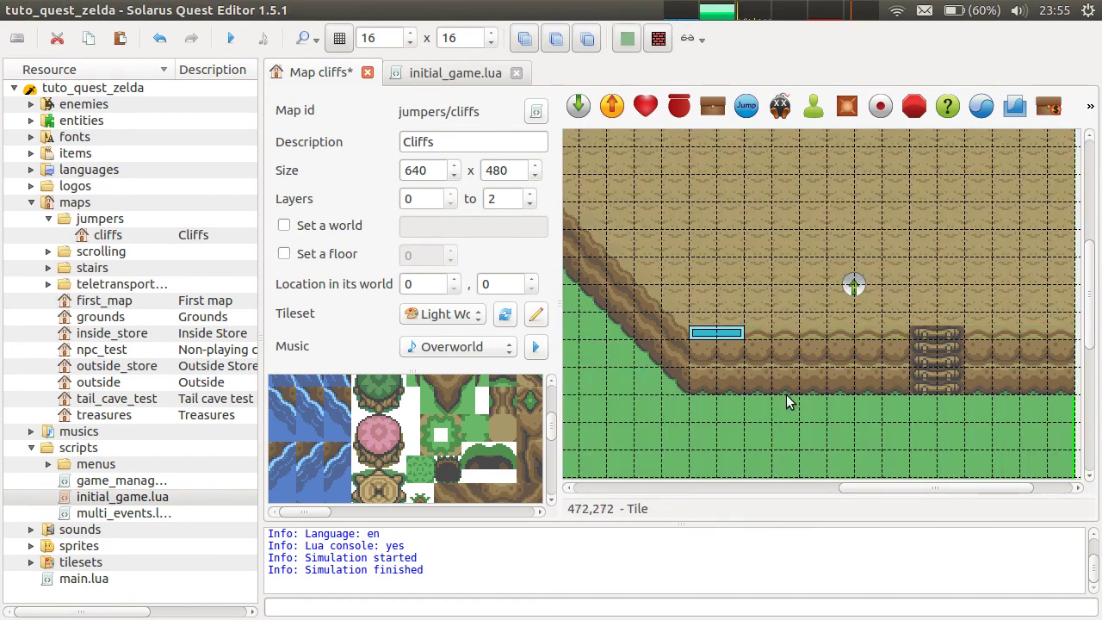
Step: Widen the jumper to 128 along the cliff edge up to the ladder, check its properties, and save the map
left_click_drag(736, 338, 901, 344)
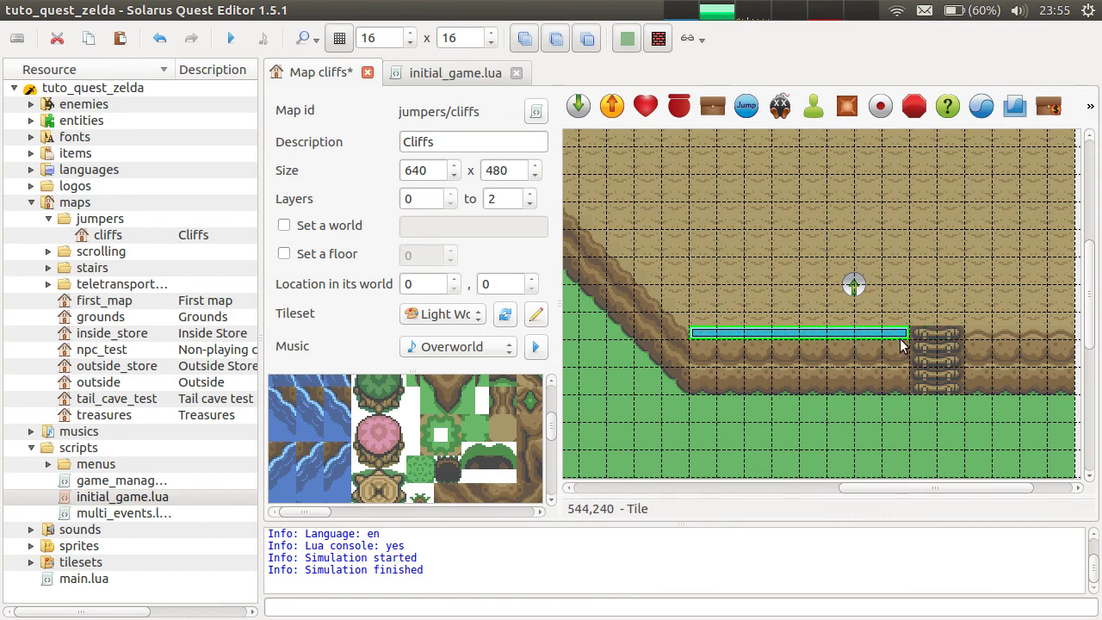
double_click(759, 338)
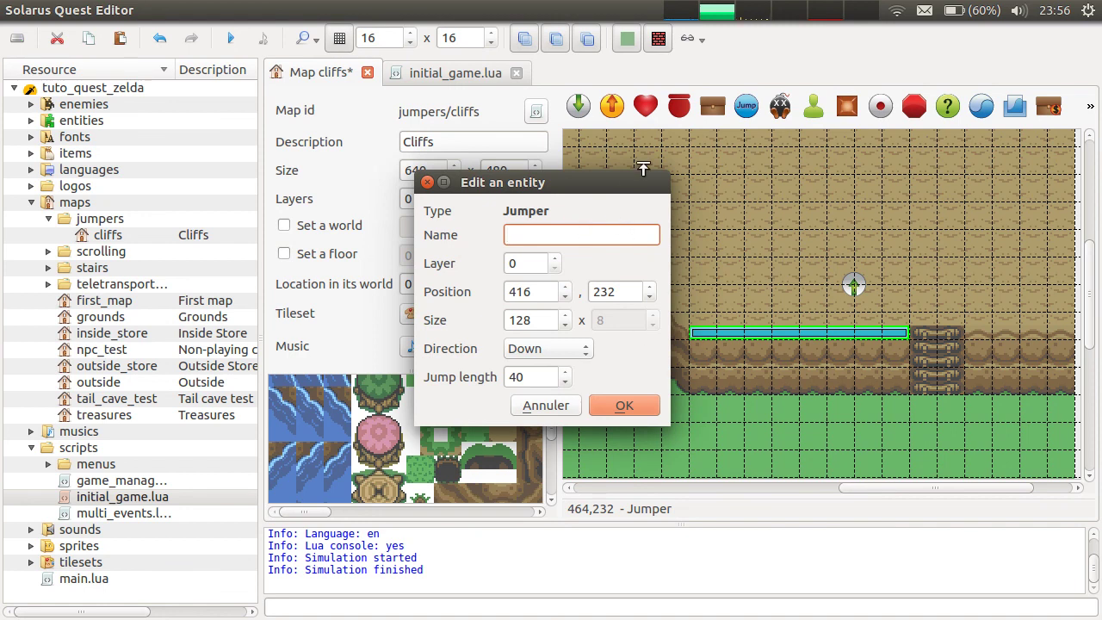
left_click(566, 398)
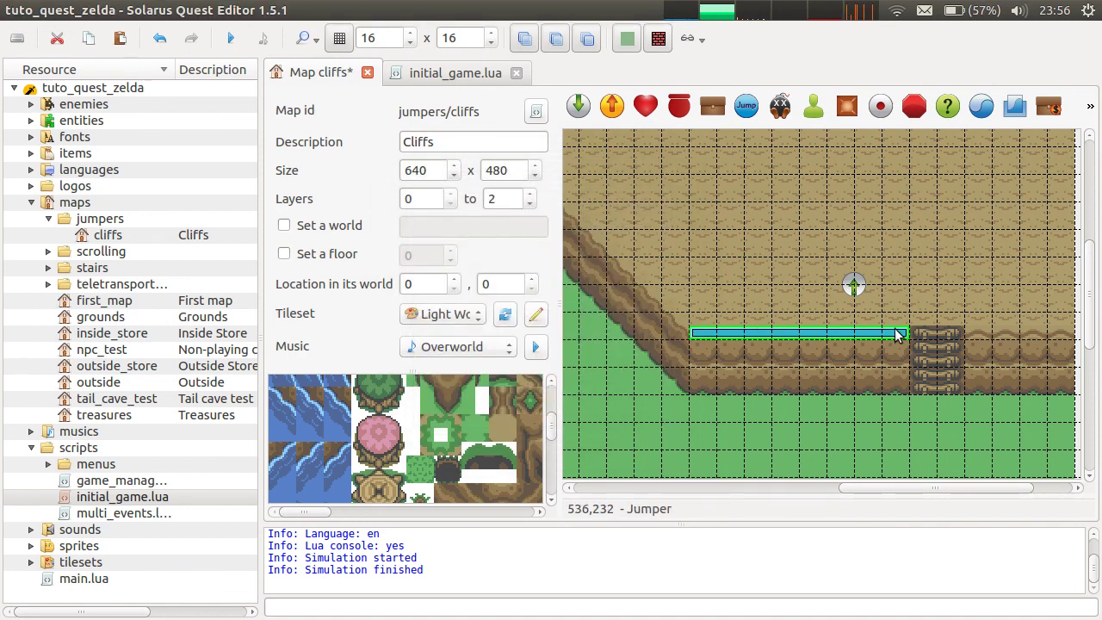
key("ctrl+s")
Step: Place a copy of the jumper on the cliff edge right of the ladder, fit it up to the map border, and save
scroll(919, 379, "right", 3)
key("ctrl+v")
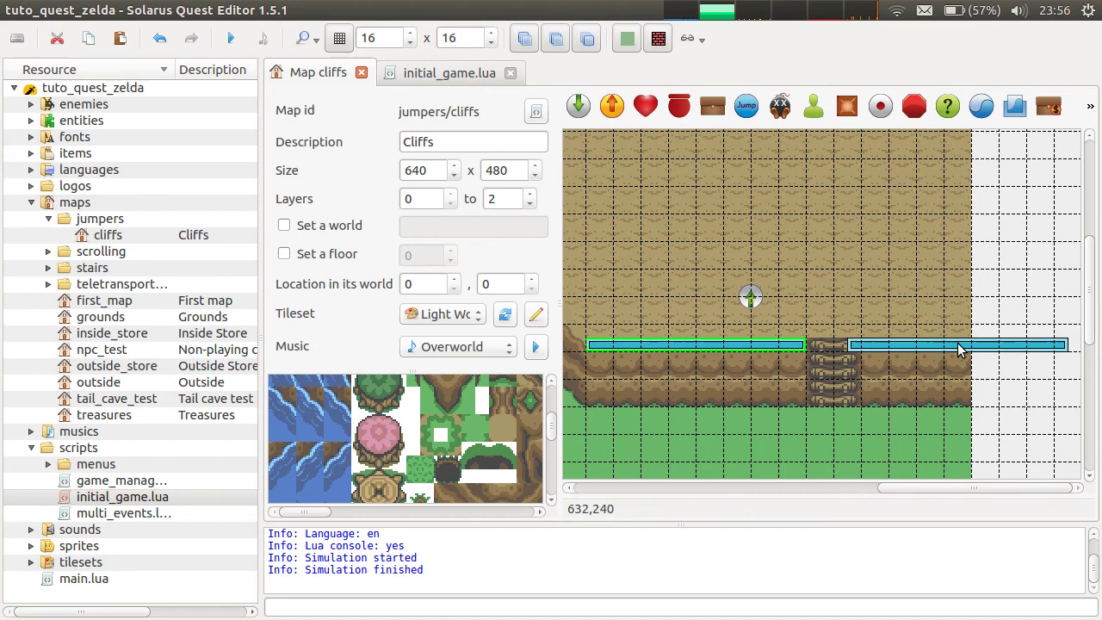
left_click(974, 349)
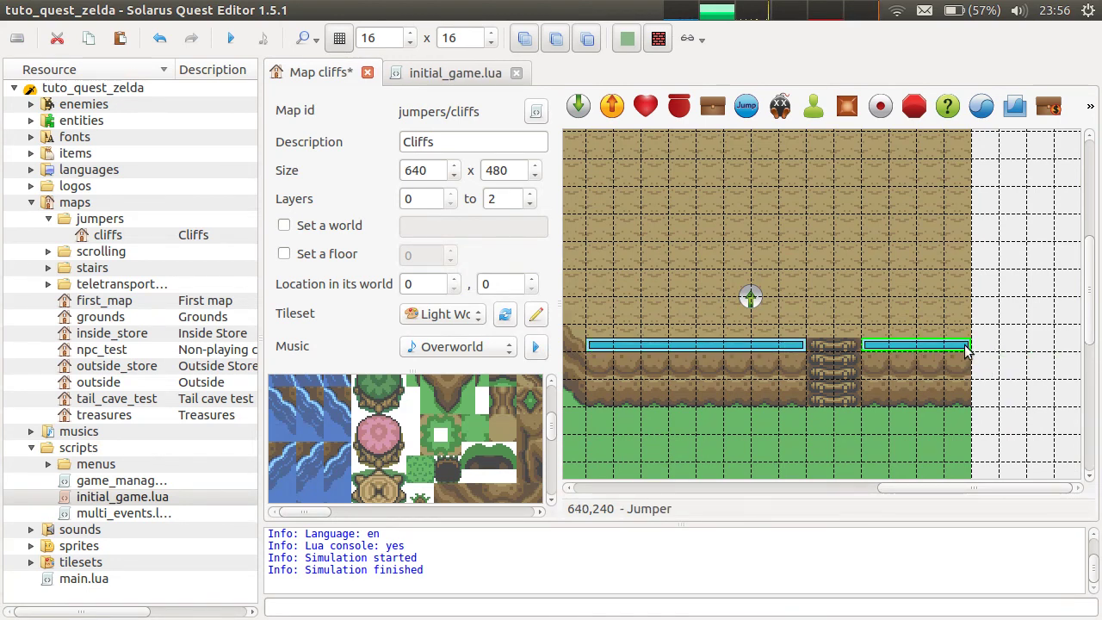
key("ctrl+s")
Step: Place a copy of the long jumper on the upper straight cliff's edge, fit it to the diagonal's corner, and save
scroll(1009, 378, "left", 3)
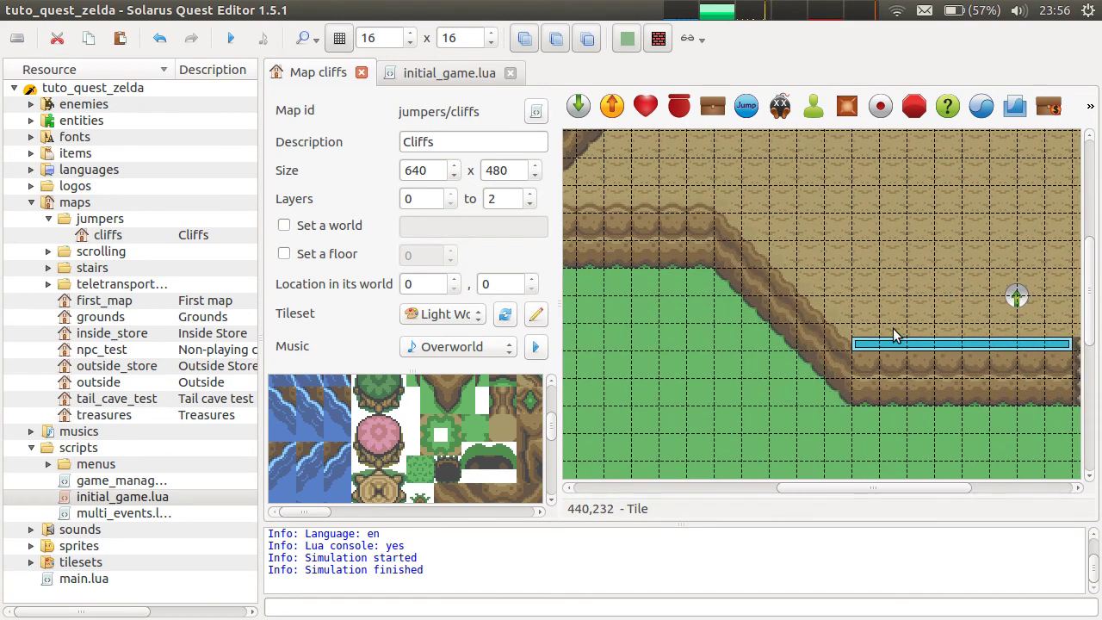
left_click(942, 346)
key("ctrl+v")
scroll(706, 305, "left", 2)
scroll(706, 306, "up", 1)
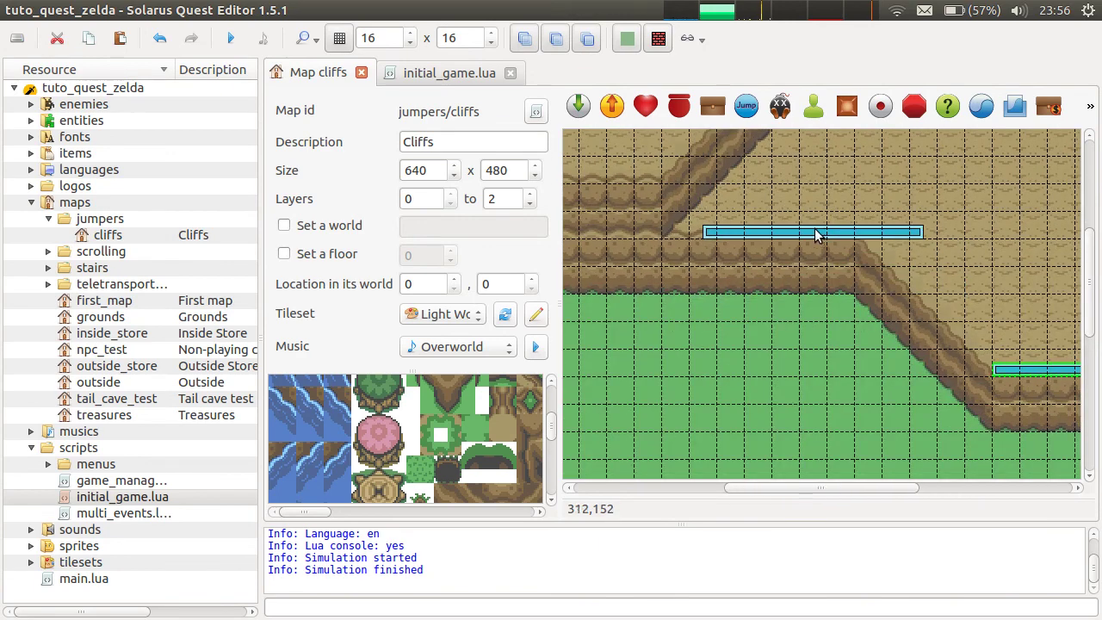
left_click_drag(774, 241, 849, 231)
key("ctrl+s")
Step: Run the quest, test jumping down the cliff left of the ladder, and close the game
middle_click_drag(925, 369, 714, 338)
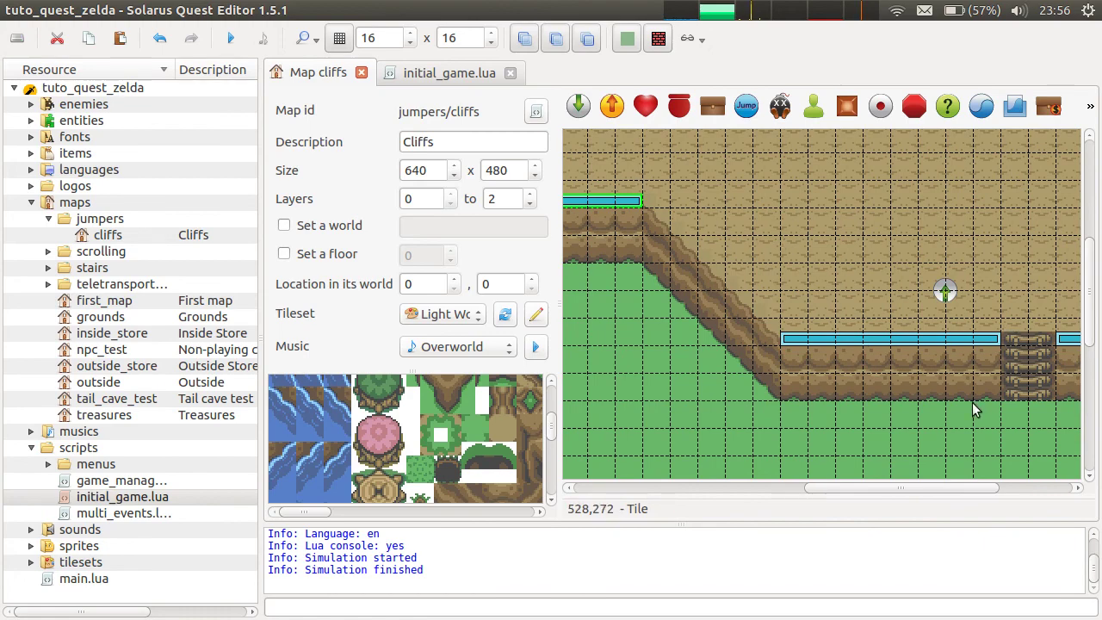
scroll(956, 370, "right", 3)
scroll(956, 370, "down", 1)
scroll(694, 234, "left", 1)
scroll(694, 233, "up", 1)
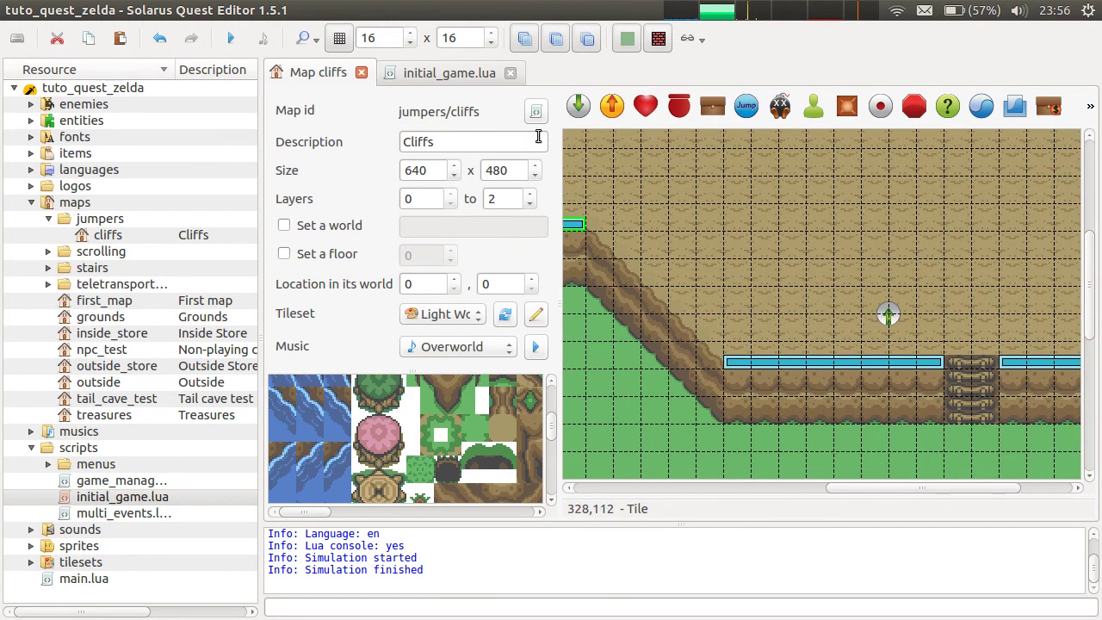
key("F5")
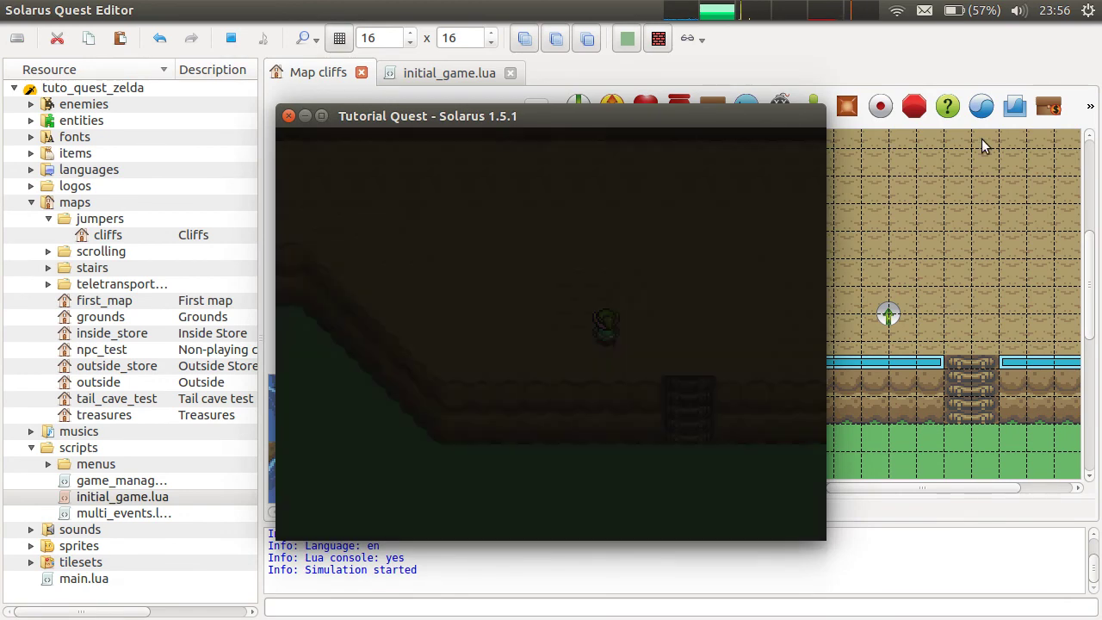
key("Down")
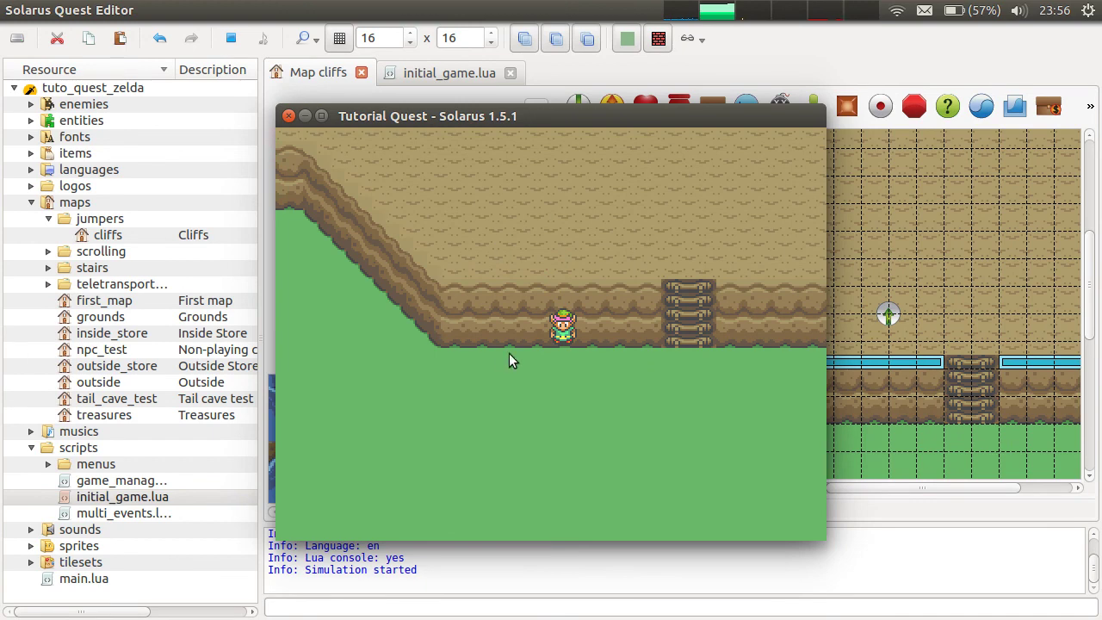
left_click(288, 116)
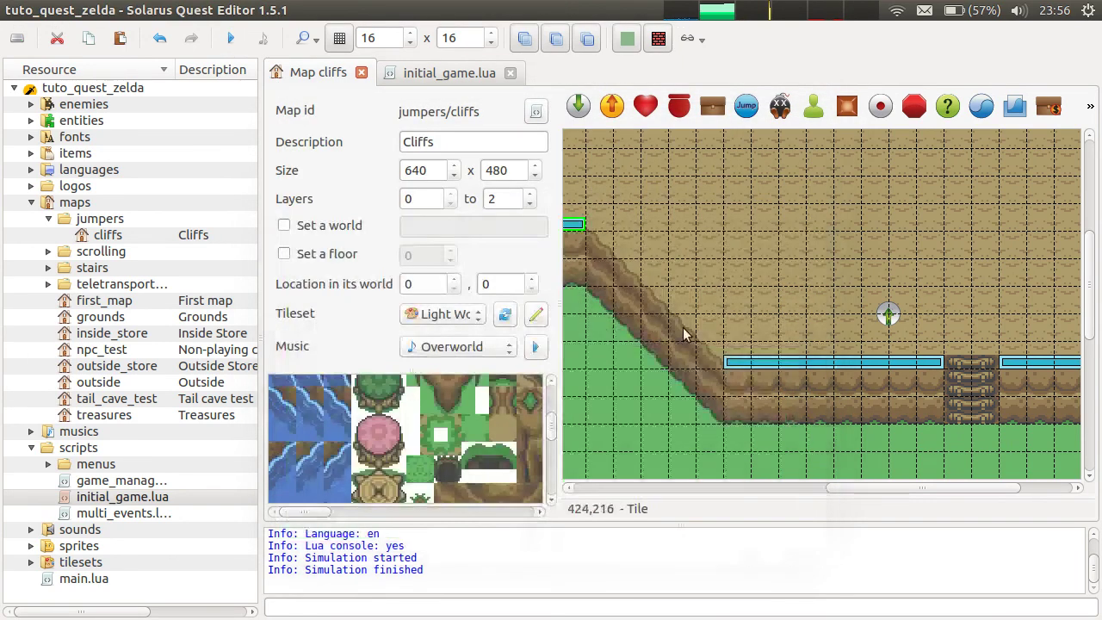
Step: Check the jump length of the jumper left of the ladder
double_click(858, 365)
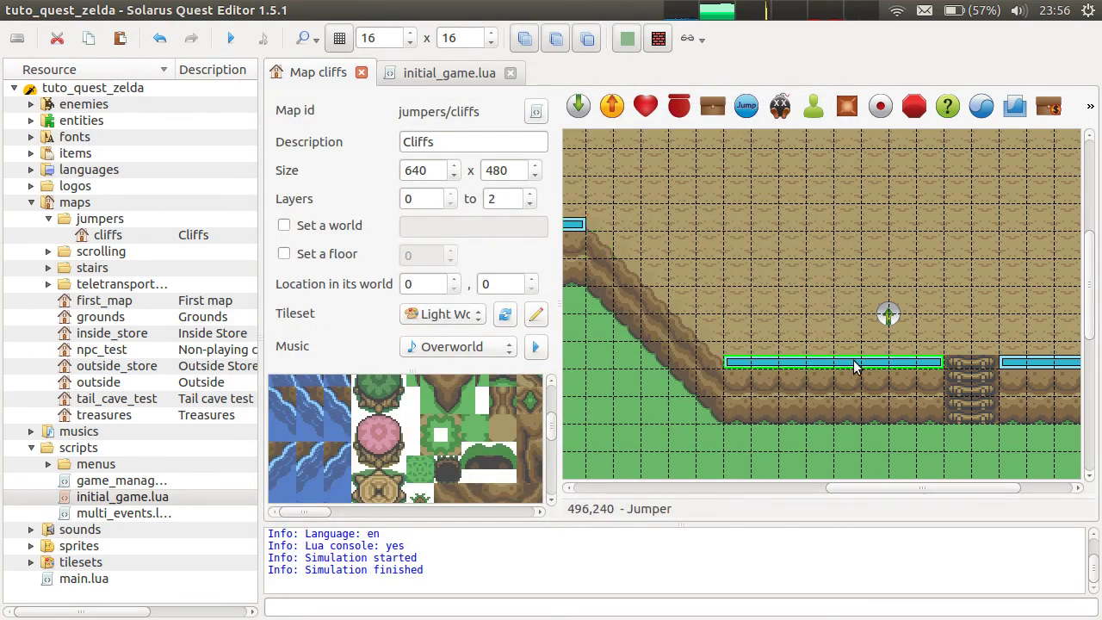
left_click_drag(535, 382, 461, 375)
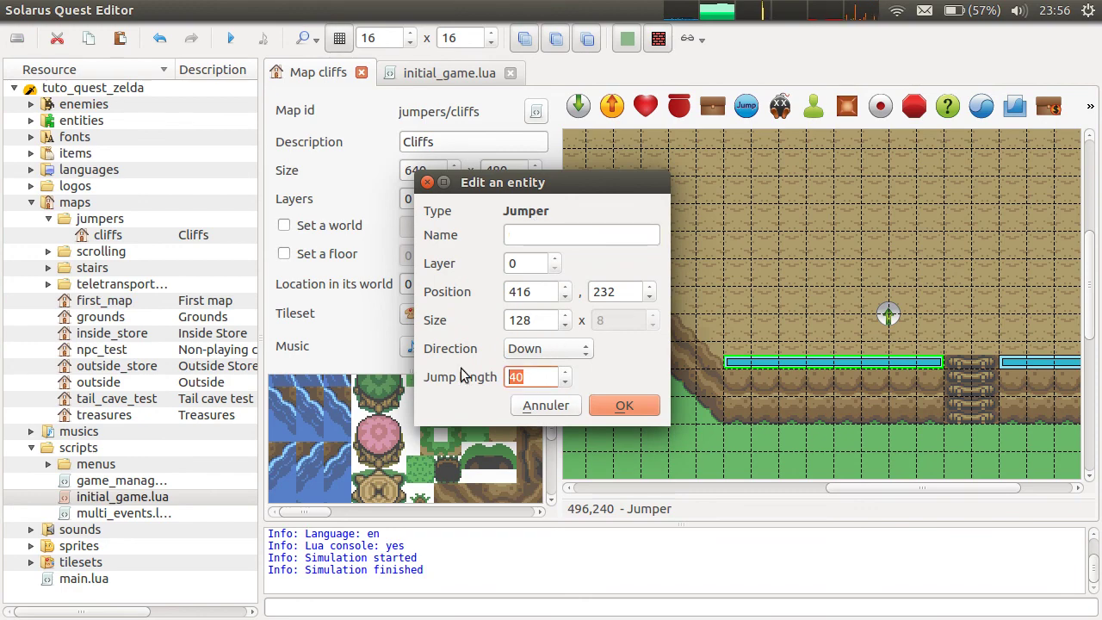
left_click(531, 380)
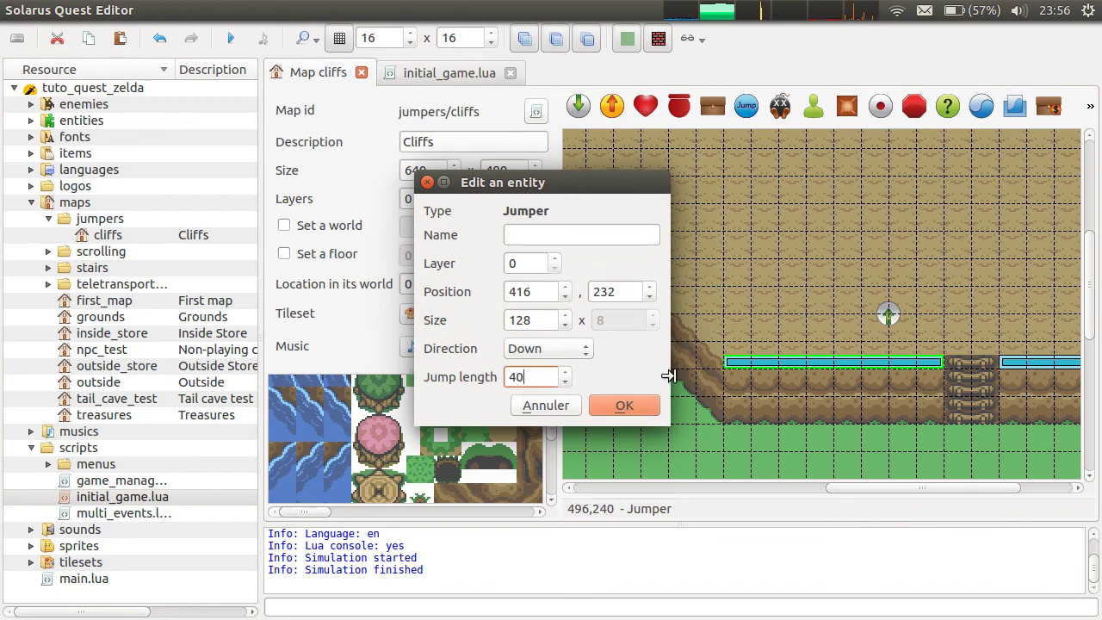
left_click(542, 405)
Step: Place one tree stump tile just above the jumper left of the ladder and another directly beneath the cliff's foot
scroll(1024, 404, "down", 2)
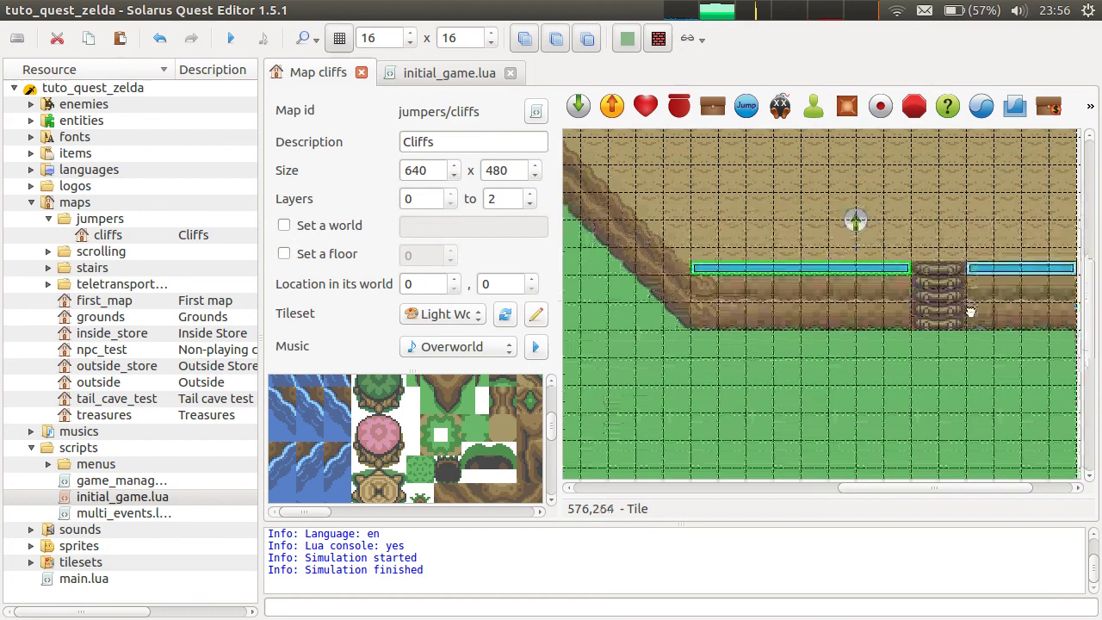
scroll(522, 478, "up", 4)
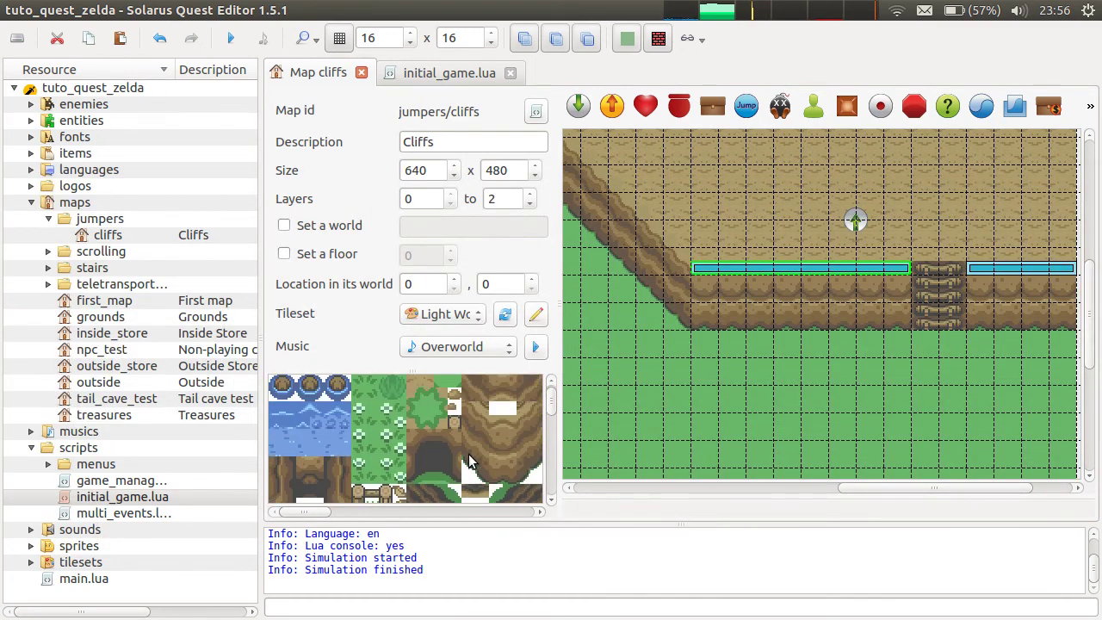
left_click(392, 433)
left_click(766, 250)
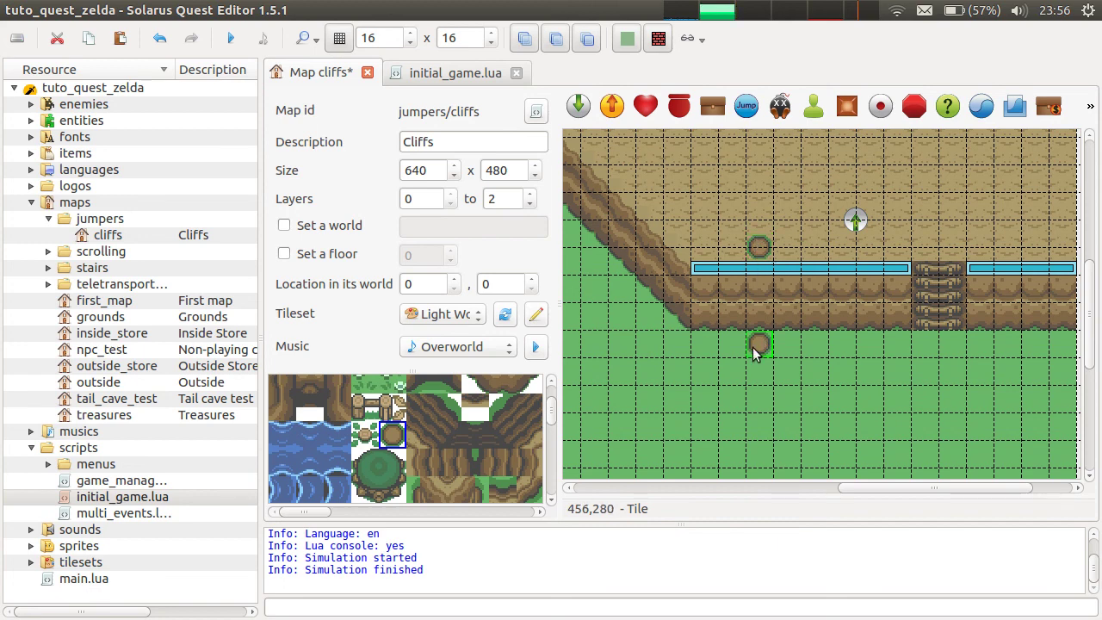
Step: Check the vertical positions of both stump tiles to work out the distance the jump has to cover
double_click(763, 257)
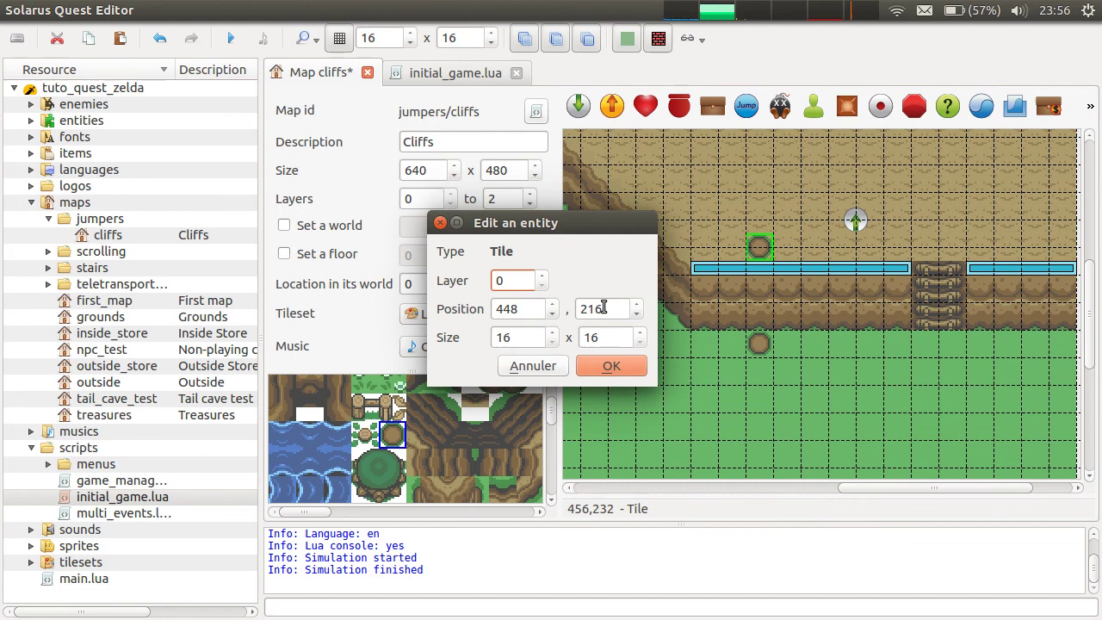
left_click_drag(604, 307, 574, 308)
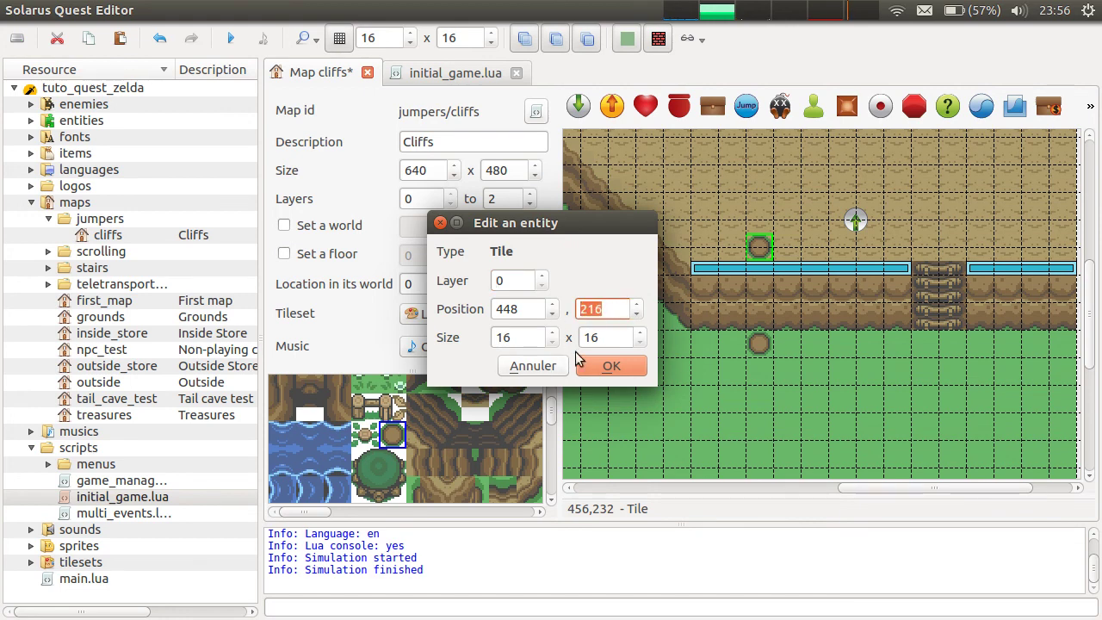
type("272")
left_click(625, 362)
double_click(759, 351)
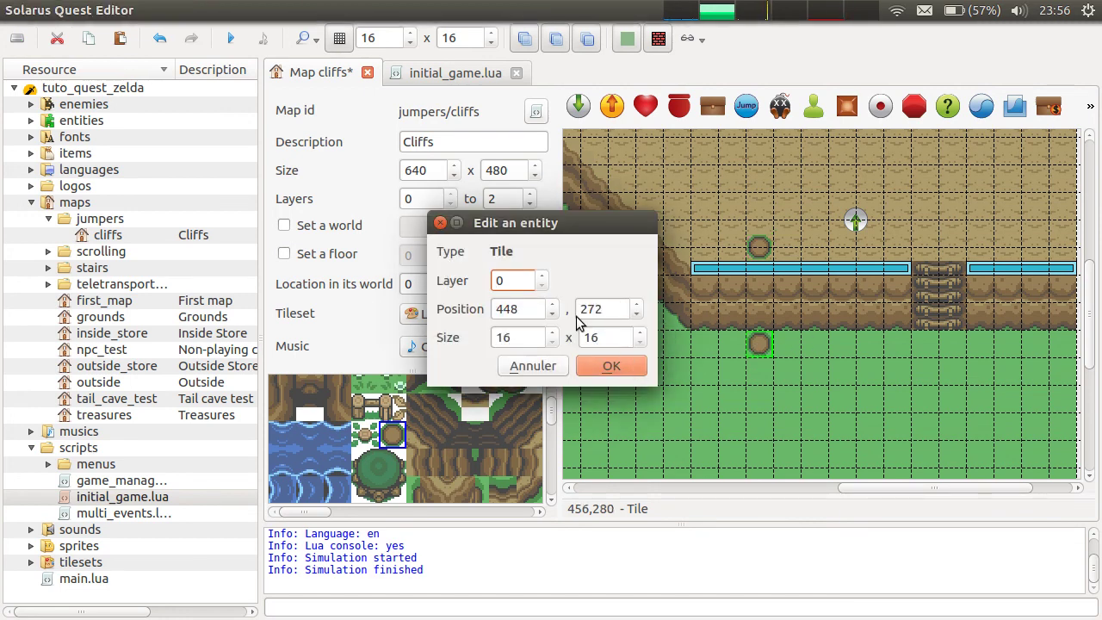
left_click_drag(622, 309, 572, 301)
left_click(618, 312)
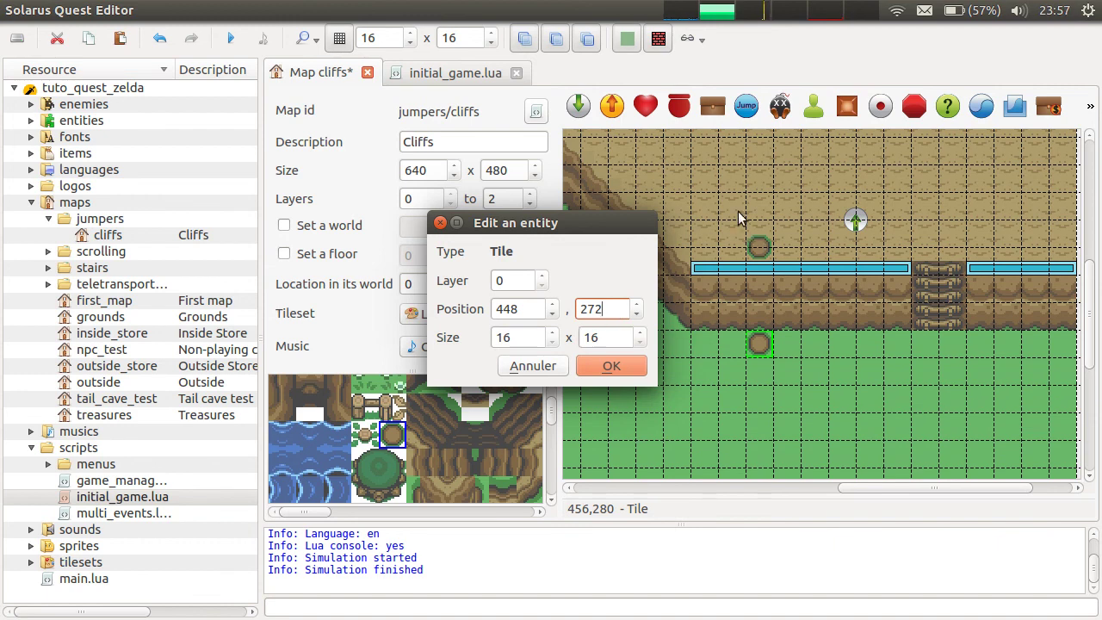
left_click(534, 366)
Step: Set the jump length of the jumpers on both sides of the ladder to 56 and remove the two stump tiles
double_click(807, 271)
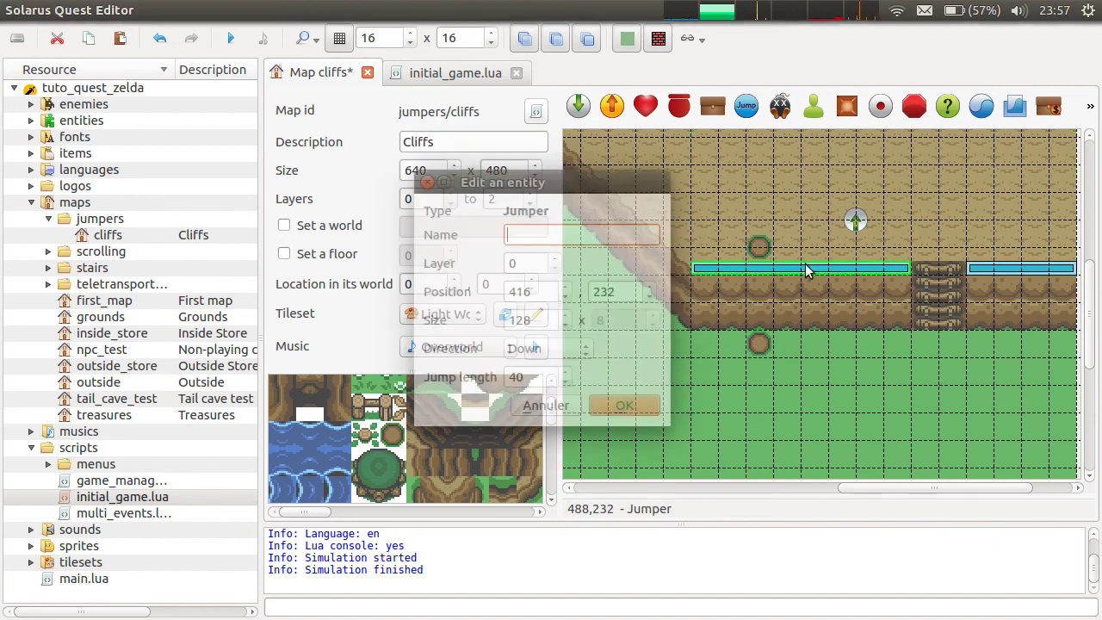
left_click(567, 372)
left_click(558, 404)
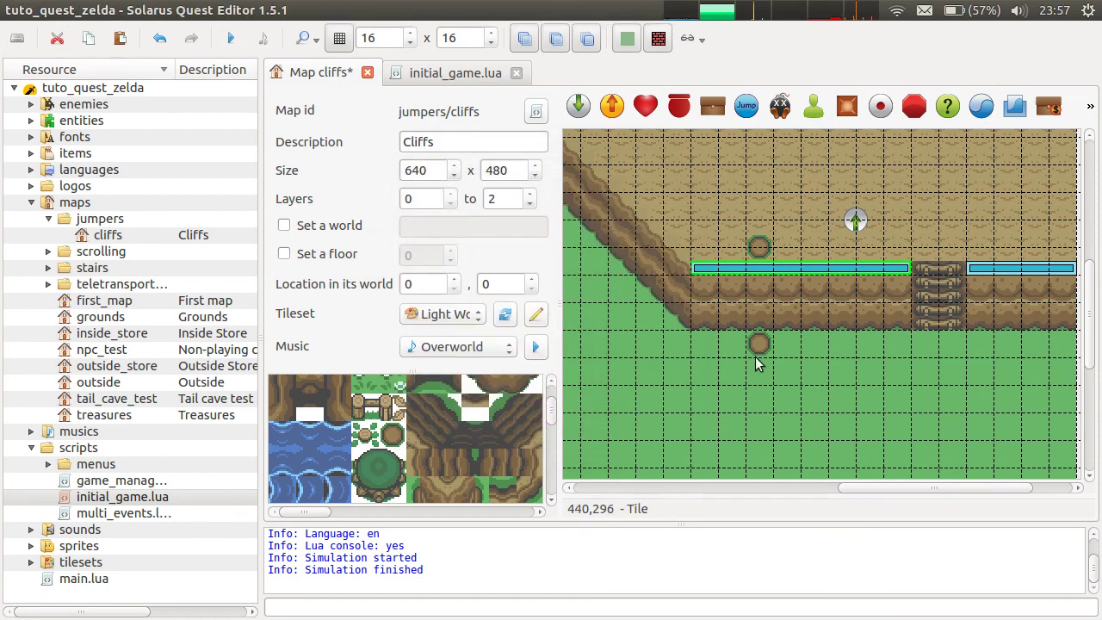
double_click(1007, 270)
double_click(567, 371)
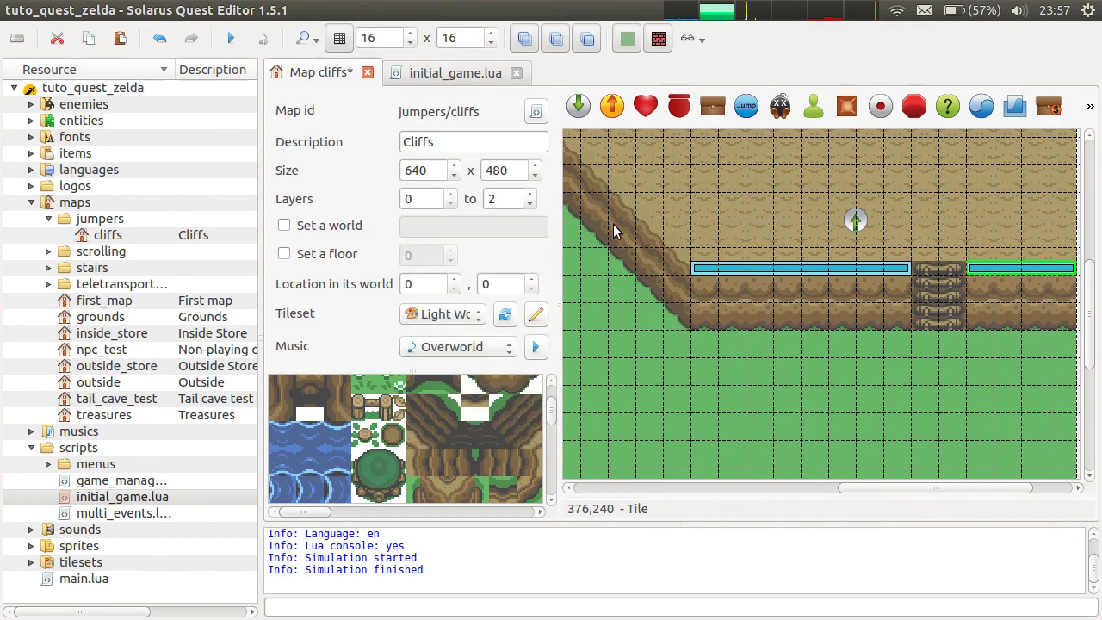
Step: Set the jump length of the jumper on the upper straight cliff to 56 and save the map
middle_click_drag(614, 224, 1054, 382)
double_click(912, 292)
left_click(564, 371)
left_click(564, 371)
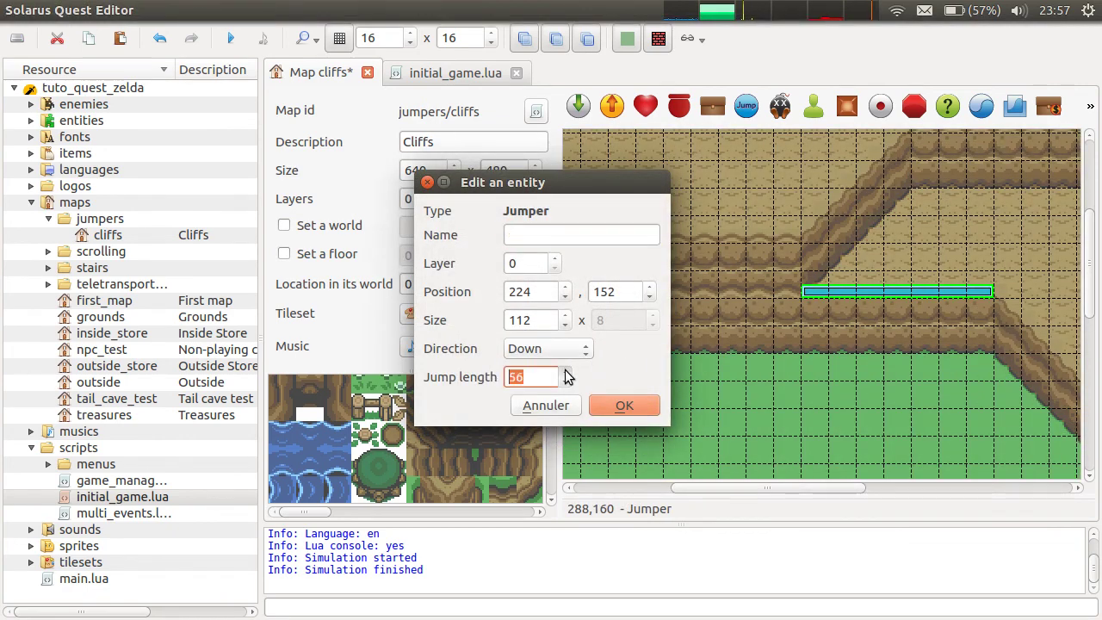
left_click(624, 404)
scroll(864, 359, "right", 5)
scroll(863, 359, "down", 2)
key("ctrl+s")
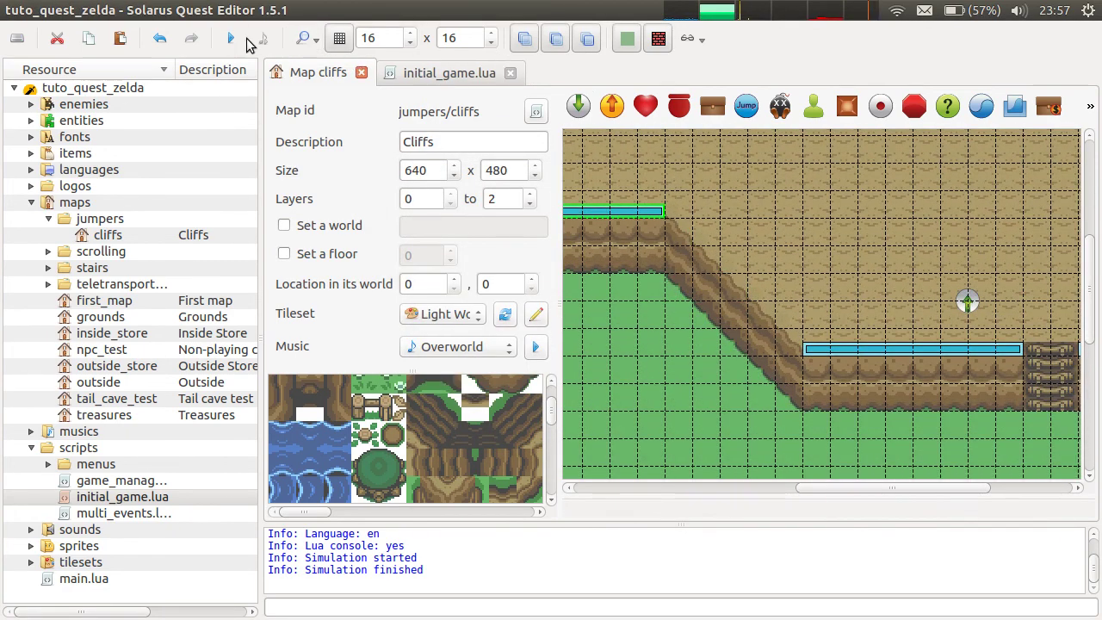
Step: Run the quest, test jumping down the cliff on both sides of the ladder, and close the game
left_click(232, 39)
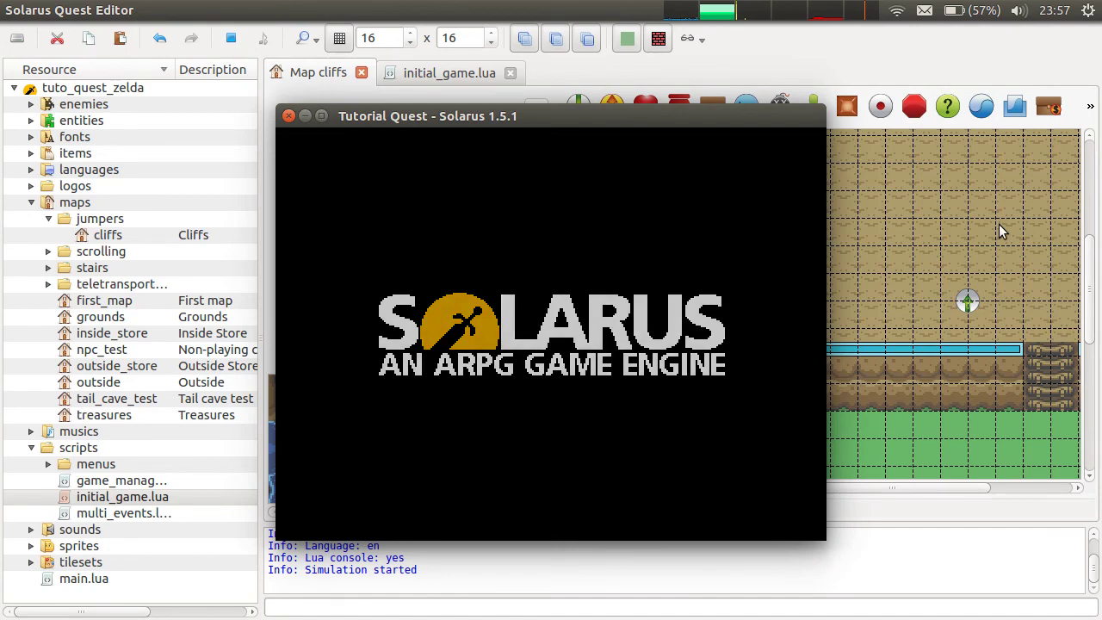
key("Left")
key("Down")
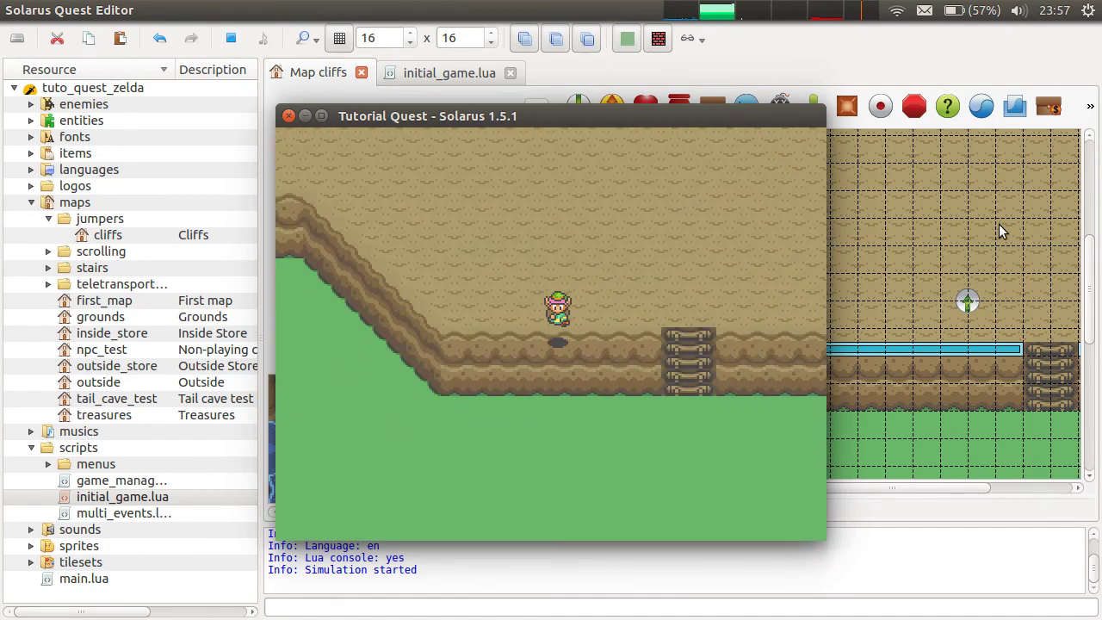
key("Right")
key("Up")
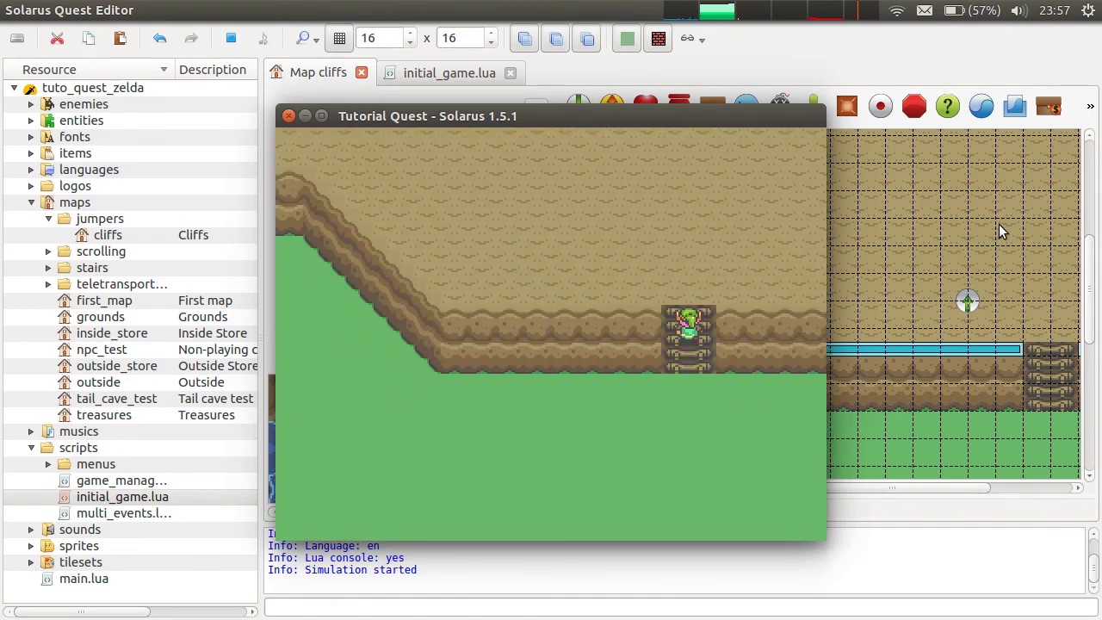
key("Right")
key("Down")
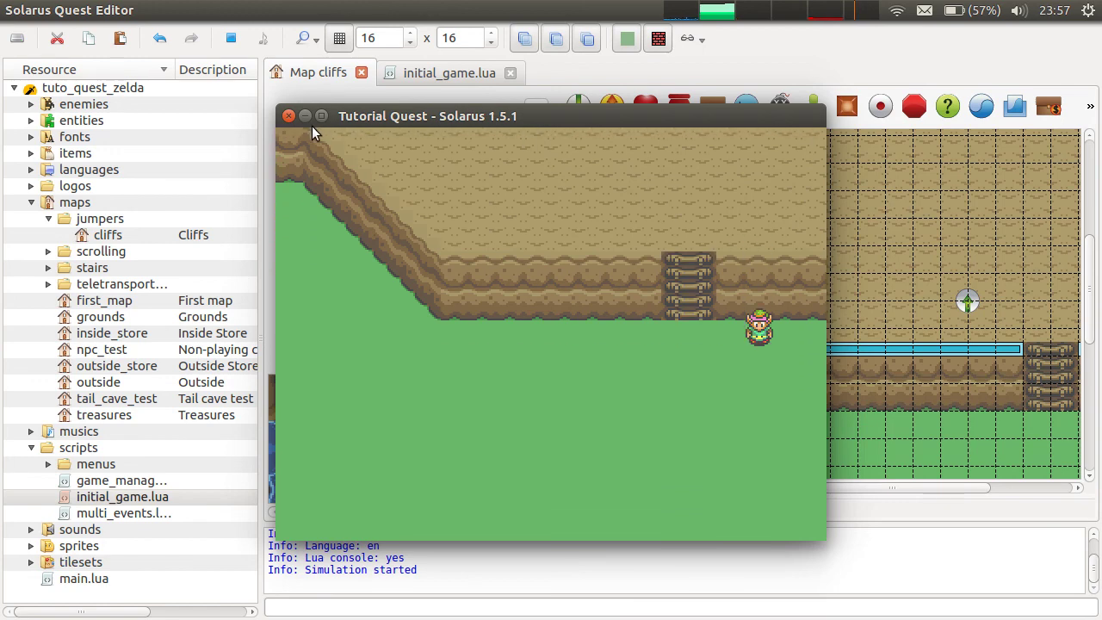
left_click(289, 116)
Step: Paste a copy of the upper cliff's jumper near the diagonal cliff and set its direction to Left-down
left_click(727, 215)
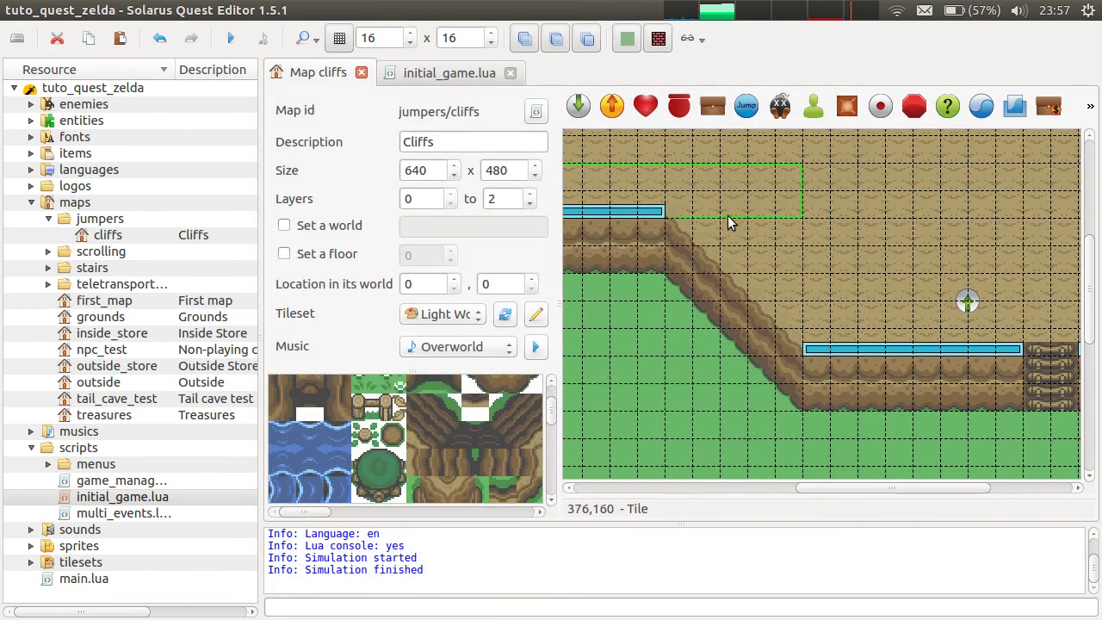
left_click(653, 213)
key("ctrl+v")
left_click(803, 256)
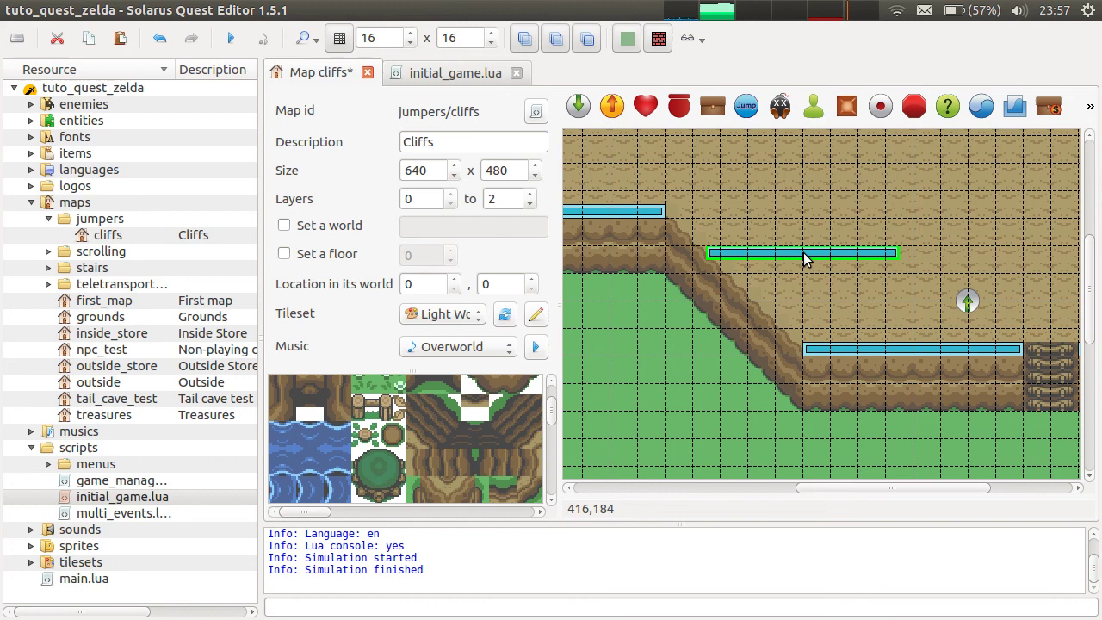
right_click(796, 249)
mouse_move(860, 304)
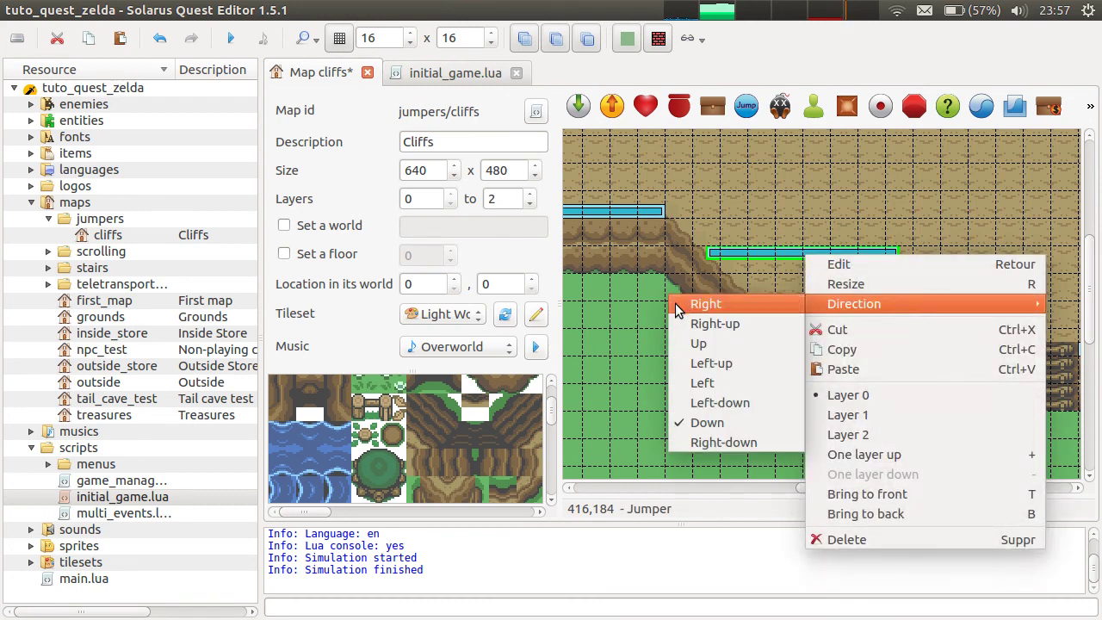
left_click(742, 411)
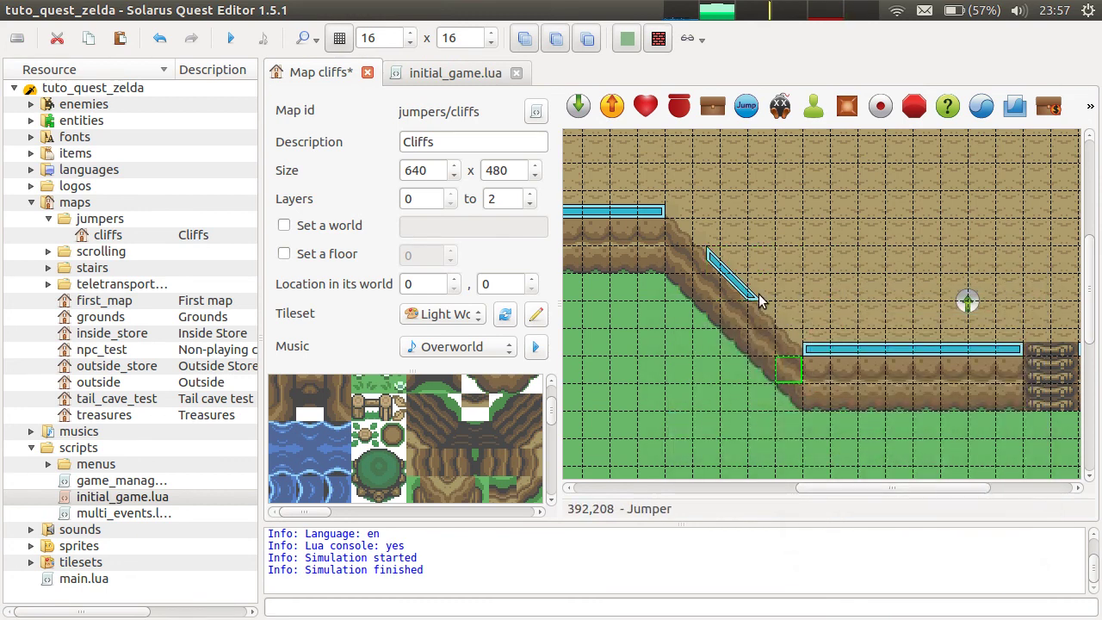
Step: Fit the diagonal jumper to the sloping cliff edge between the two straight jumpers, sized 80 x 80, and save the map
left_click_drag(744, 291, 691, 249)
key("r")
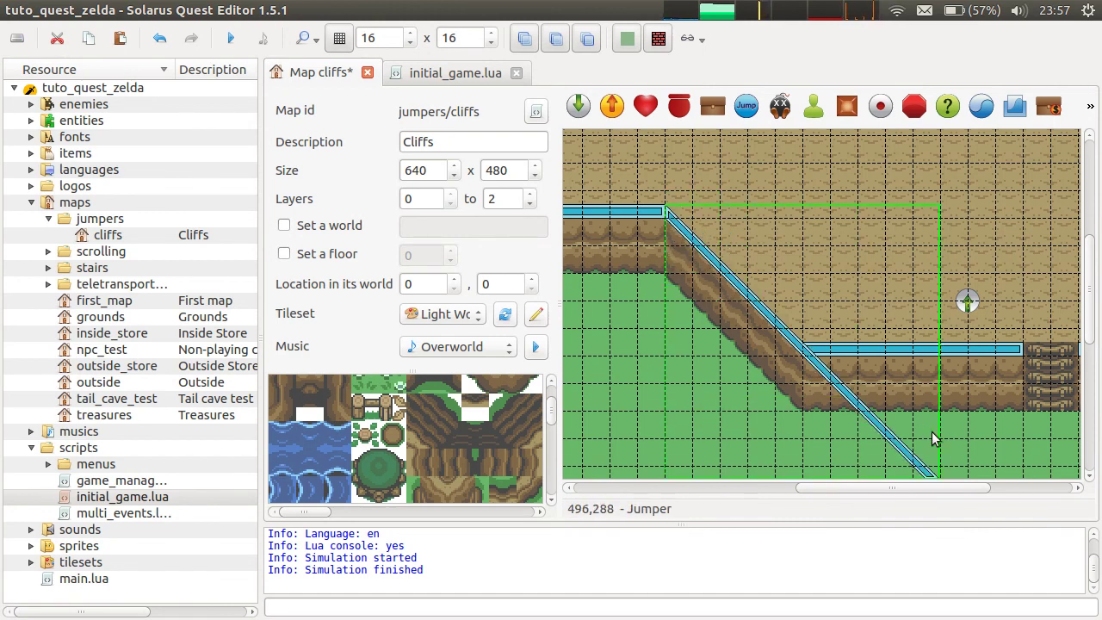
left_click_drag(638, 187, 777, 344)
left_click(882, 373)
key("ctrl+s")
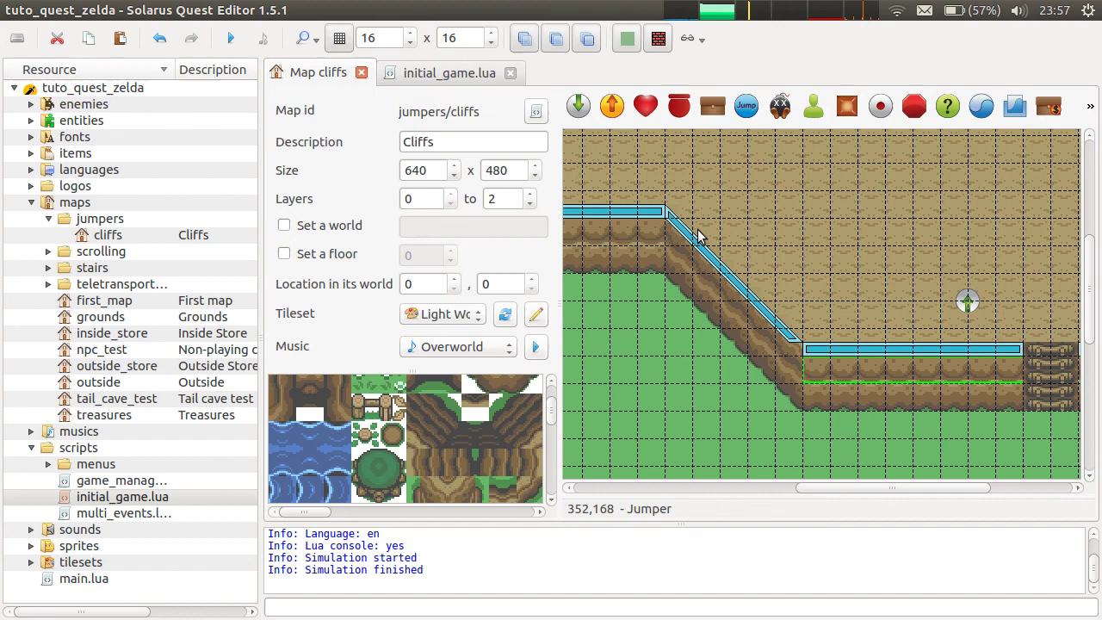
Step: Check the diagonal jumper's jump length in its properties
double_click(778, 339)
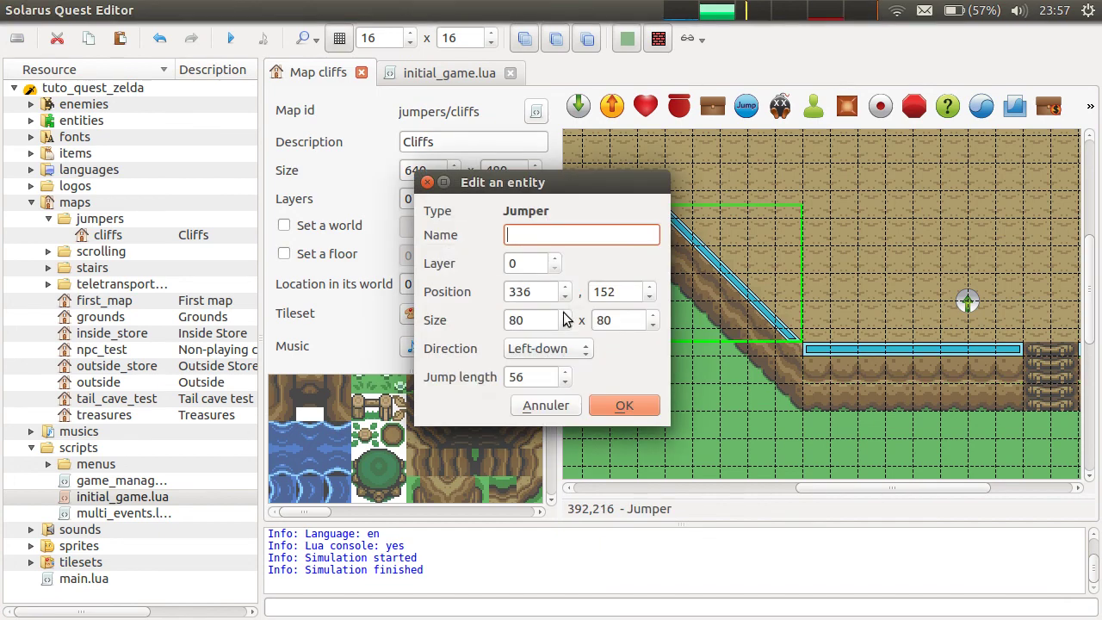
double_click(519, 376)
left_click(544, 406)
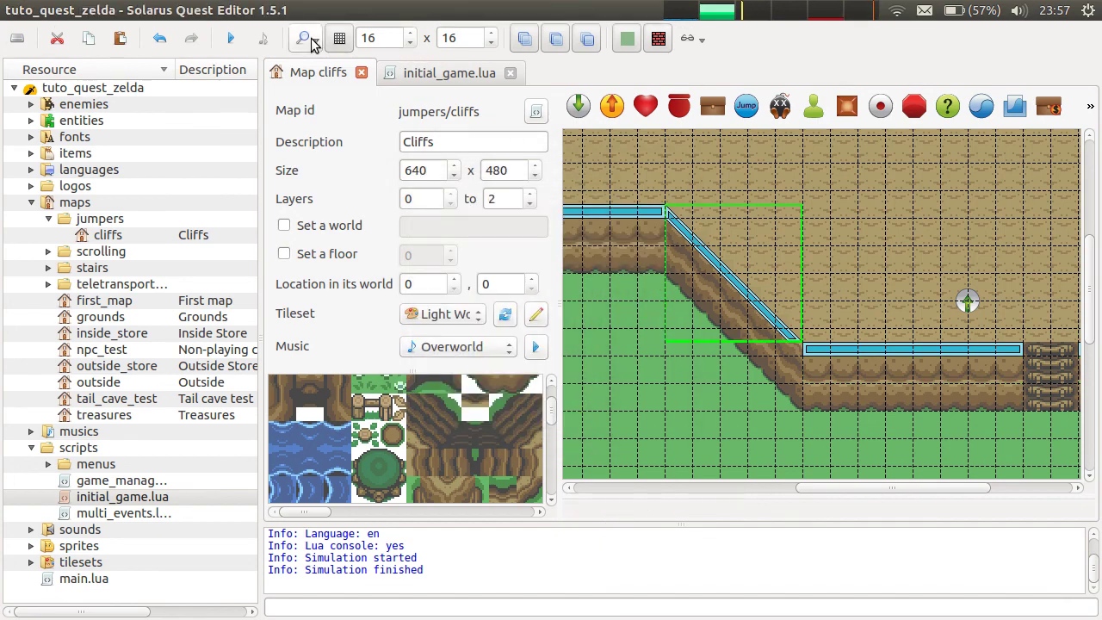
Step: Run the quest and test jumping down the diagonal cliff
left_click(231, 39)
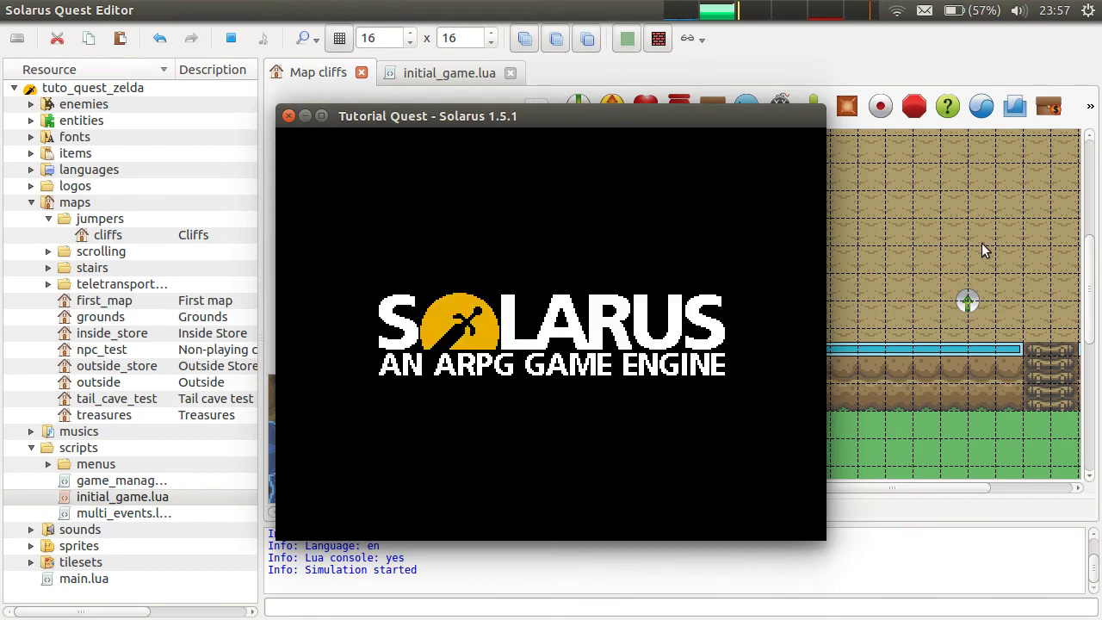
key("Up")
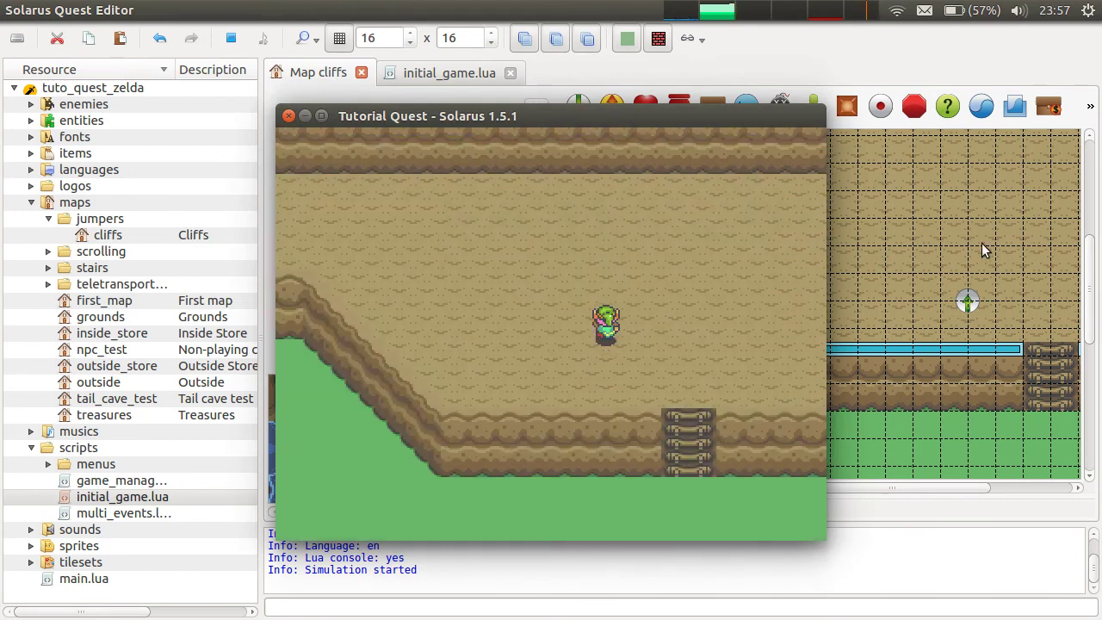
key("Left")
key("Down")
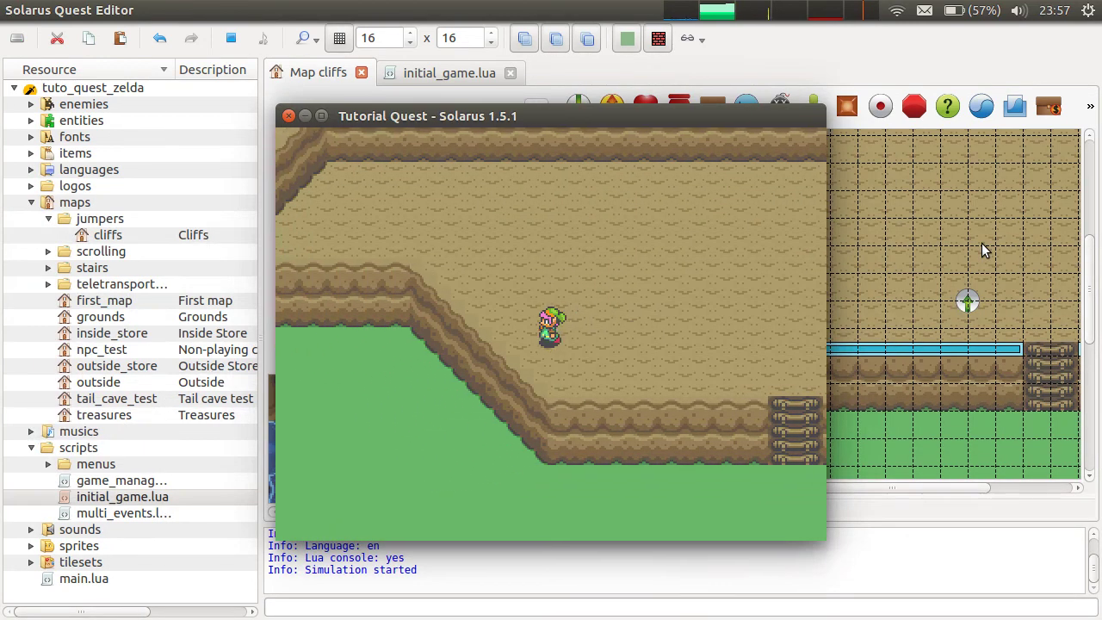
key("Left")
key("Up")
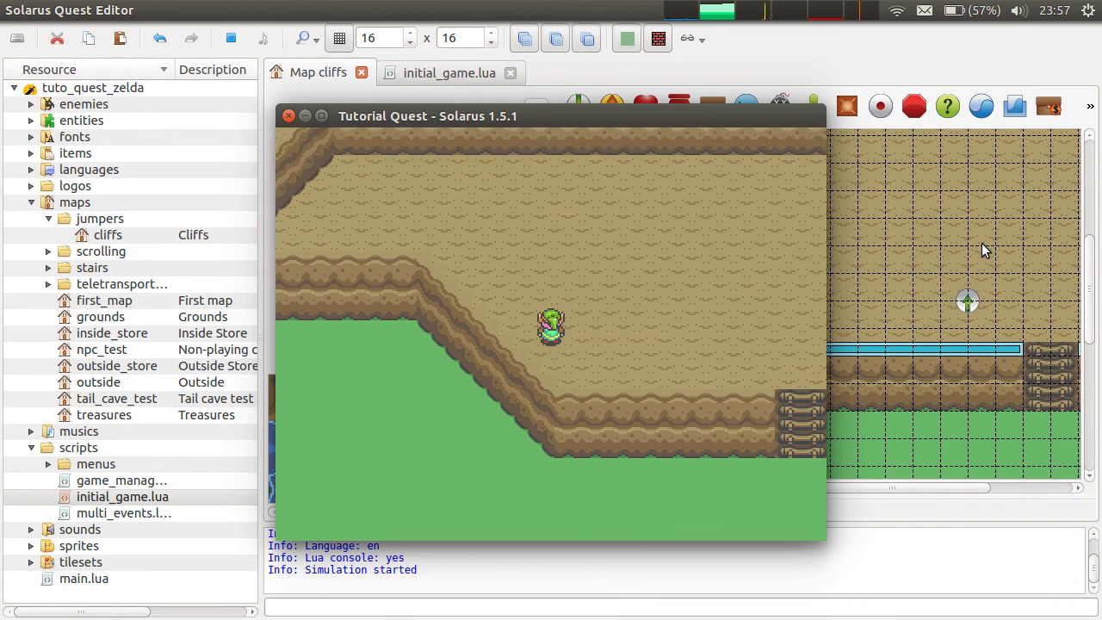
key("Down")
key("Left")
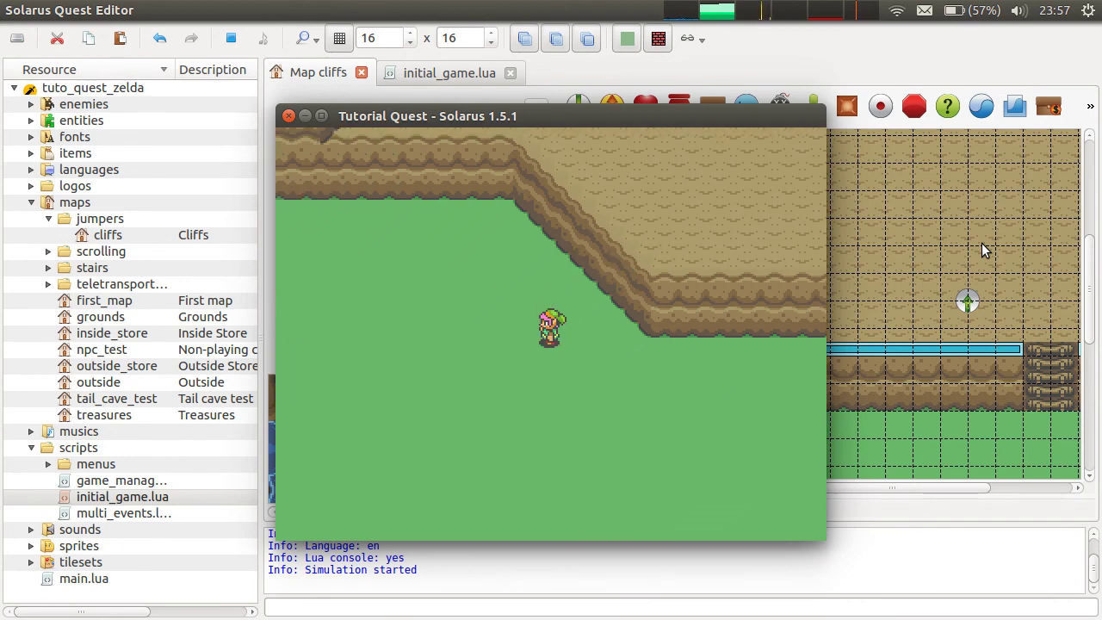
Step: Climb back up the ladder, test jumping down the straight cliff beyond the diagonal, and close the game
key("Right")
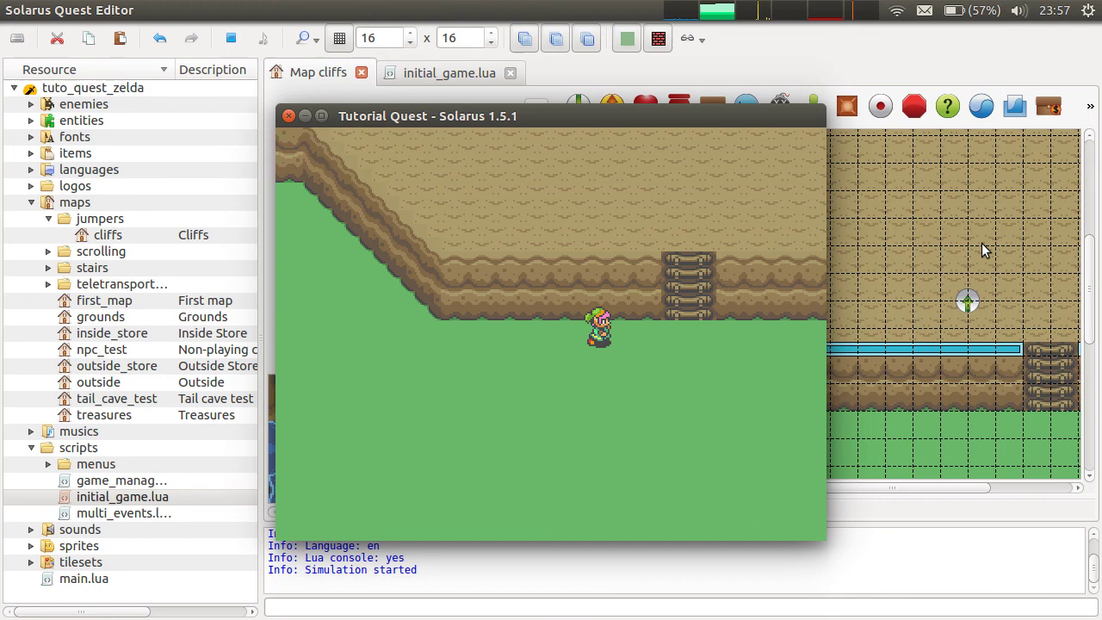
key("Up")
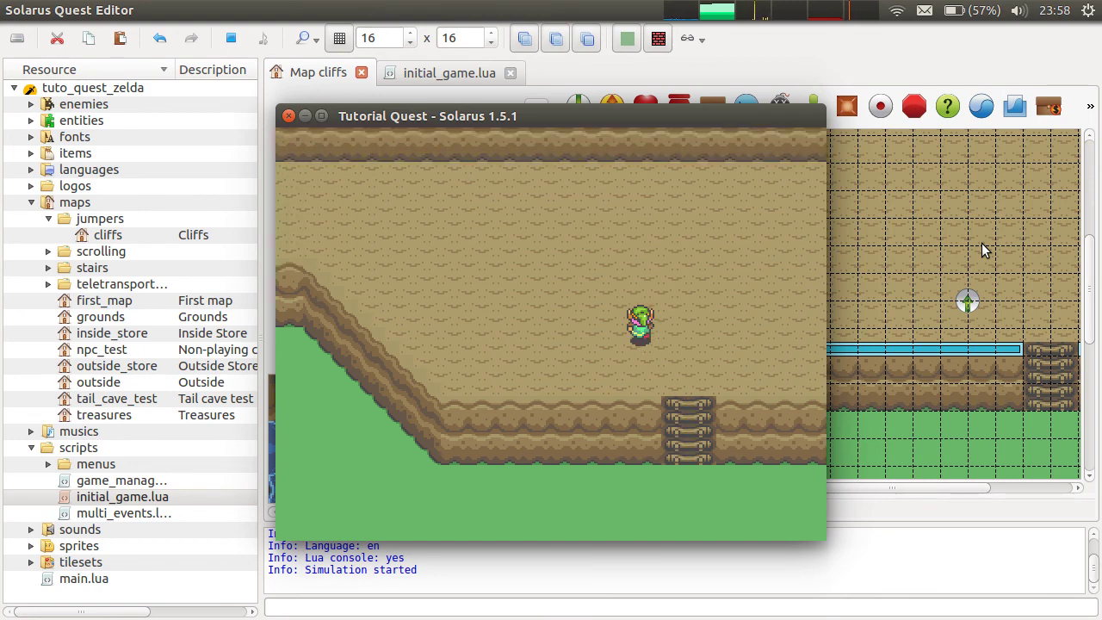
key("Left")
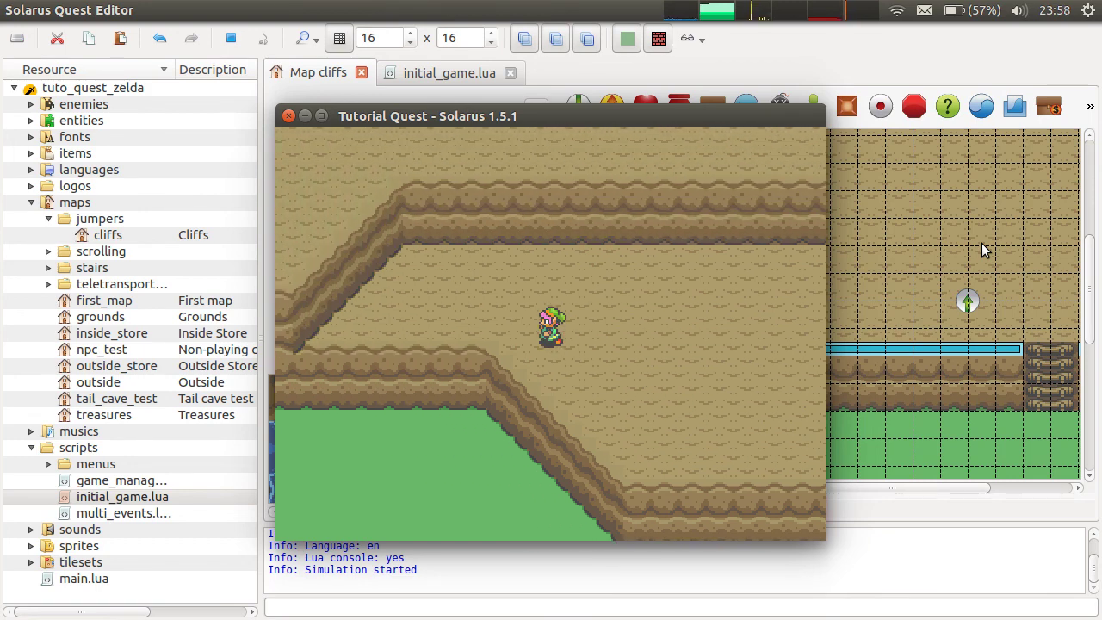
key("Left")
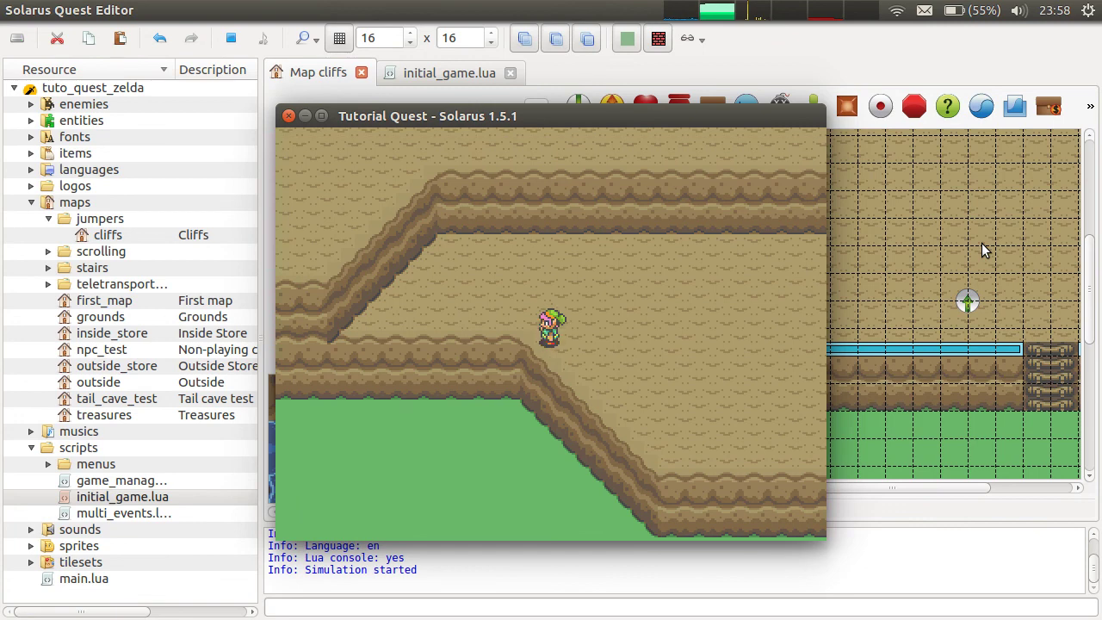
key("Down")
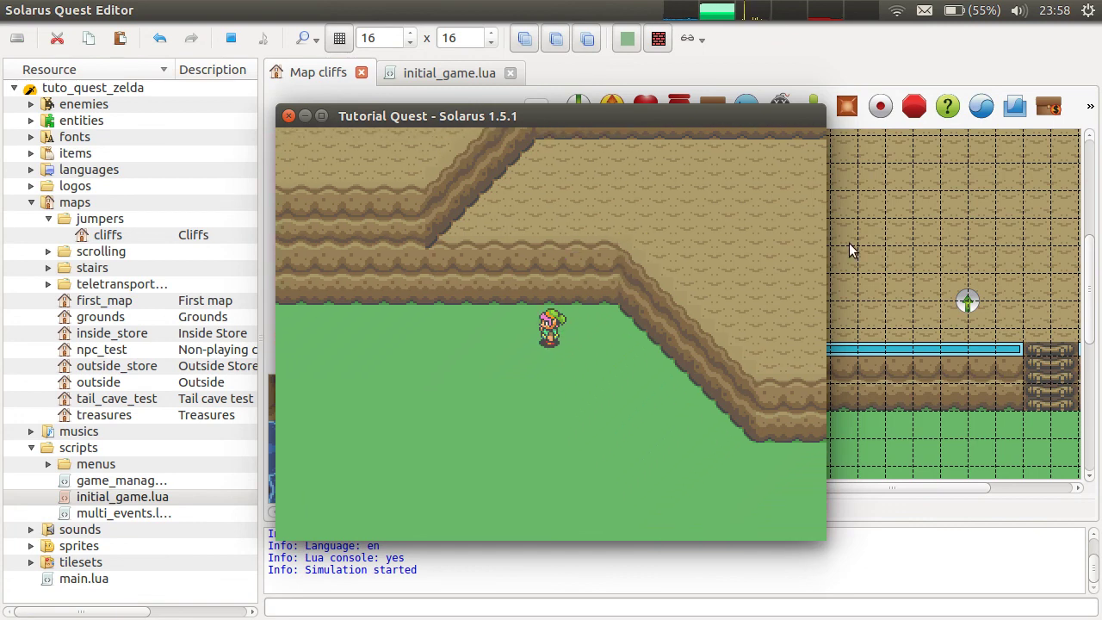
left_click(289, 116)
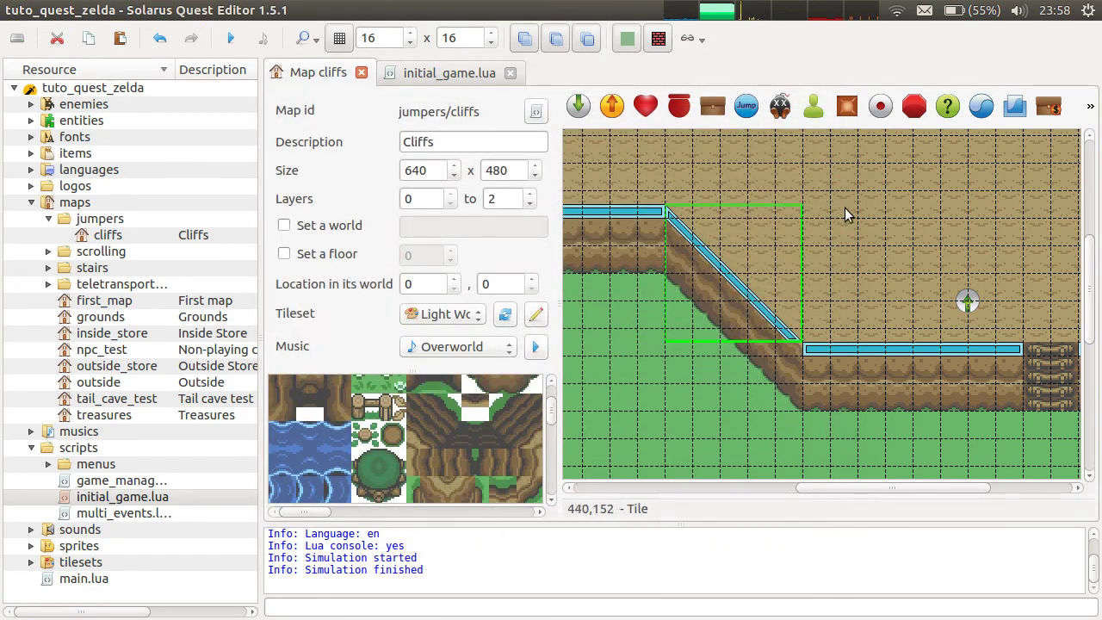
Step: Set the diagonal jumper's jump length to 40
double_click(730, 277)
left_click(566, 382)
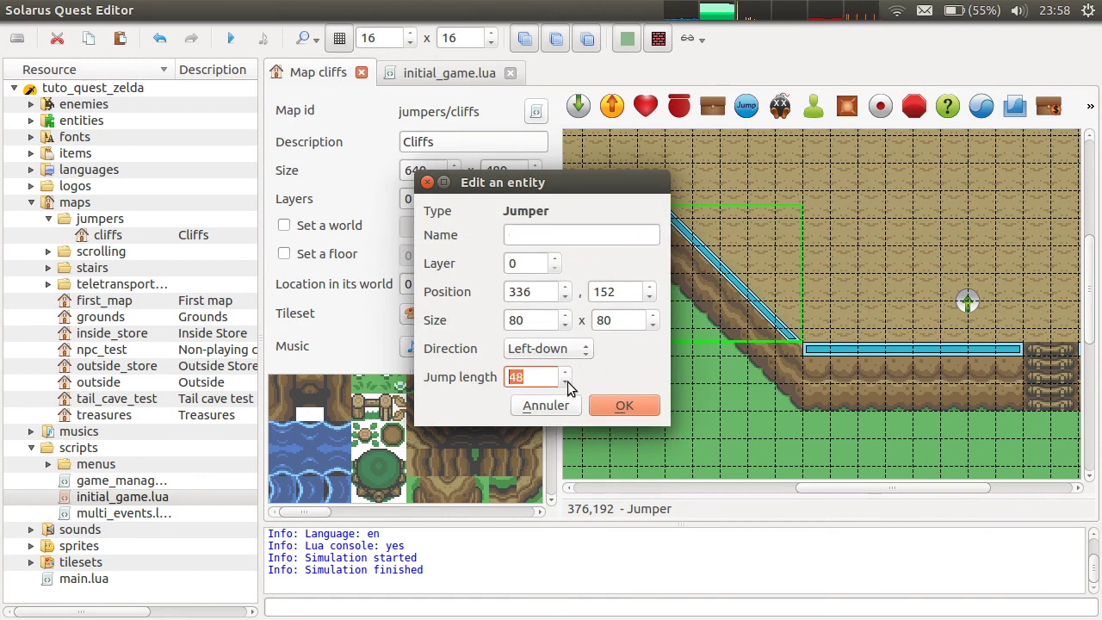
left_click(624, 405)
Step: Run the quest again and test the shortened jump down the diagonal cliff
left_click(230, 38)
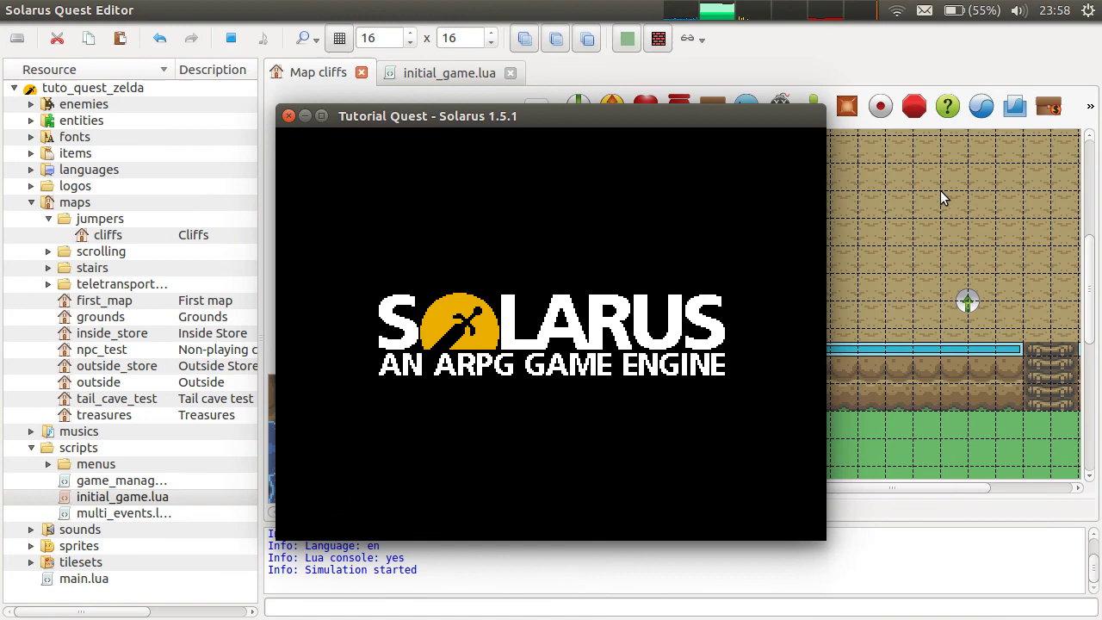
key("Left")
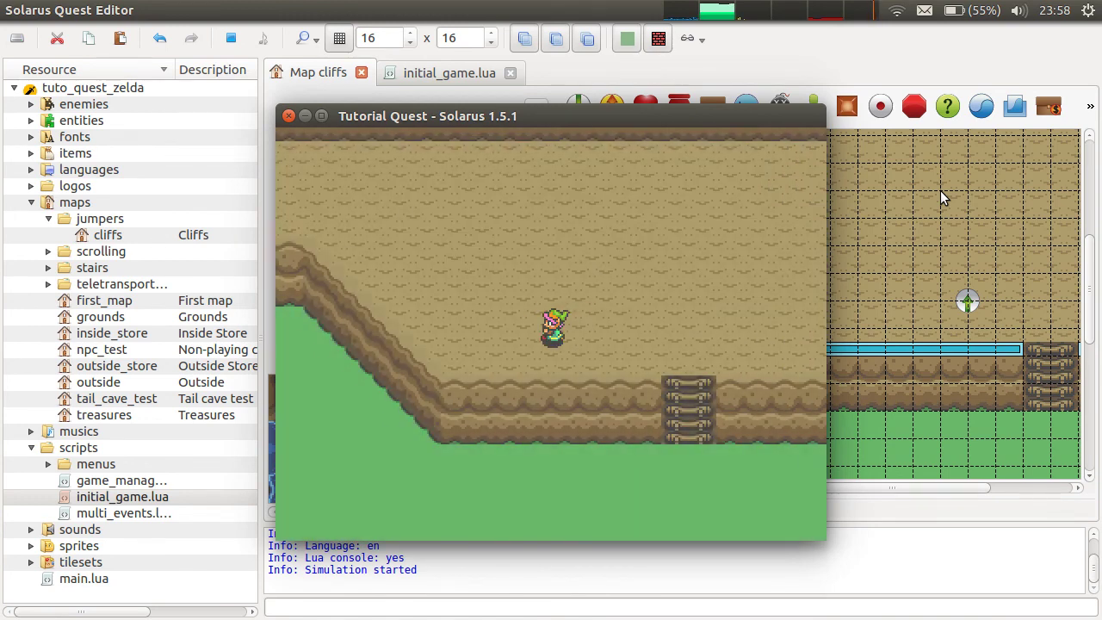
key("Up")
key("Down")
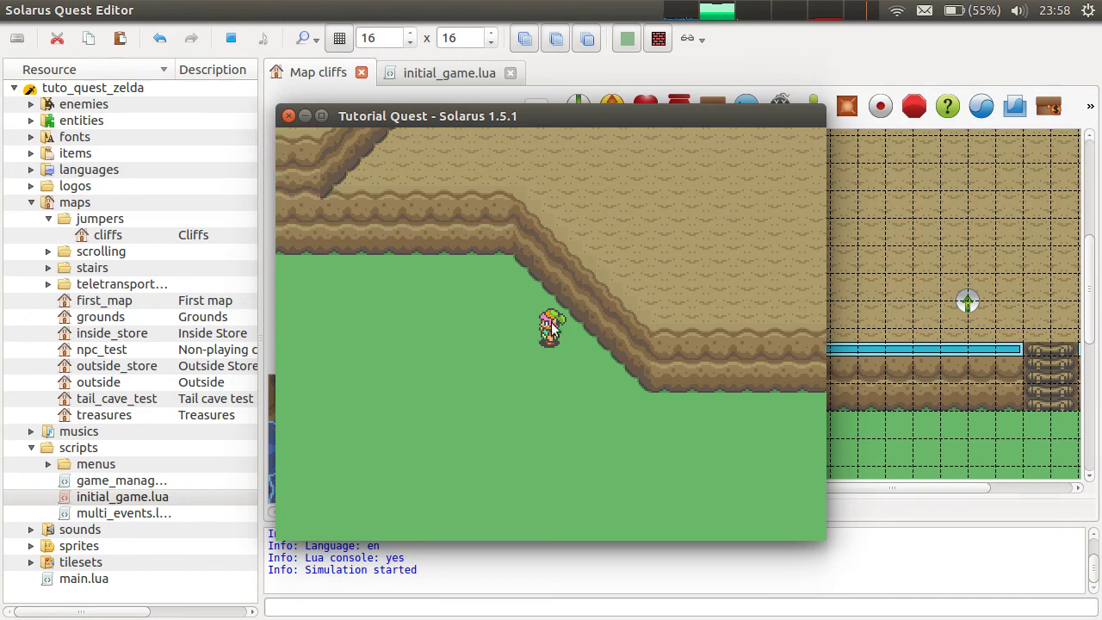
Step: Return up the ladder, test jumping near the corner where the straight and diagonal cliffs meet, and close the game
key("Right")
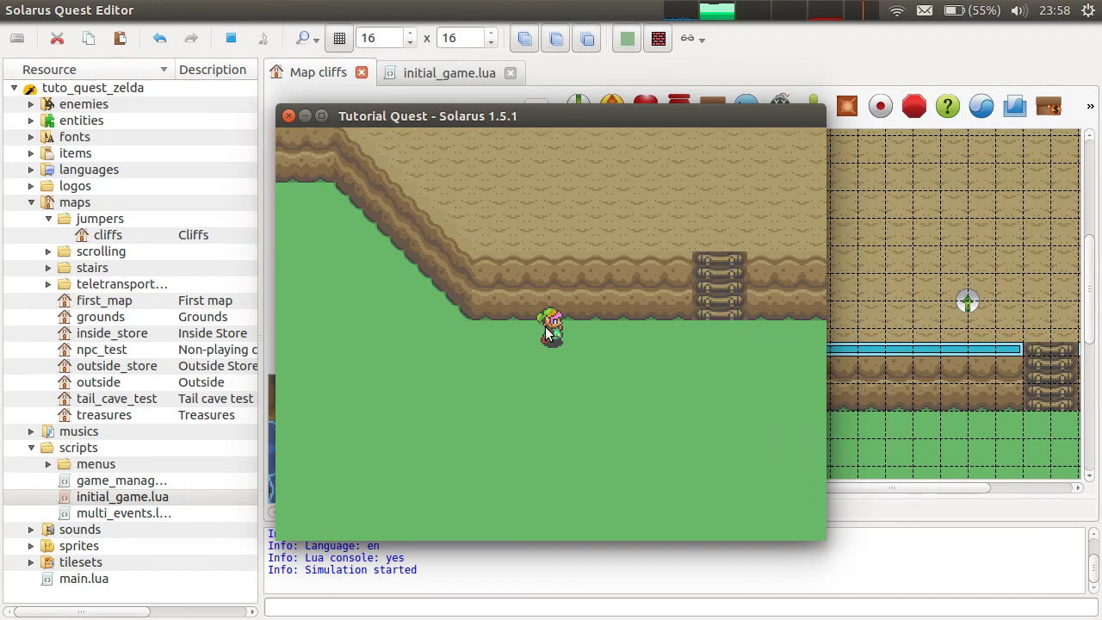
key("Up")
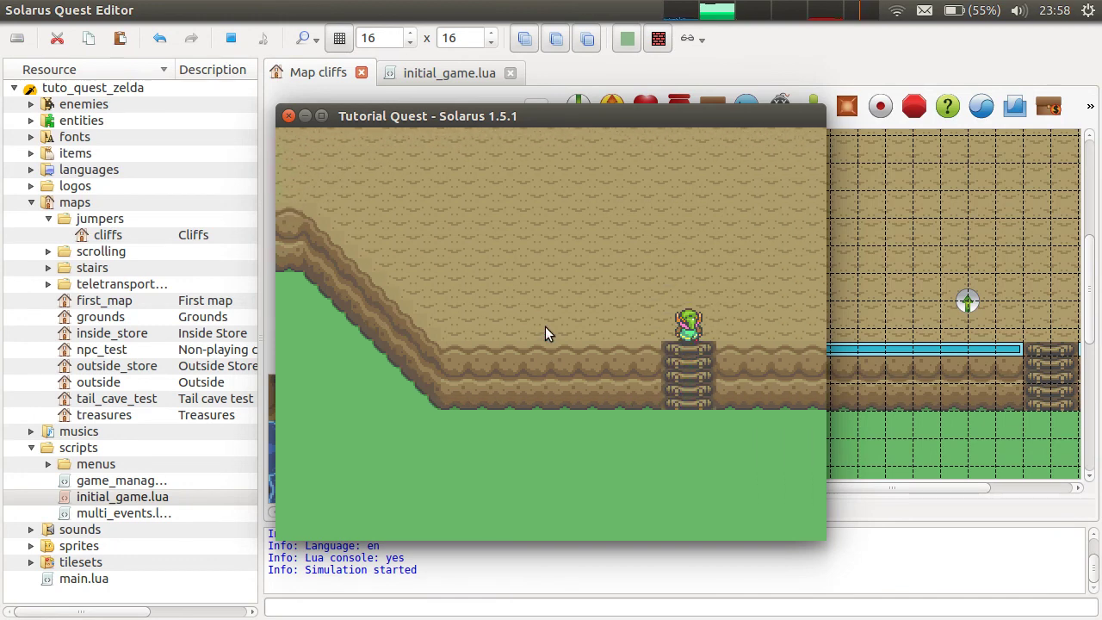
key("Left")
key("Up")
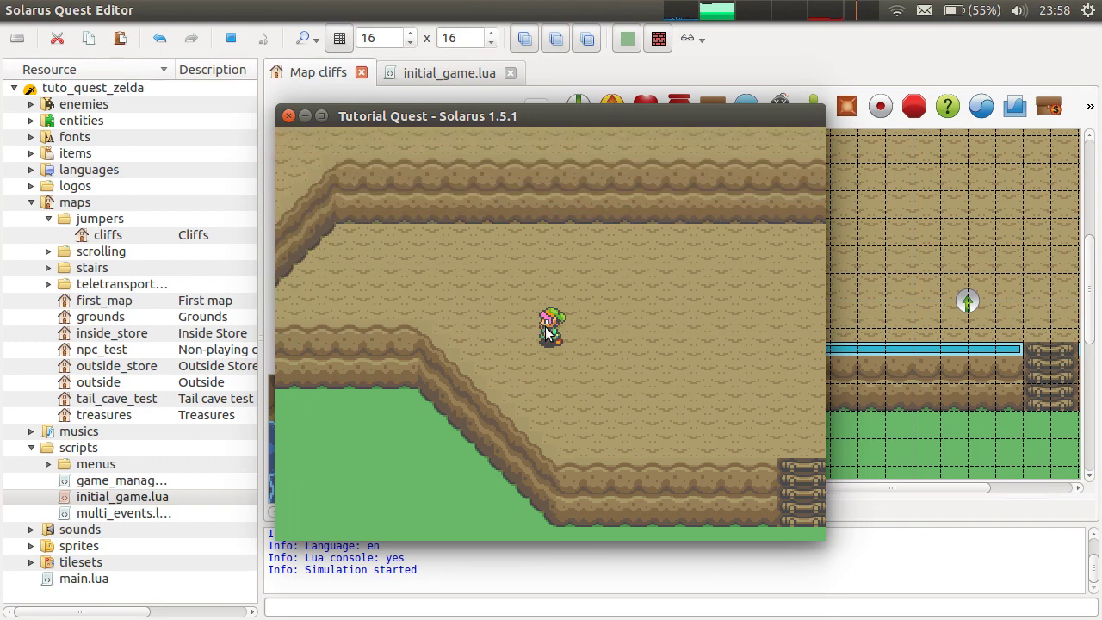
key("Left")
key("Down")
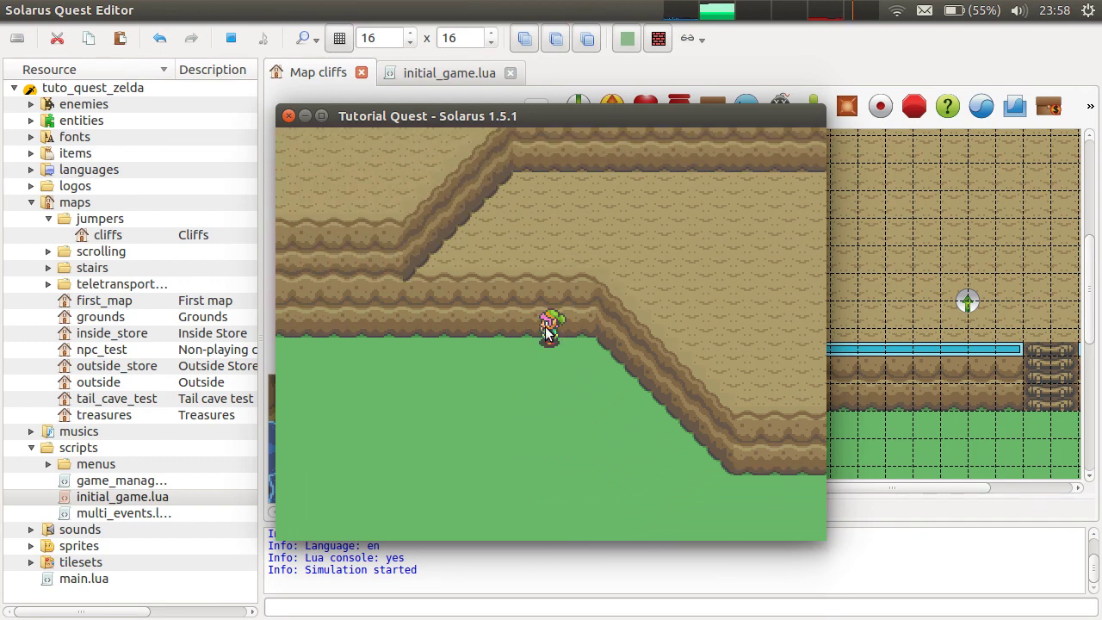
key("Left")
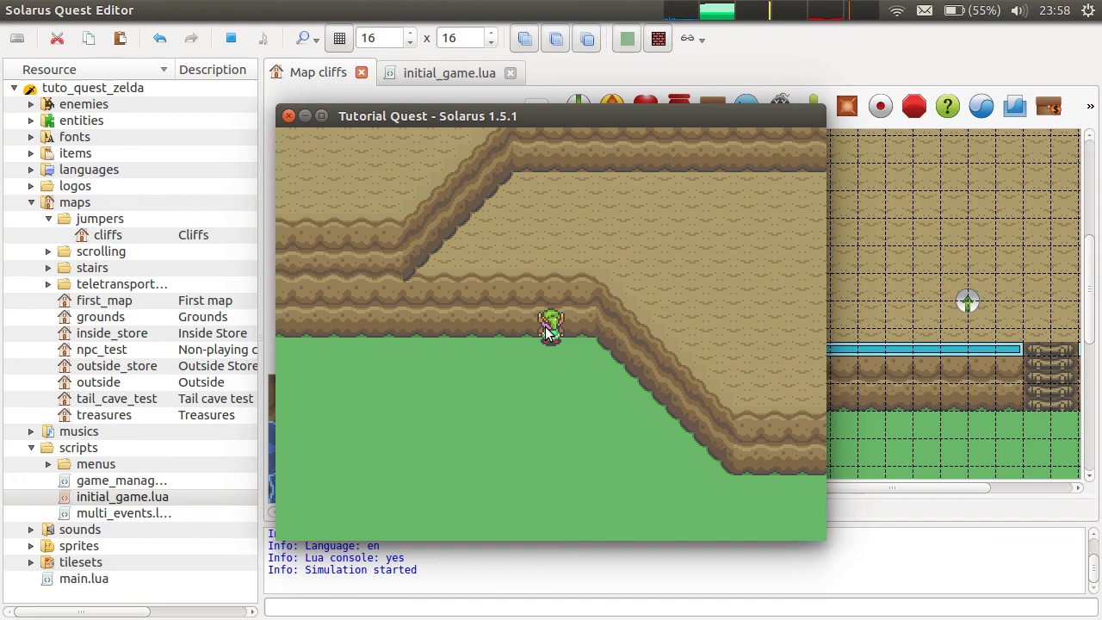
left_click(289, 115)
Step: Hide the grid on the Cliffs map around the diagonal jumper
middle_click_drag(679, 229, 763, 278)
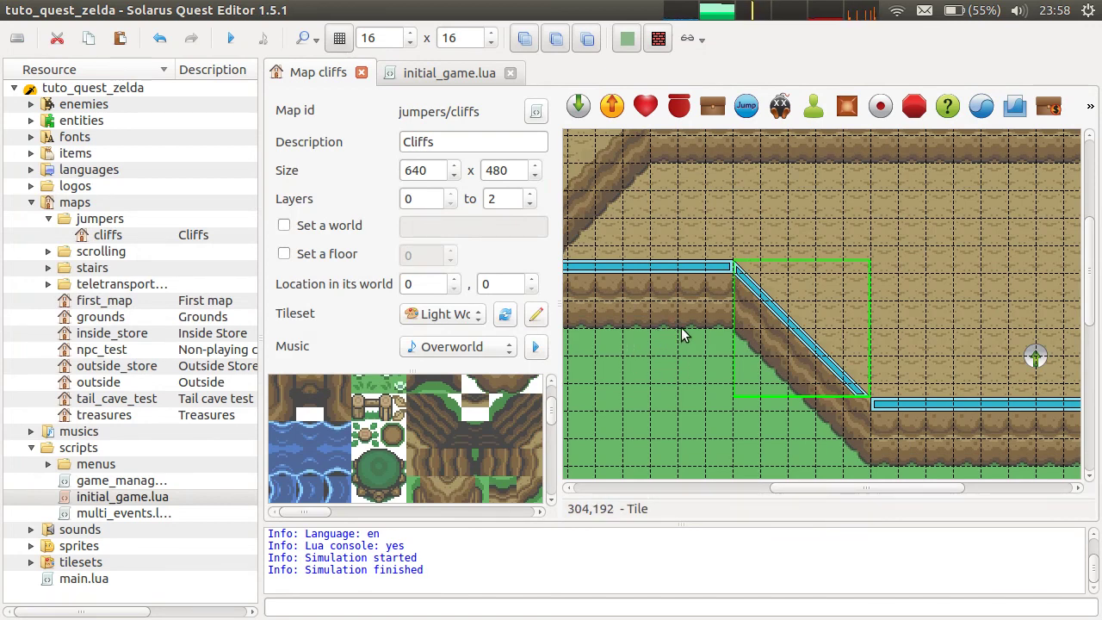
middle_click_drag(682, 351, 664, 291)
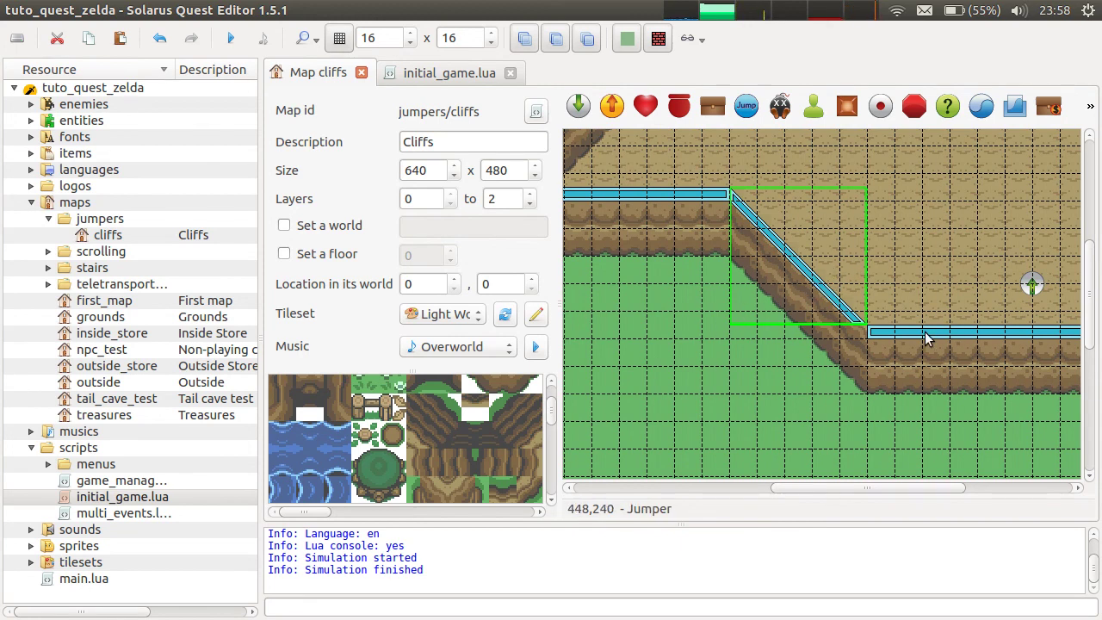
key("ctrl+g")
middle_click_drag(913, 306, 868, 317)
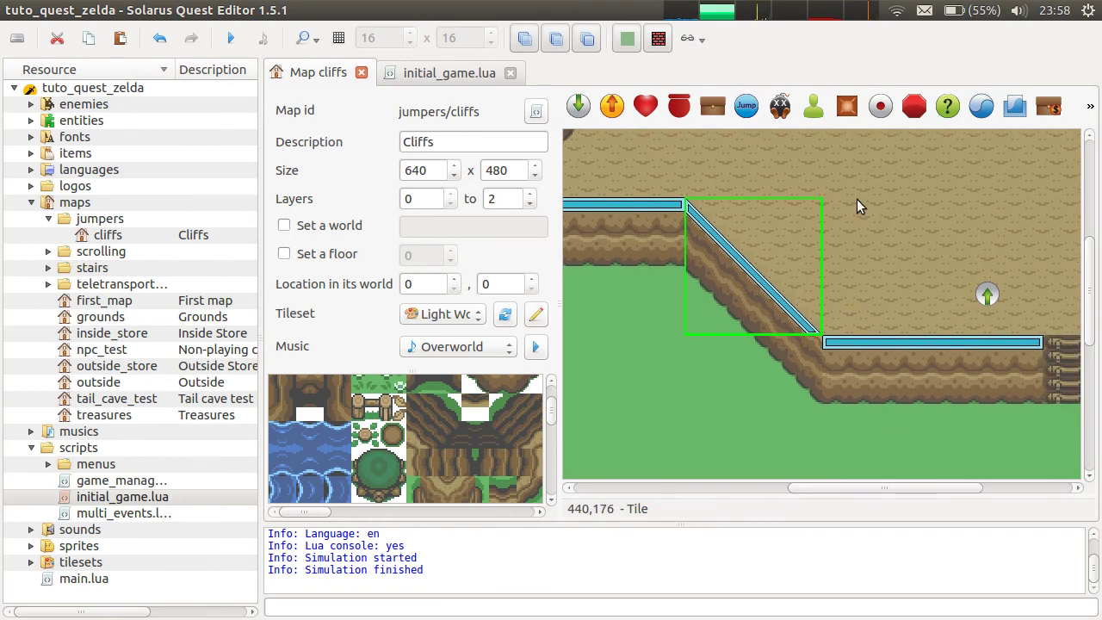
Step: Place two skull statue tiles side by side above the corner where the upper straight jumper meets the diagonal one
scroll(416, 474, "down", 1)
scroll(416, 474, "up", 4)
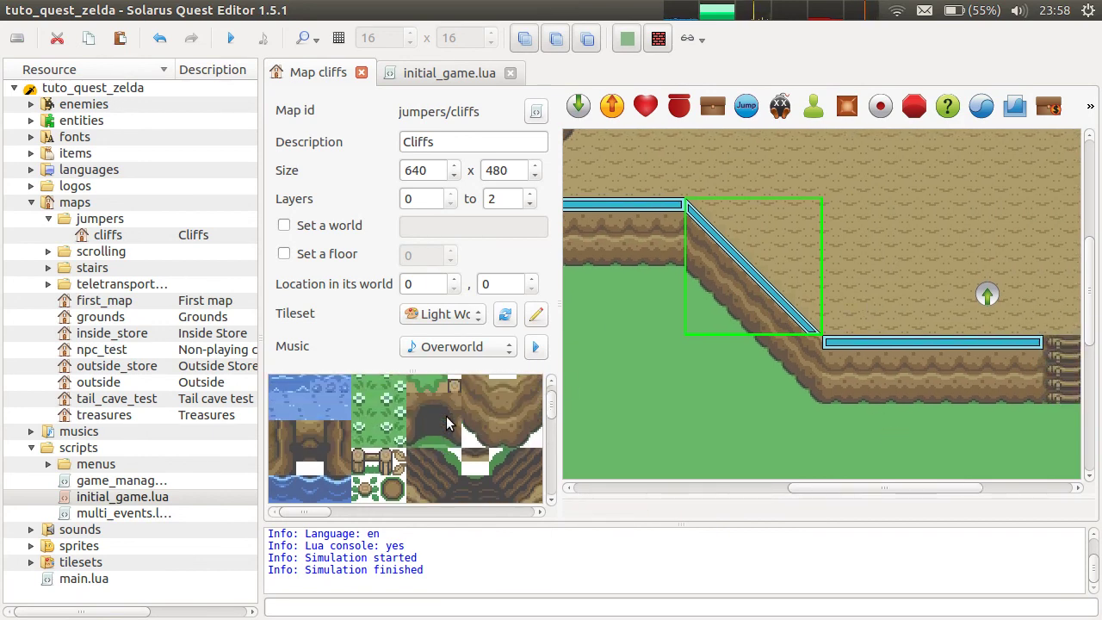
scroll(446, 422, "up", 3)
scroll(473, 450, "down", 3)
middle_click_drag(511, 468, 246, 514)
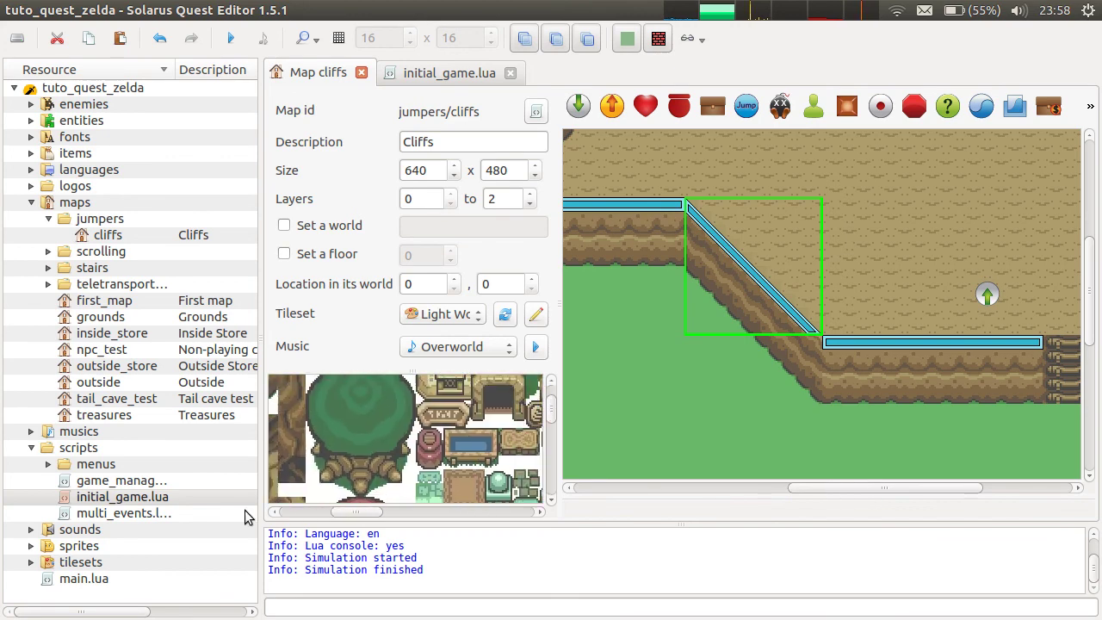
middle_click_drag(353, 485, 297, 499)
scroll(488, 448, "right", 3)
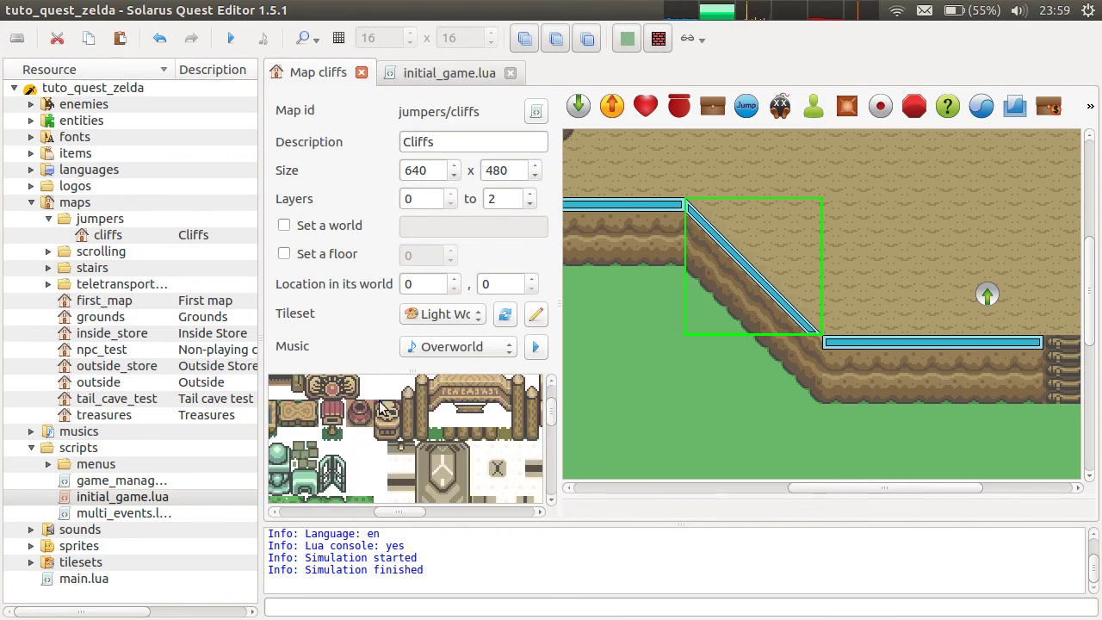
scroll(727, 284, "up", 3)
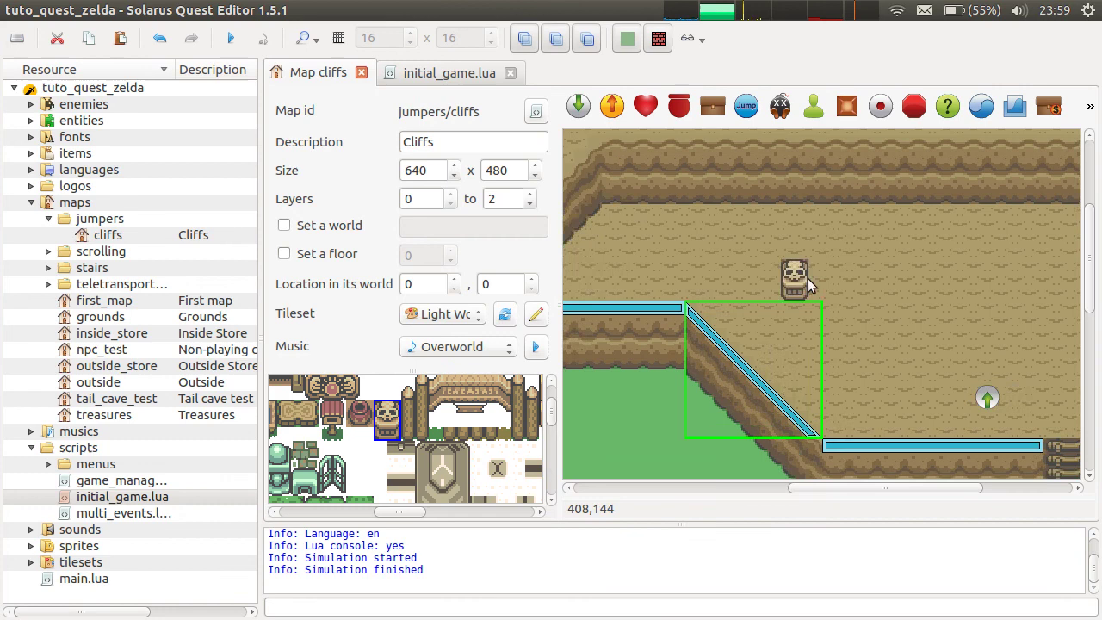
left_click(680, 302)
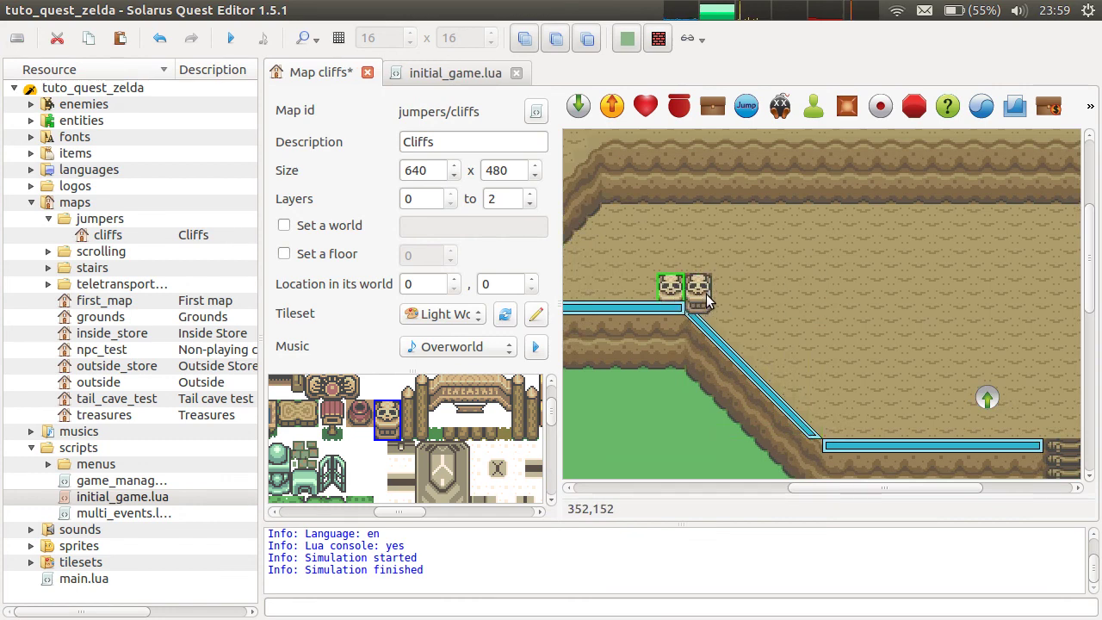
left_click(704, 310)
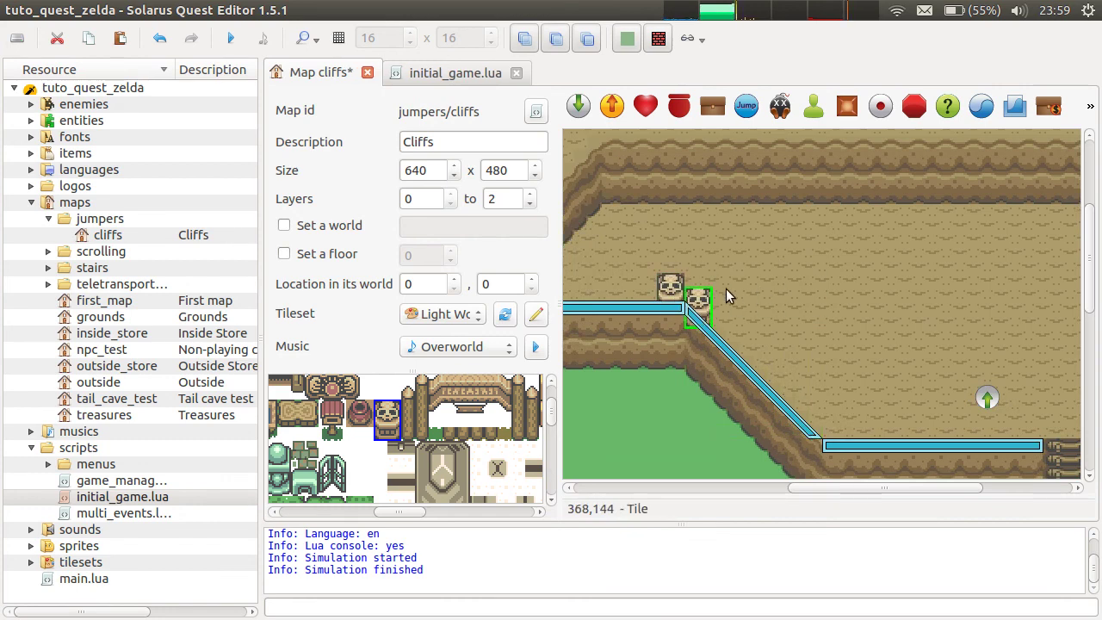
key("ctrl+s")
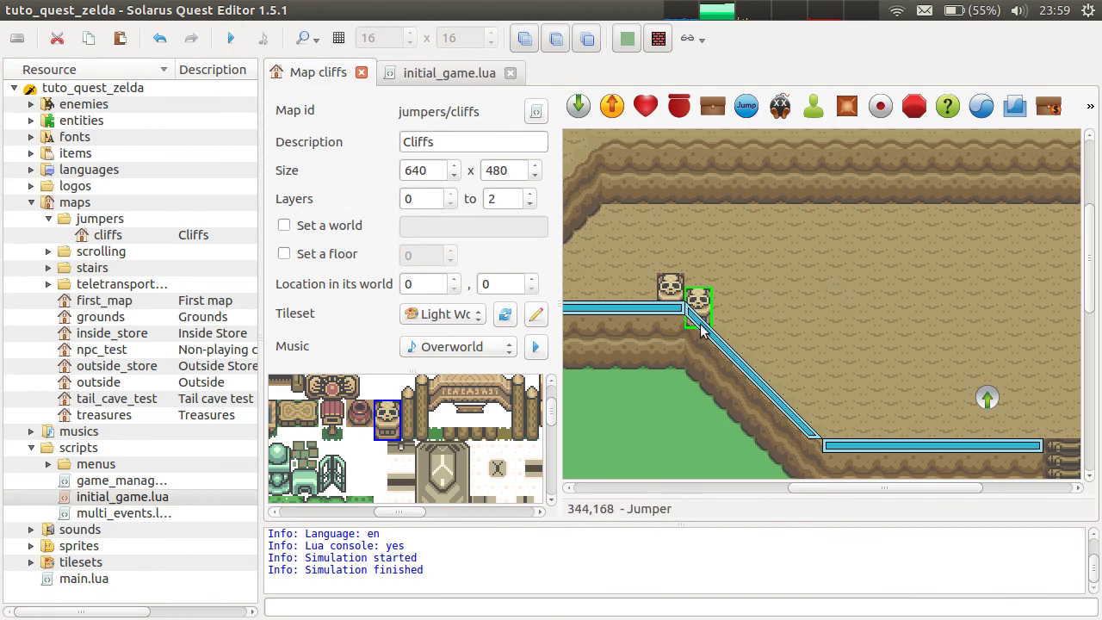
left_click_drag(704, 327, 711, 284)
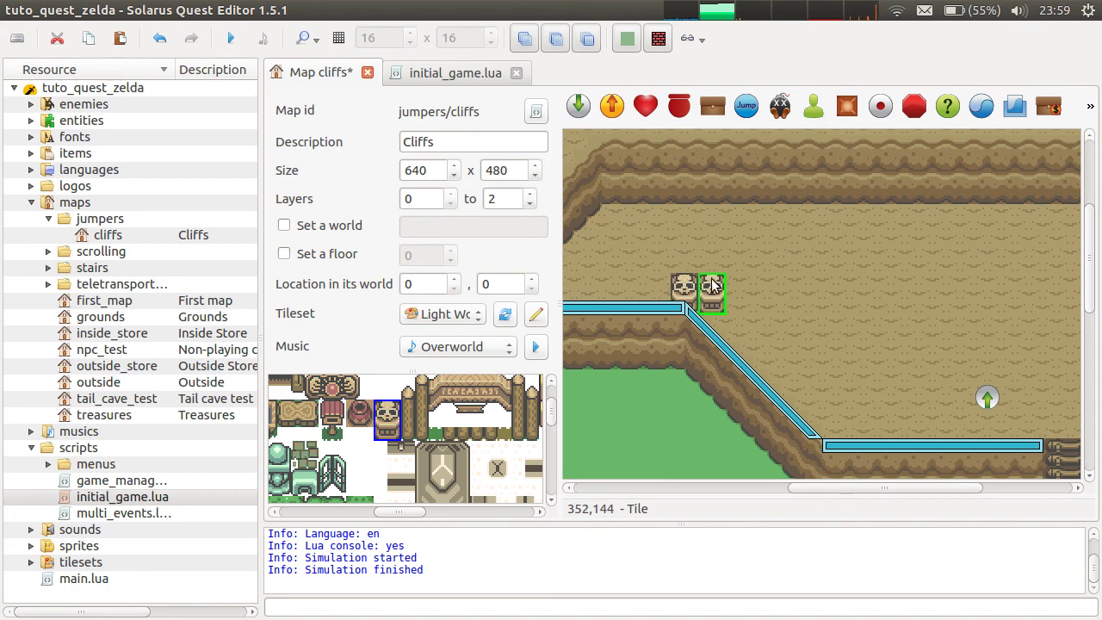
Step: Check the diagonal jumper's jump length in its properties without changing it
double_click(757, 401)
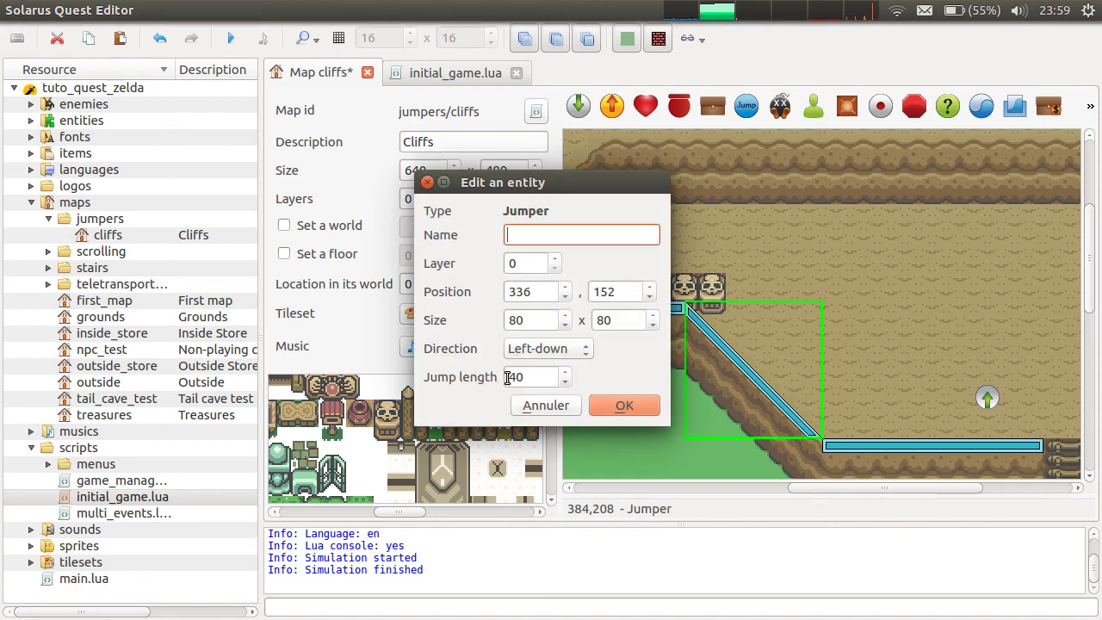
left_click_drag(523, 378, 513, 374)
left_click(544, 408)
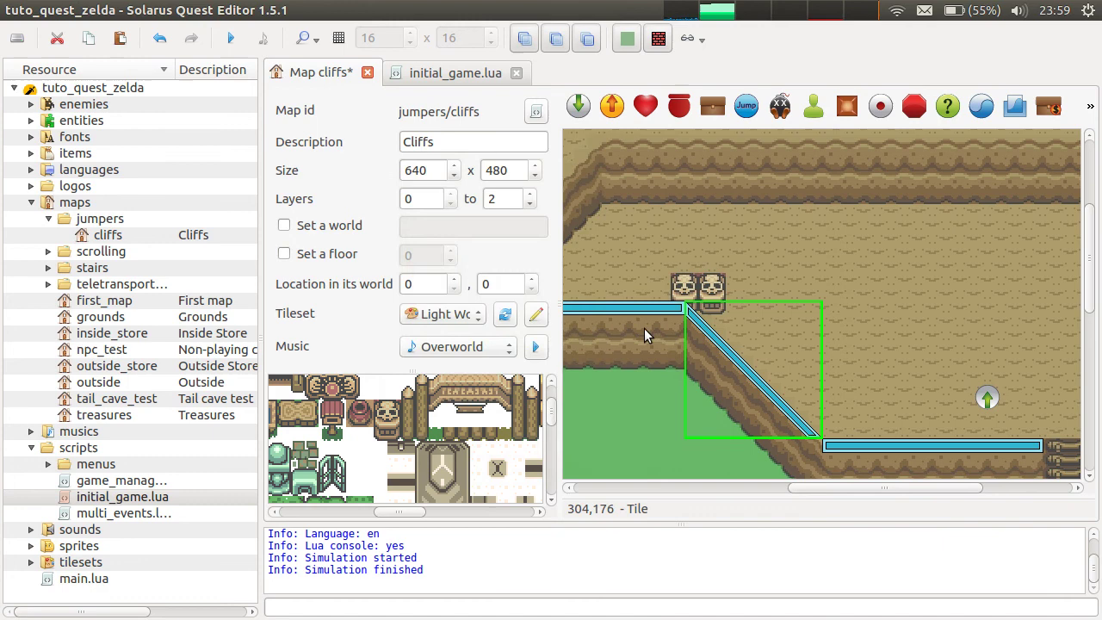
Step: Save the map, run the quest to test jumping off the diagonal cliff near the skull statues, and close the game
key("ctrl+s")
left_click(233, 38)
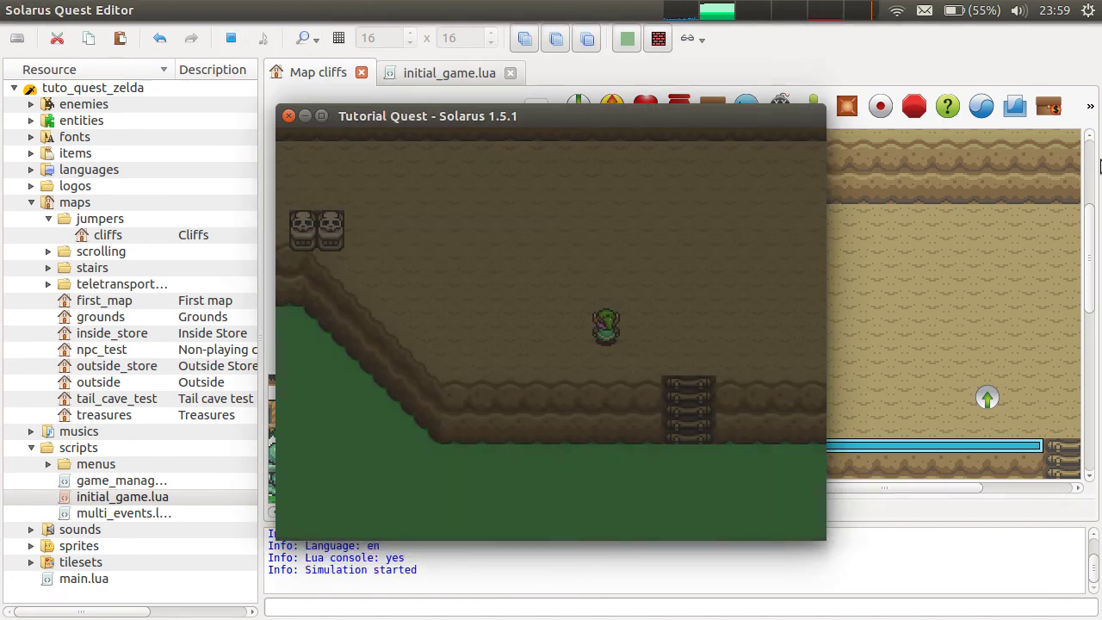
key("Up")
key("Left")
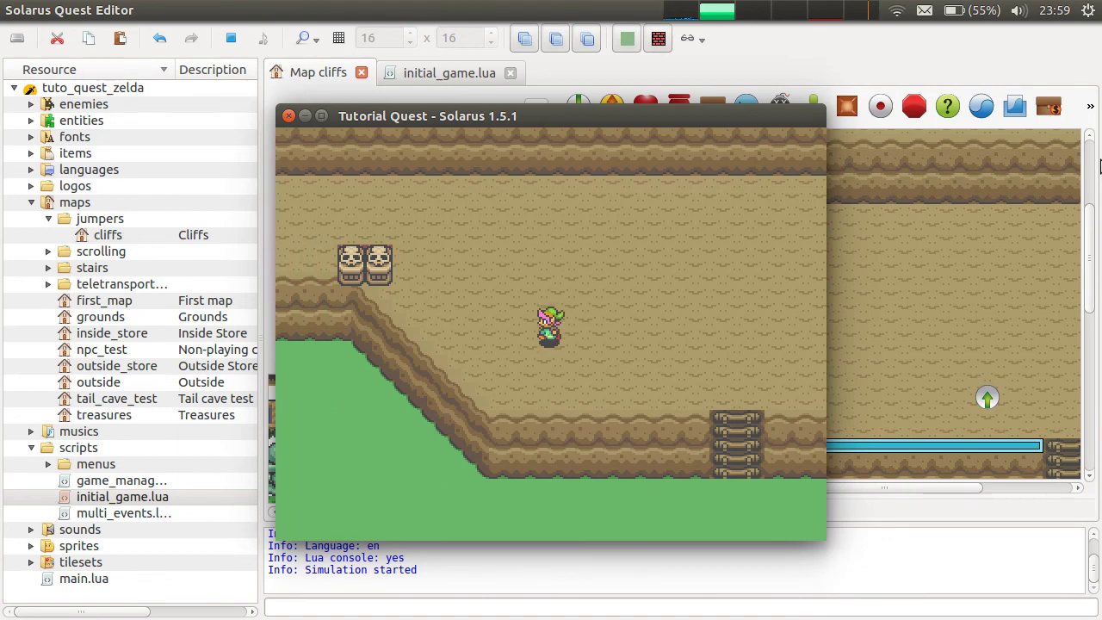
key("Down")
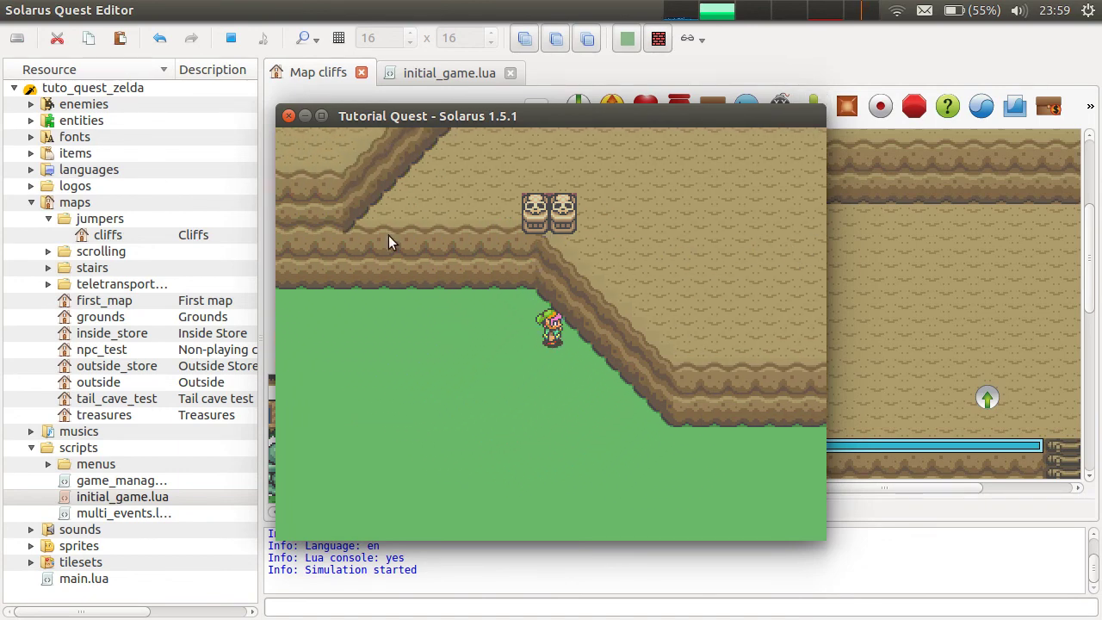
left_click(289, 116)
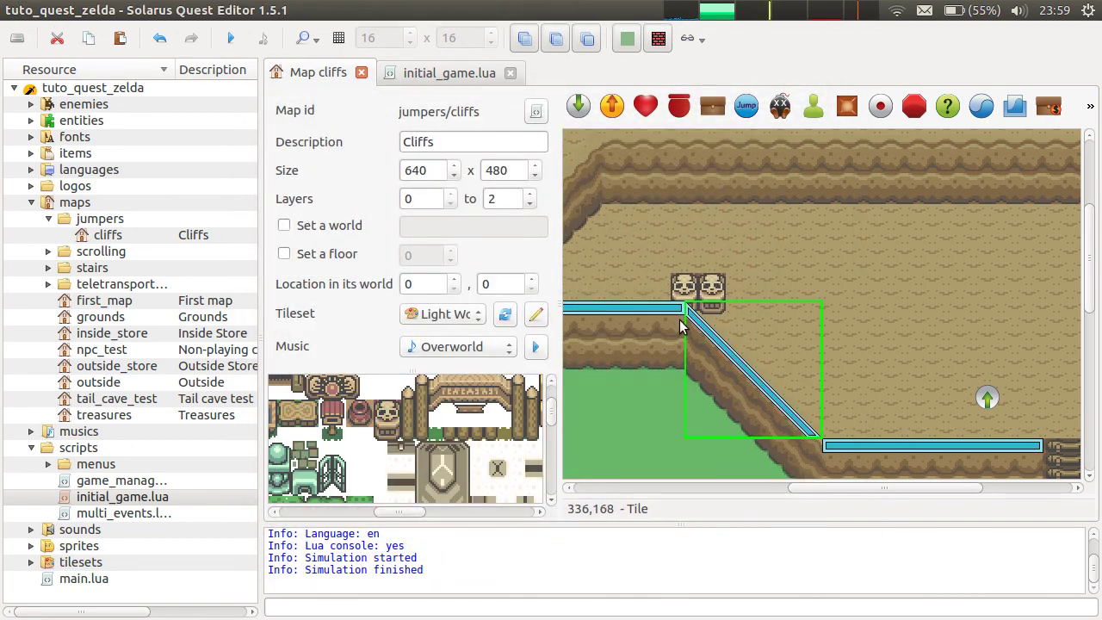
Step: Delete both skull statue tiles above the corner of the upper straight and diagonal cliffs
left_click(699, 281)
key("Delete")
left_click(687, 284)
key("Delete")
Step: Shorten the lower straight jumper so it covers only the stretch of cliff directly beside the ladder, keeping its end against the ladder
middle_click_drag(848, 389, 767, 261)
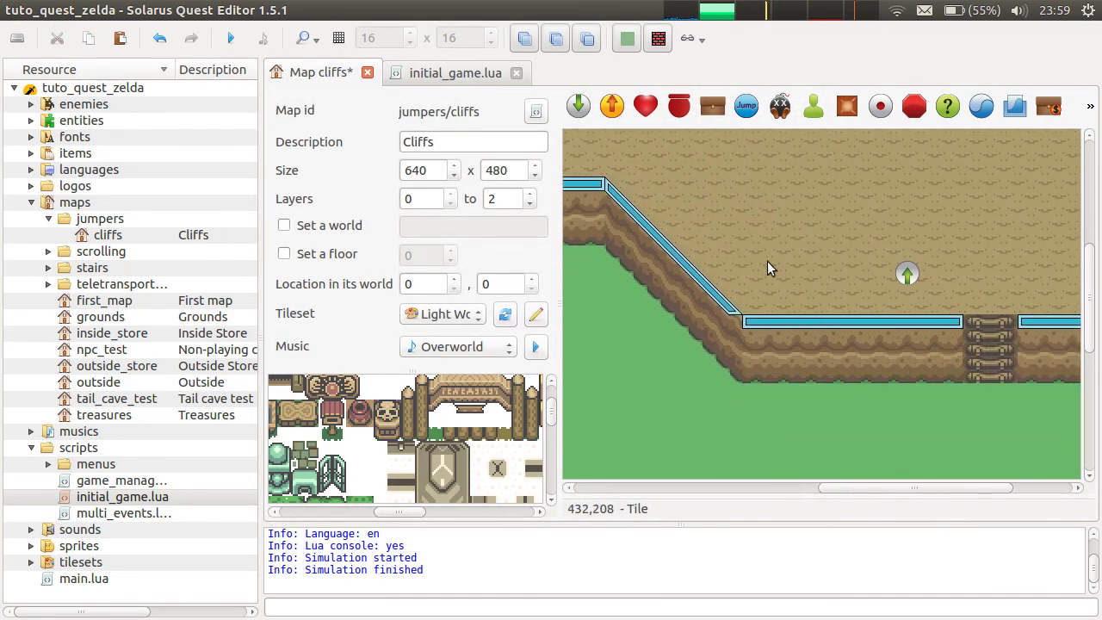
left_click_drag(843, 322, 895, 329)
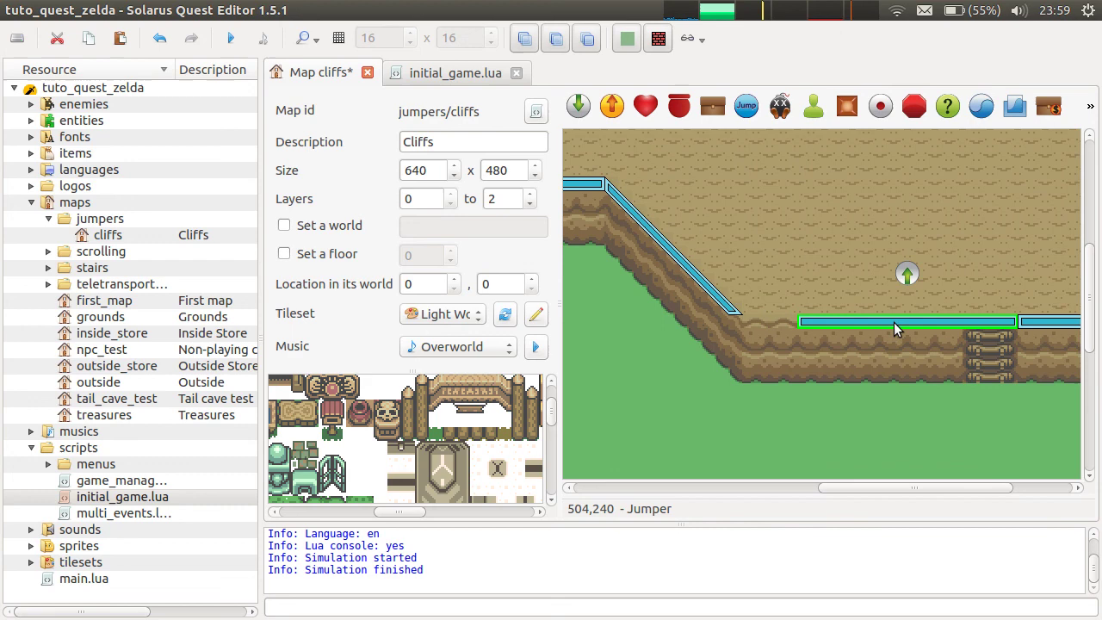
key("r")
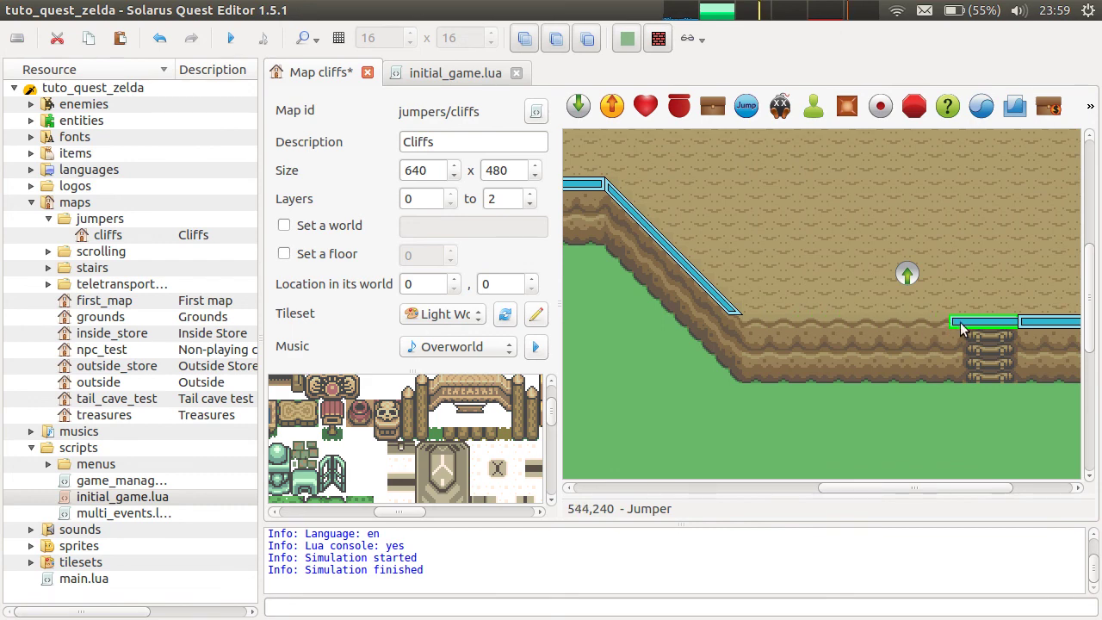
left_click_drag(961, 328, 884, 322)
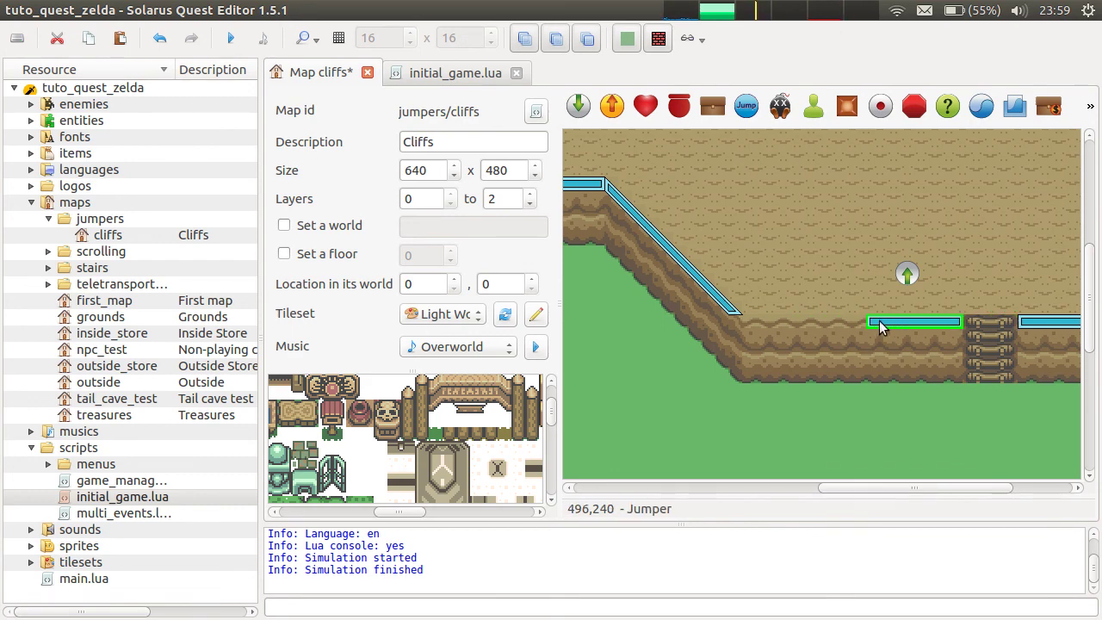
Step: Delete the diagonal jumper and the upper straight jumper from the Cliffs map
left_click(739, 311)
scroll(843, 297, "left", 3)
key("Delete")
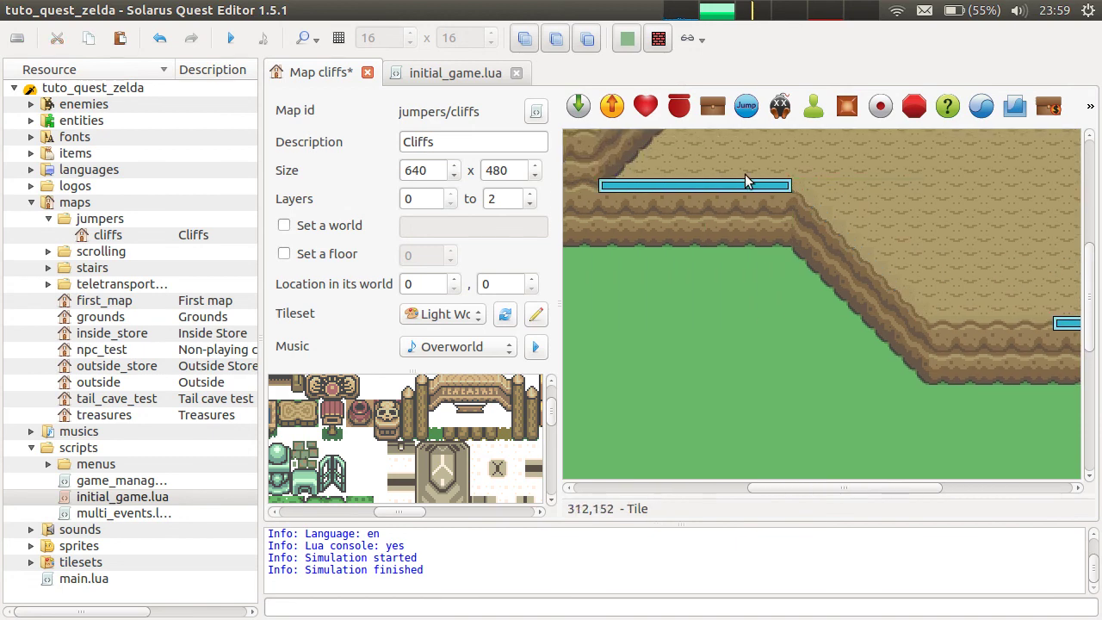
left_click(759, 188)
key("Delete")
Step: Place cliff edge tiles in a row above the lower straight cliff, four tiles wide, and delete the row's green upper strip
middle_click_drag(996, 338, 828, 393)
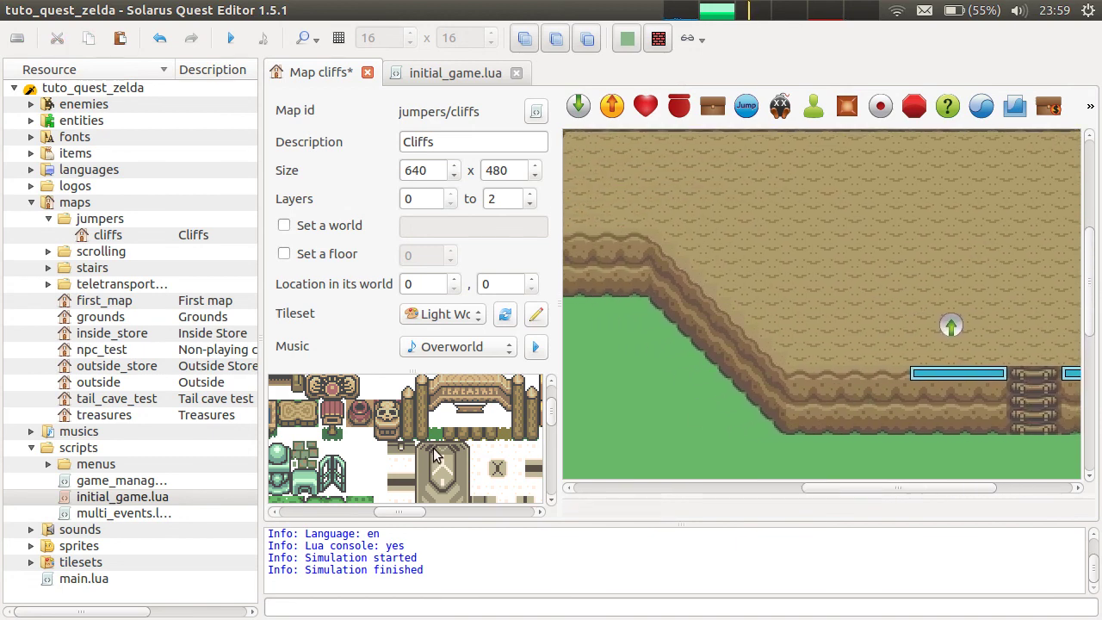
scroll(435, 456, "left", 5)
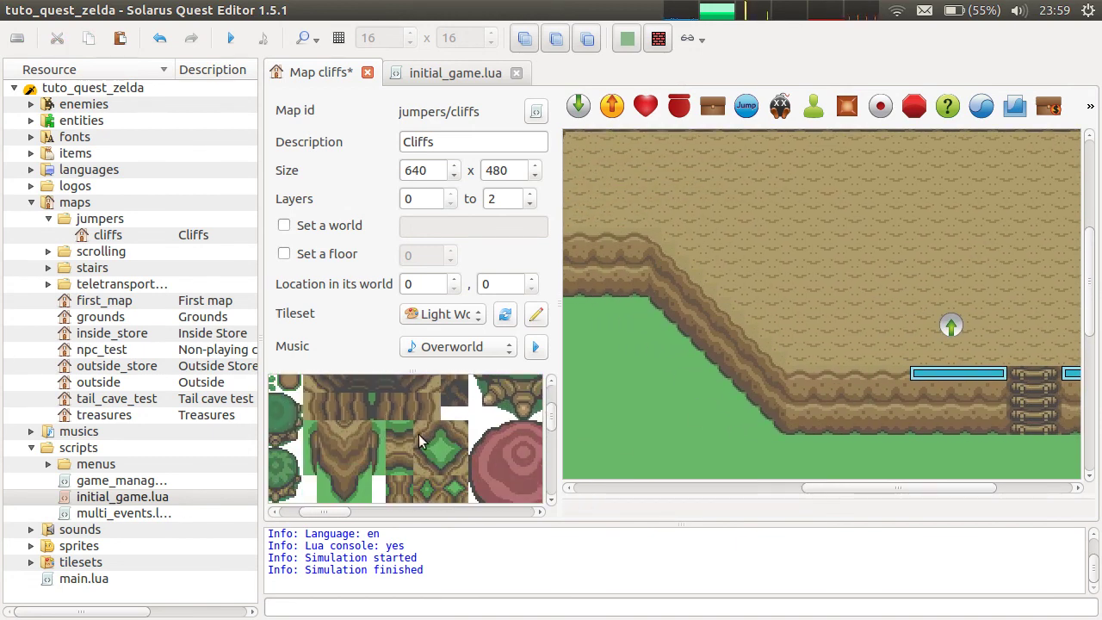
left_click(395, 434)
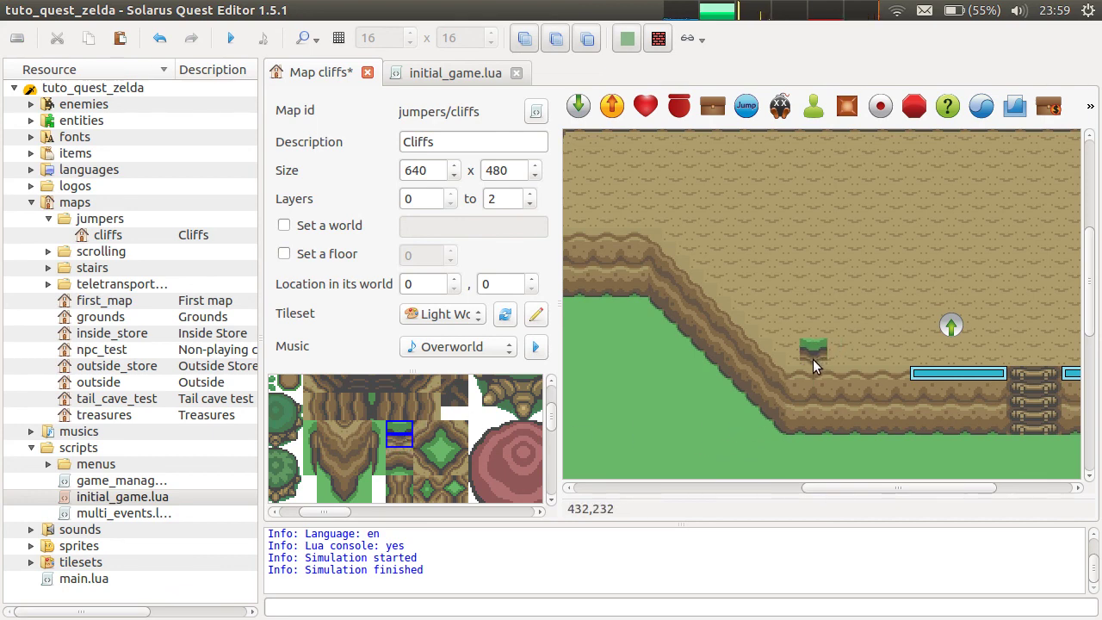
left_click_drag(806, 366, 889, 366)
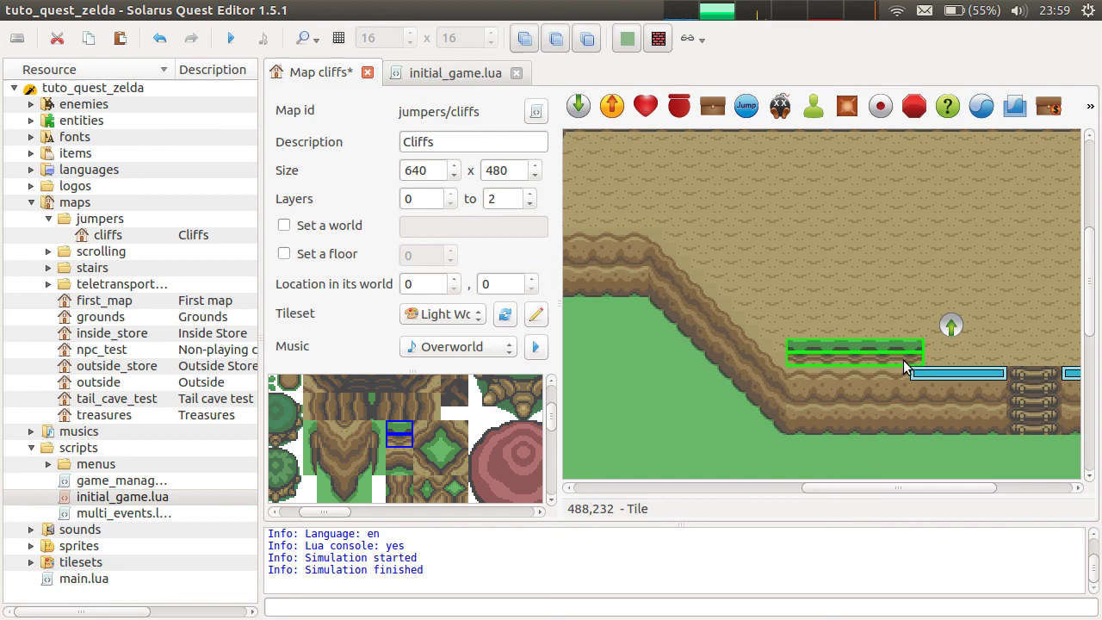
key("Escape")
left_click(877, 348)
key("Delete")
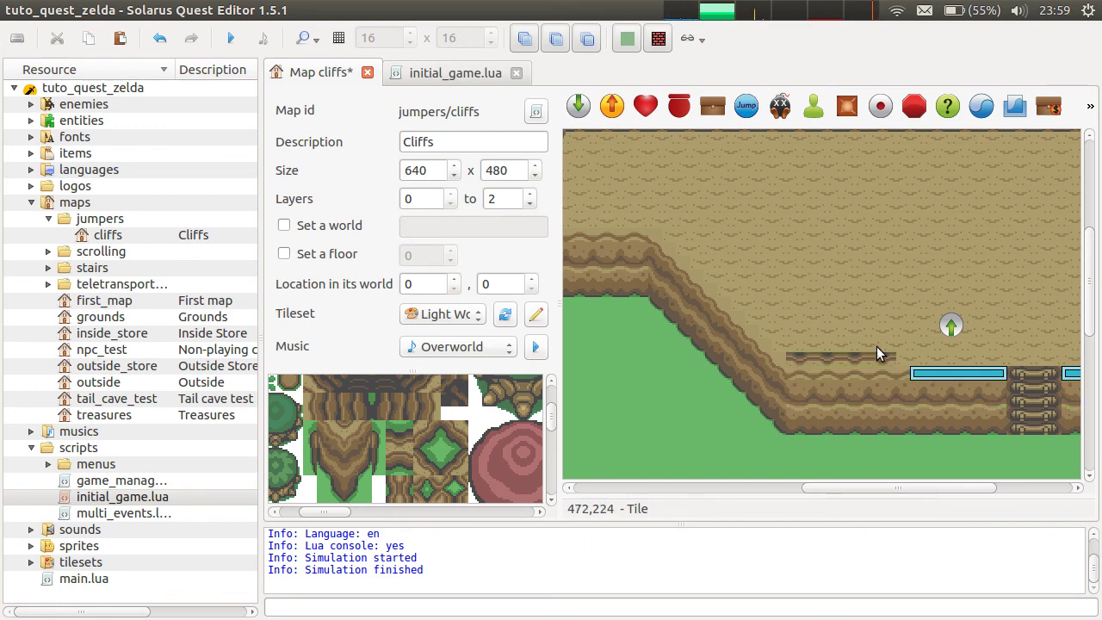
Step: Place a four-tile brown cliff edge strip directly above the dark edge row to complete the low straight ledge
scroll(403, 425, "down", 10)
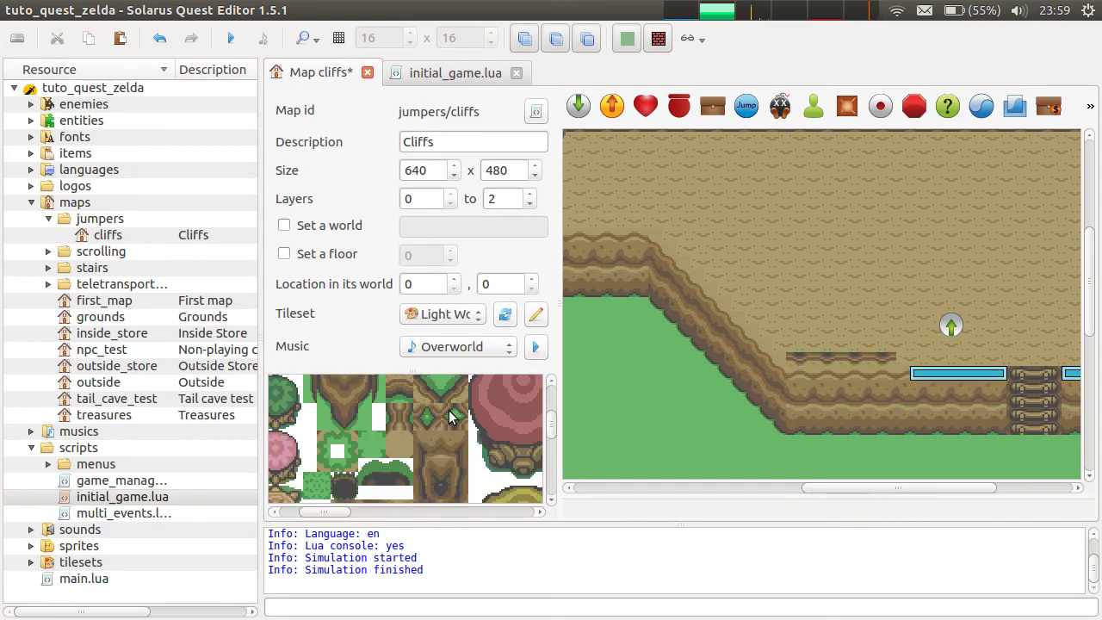
scroll(439, 422, "down", 1)
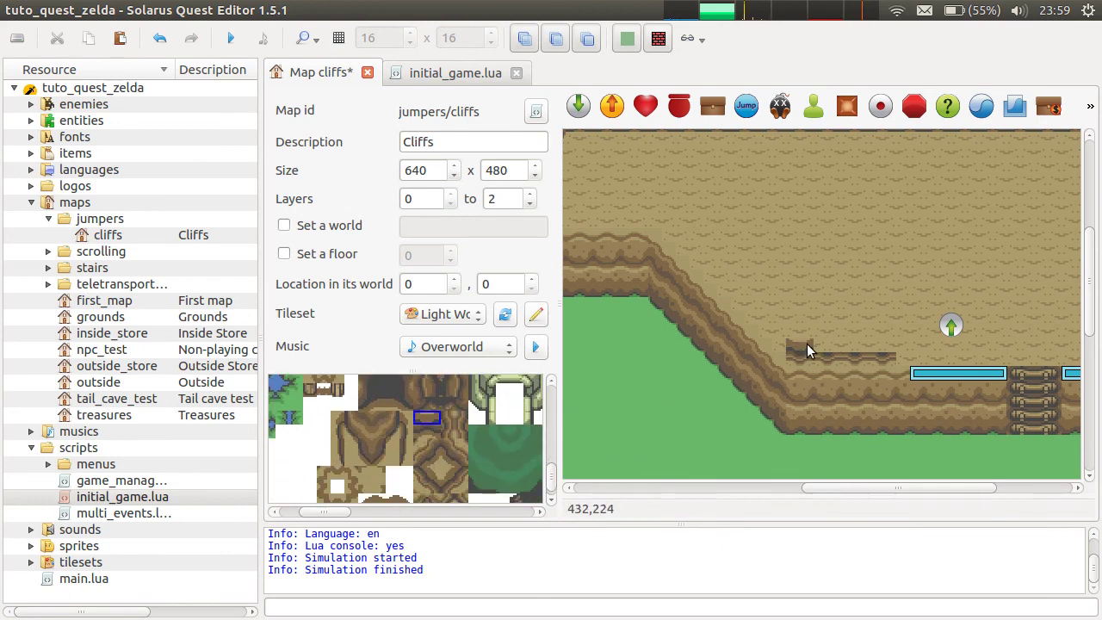
left_click_drag(798, 347, 882, 353)
scroll(796, 422, "down", 2)
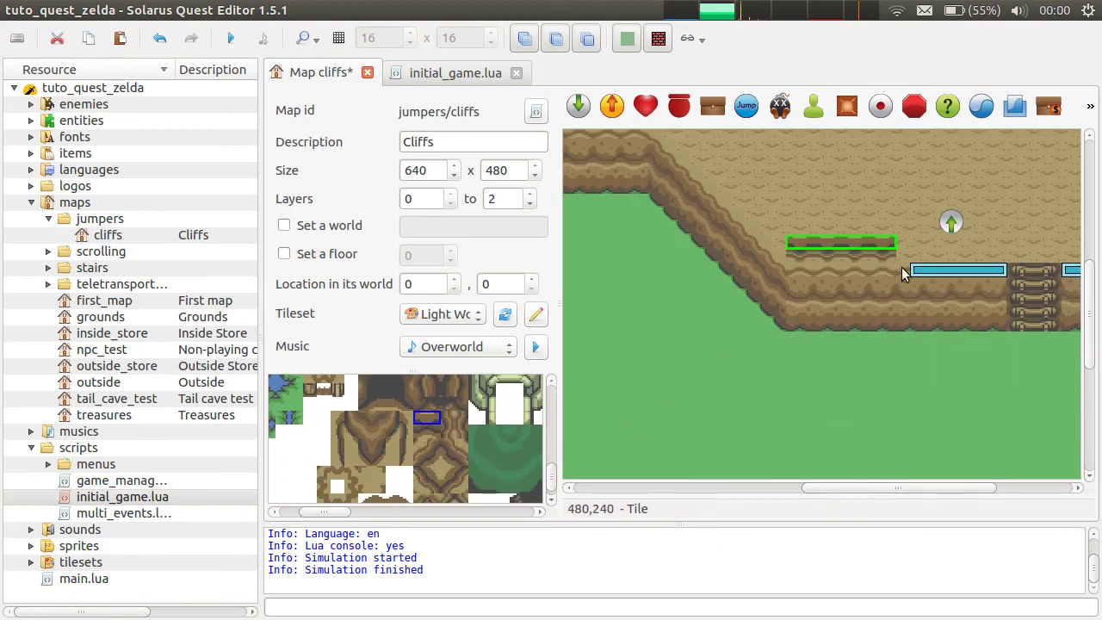
Step: Finish the ledge's end near the ladder with a small corner tile and a diagonal edge tile brought to back, and save the map
left_click(915, 272)
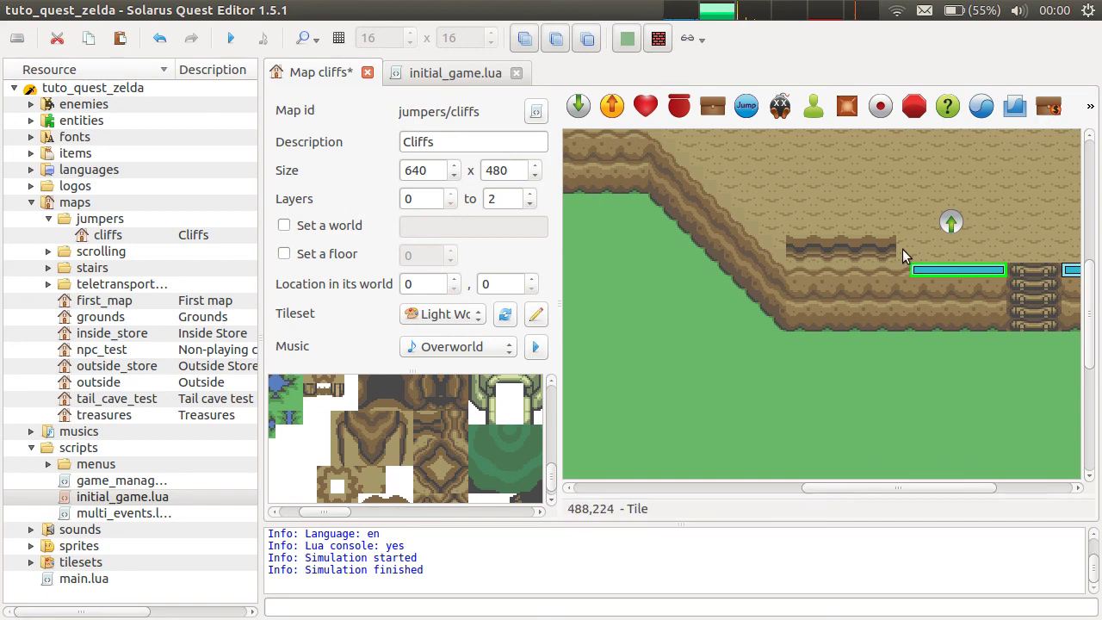
scroll(515, 447, "down", 2)
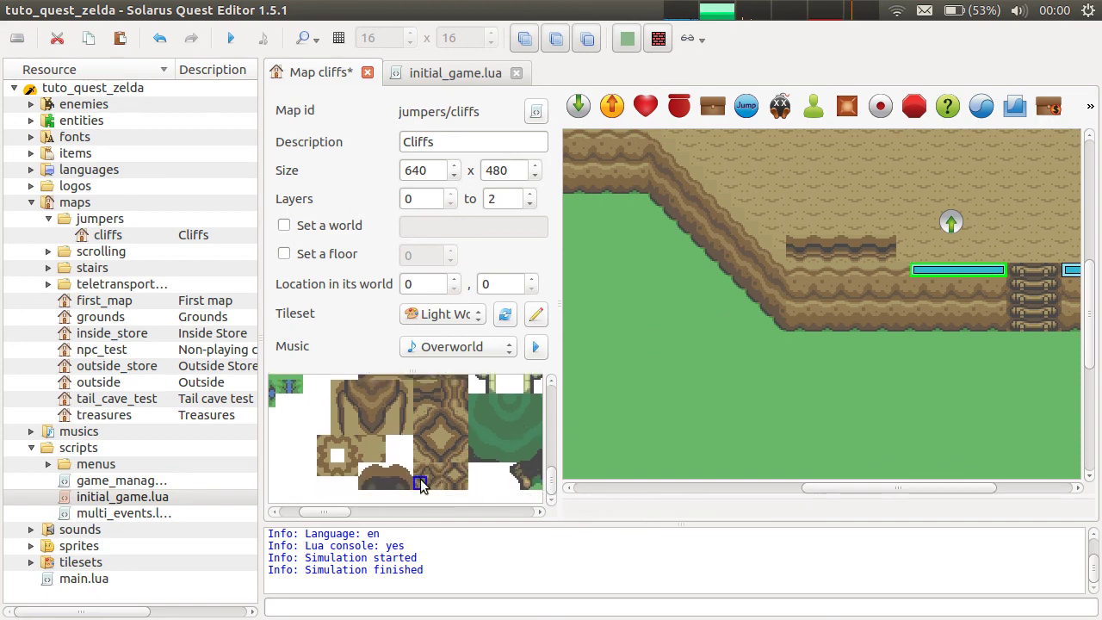
left_click(901, 263)
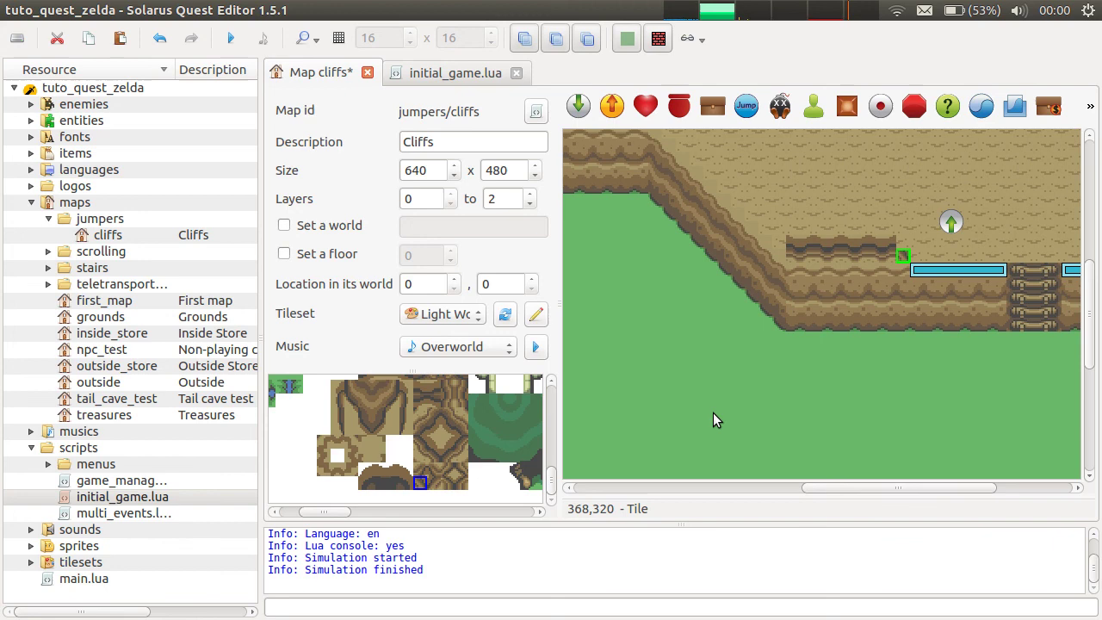
left_click(428, 441)
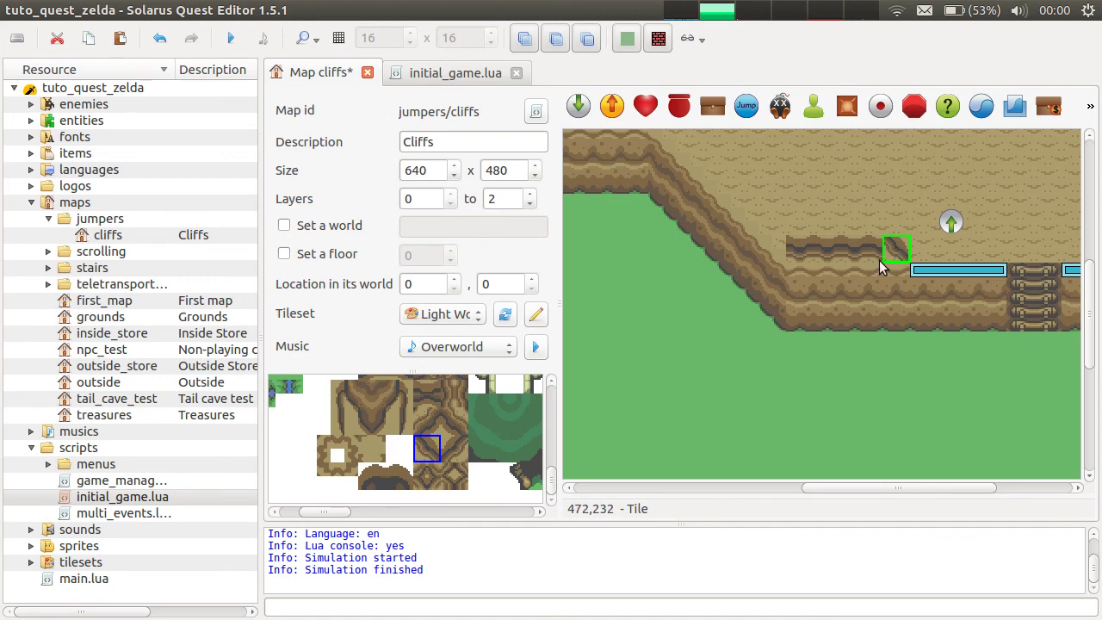
right_click(895, 252)
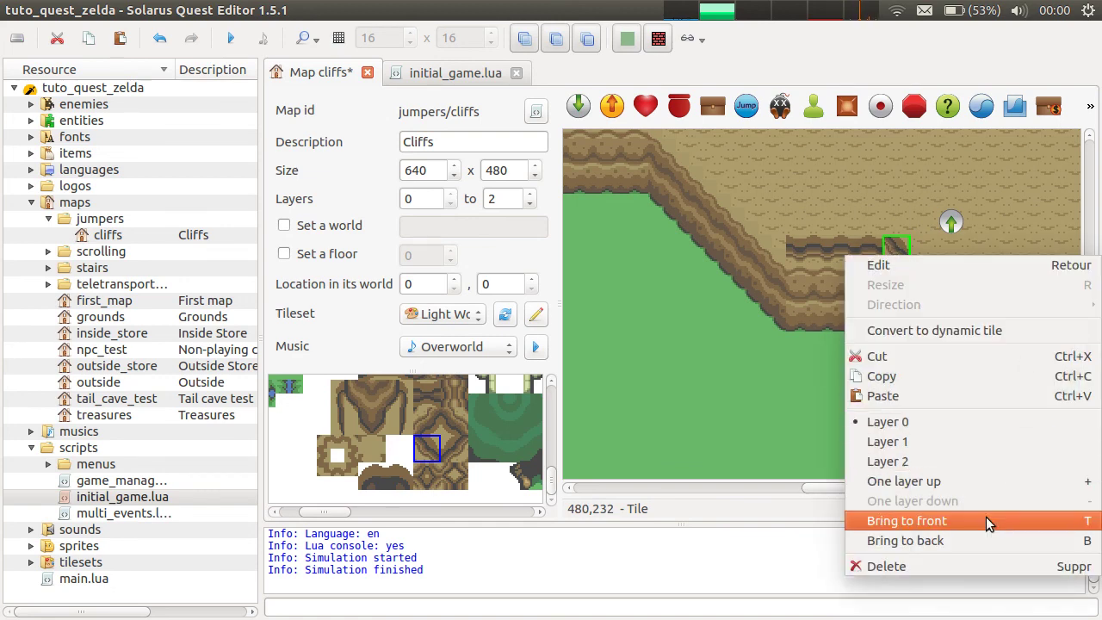
left_click(978, 542)
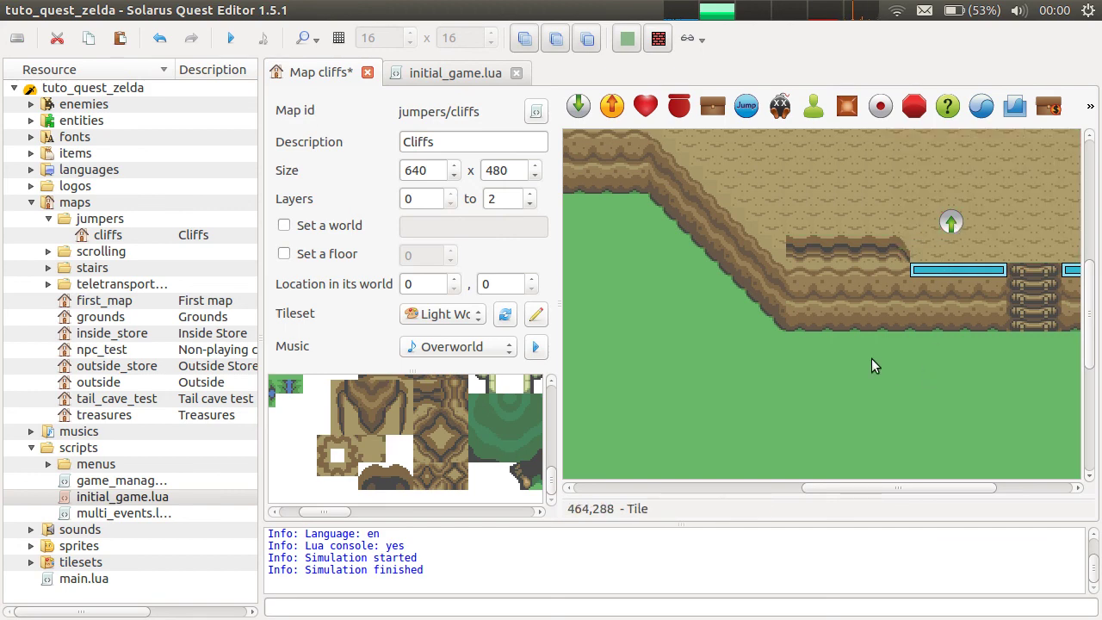
key("ctrl+s")
Step: Place a continuous chain of diagonal edge tiles from the low straight ledge up along the diagonal cliff to its upper corner
scroll(875, 344, "up", 3)
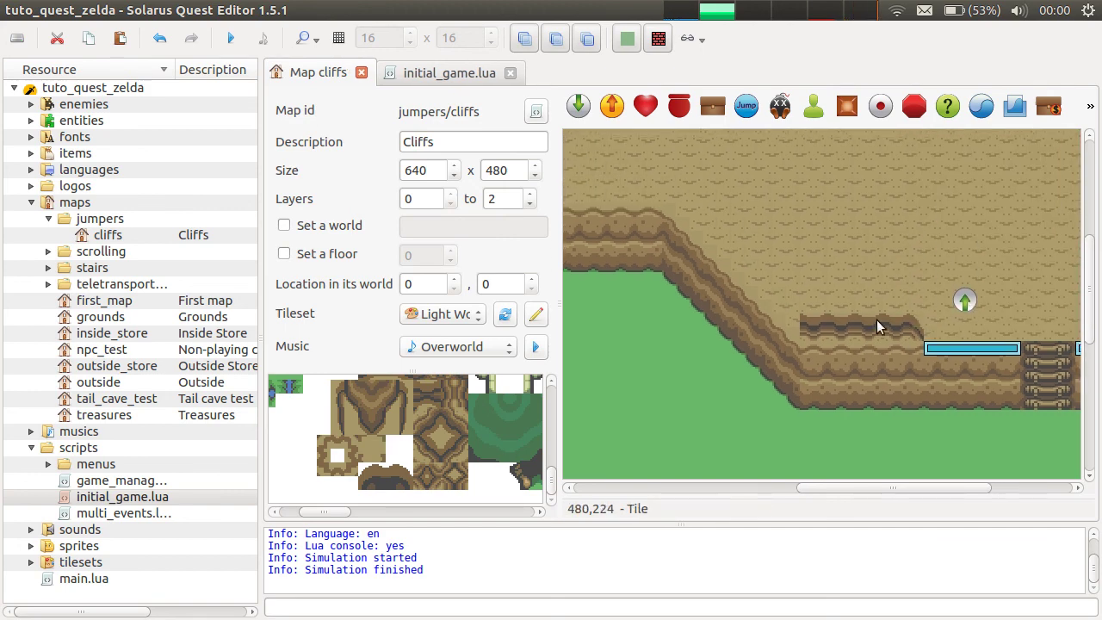
left_click(426, 452)
scroll(843, 377, "up", 2)
scroll(842, 377, "left", 2)
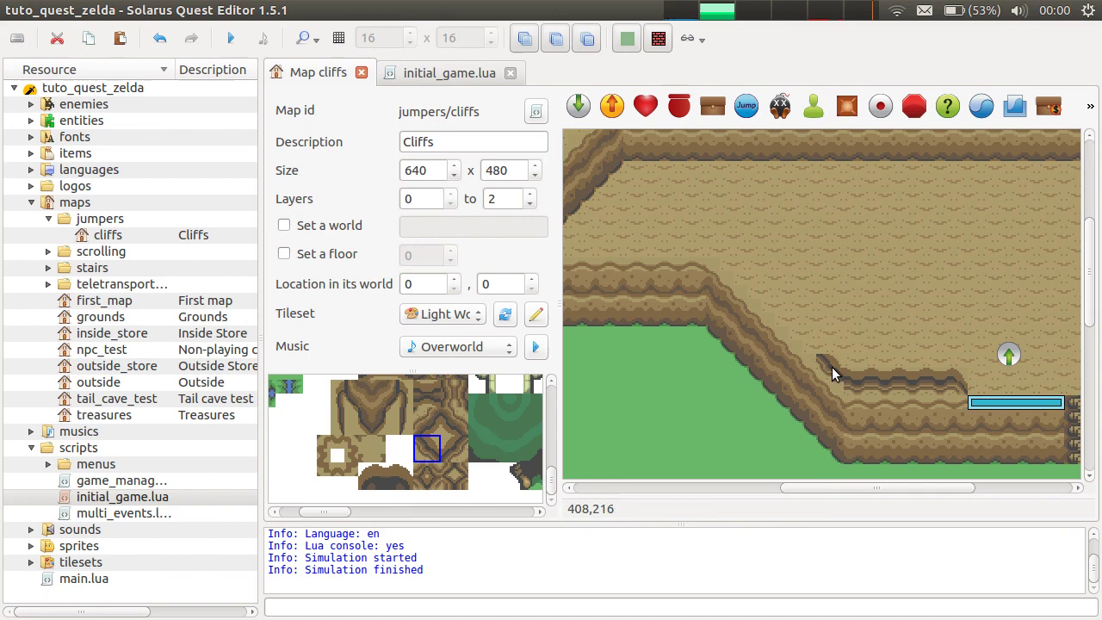
left_click(833, 368)
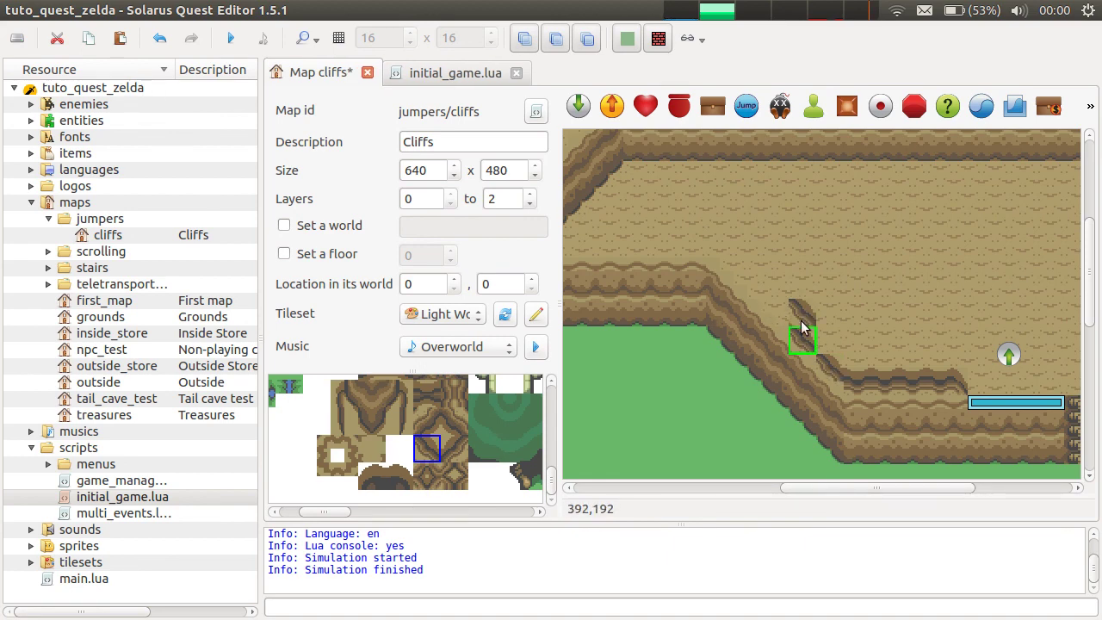
left_click(778, 320)
left_click(729, 269)
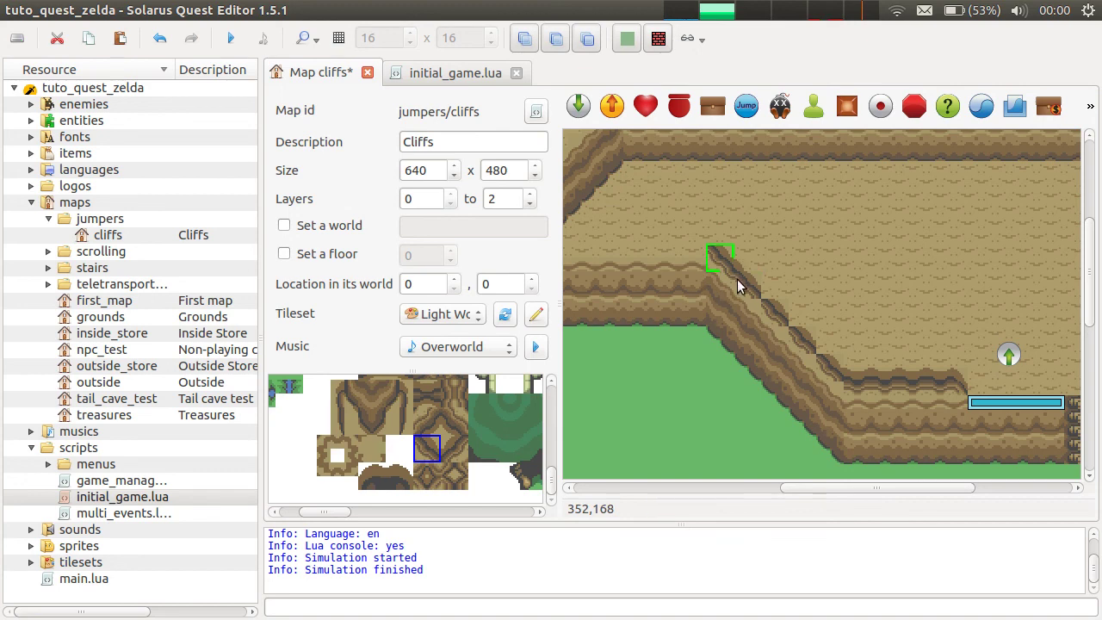
left_click(768, 308)
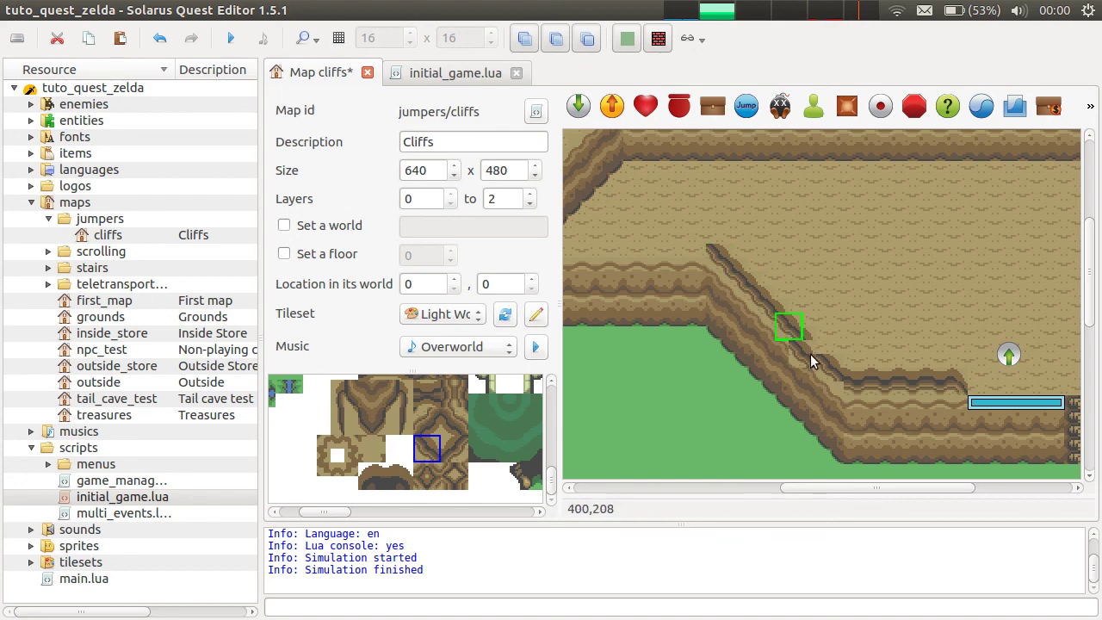
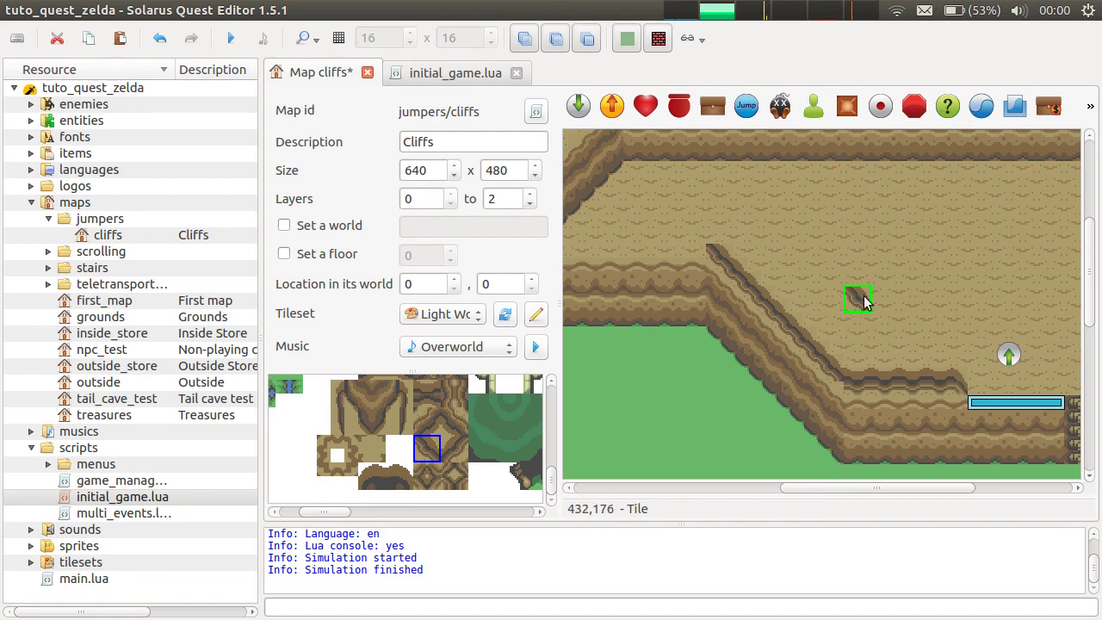
left_click(864, 389)
left_click(893, 317)
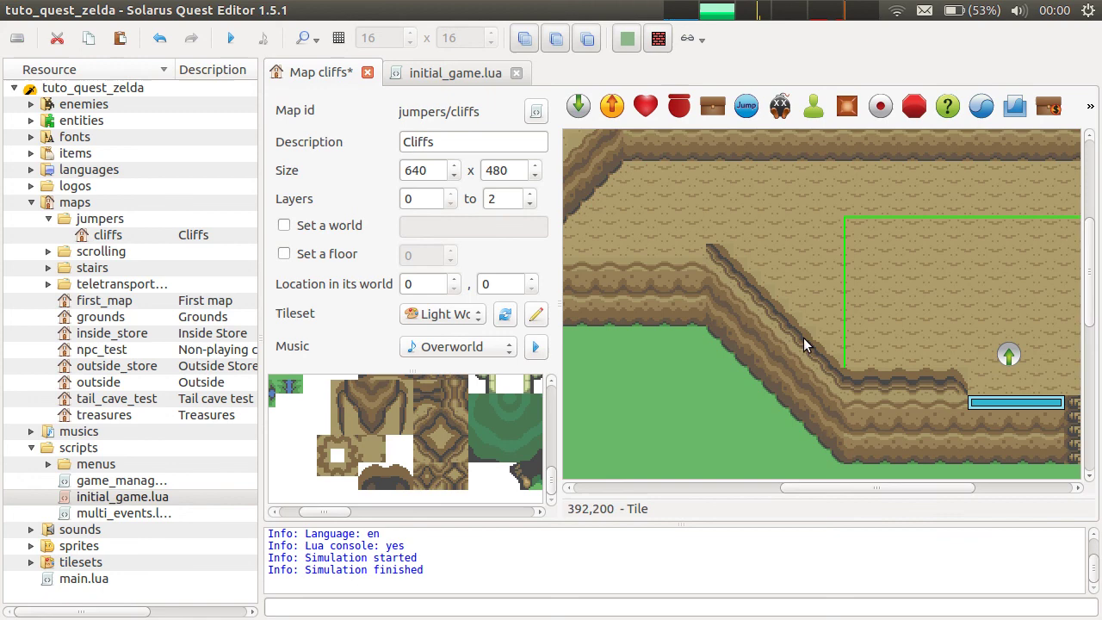
Step: Copy the straight ledge to the upper end of the diagonal ledge, above the upper cliff, and resize it to three tiles wide
middle_click_drag(756, 333, 825, 325)
left_click(933, 370)
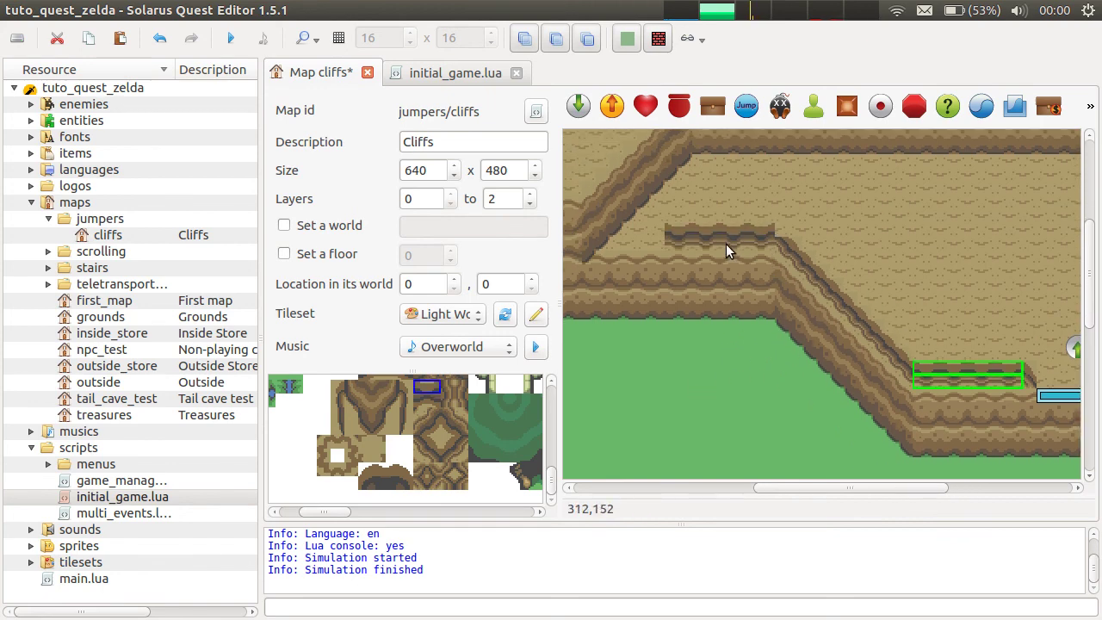
left_click_drag(729, 244, 748, 246)
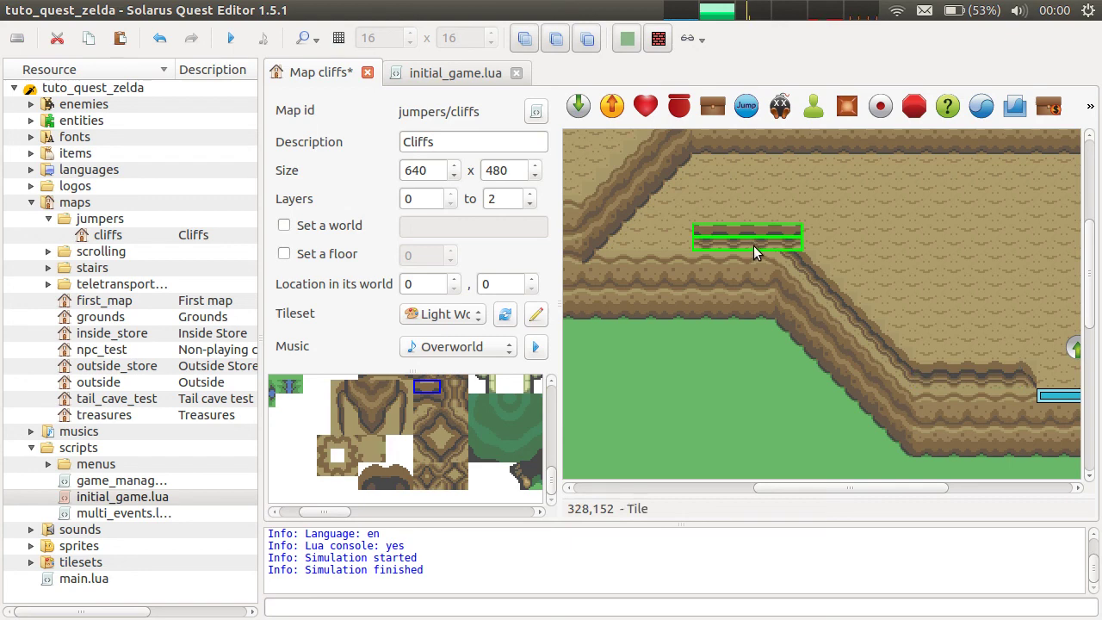
right_click(758, 242)
left_click(804, 274)
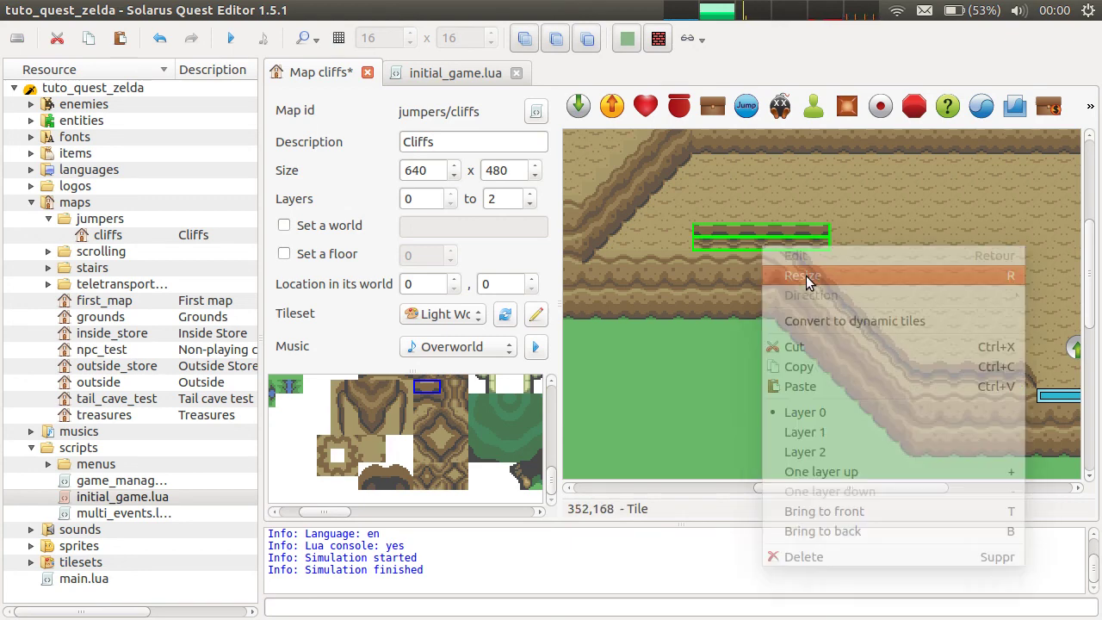
left_click(755, 232)
left_click(830, 239)
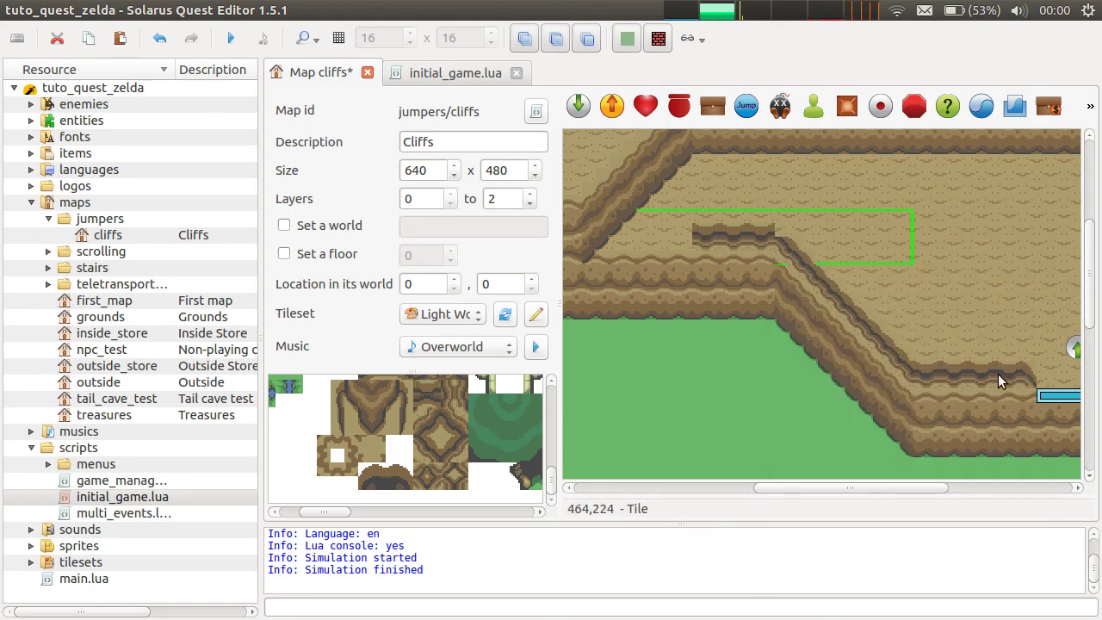
Step: Join the upper straight ledge to the diagonal ledge with one more diagonal edge tile, bring the straight strips to front, and save the map
left_click(430, 453)
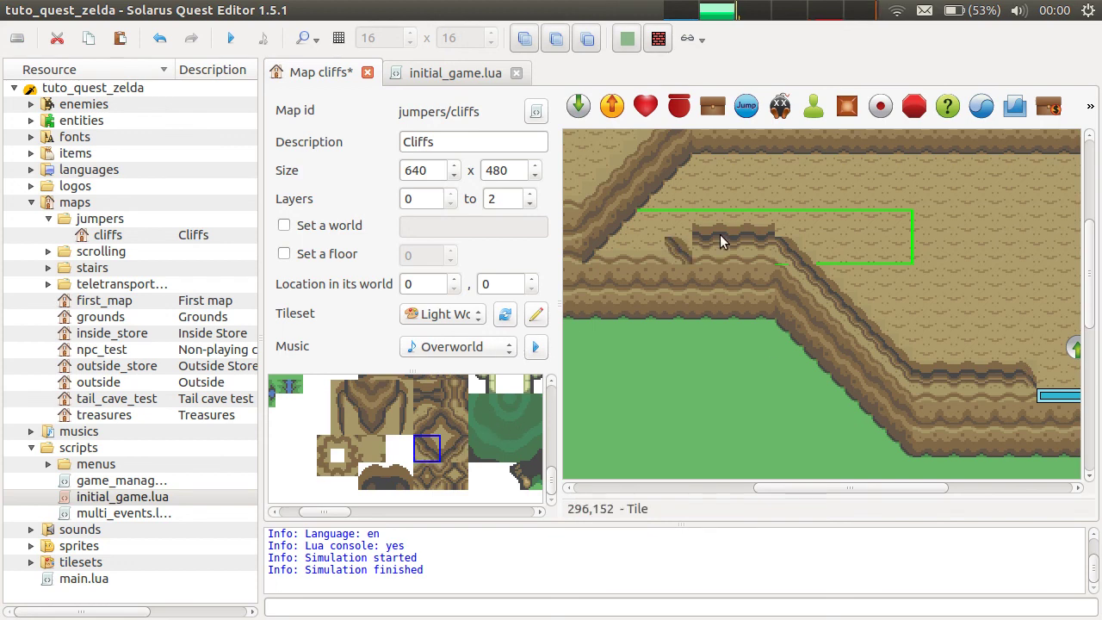
left_click(750, 239)
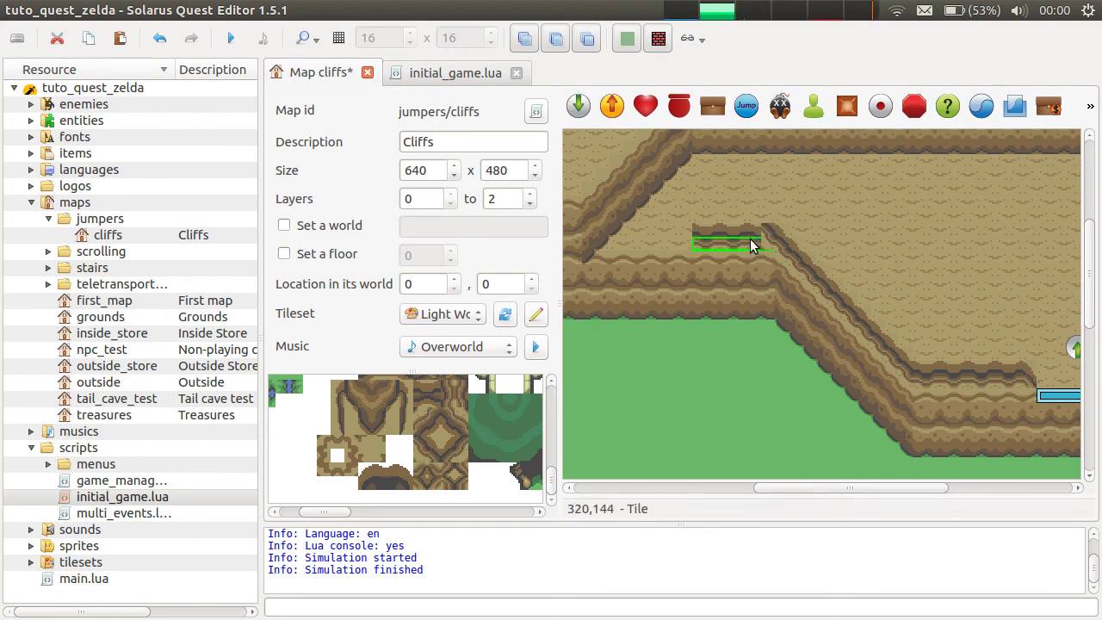
left_click(746, 228)
key("t")
left_click(813, 257)
key("ctrl+s")
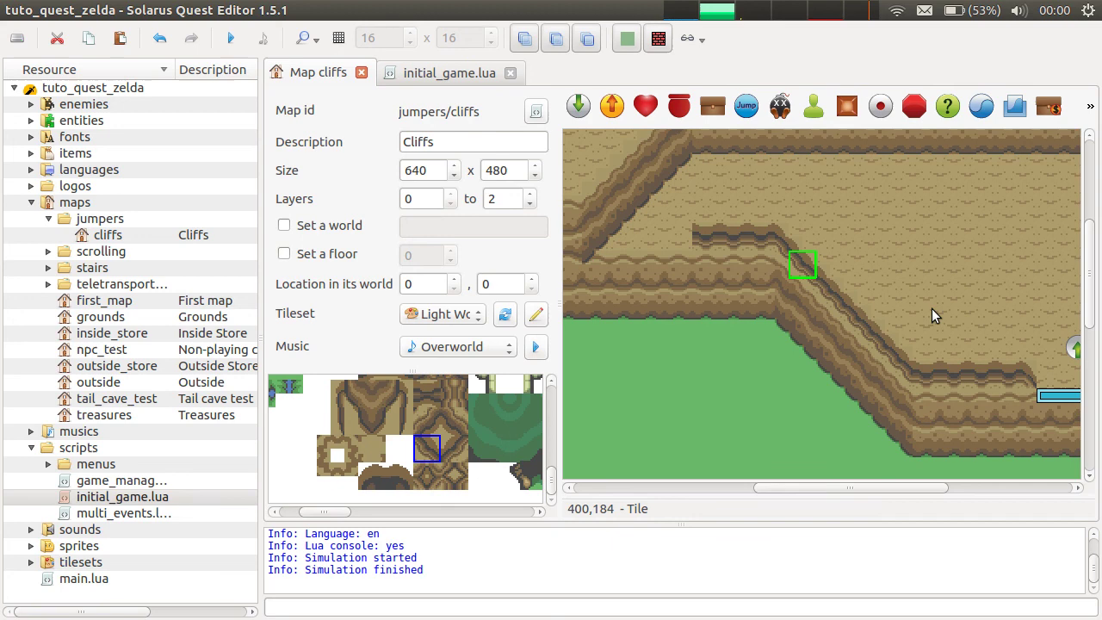
Step: Finish the free end of the upper straight ledge with a small corner tile and a diagonal edge tile
left_click(439, 484)
left_click(684, 246)
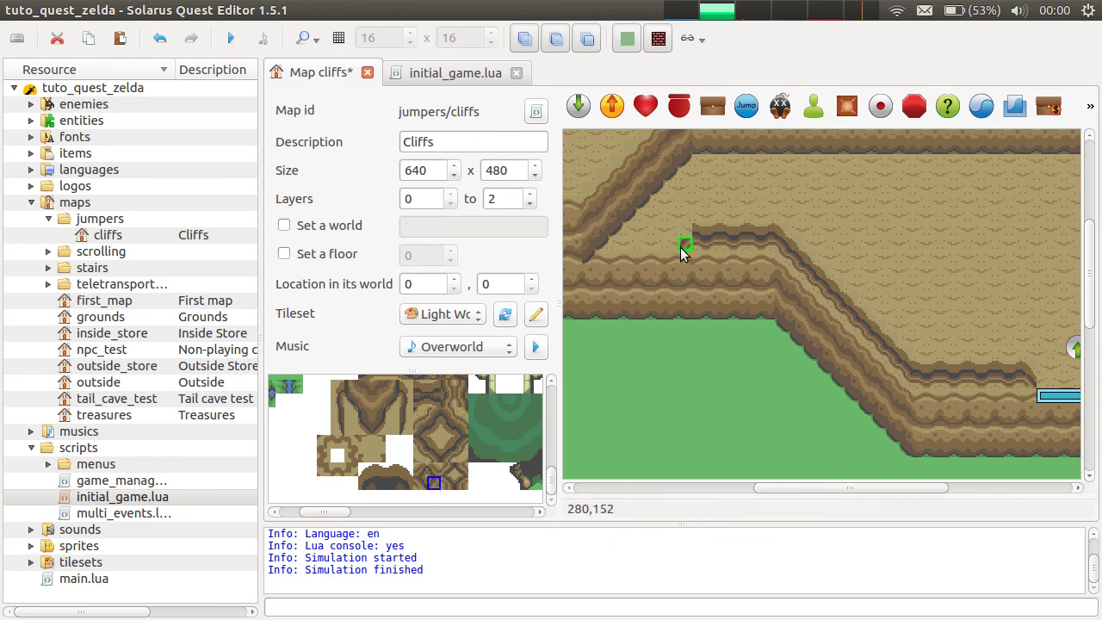
left_click(454, 448)
left_click(693, 243)
key("Escape")
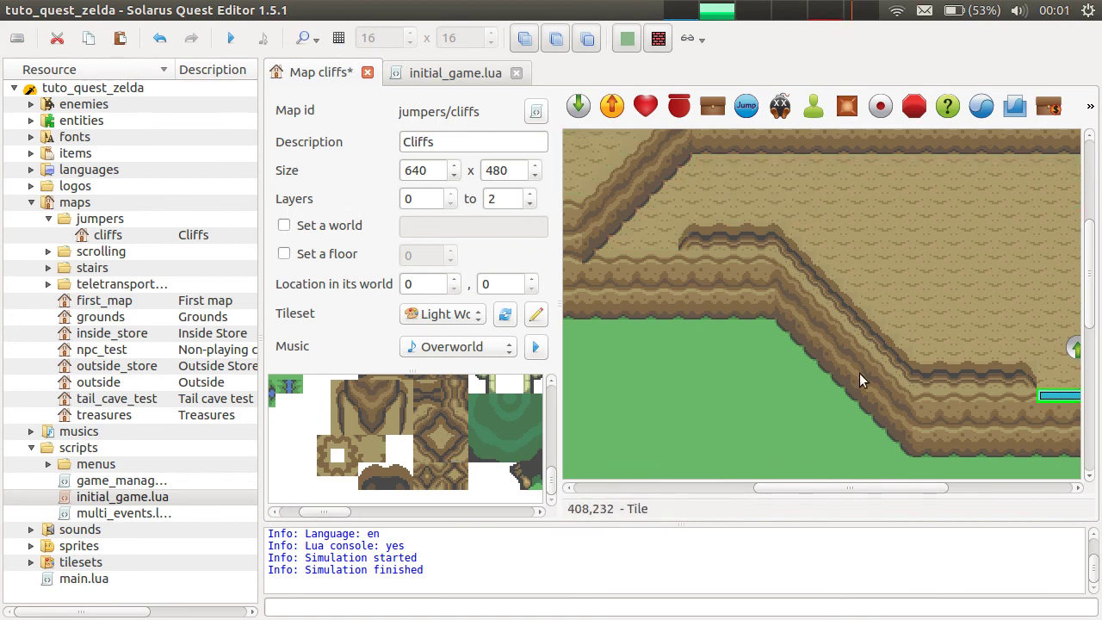
Step: Paste a copy of the horizontal jumper into the gap between the diagonal cliff and the upper ledge's end, fit it to the gap, and save the map
key("ctrl+v")
left_click(653, 257)
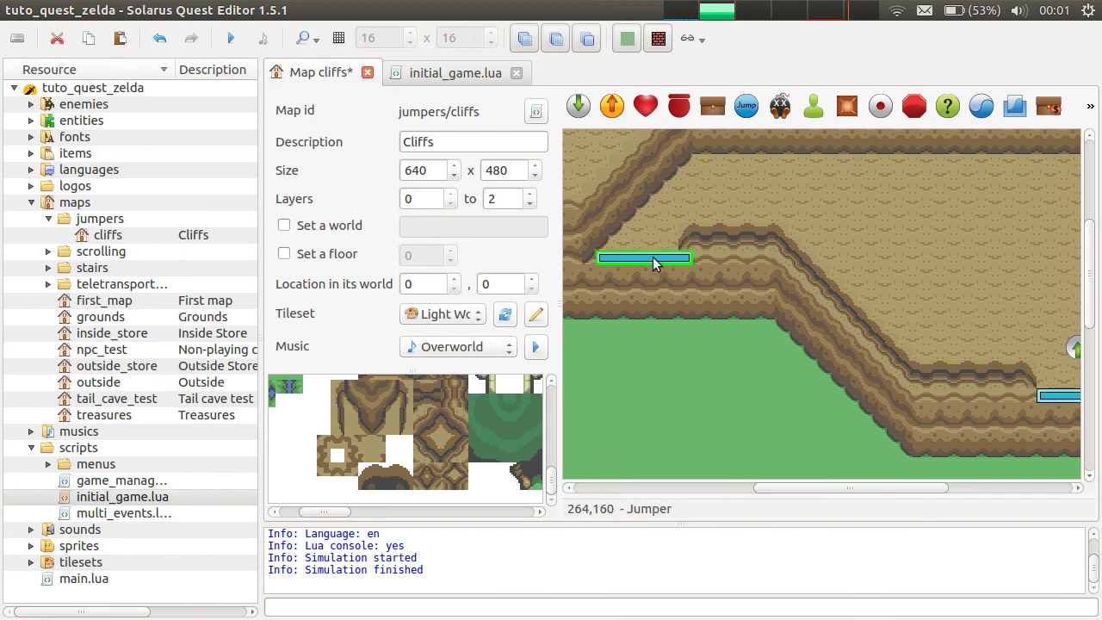
key("r")
left_click(665, 256)
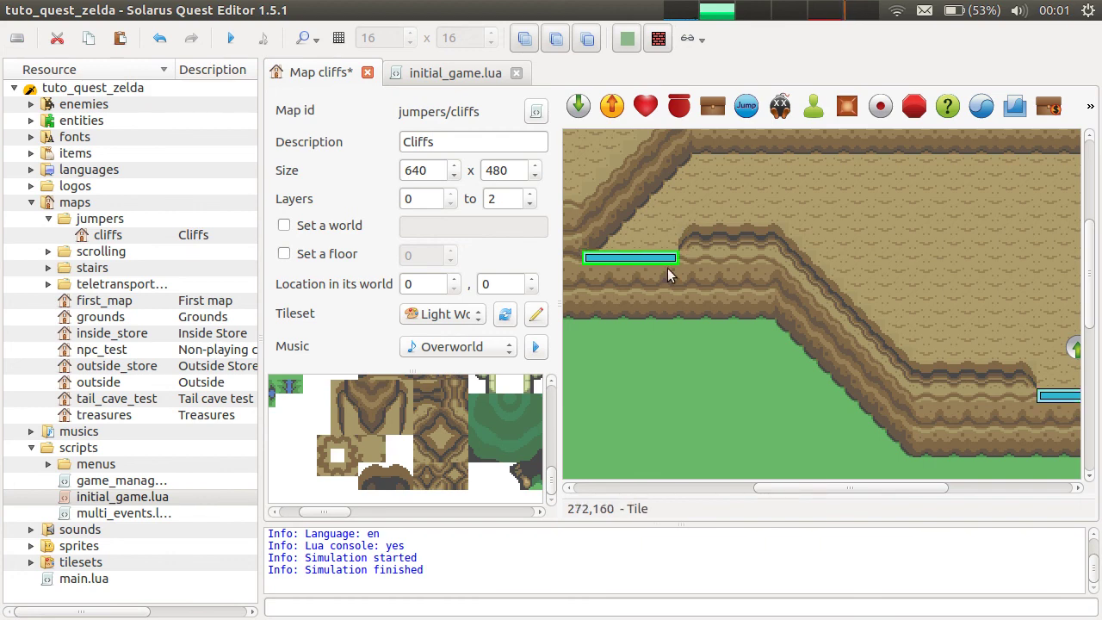
middle_click_drag(669, 275, 694, 279)
key("ctrl+s")
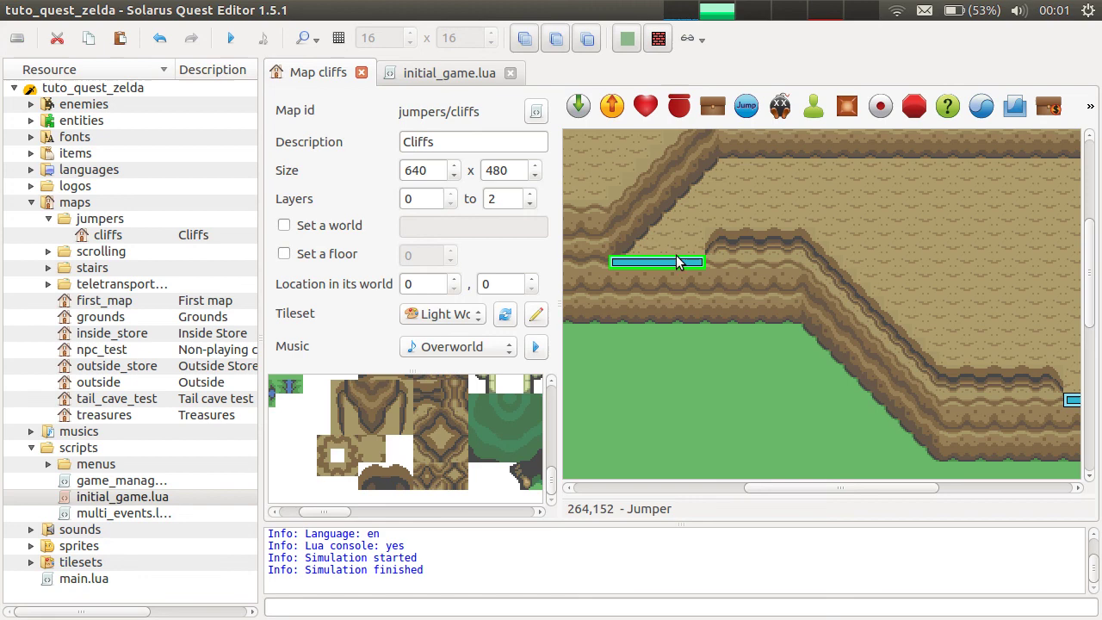
Step: Run the quest and walk the hero along the new ledge to the gap at its upper end to test the jump down the cliff
left_click(230, 38)
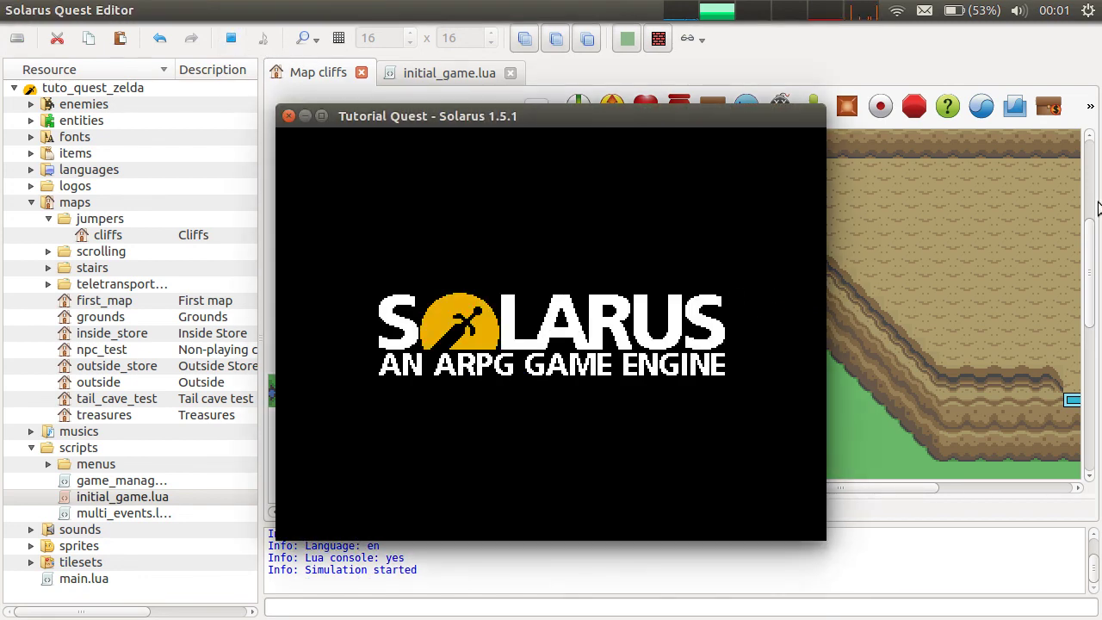
key("Left")
key("Down")
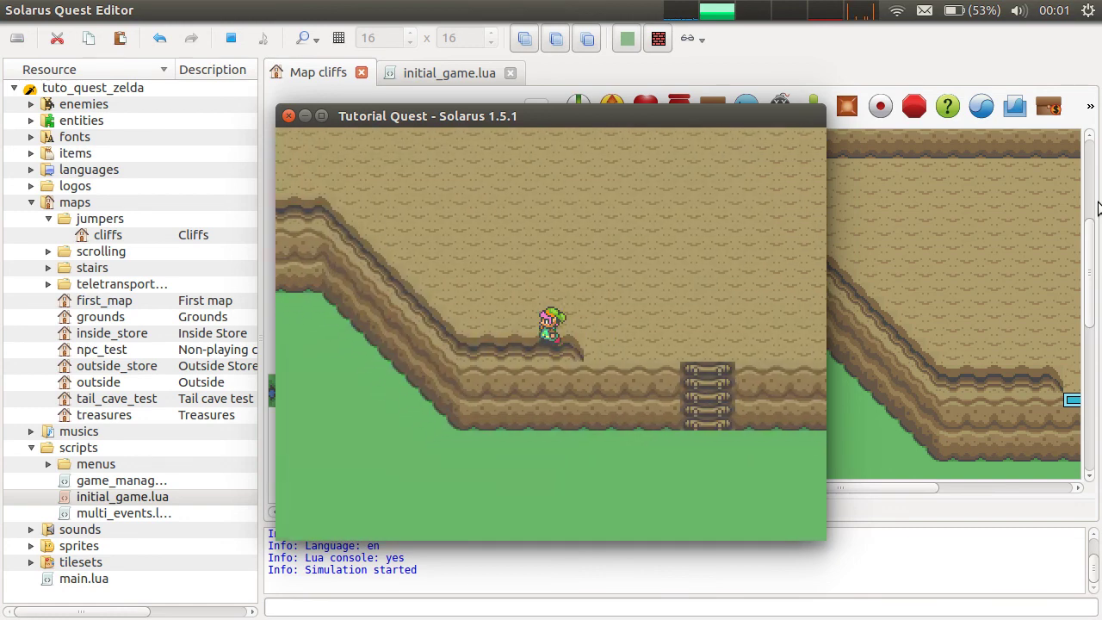
key("Left")
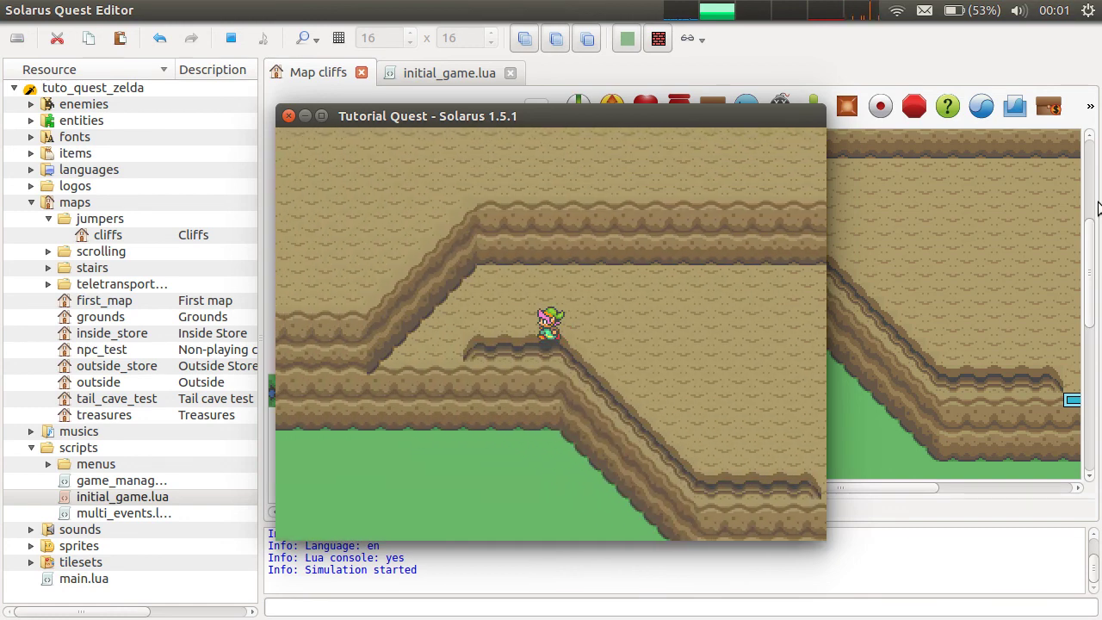
key("Down")
key("Left")
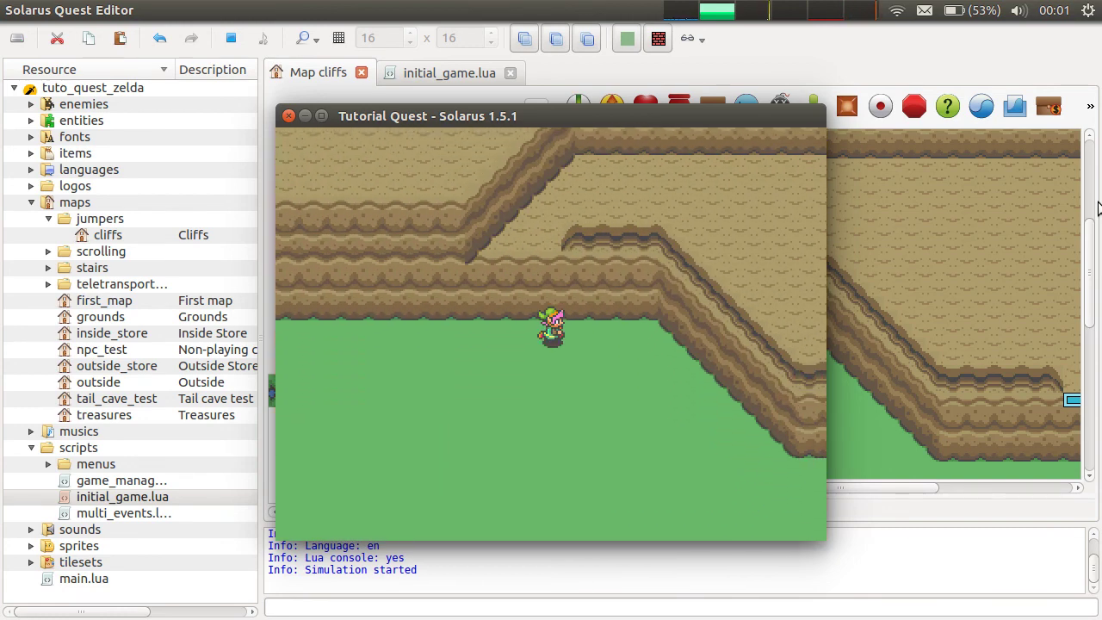
Step: Walk the hero back along the foot of the cliff, climb the ladder, and return to the upper corner of the diagonal ledge
key("Right")
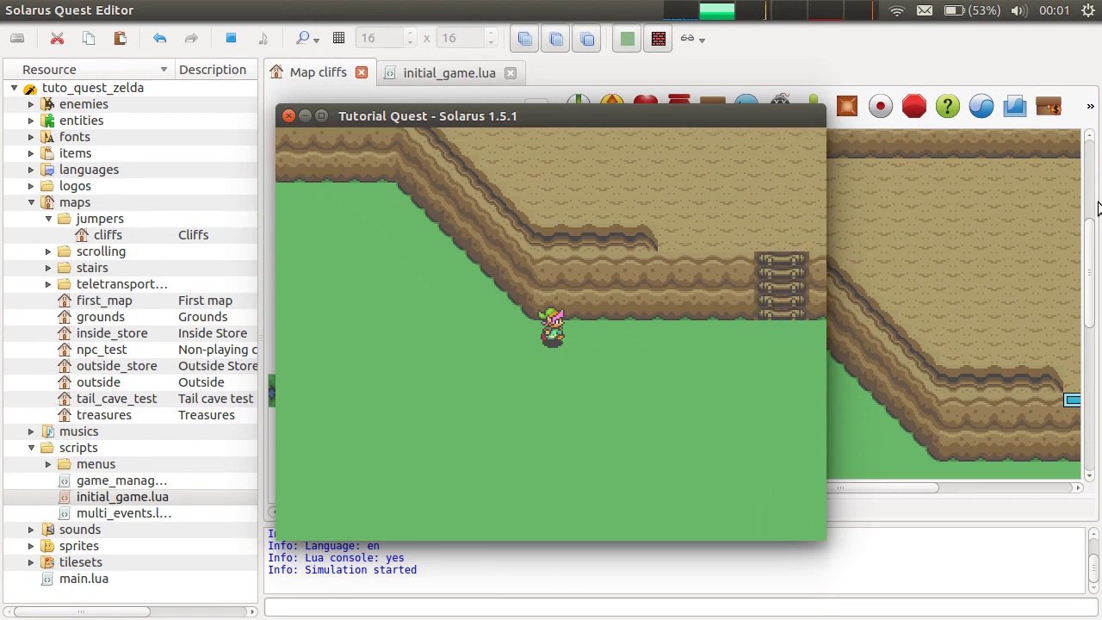
key("Right")
key("Up")
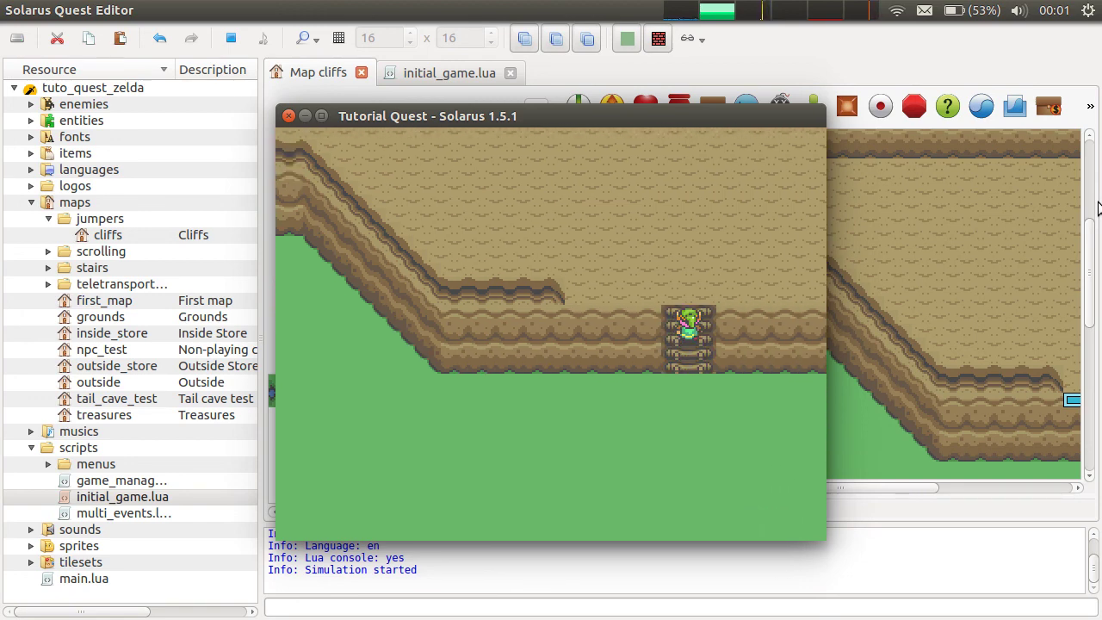
key("Left")
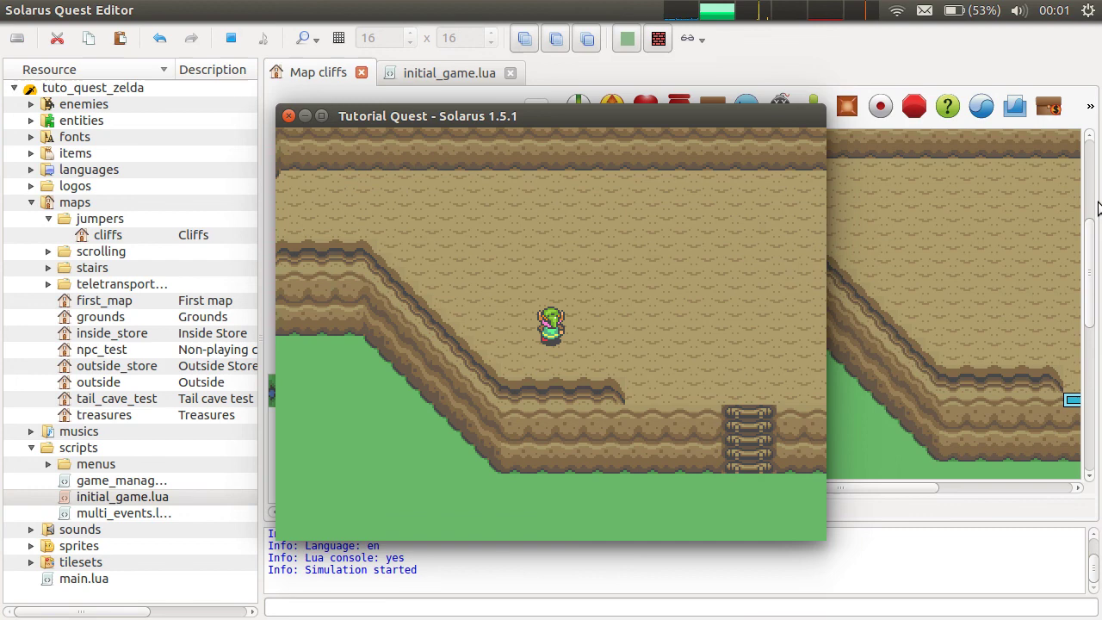
key("Up")
key("Left")
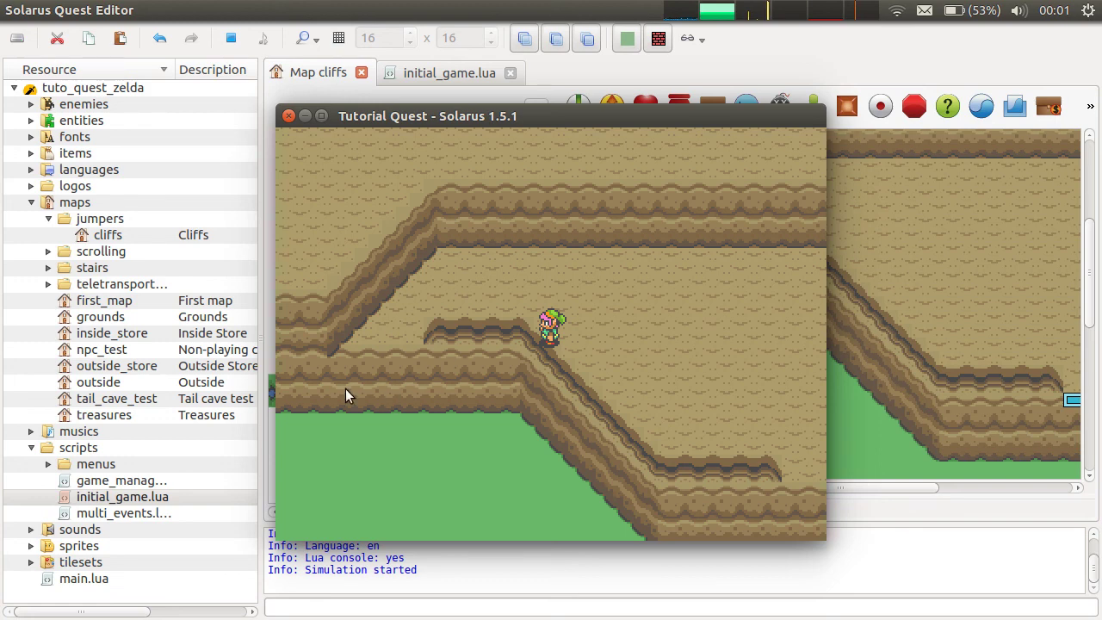
Step: Test that the ledge blocks the hero by walking against its free end, its diagonal part and its lower straight part
key("Left")
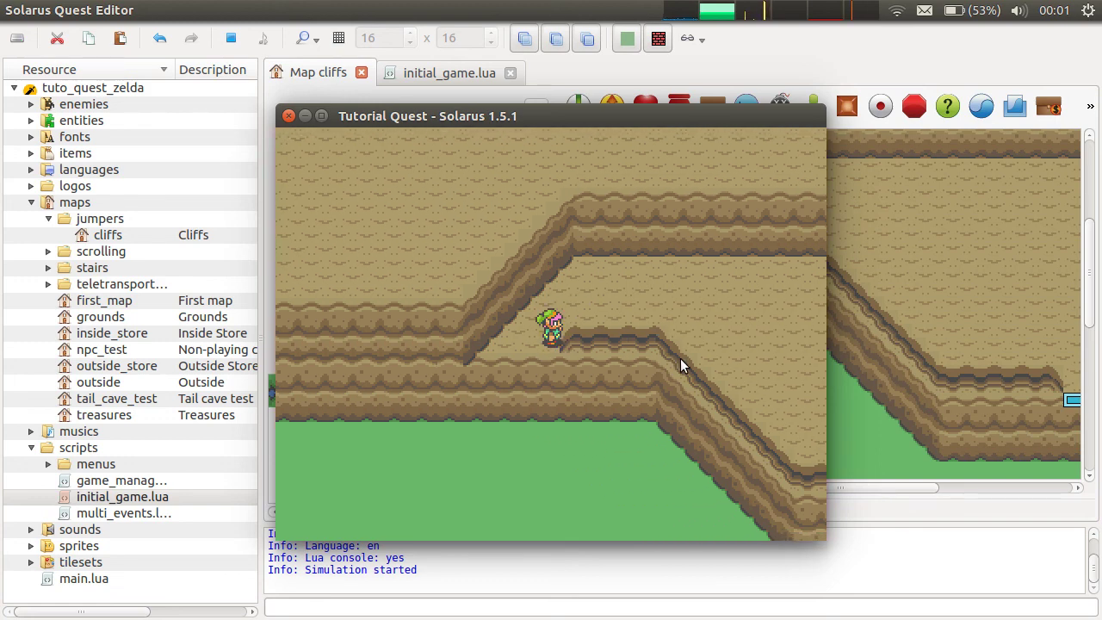
key("Down")
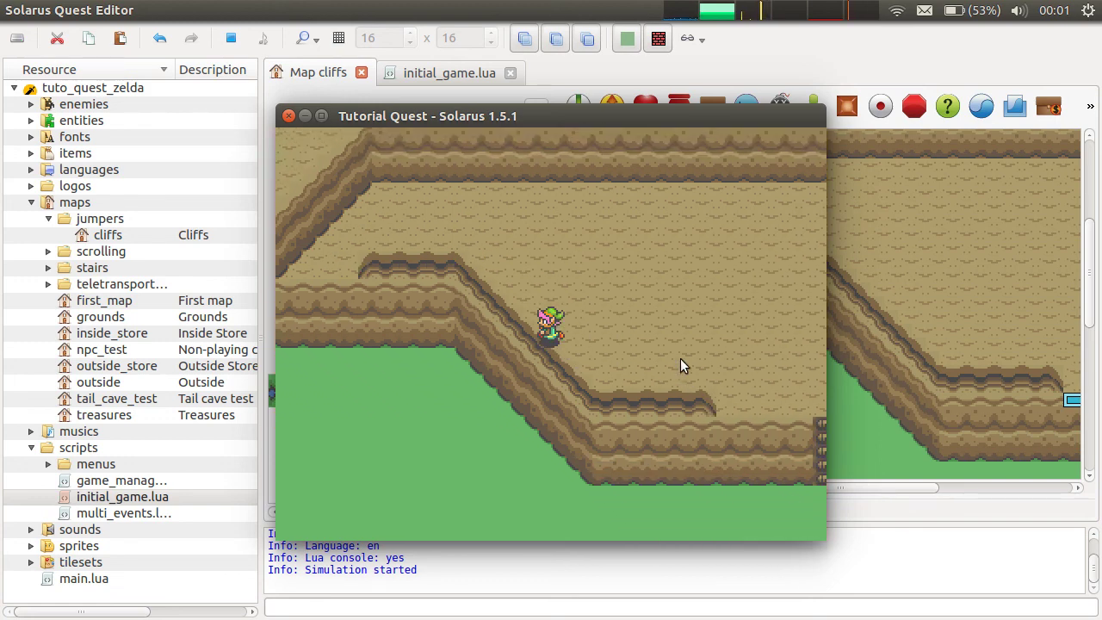
key("Down")
key("Right")
key("Down")
key("Left")
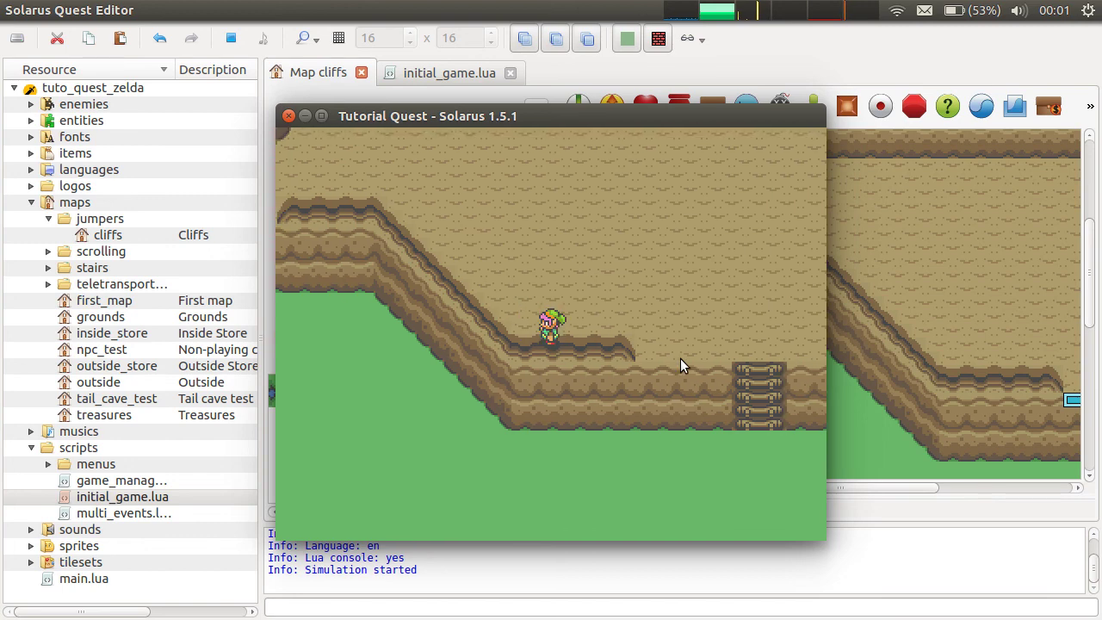
key("Left")
key("Down")
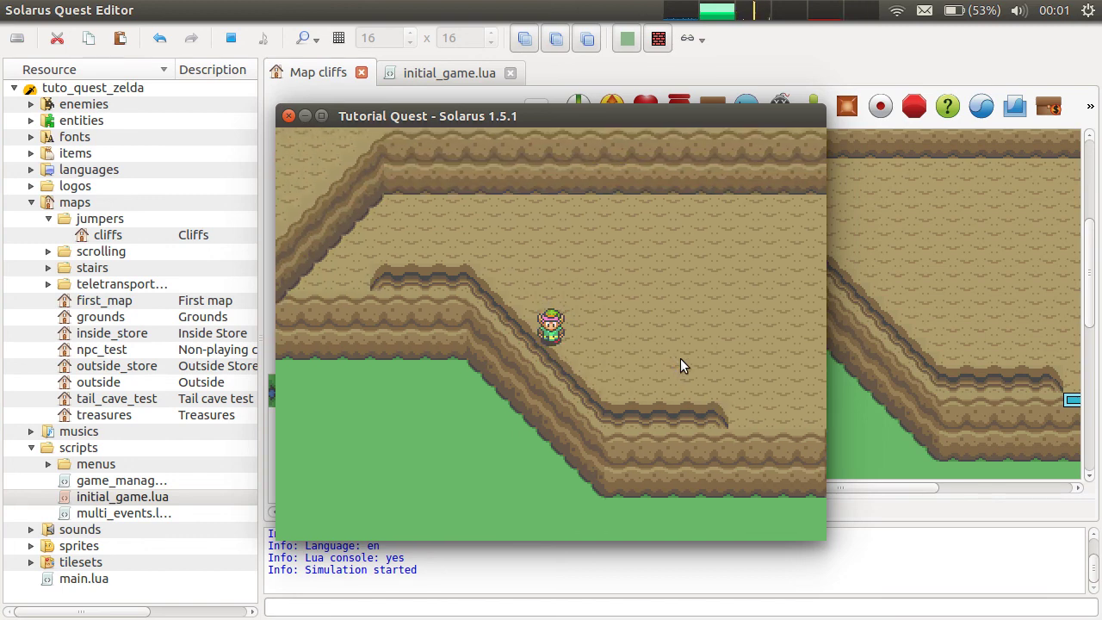
Step: Test the jumper beside the ladder, climb back up the ladder, and close the running game
key("Right")
key("Down")
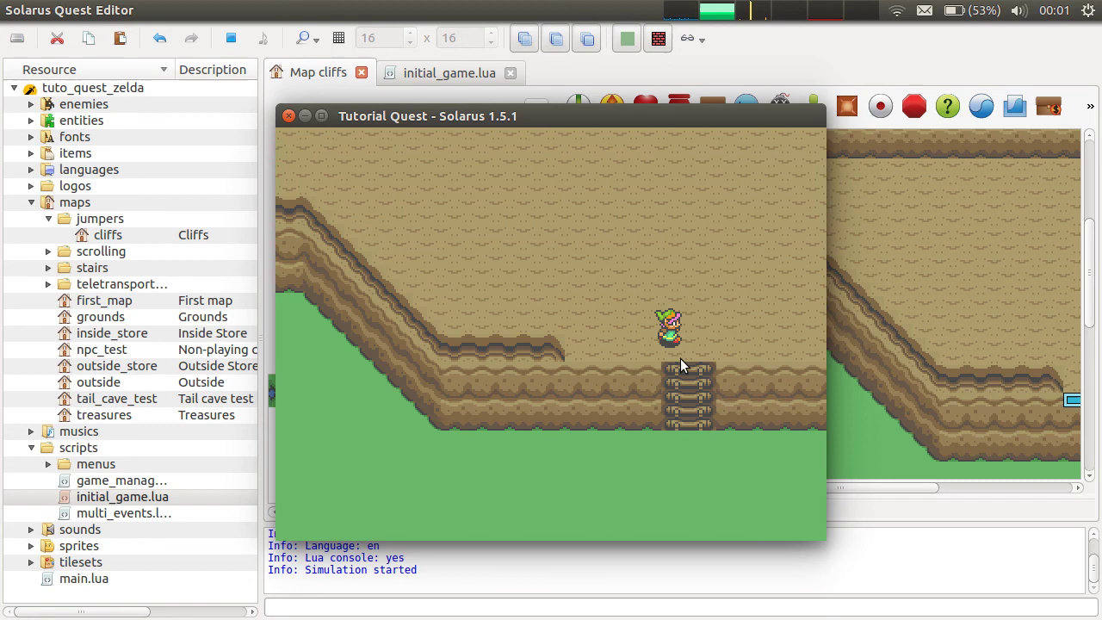
key("Right")
key("Down")
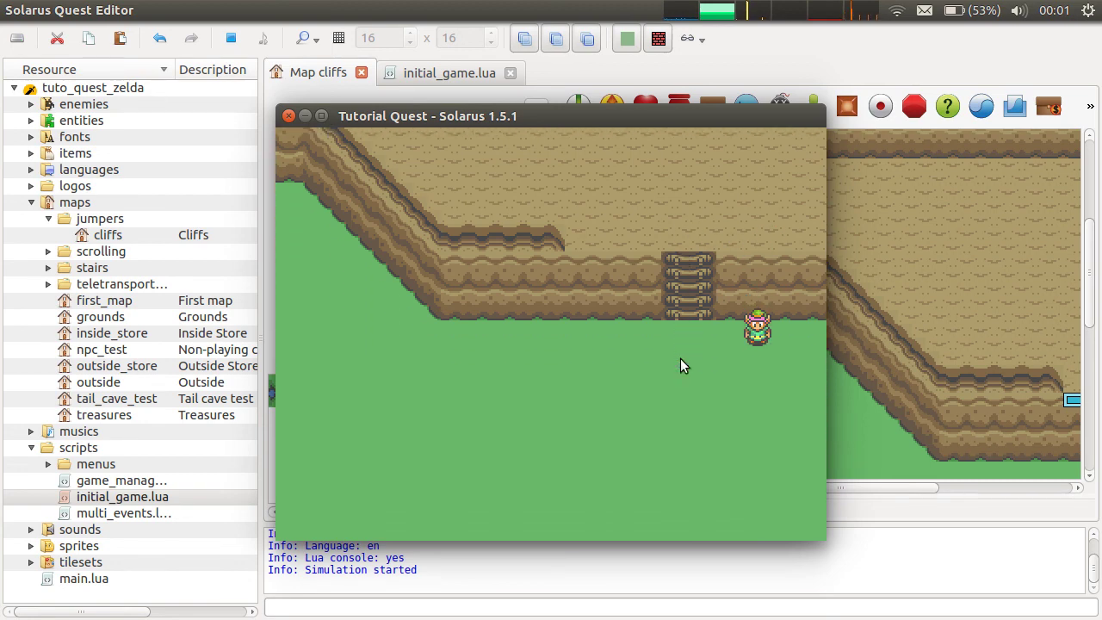
key("Left")
key("Up")
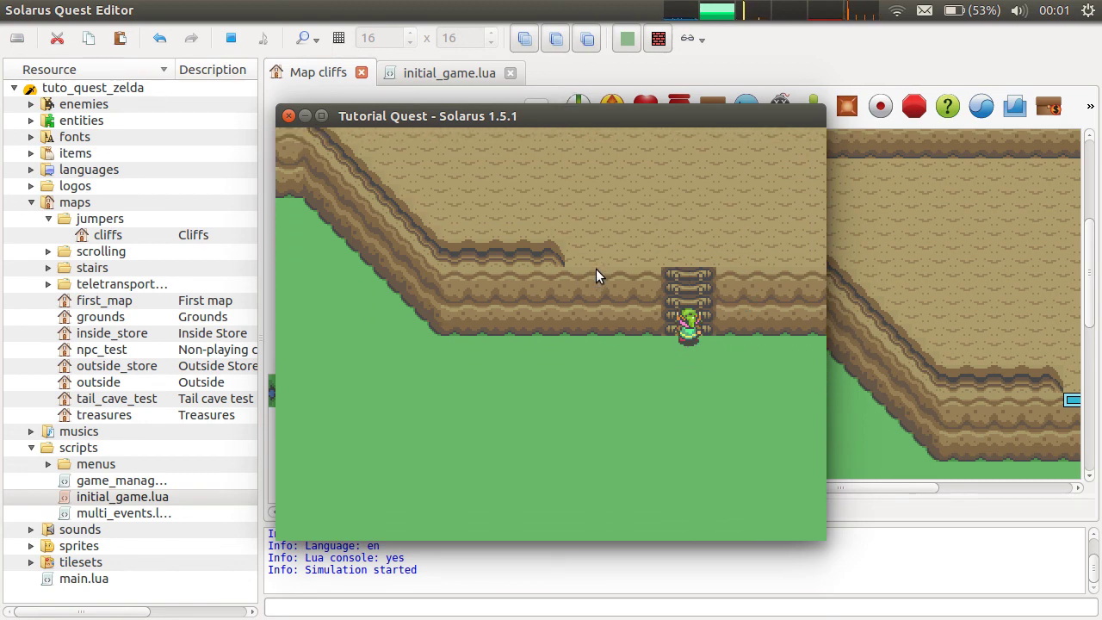
key("Left")
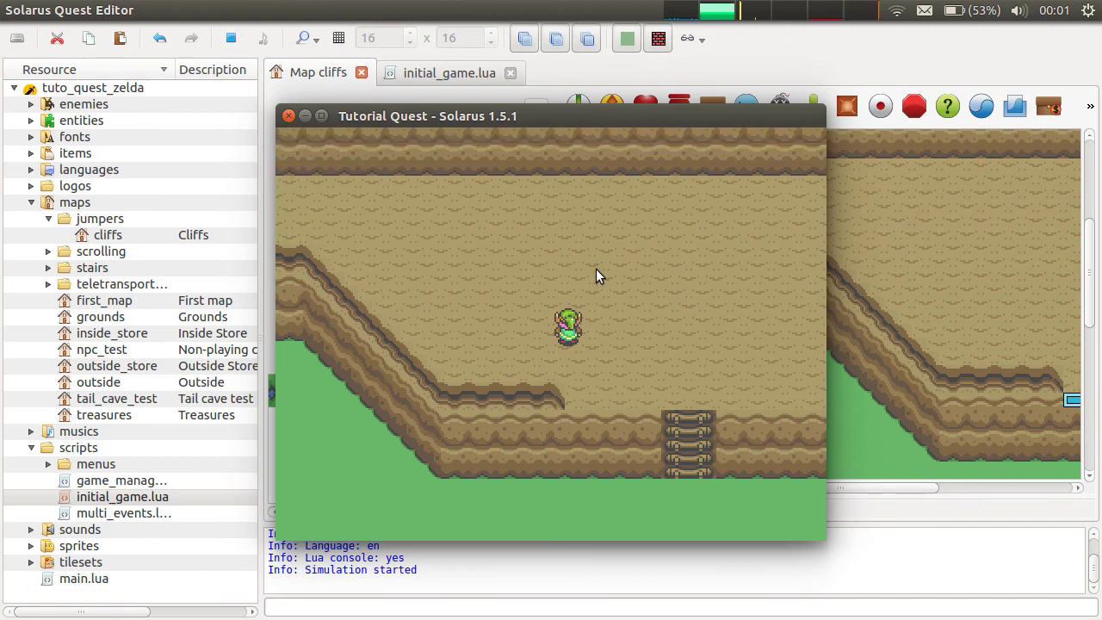
left_click(288, 116)
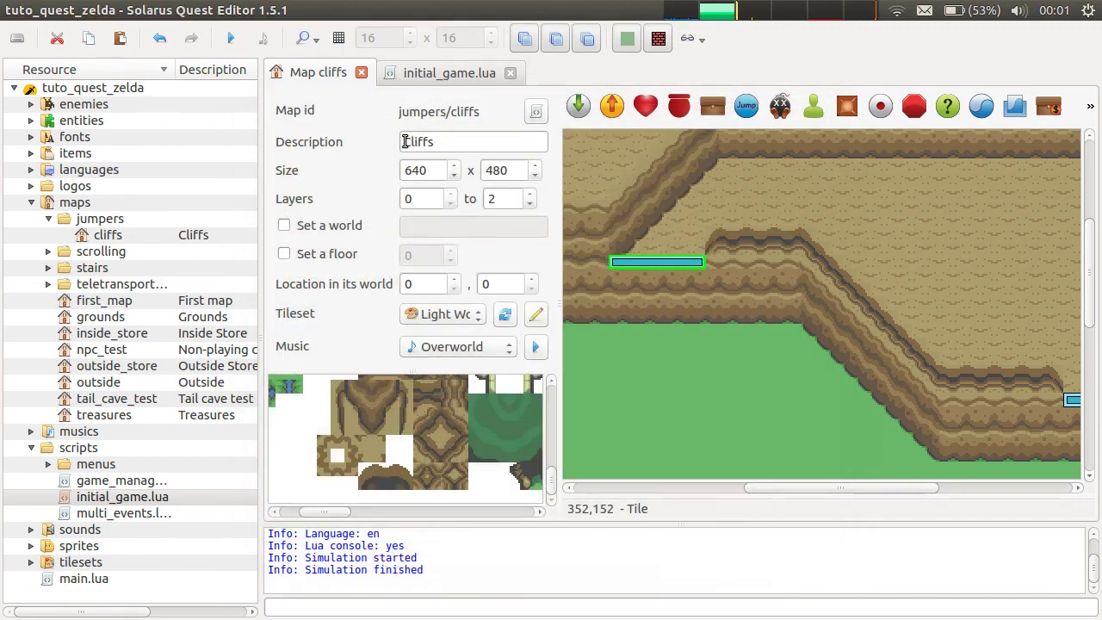
Step: Create a new map in the jumpers folder with the id jumpers/dungeon and the description Dungeon
right_click(110, 221)
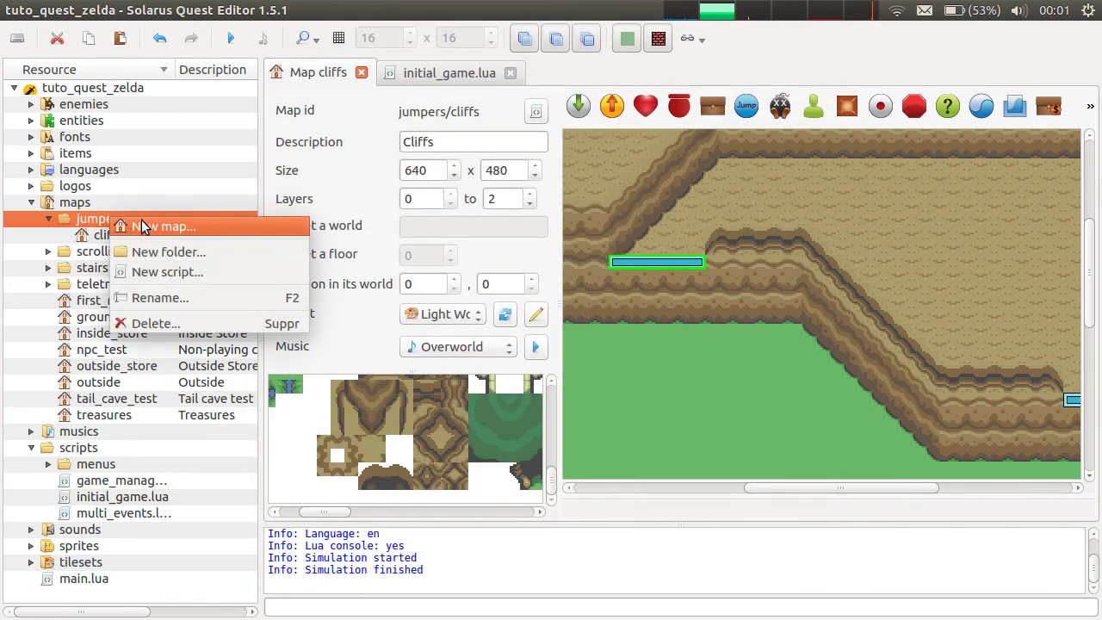
left_click(142, 225)
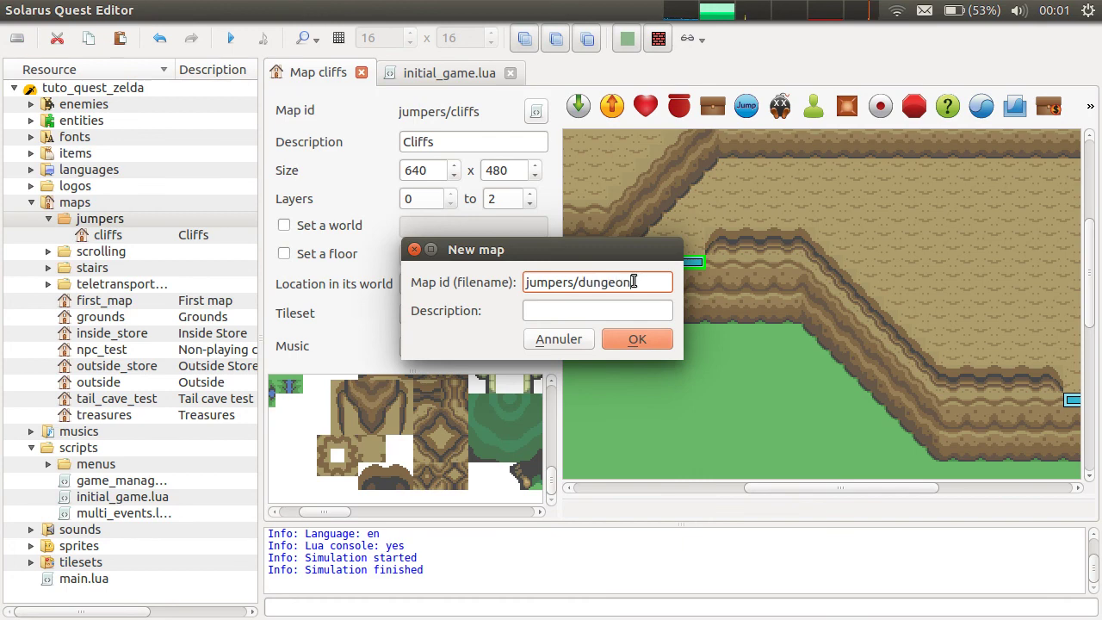
key("Tab")
key("Return")
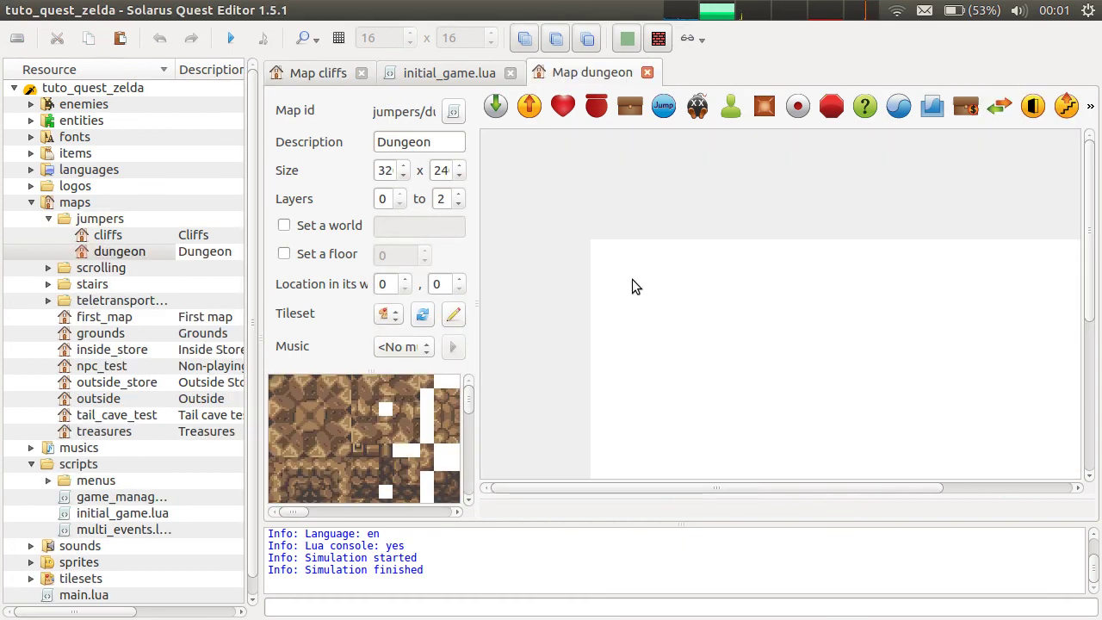
Step: Set the new map's tileset to Dungeon and its music to Dungeon (light world), and save the map
left_click_drag(480, 208, 540, 206)
left_click(445, 319)
left_click(449, 330)
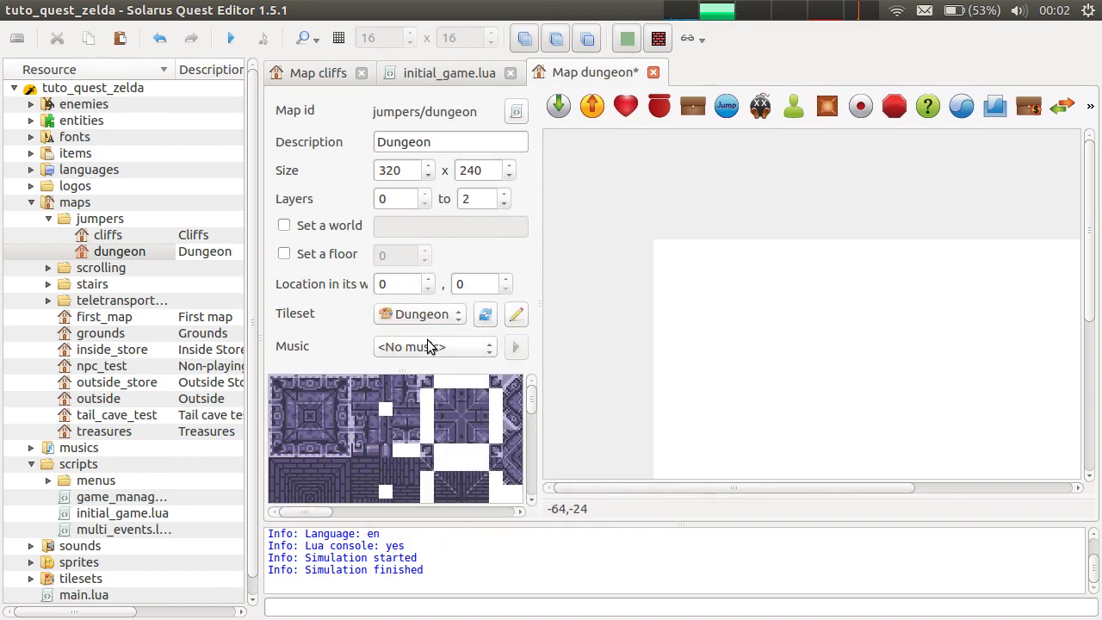
left_click(435, 345)
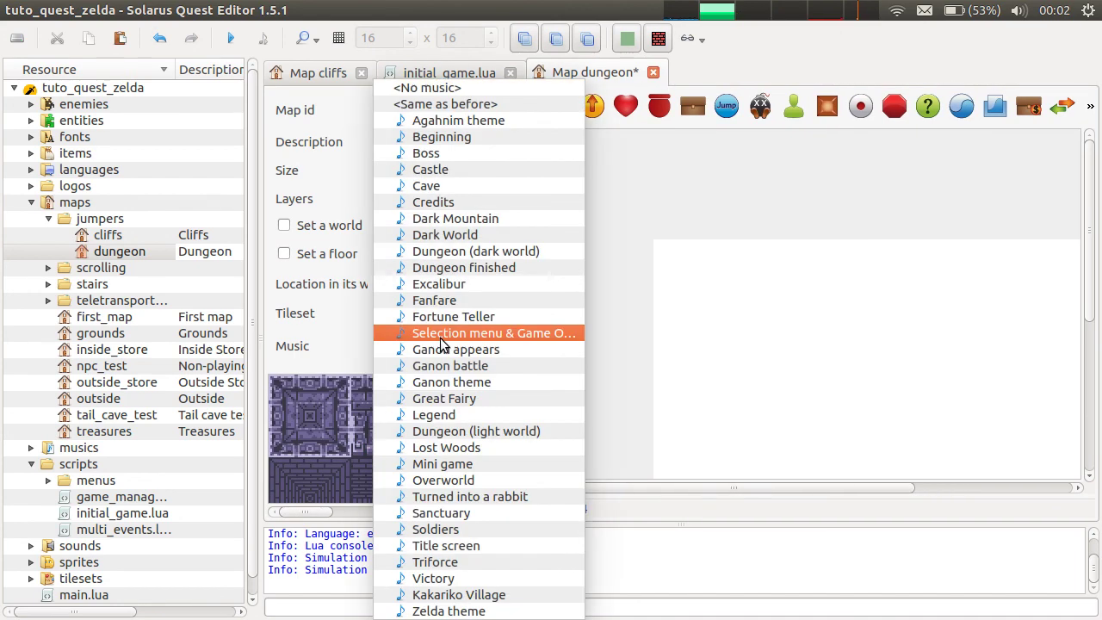
left_click(536, 430)
key("ctrl+s")
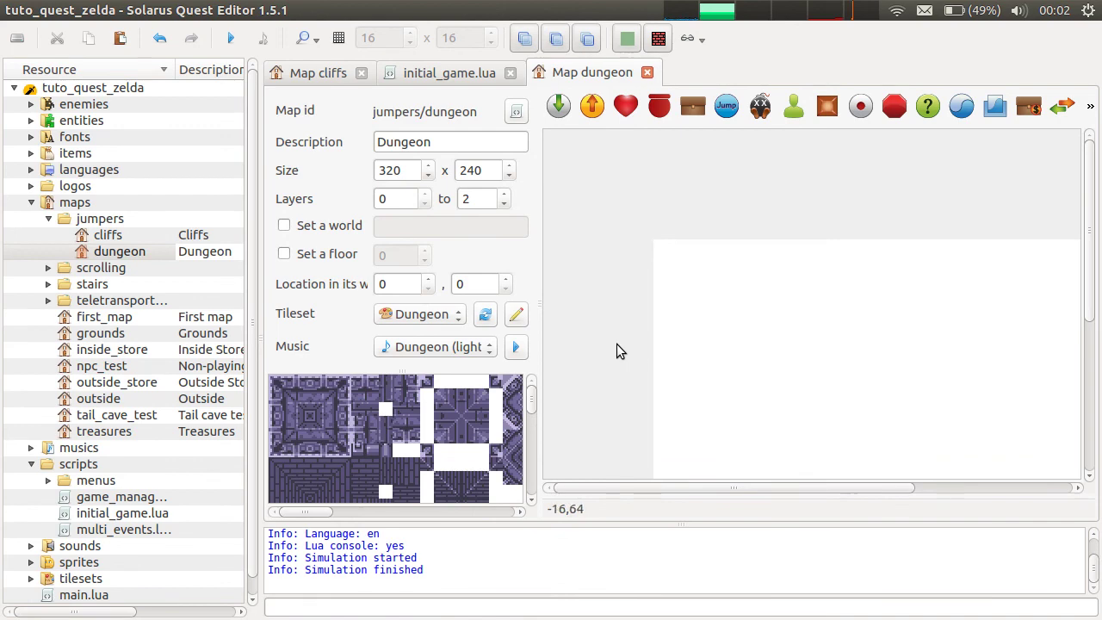
Step: Copy the room from the teletransporters folder's Cave map without its NPC and place it in the Dungeon map, aligned with the map borders
left_click(49, 300)
double_click(104, 316)
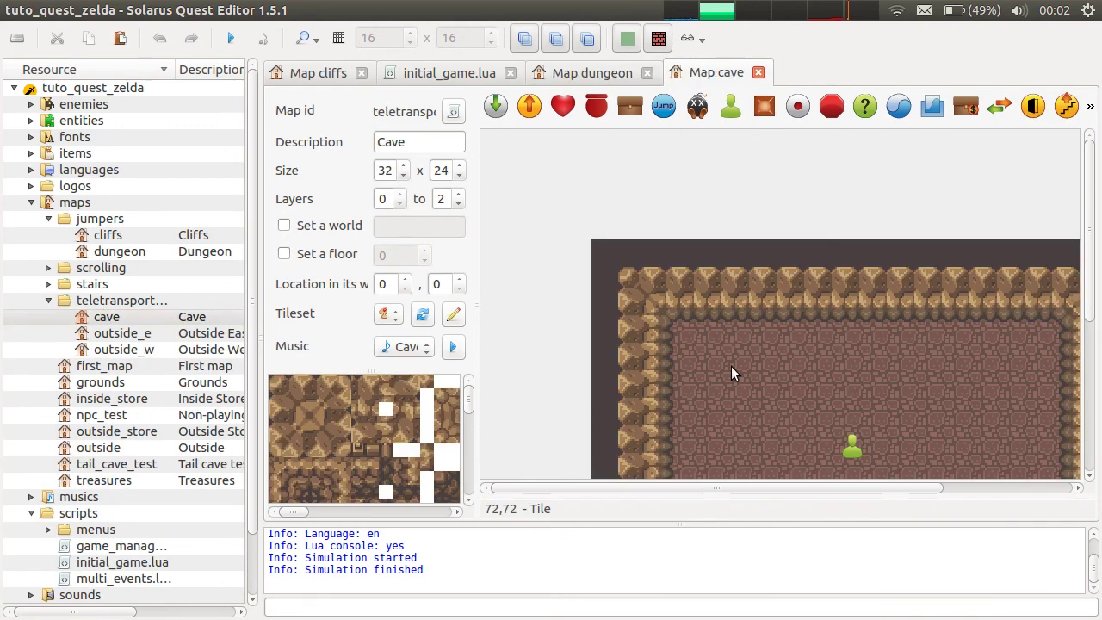
scroll(731, 366, "down", 1, "ctrl")
left_click_drag(505, 170, 887, 498)
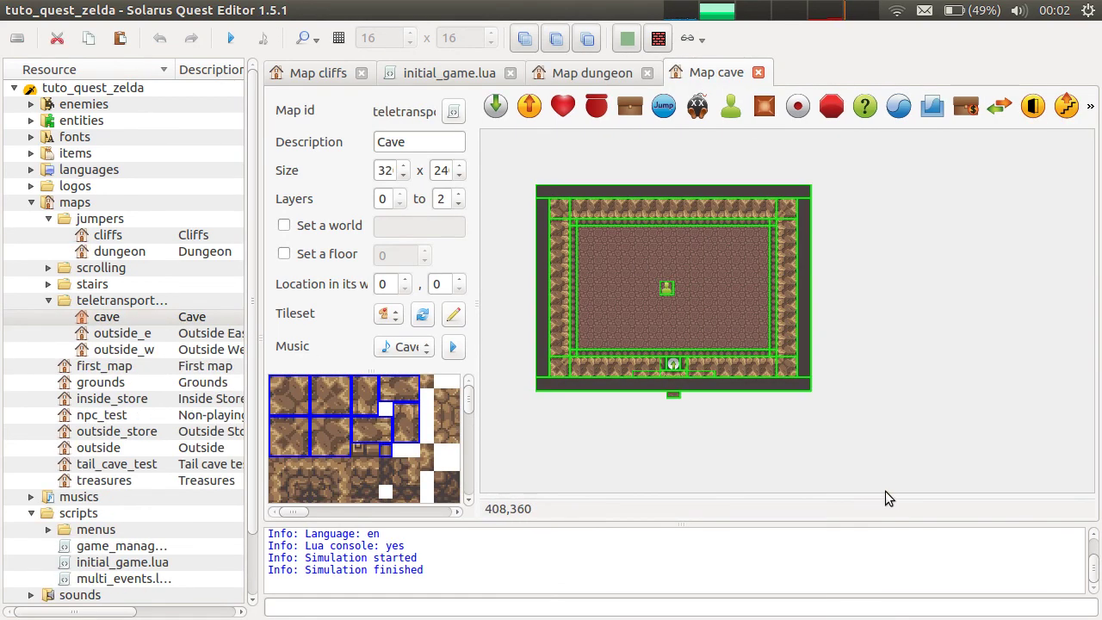
left_click(577, 73)
scroll(914, 341, "down", 1, "ctrl")
key("ctrl+v")
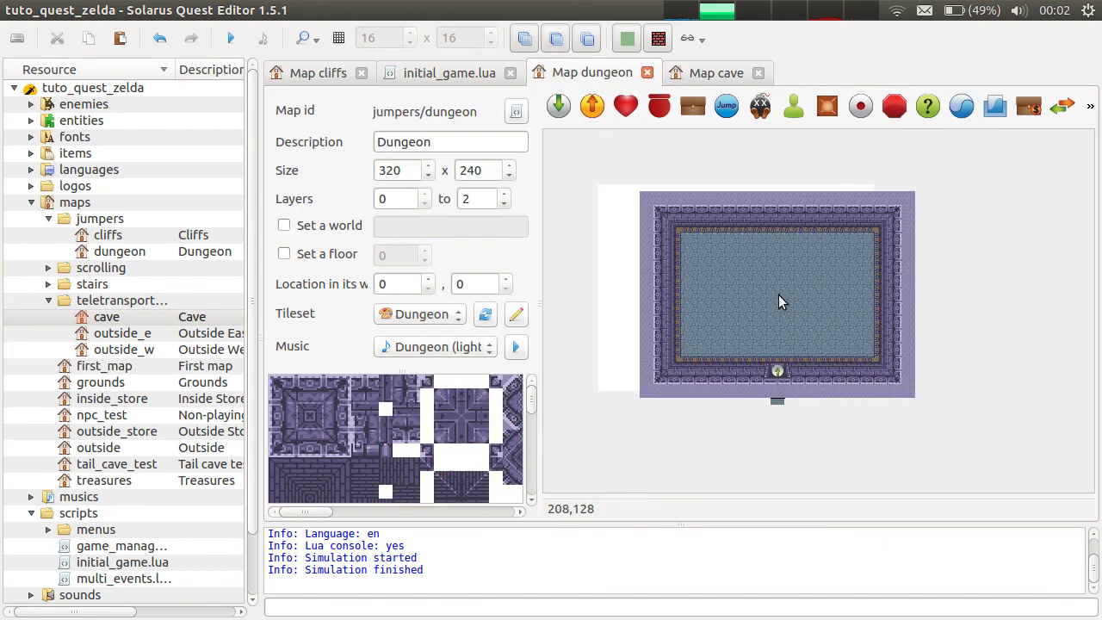
left_click(741, 293)
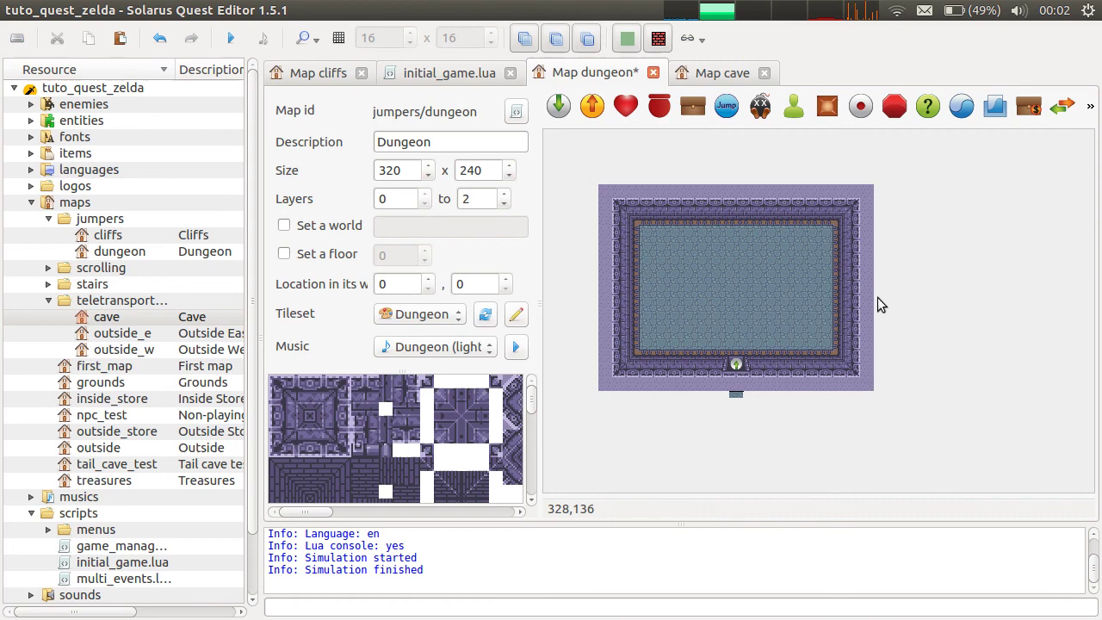
Step: Set the starting location in initial_game.lua to "jumpers/dungeon" and save the script
left_click(470, 74)
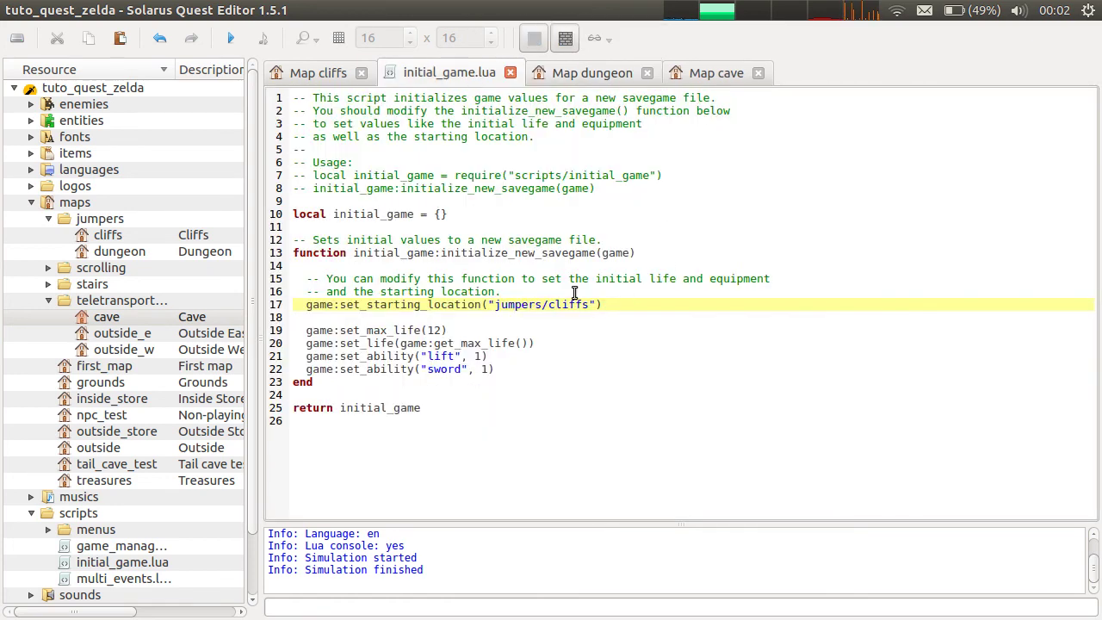
double_click(572, 304)
type("dungeon")
key("ctrl+s")
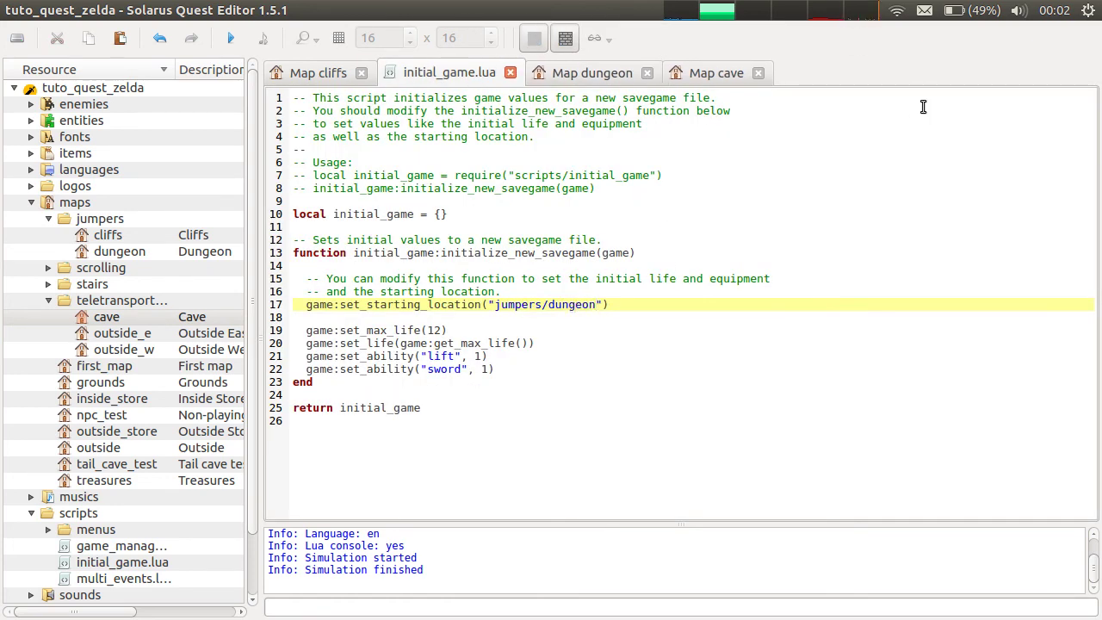
Step: Return to the Dungeon map and enlarge the areas showing its tileset and its room
left_click(557, 76)
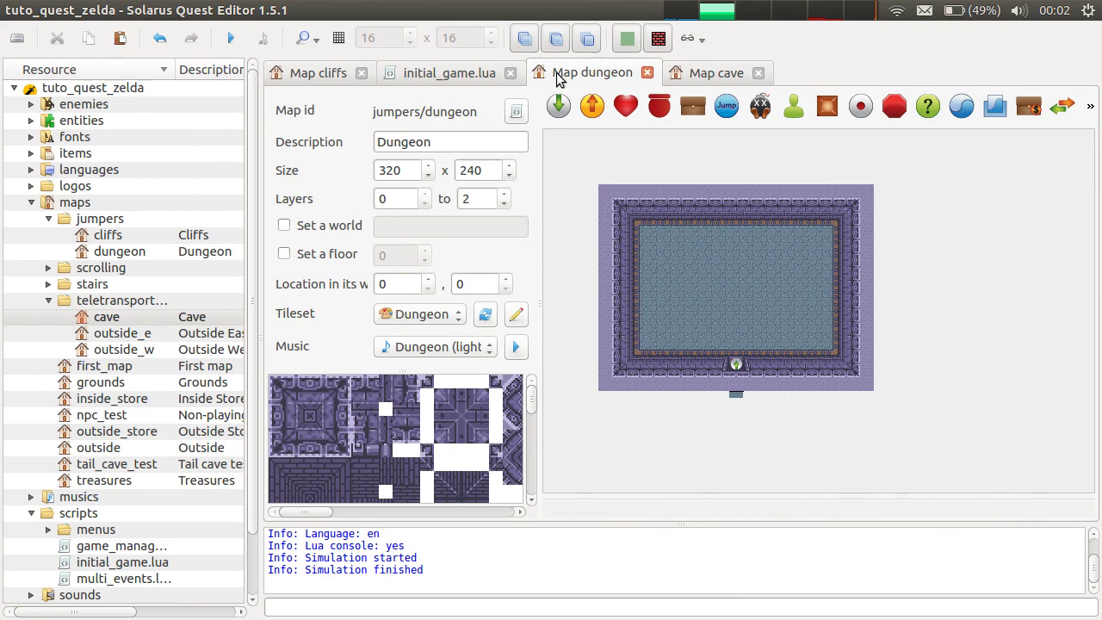
scroll(900, 322, "up", 3, "ctrl")
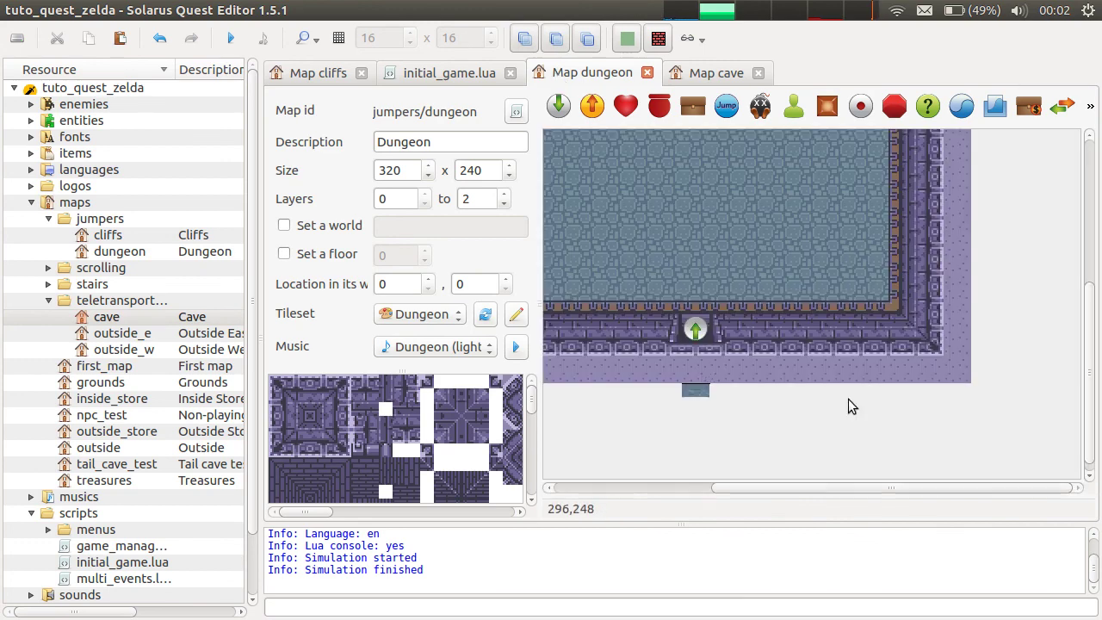
middle_click_drag(943, 400, 949, 411)
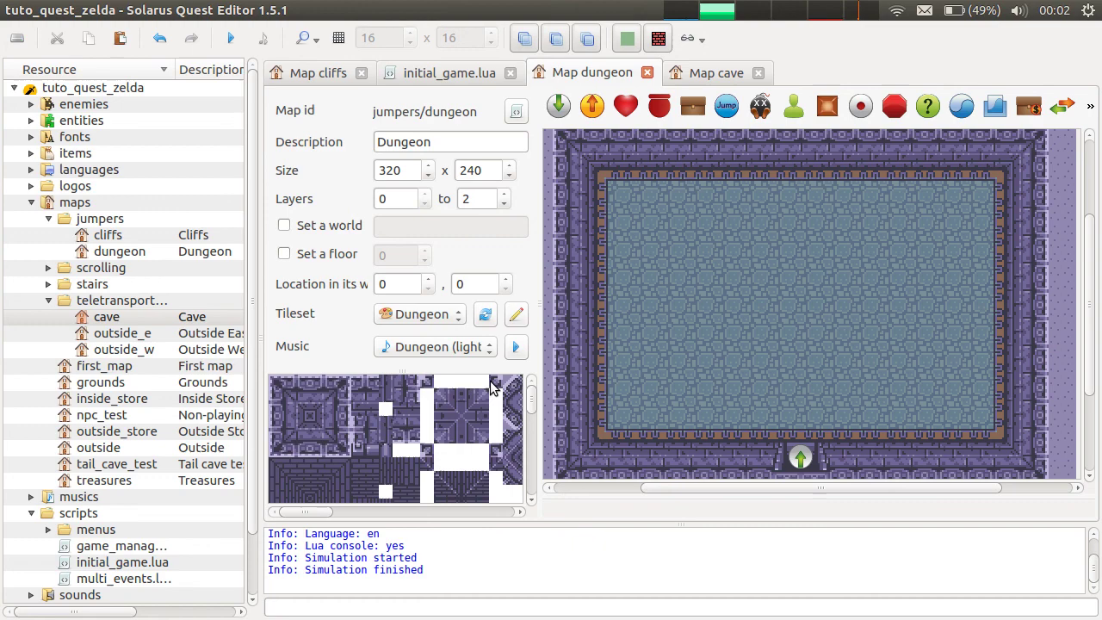
left_click_drag(471, 370, 451, 106)
scroll(860, 413, "down", 2)
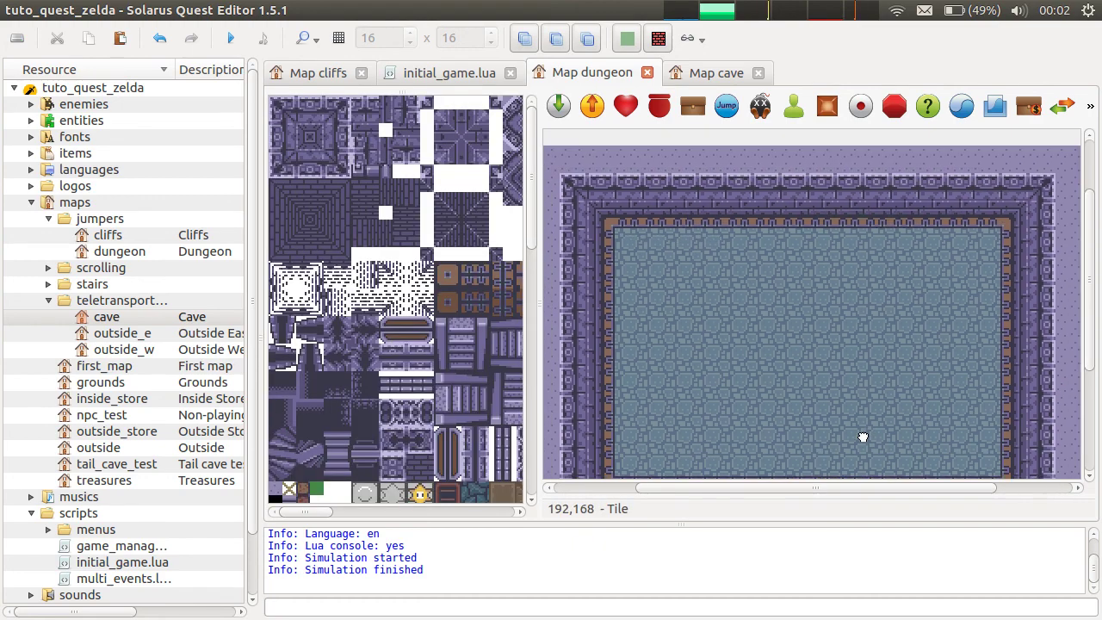
scroll(834, 319, "up", 4)
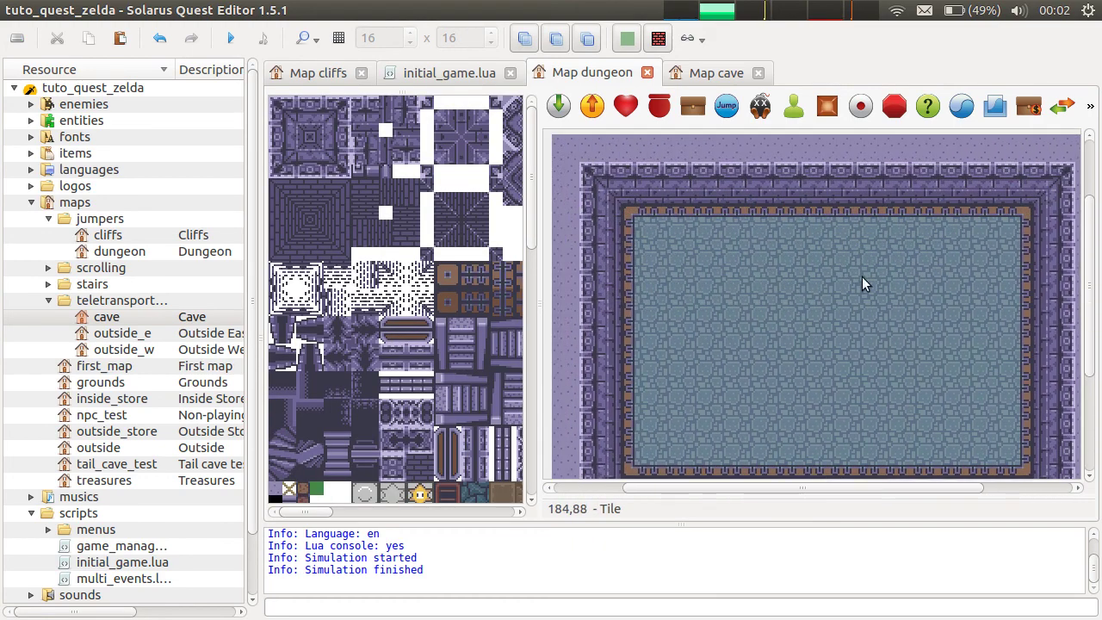
left_click_drag(253, 394, 221, 393)
scroll(967, 300, "down", 2)
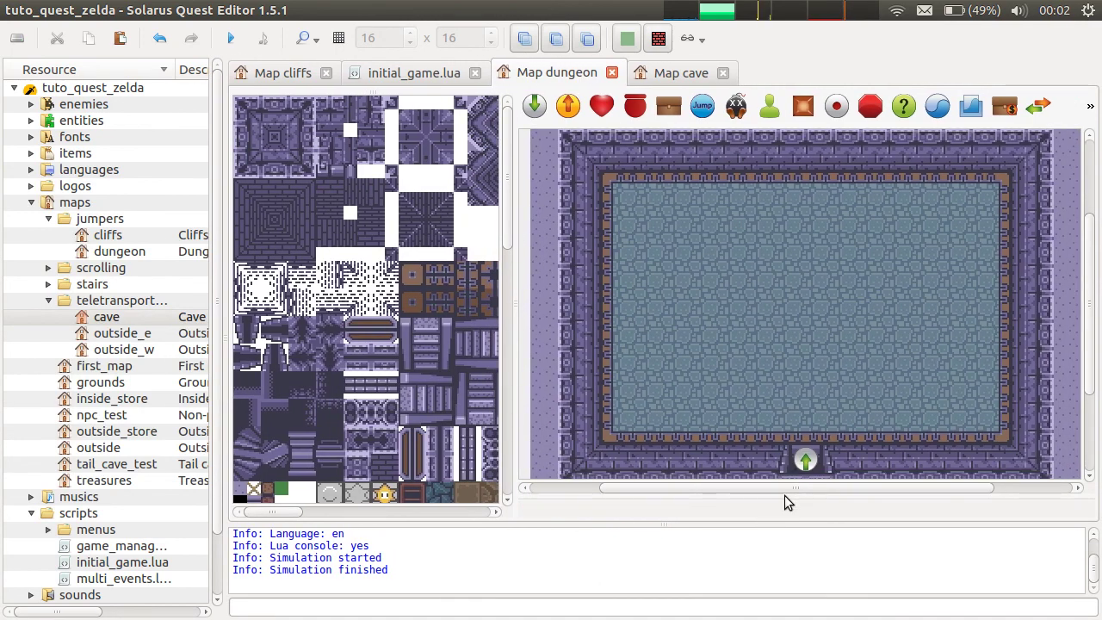
Step: Shrink the room's left border, right border and floor tiles to the lower part of the room, and save the map
left_click(608, 185)
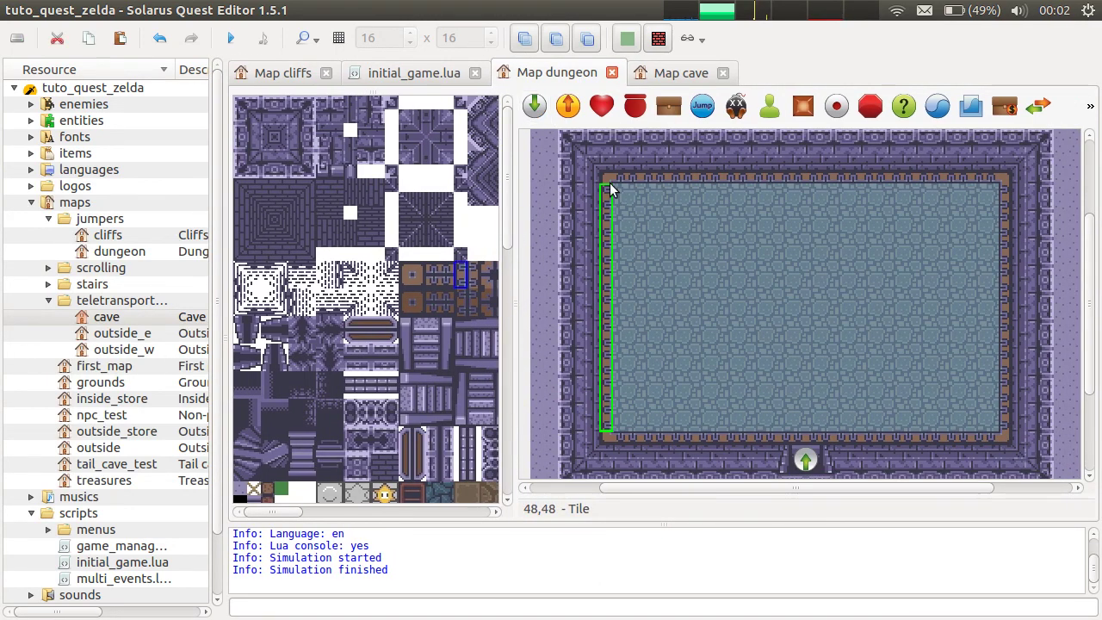
left_click_drag(607, 222, 608, 411)
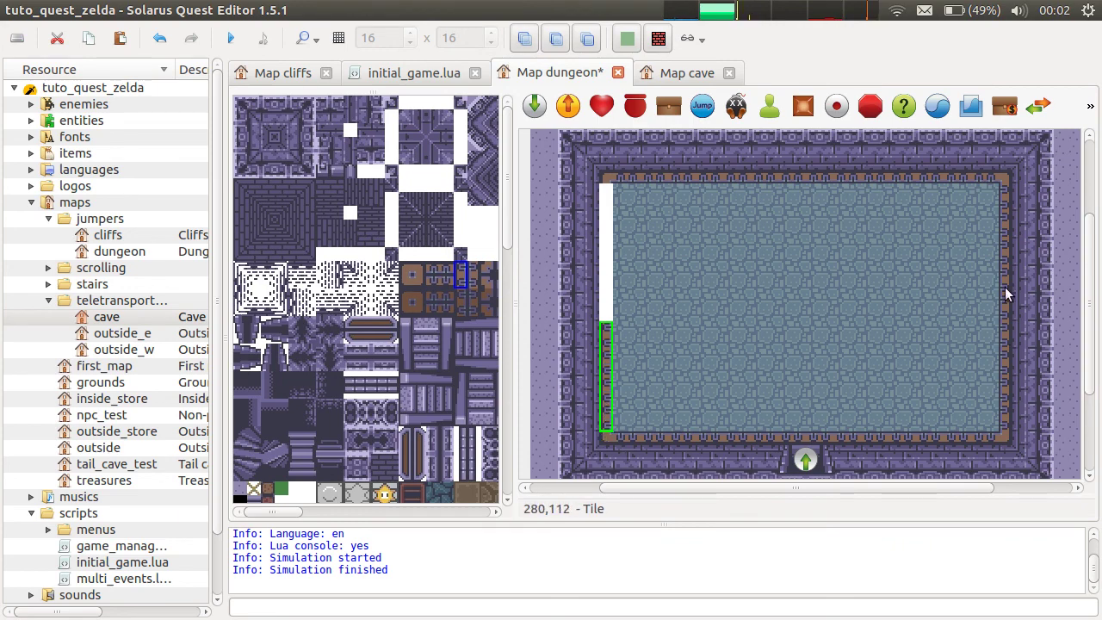
left_click_drag(1004, 294, 1007, 359)
left_click_drag(1017, 488, 1009, 349)
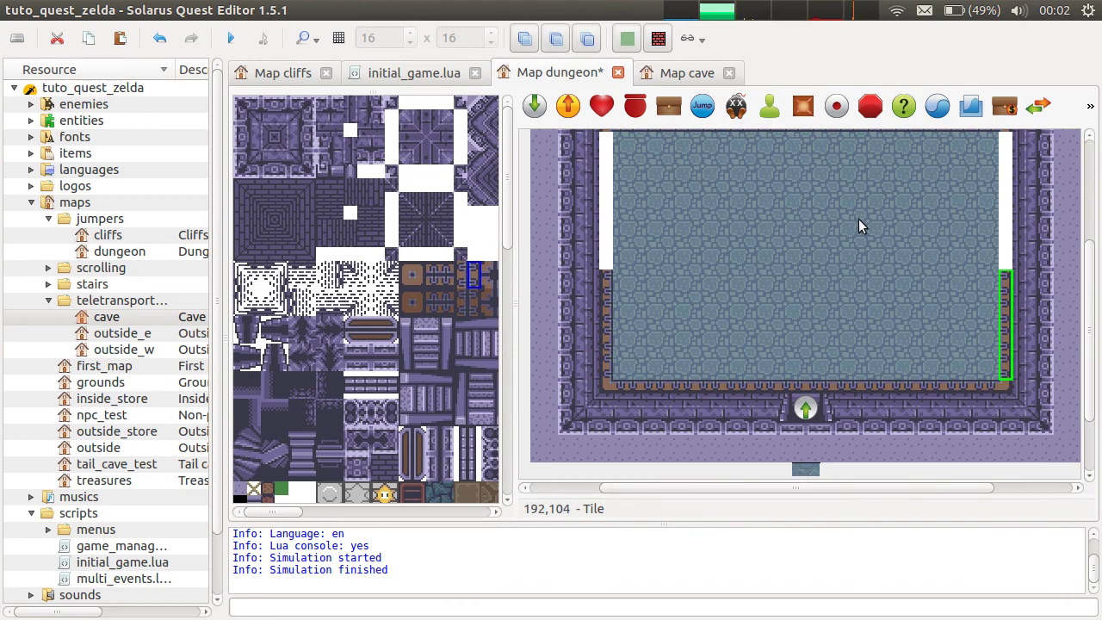
left_click_drag(859, 222, 978, 308)
scroll(979, 308, "up", 3)
key("ctrl+s")
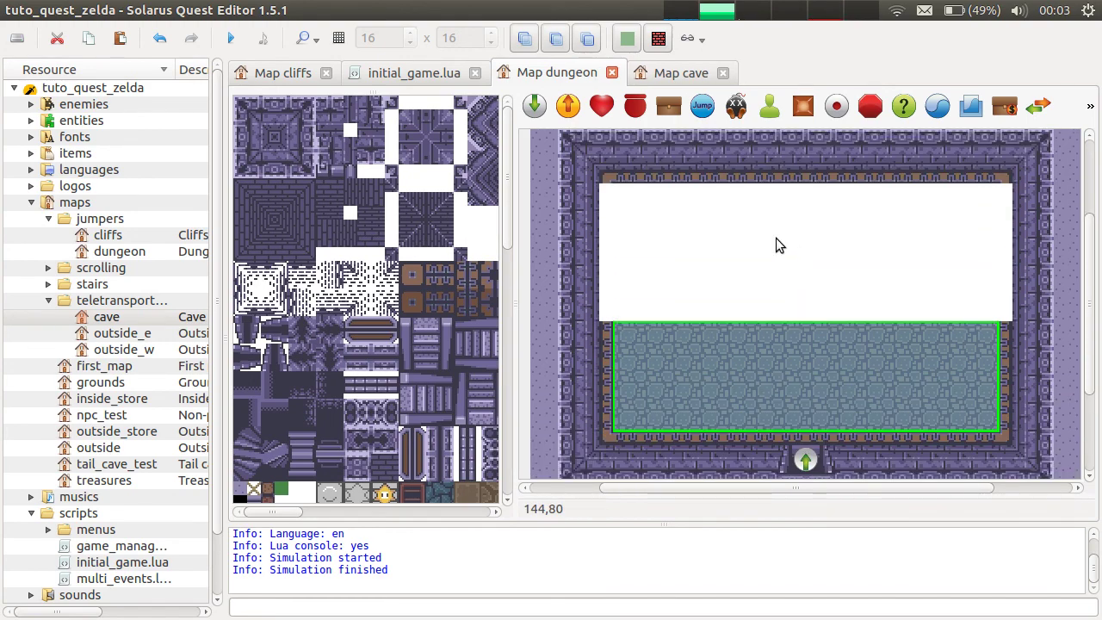
Step: Delete the brown border along the room's upper wall, including both of its corner tiles
left_click(596, 177)
left_click(608, 175)
key("Delete")
left_click(748, 178)
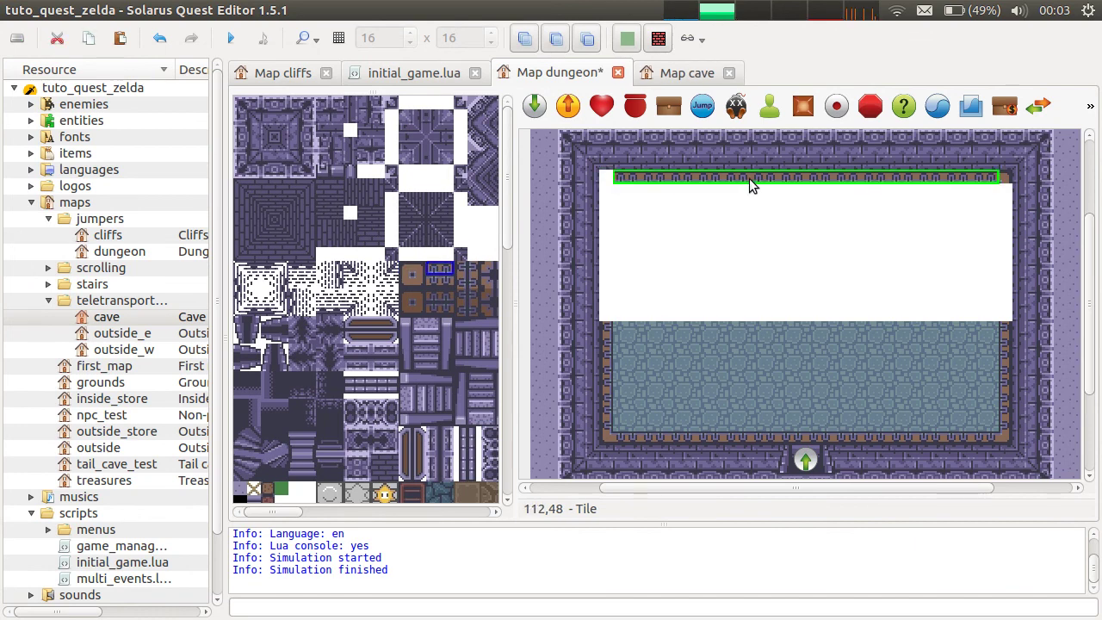
key("Delete")
left_click(1007, 176)
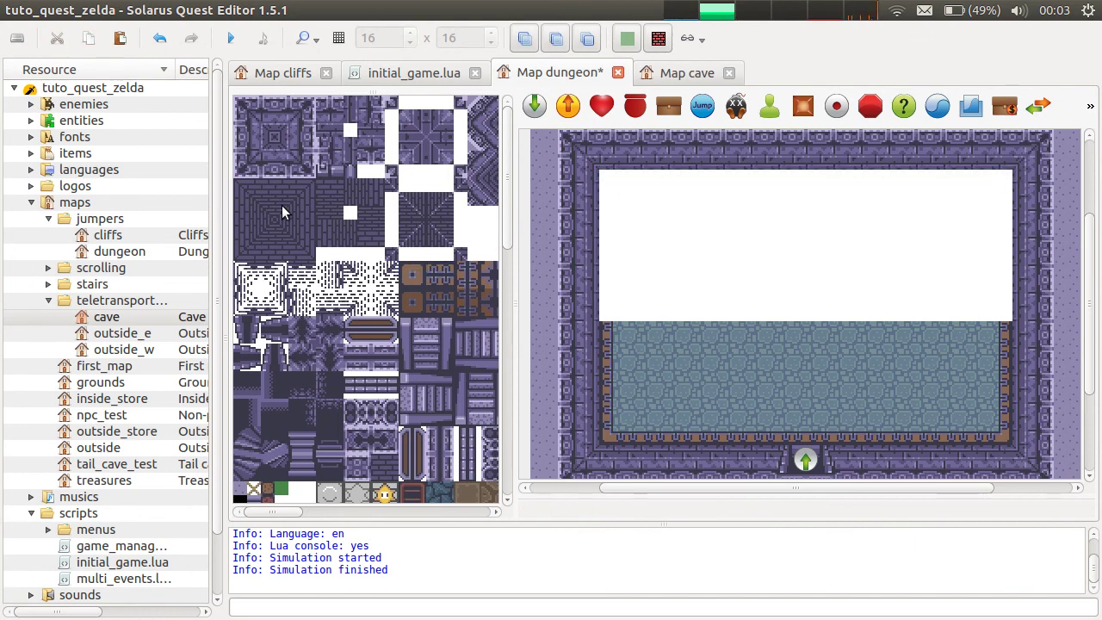
Step: Place dark brick wall tiles in the four corners of the empty area and stretch a matching wall along its left side
left_click(615, 188)
left_click(254, 240)
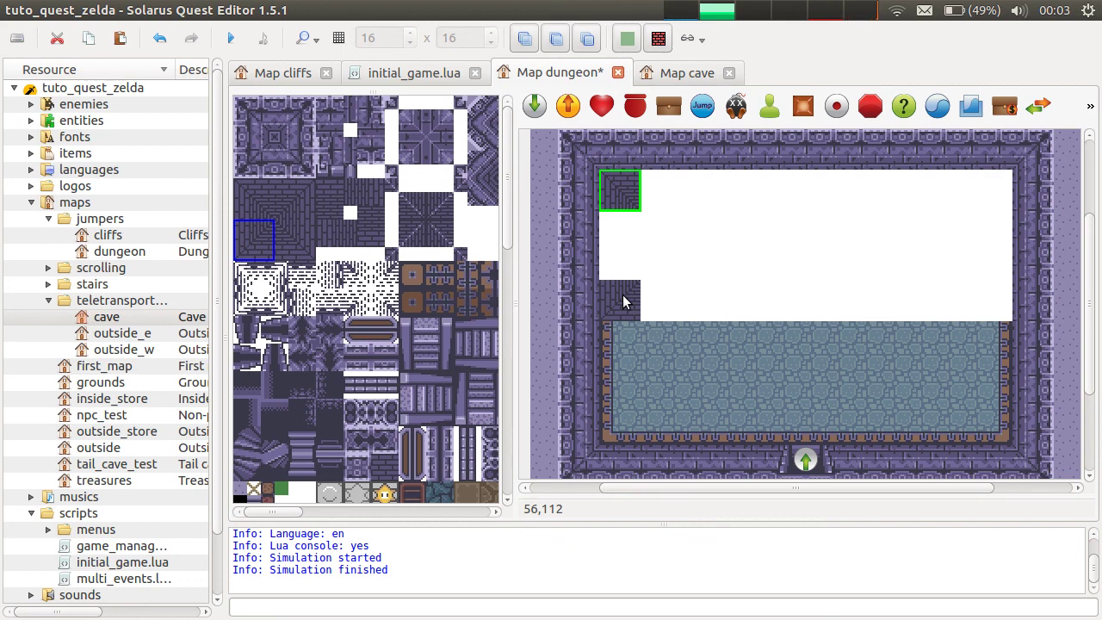
left_click(624, 301)
left_click(297, 256)
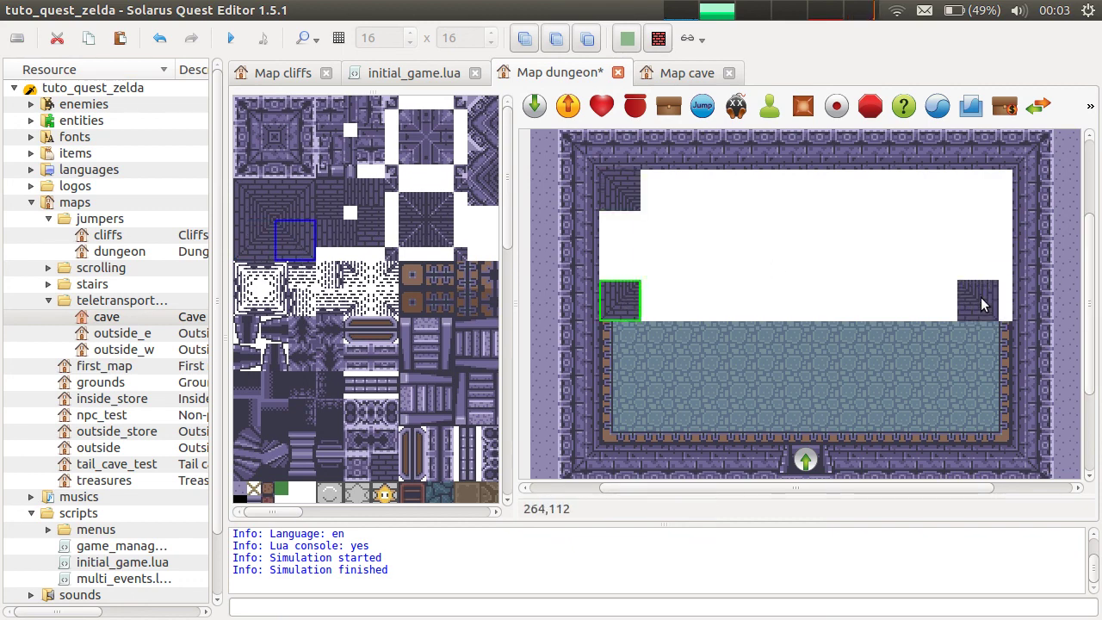
left_click(988, 302)
left_click(295, 200)
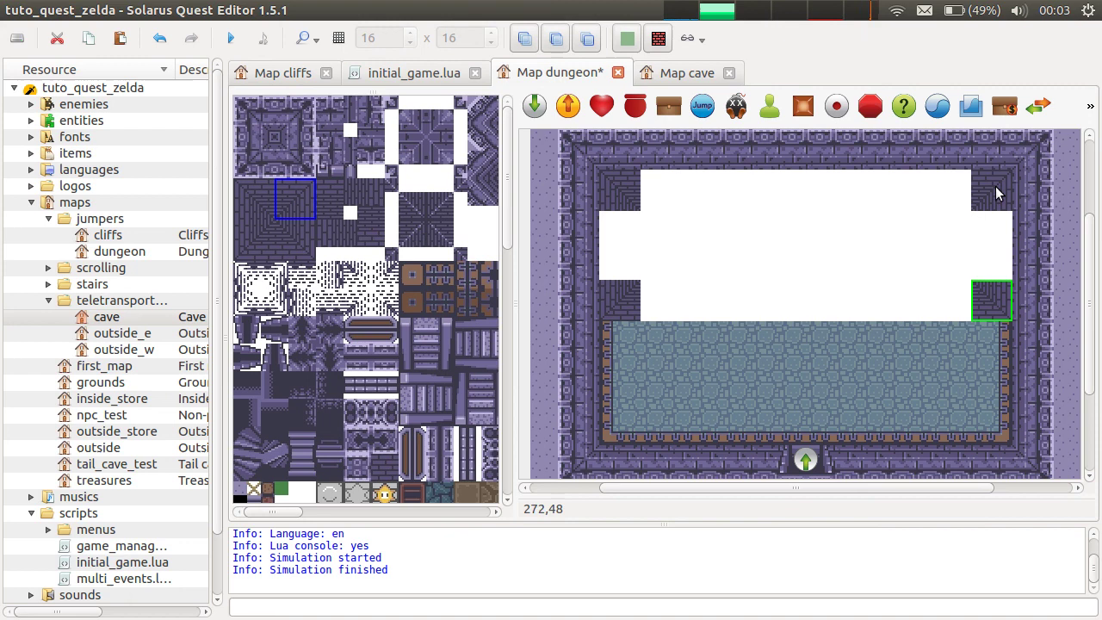
left_click(336, 234)
left_click_drag(616, 226, 619, 259)
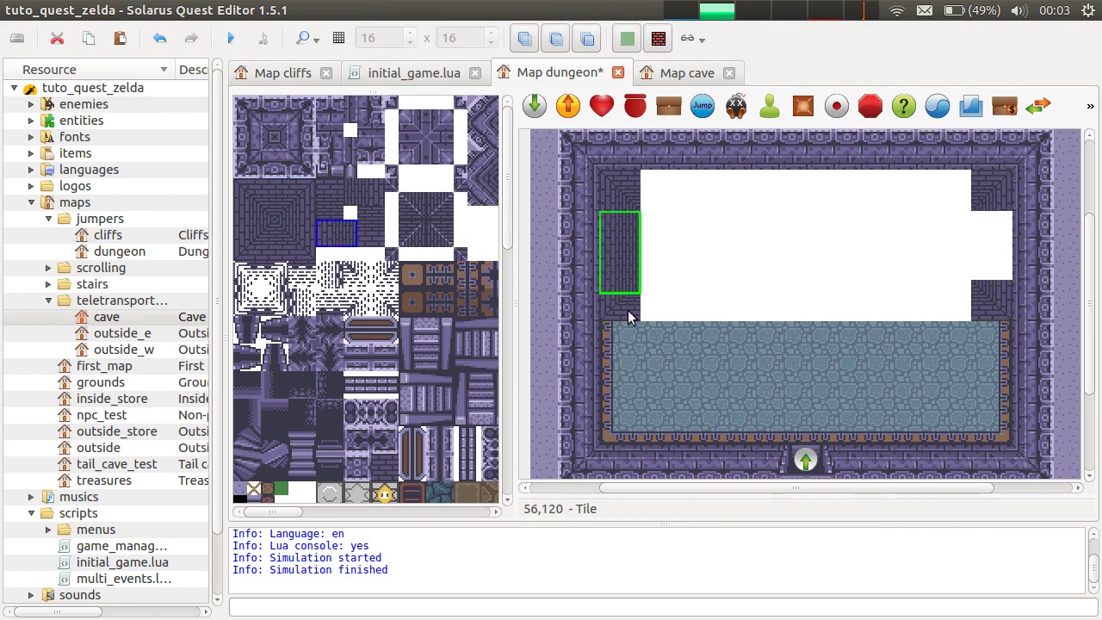
Step: Move the lower-left brick corner and the floor down about 8 pixels, and shorten the left border to start below the floor's upper edge
left_click(612, 362)
left_click_drag(612, 362, 612, 369)
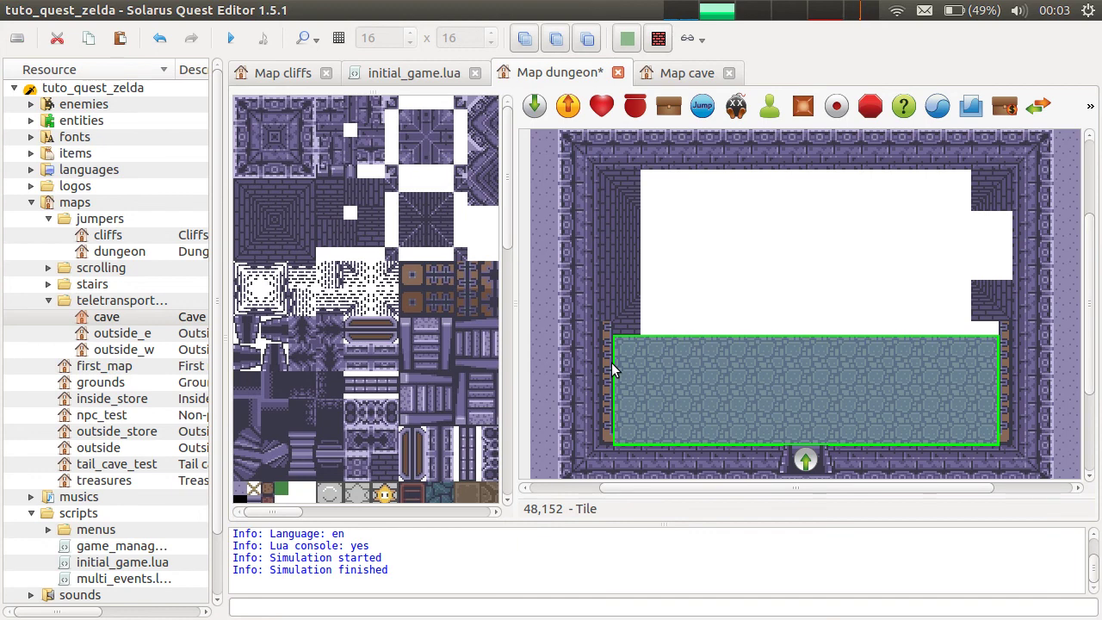
left_click(606, 386)
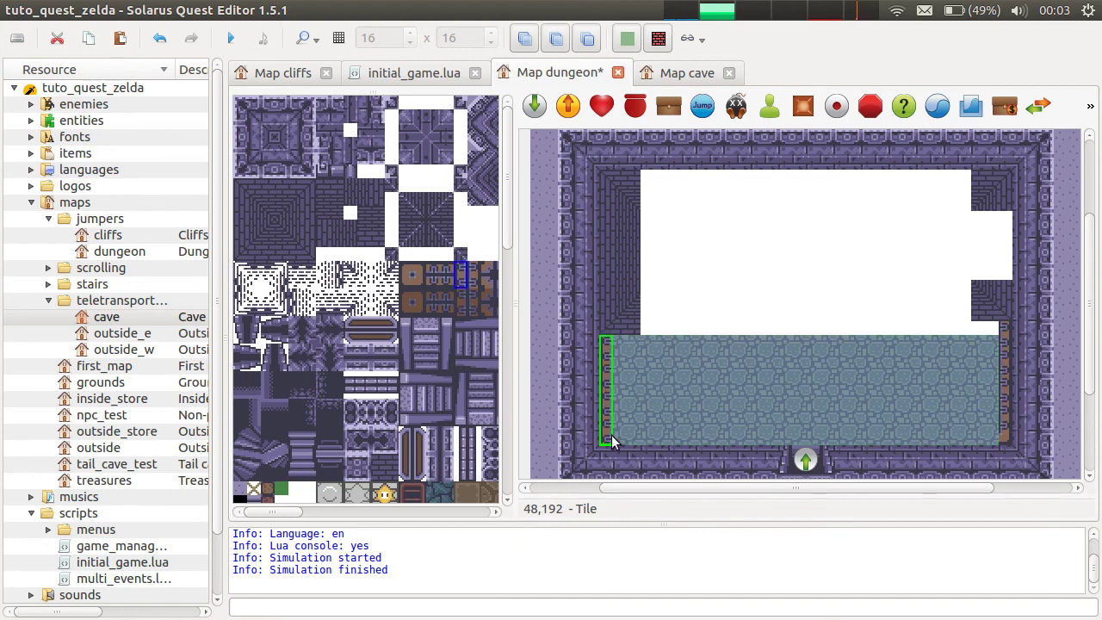
left_click_drag(605, 428, 607, 437)
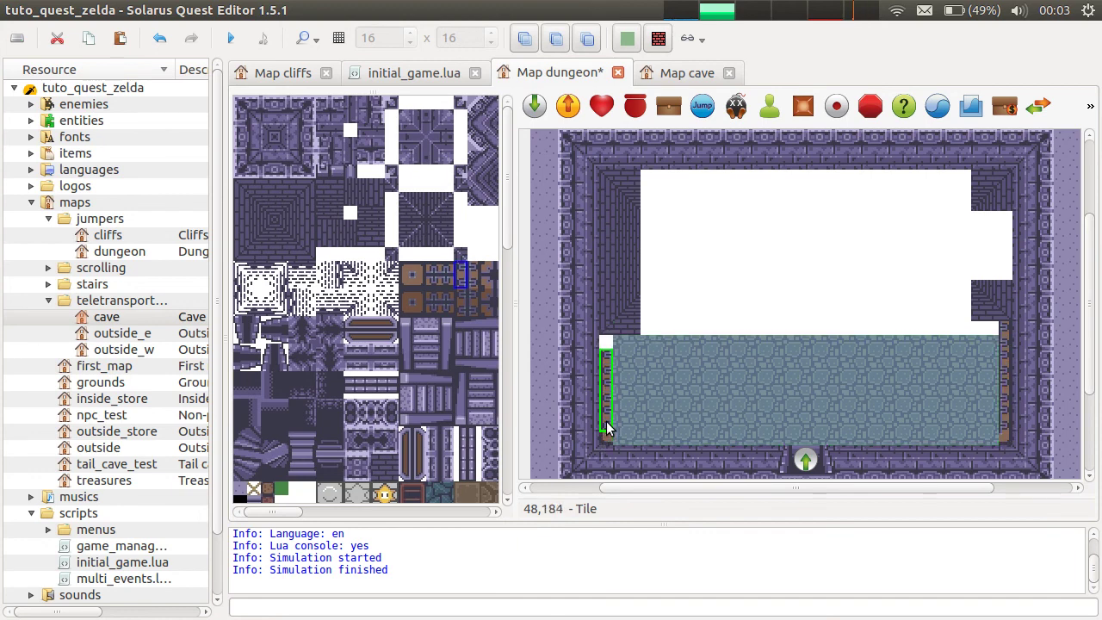
Step: Shorten the right border tile and align it with the left border, directly above the lower-right border corner
left_click(1009, 366)
mouse_move(1009, 366)
left_mouse_down()
mouse_move(1010, 383)
mouse_move(1006, 365)
left_mouse_up()
key("r")
left_click(1010, 410)
key("r")
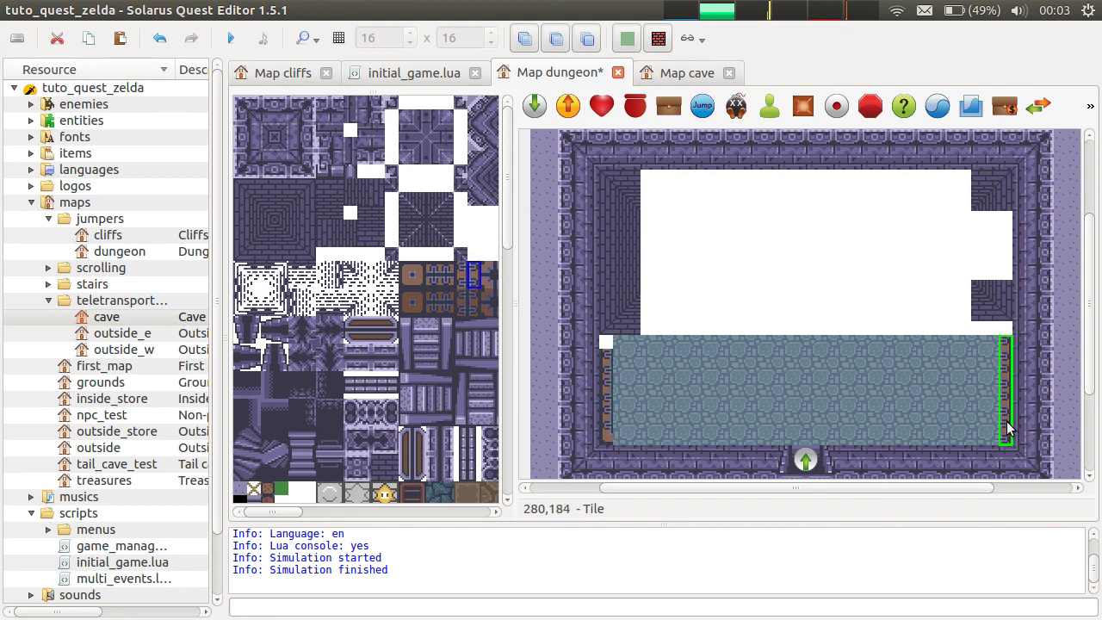
left_click(1006, 408)
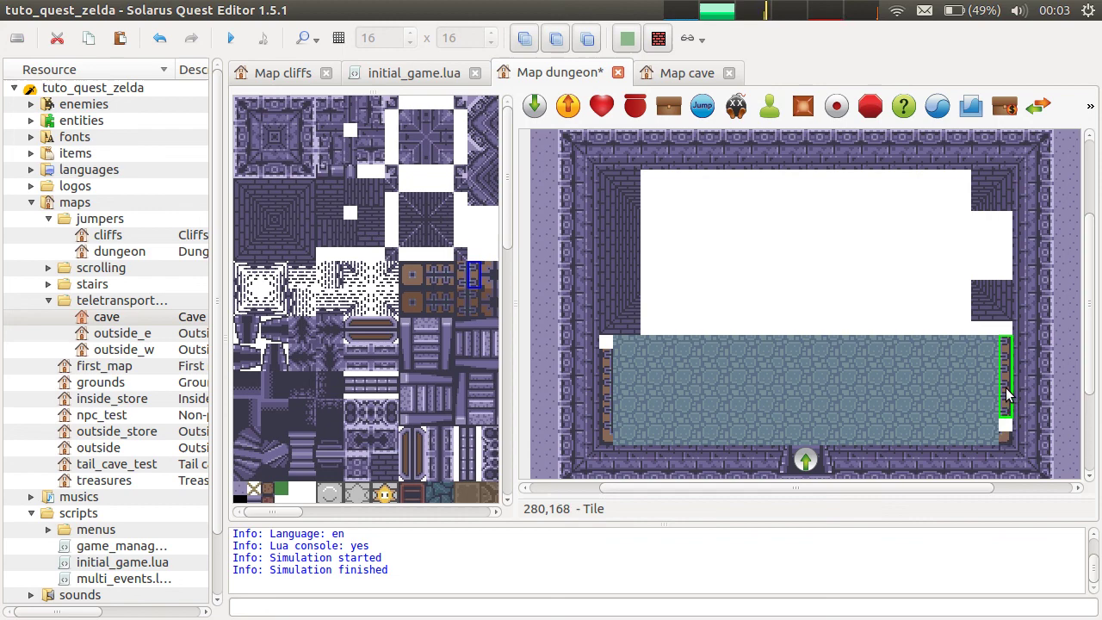
left_click_drag(1007, 392, 983, 418)
Step: Stretch the floor tile to both side walls behind the brown borders, and save the map
key("r")
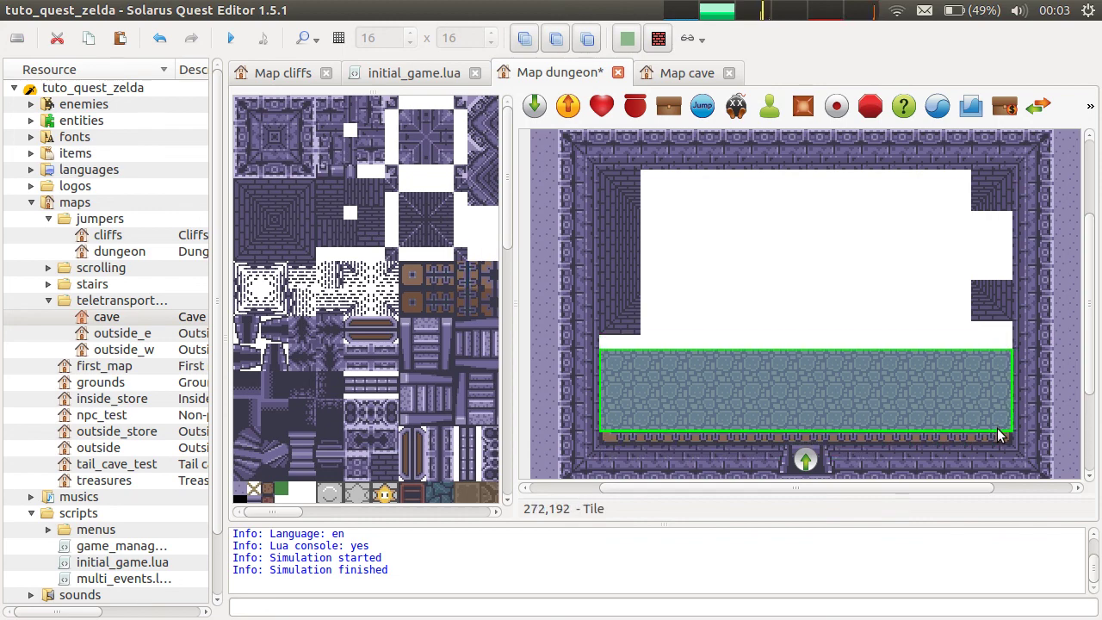
left_click(995, 433)
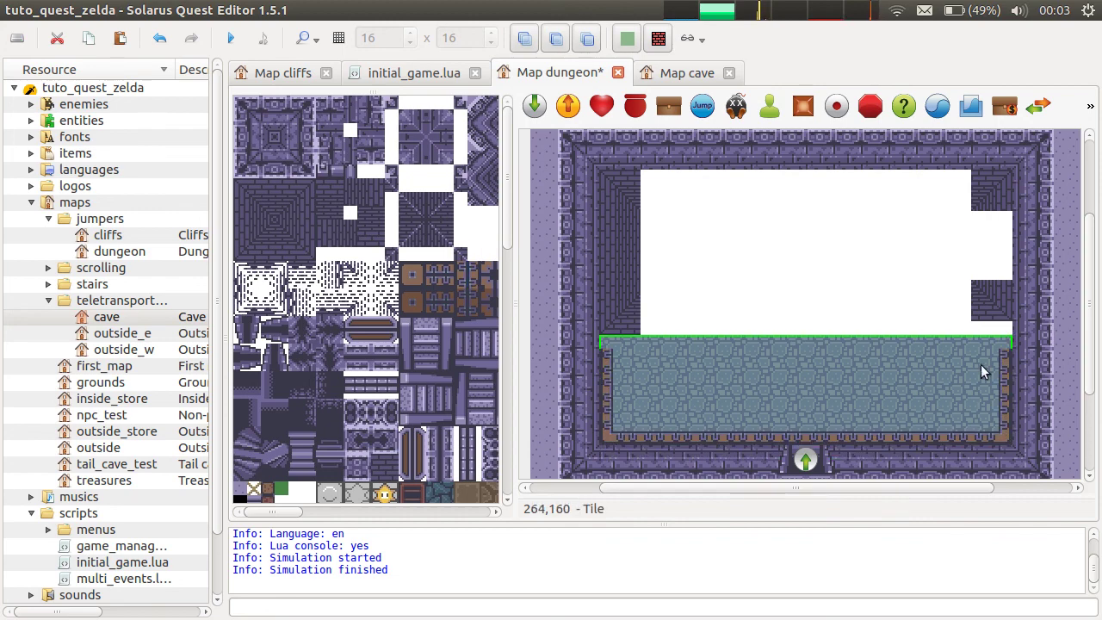
key("ctrl+s")
Step: Move the lower-right brick corner down to the floor's upper edge, save, and fill the right side with the matching brick wall
left_click_drag(986, 300, 990, 315)
key("ctrl+s")
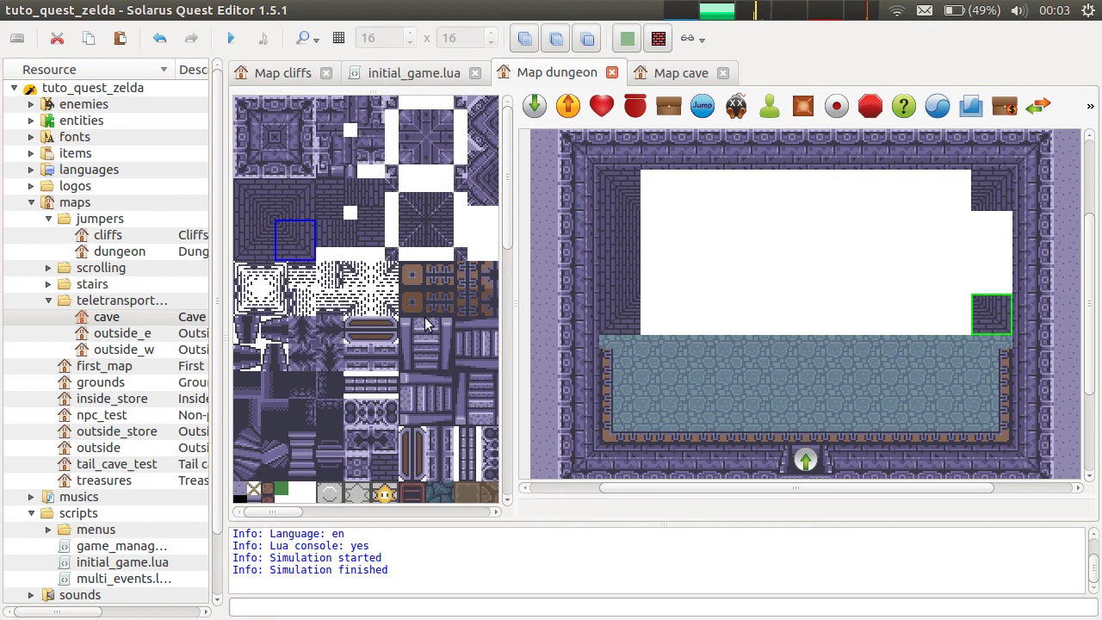
left_click(365, 192)
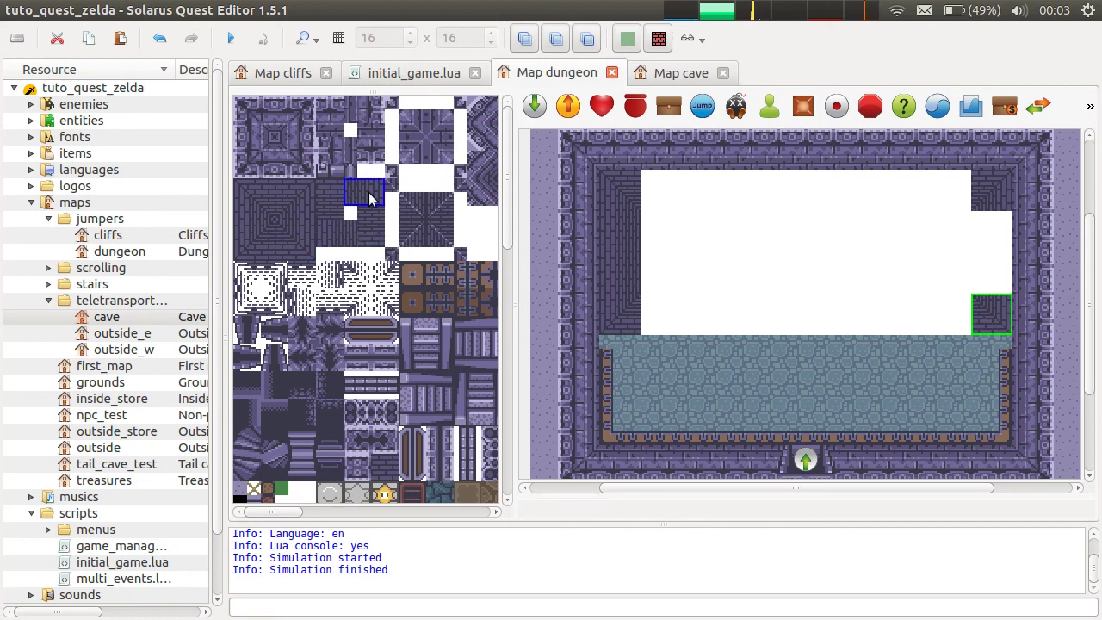
left_click(990, 227)
left_click(932, 352)
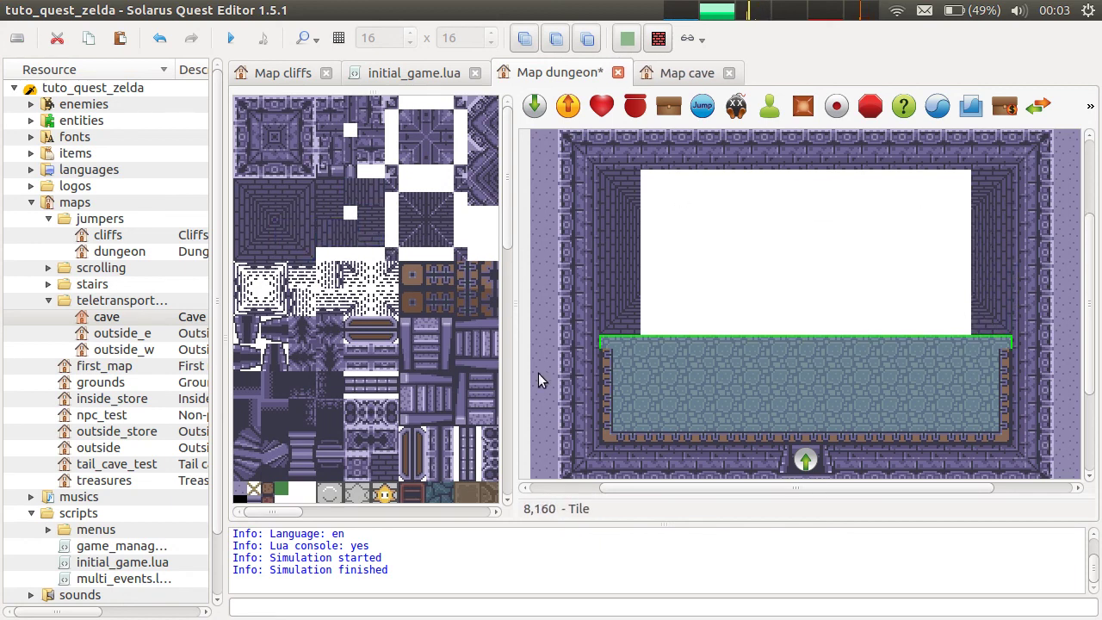
left_click(680, 440)
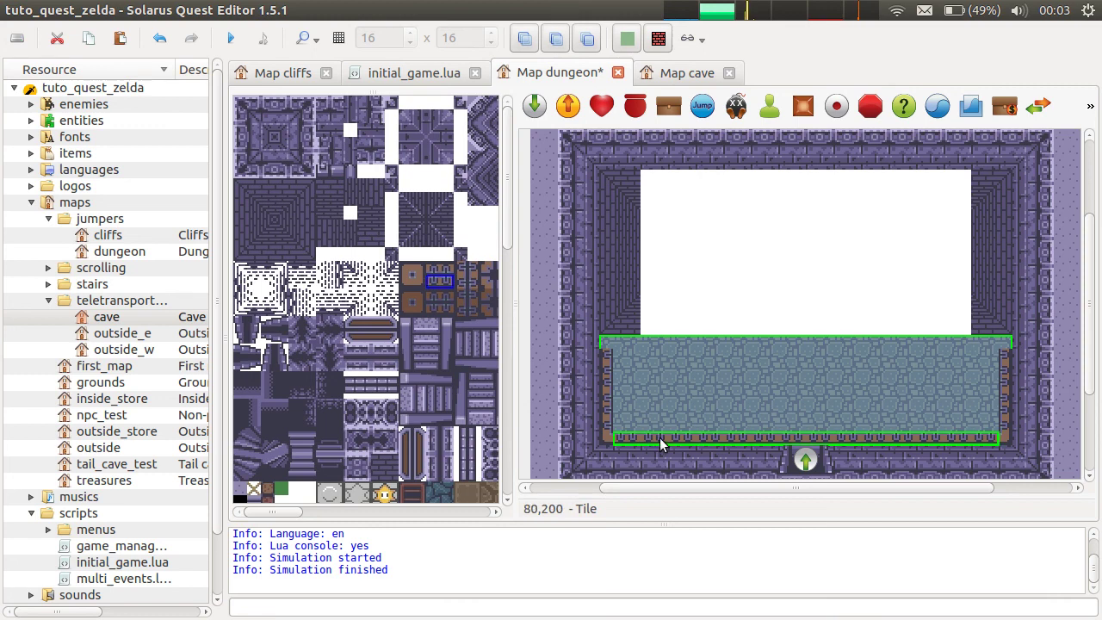
left_click(804, 460)
left_click(918, 278)
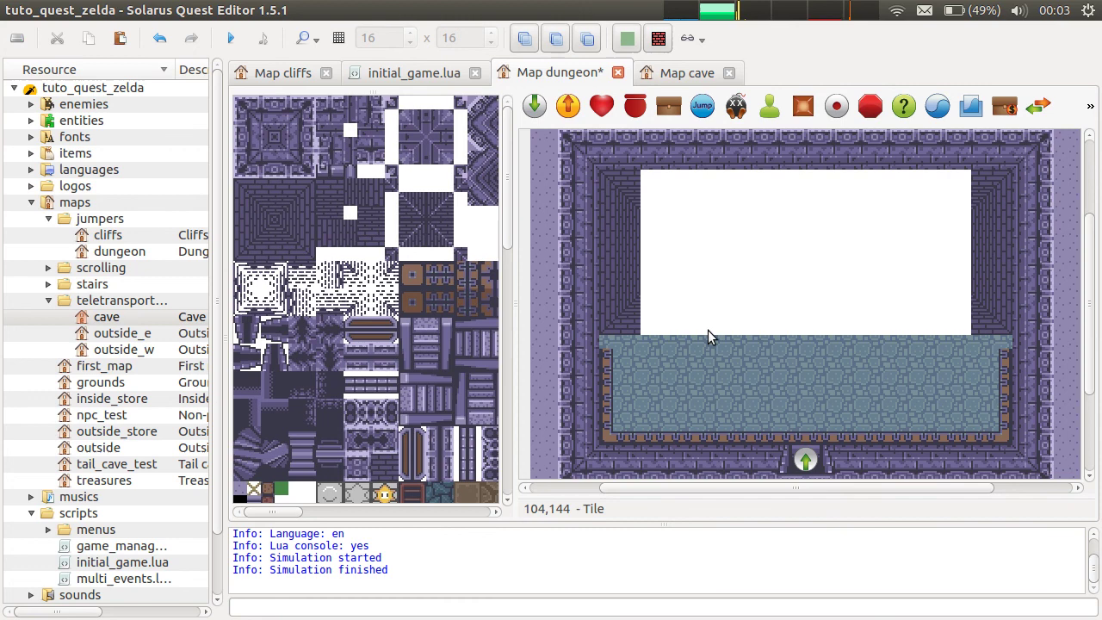
Step: Fill the upper and lower sides of the empty area with dark brick wall stretched between the corner tiles
left_click(330, 199)
left_click_drag(653, 190, 964, 200)
left_click(377, 229)
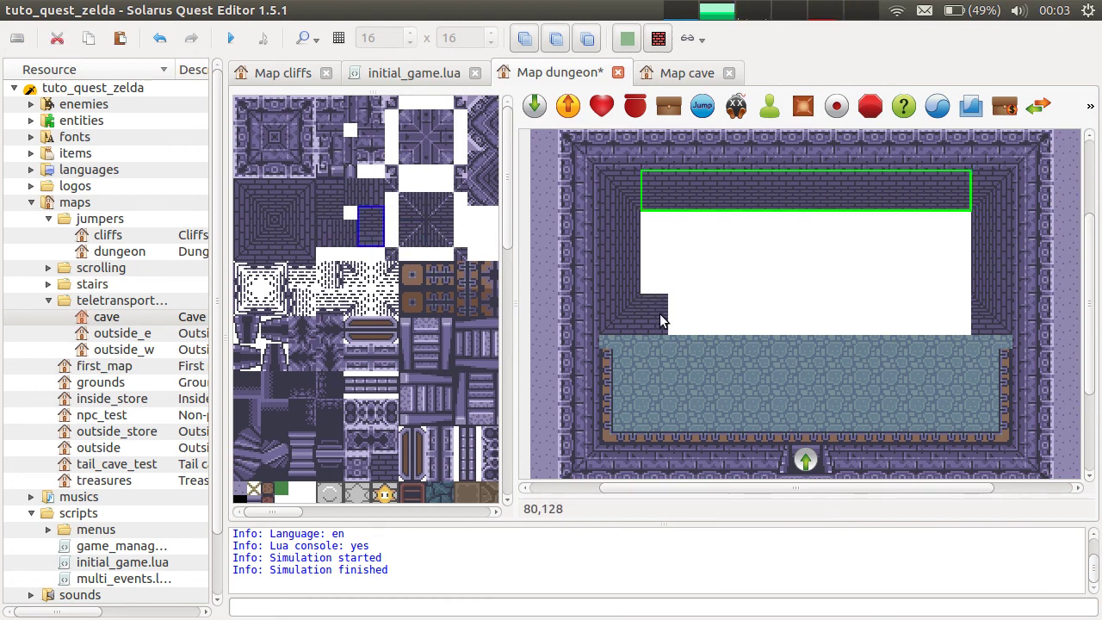
left_click_drag(659, 315, 958, 321)
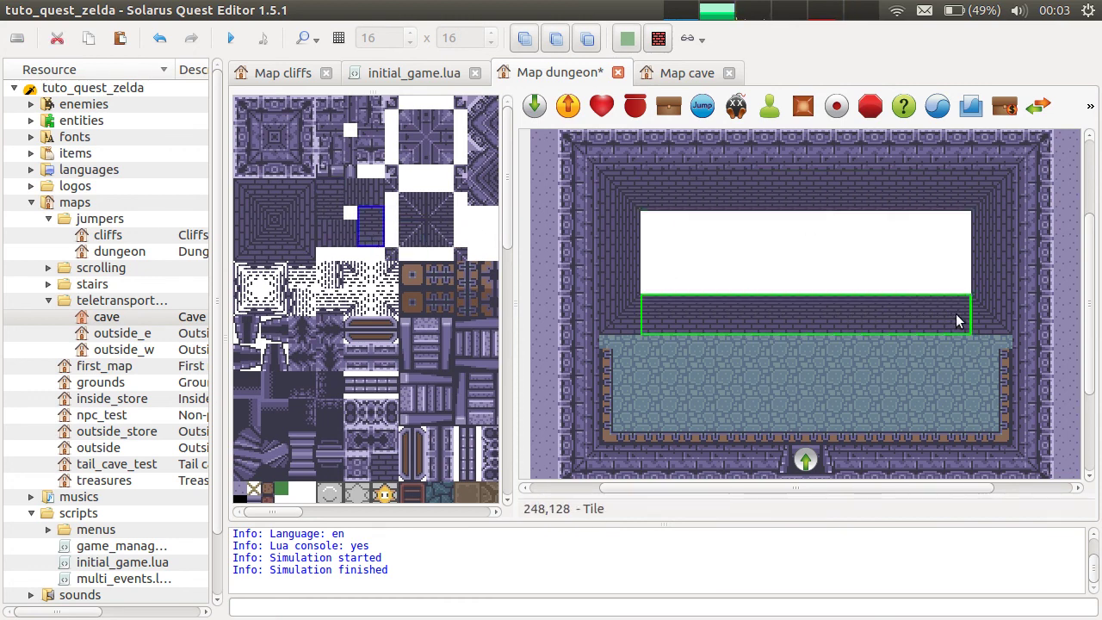
Step: Build a short ledge at the left of the floor's upper edge from two end pieces and a middle tile stretched between them
left_click(323, 170)
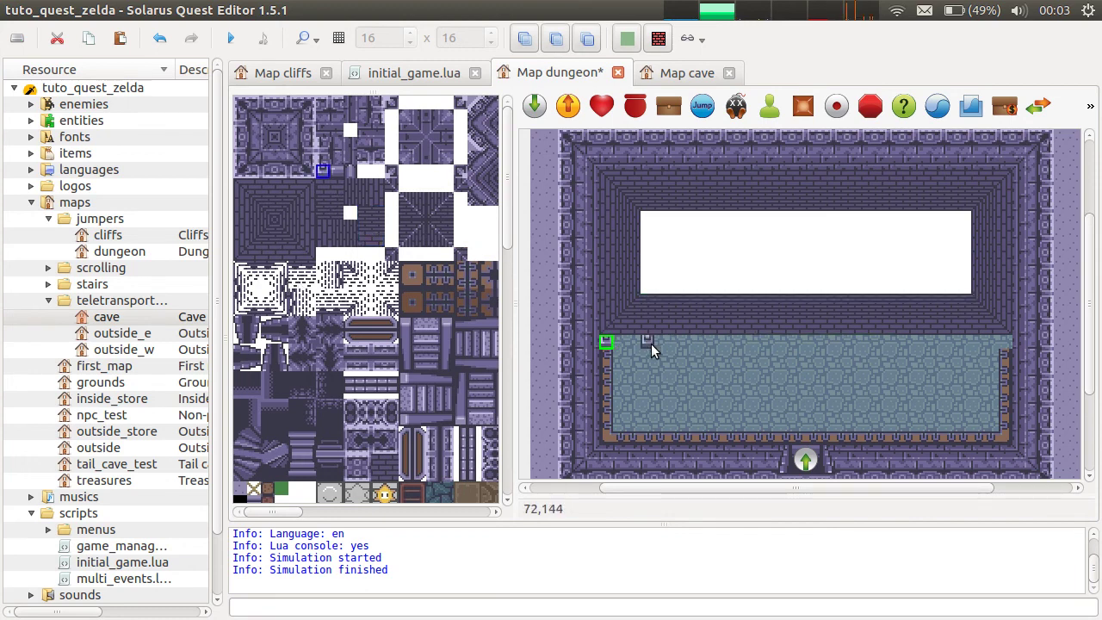
left_click(337, 172)
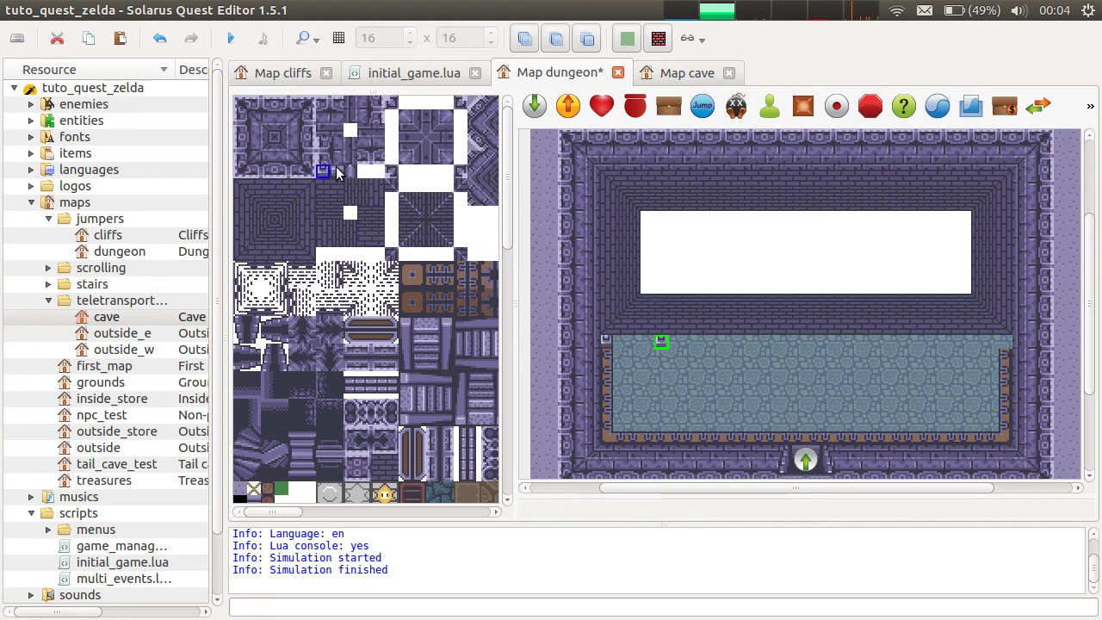
left_click_drag(614, 344, 640, 348)
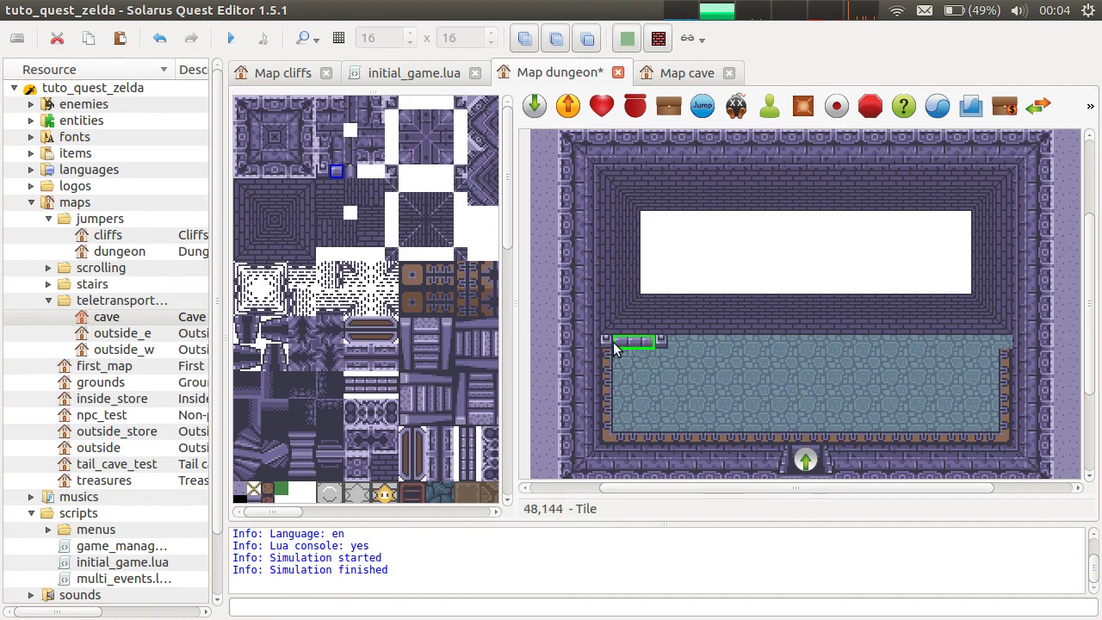
Step: Duplicate the short ledge at the right end of the floor's upper edge, against the side wall, and save the map
left_click(606, 342, "ctrl")
left_click(651, 343, "ctrl")
left_click(659, 340, "ctrl")
left_click(641, 342, "ctrl")
key("ctrl+c")
key("ctrl+v")
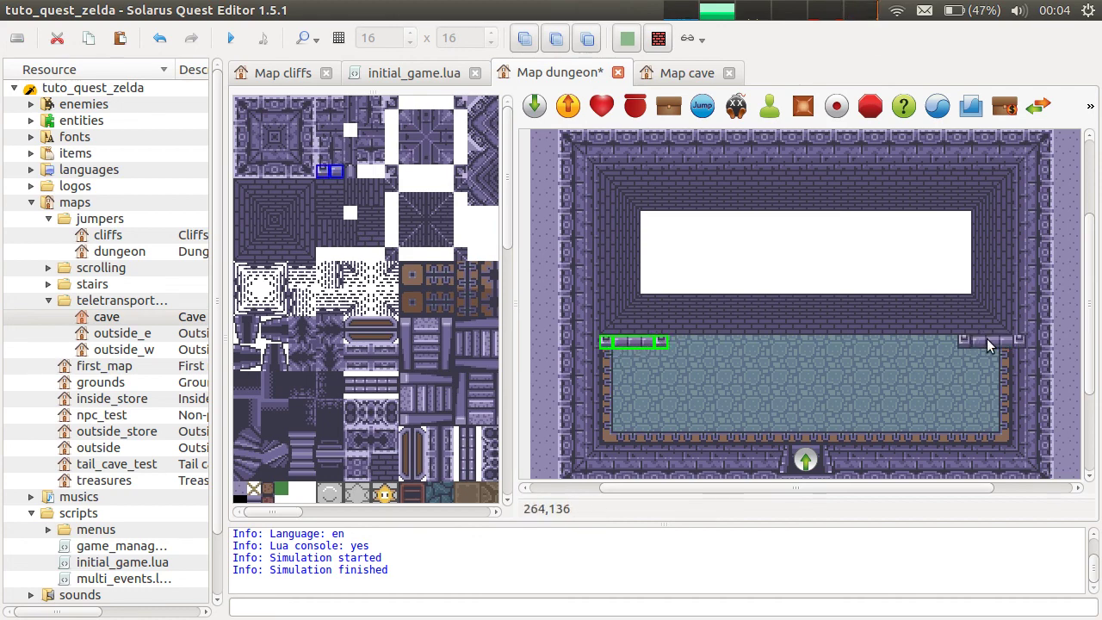
left_click(979, 341)
key("ctrl+s")
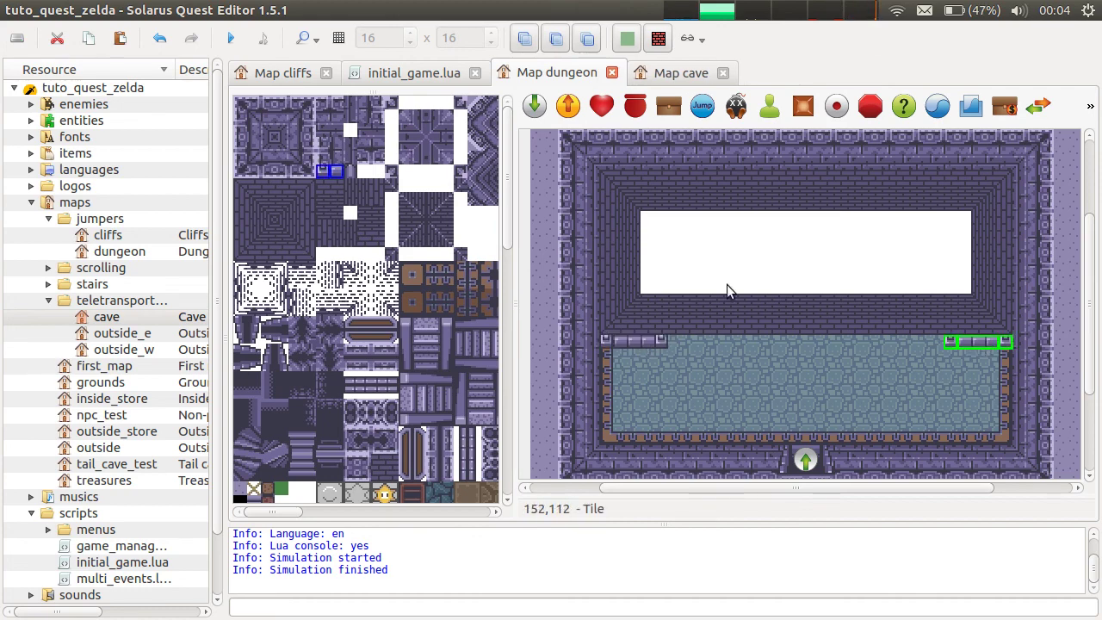
Step: Place brown border corner tiles in the upper-left, lower-right and upper-right corners of the empty area, and save the map
left_click(406, 299)
left_click(643, 215)
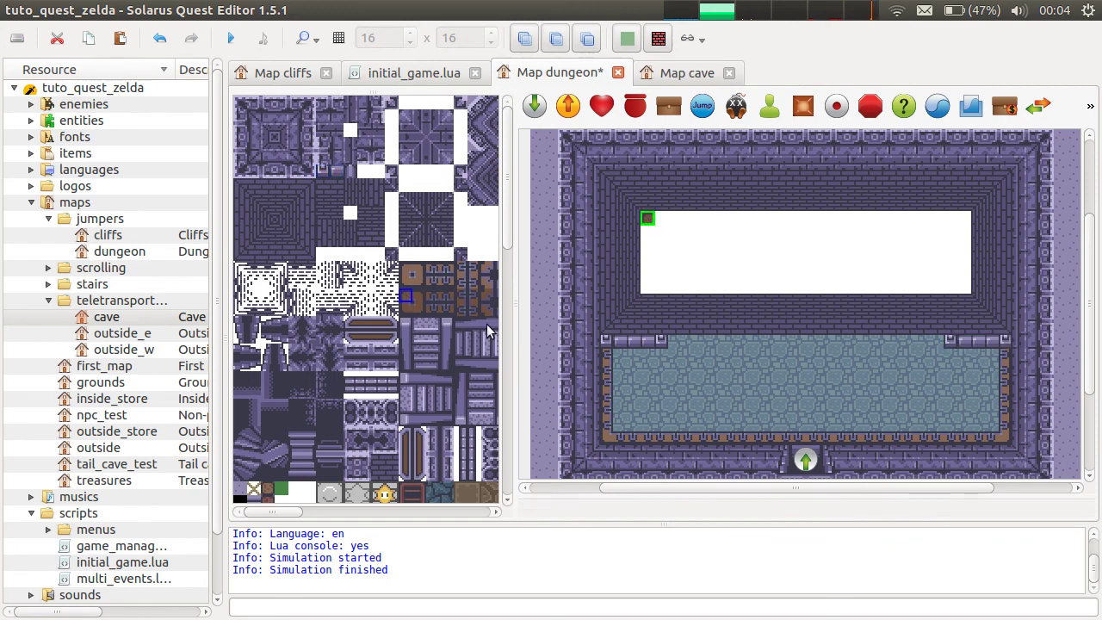
left_click(419, 310)
left_click(960, 285)
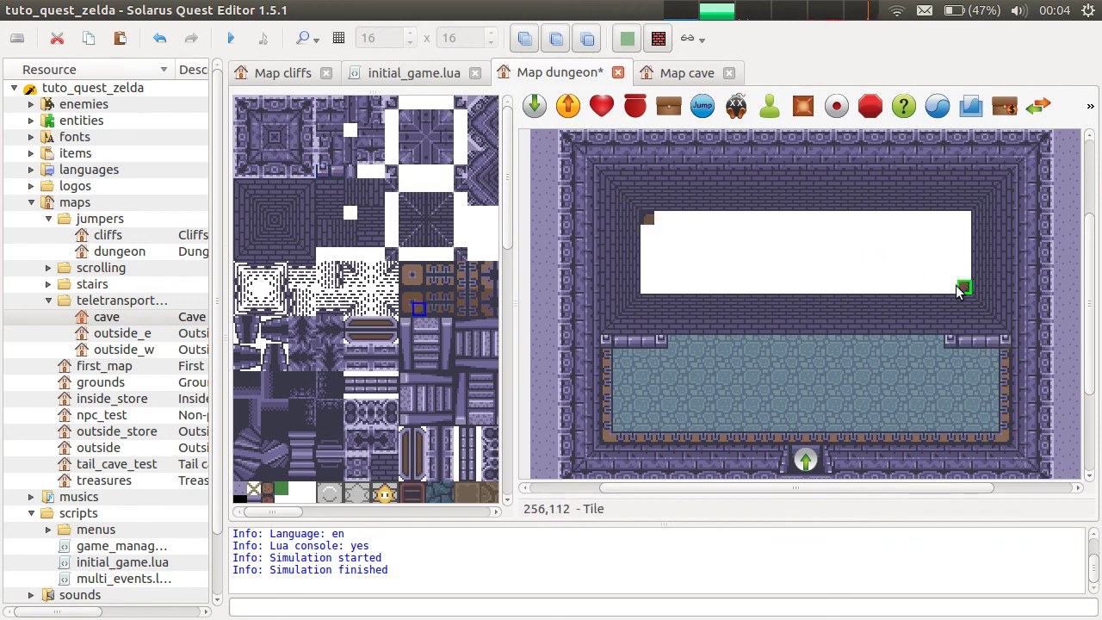
left_click(418, 295)
left_click(962, 220)
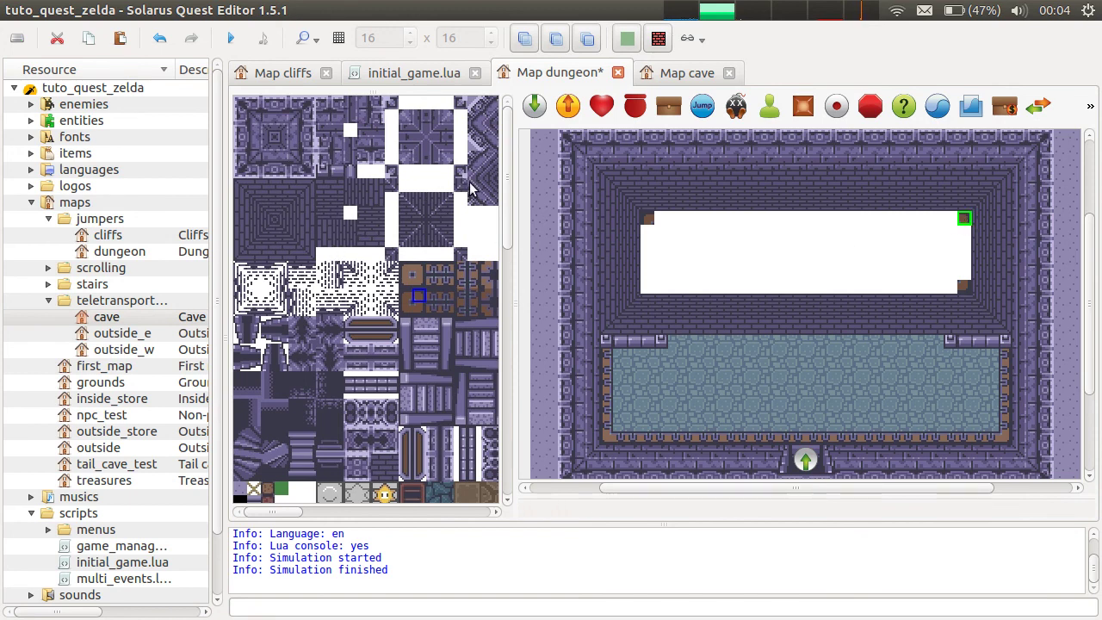
left_click_drag(467, 178, 190, 86)
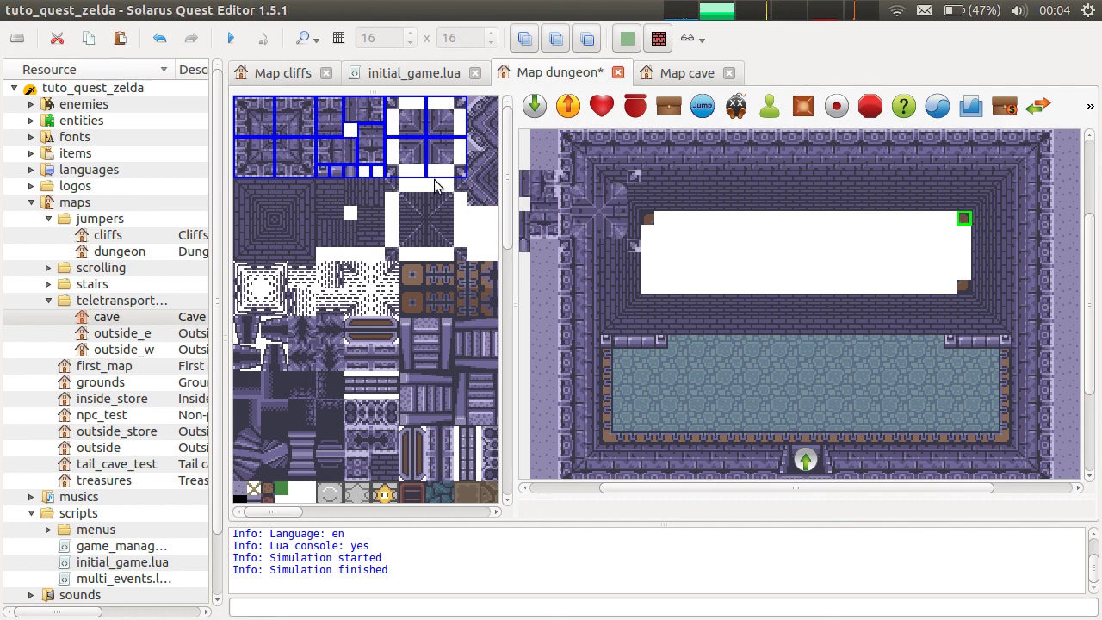
left_click(472, 232)
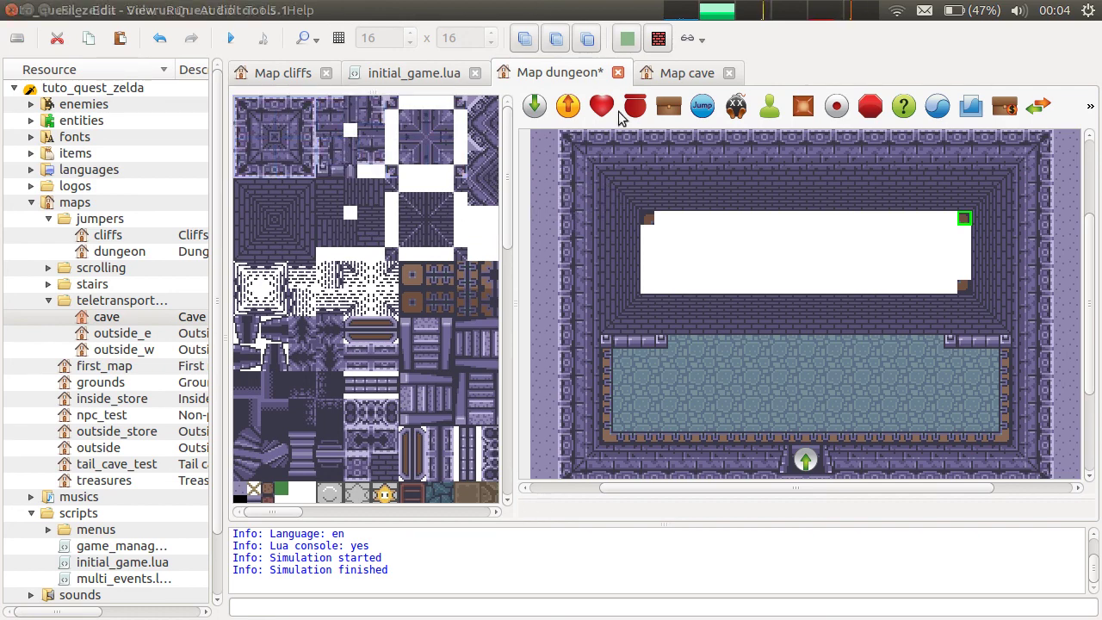
key("ctrl+s")
Step: Hide and restore layers 0, 1 and 2 to examine which tiles lie on each layer
left_click(524, 38)
left_click(585, 40)
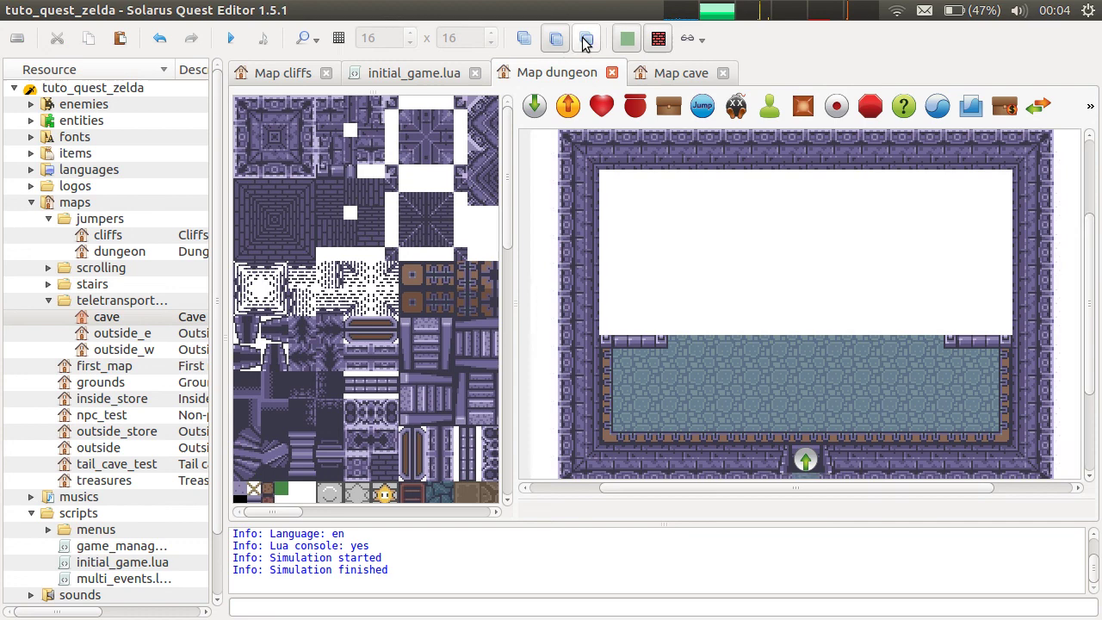
left_click(524, 40)
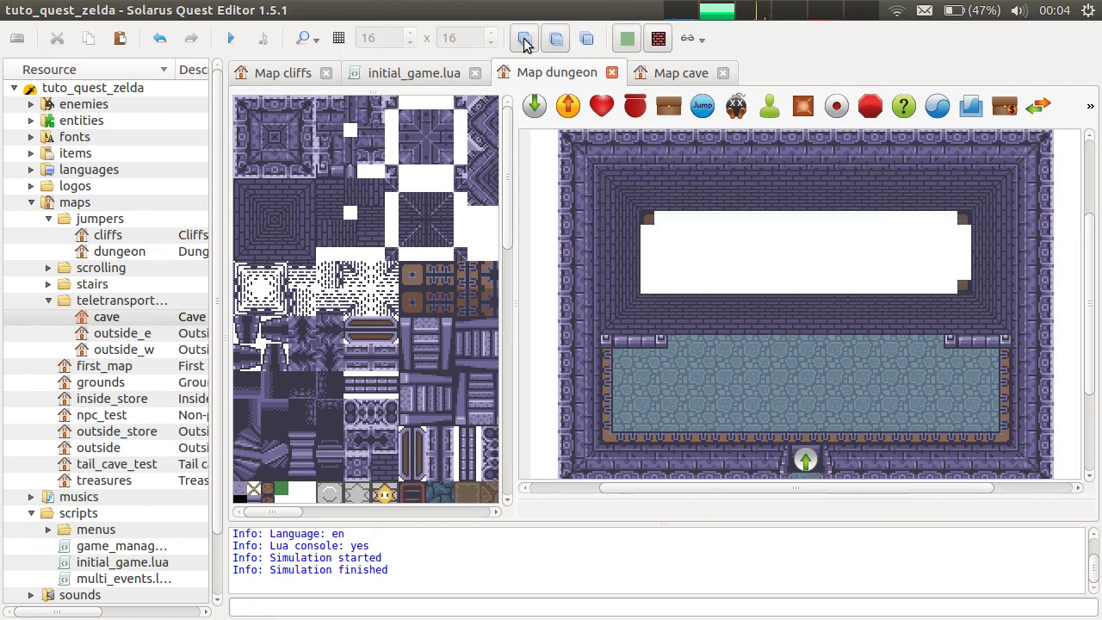
left_click(555, 38)
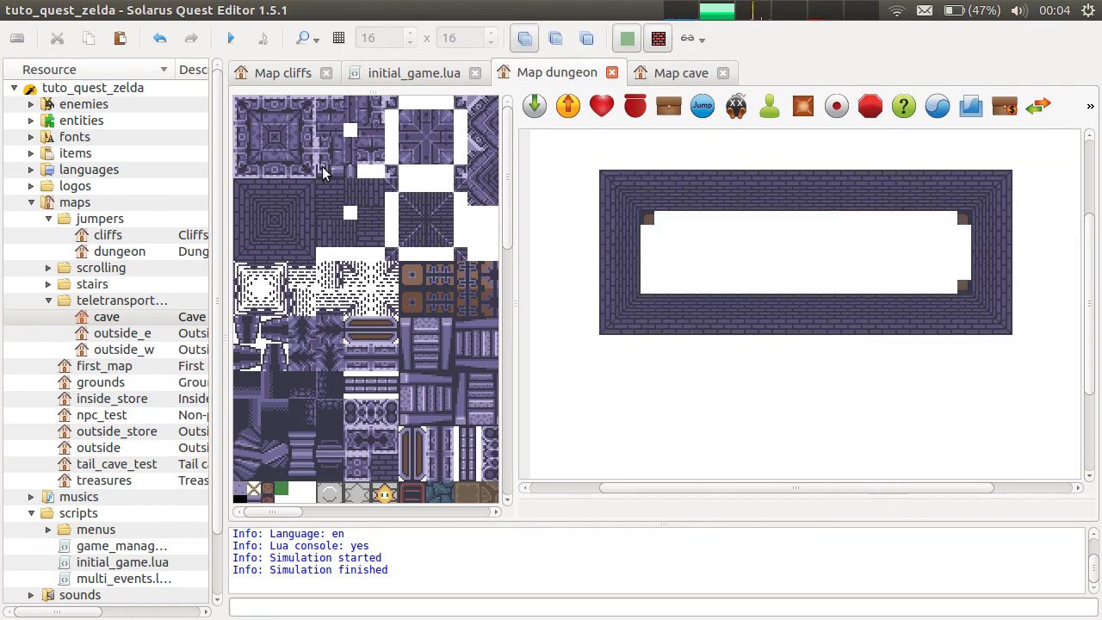
left_click(555, 38)
left_click(586, 38)
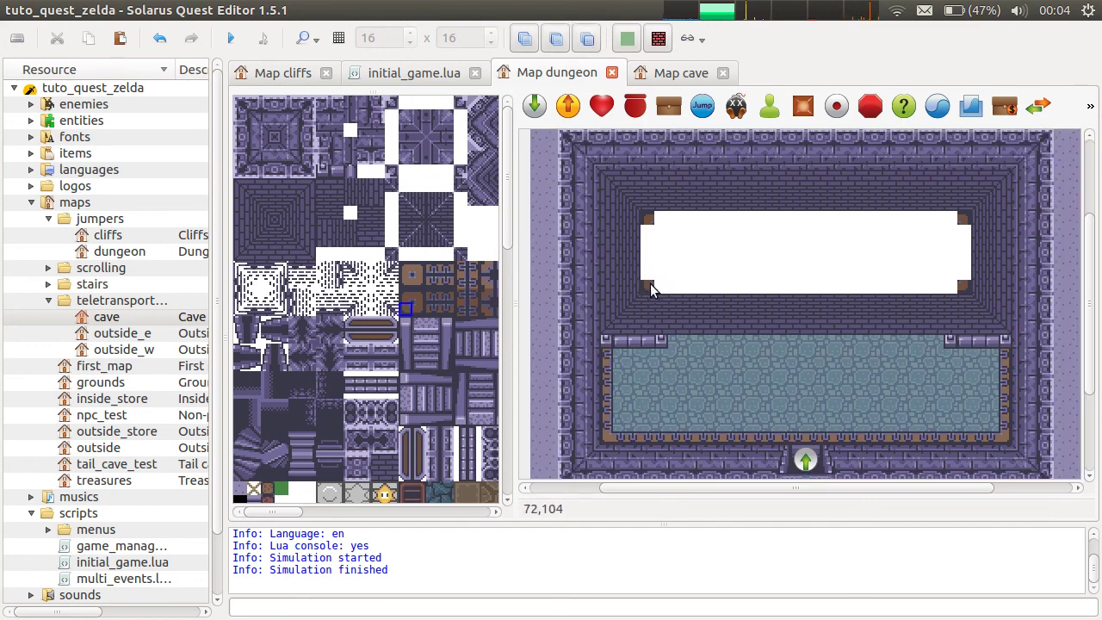
Step: Place the lower-left brown corner tile and stretch brown borders along the lower and upper edges of the empty area
left_click(644, 289)
left_click_drag(644, 288, 955, 289)
left_click_drag(661, 217, 955, 216)
Step: Close the brown frame with vertical border tiles on the right and left of the empty area, and save the map
left_click(474, 303)
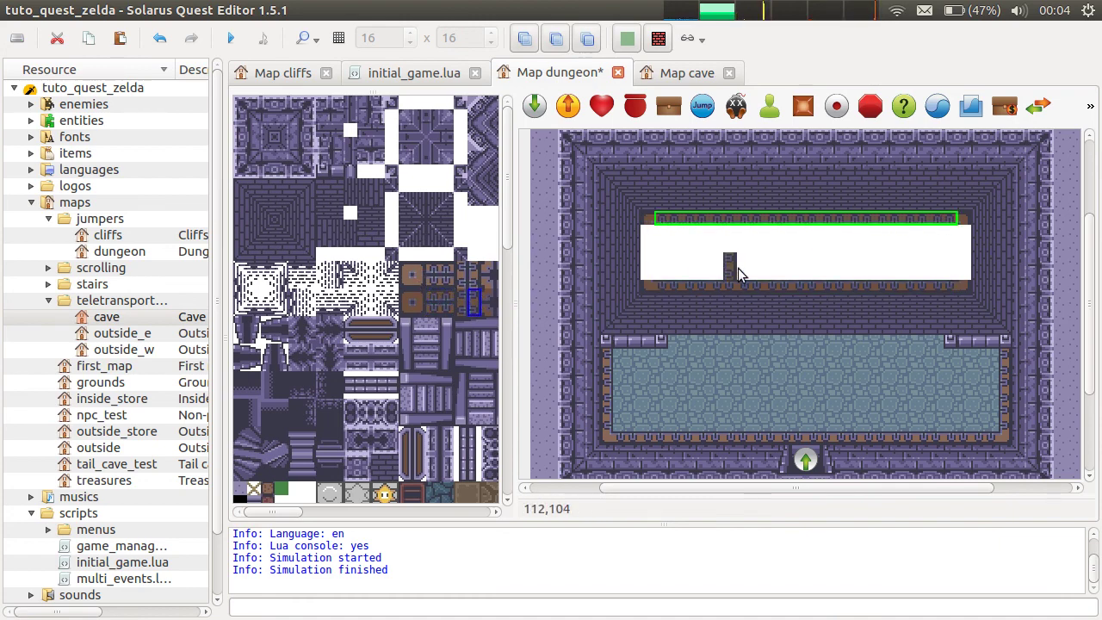
left_click(967, 263)
left_click(458, 303)
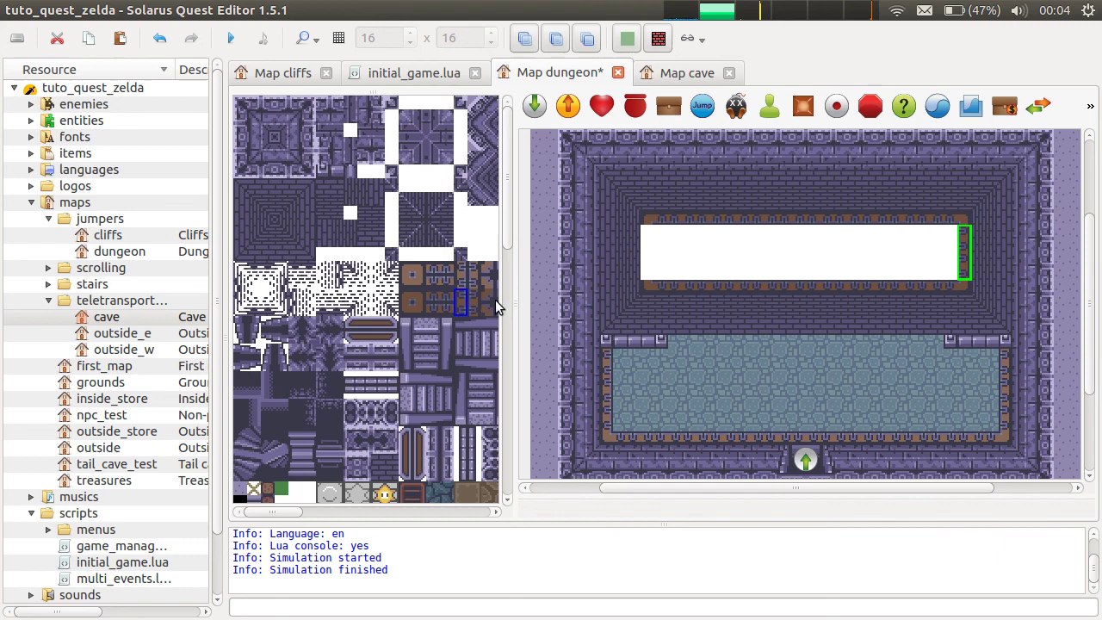
left_click(652, 255)
key("ctrl+s")
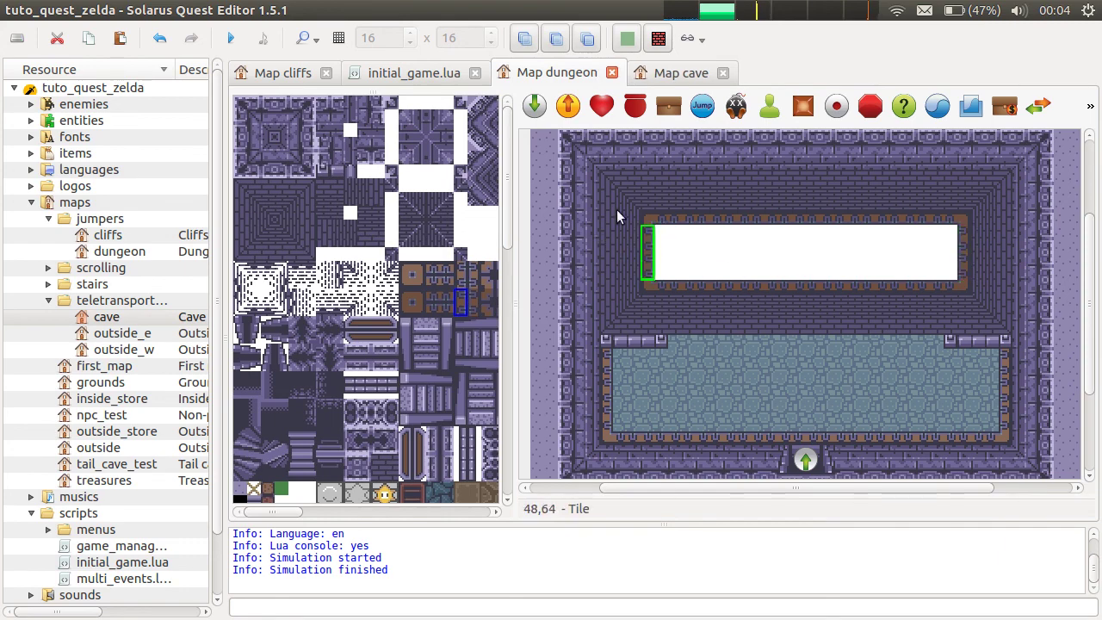
Step: Fill the empty area inside the brown frame with the darker blue stone floor tile, and save the map
scroll(414, 341, "right", 3)
scroll(435, 339, "right", 3)
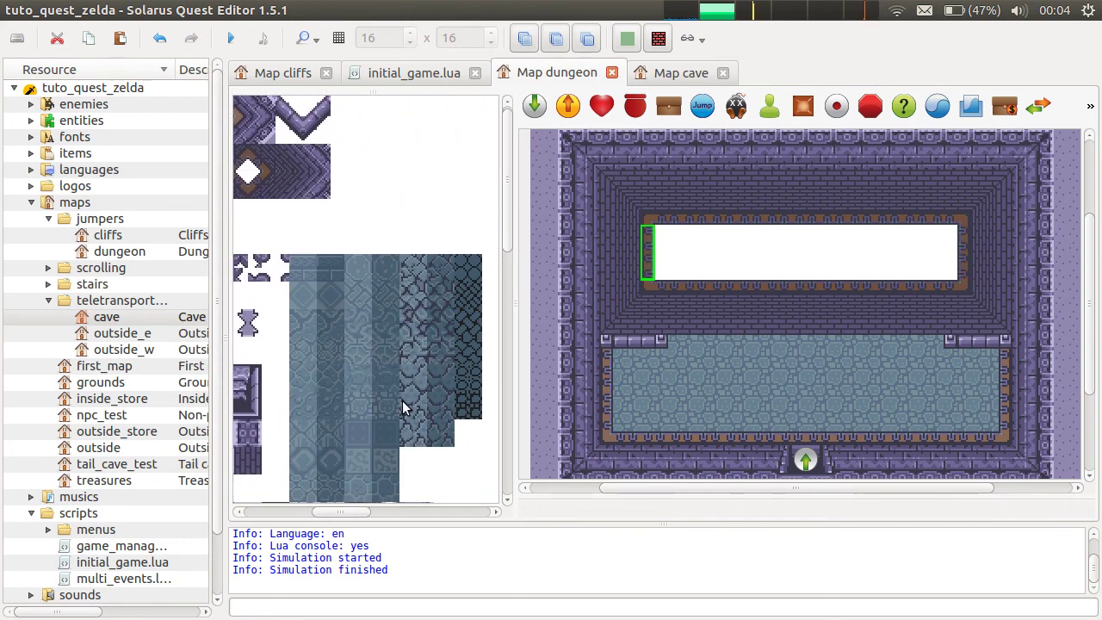
scroll(402, 406, "down", 5)
left_click(389, 228)
left_click_drag(679, 246, 947, 267)
key("ctrl+s")
scroll(390, 257, "up", 2)
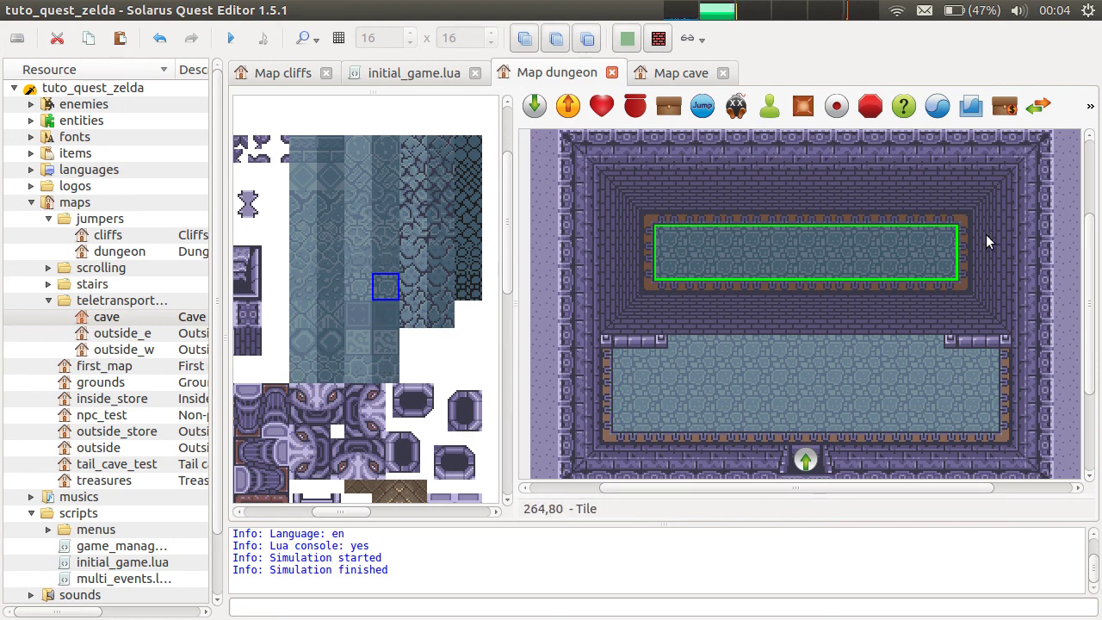
left_click(756, 340)
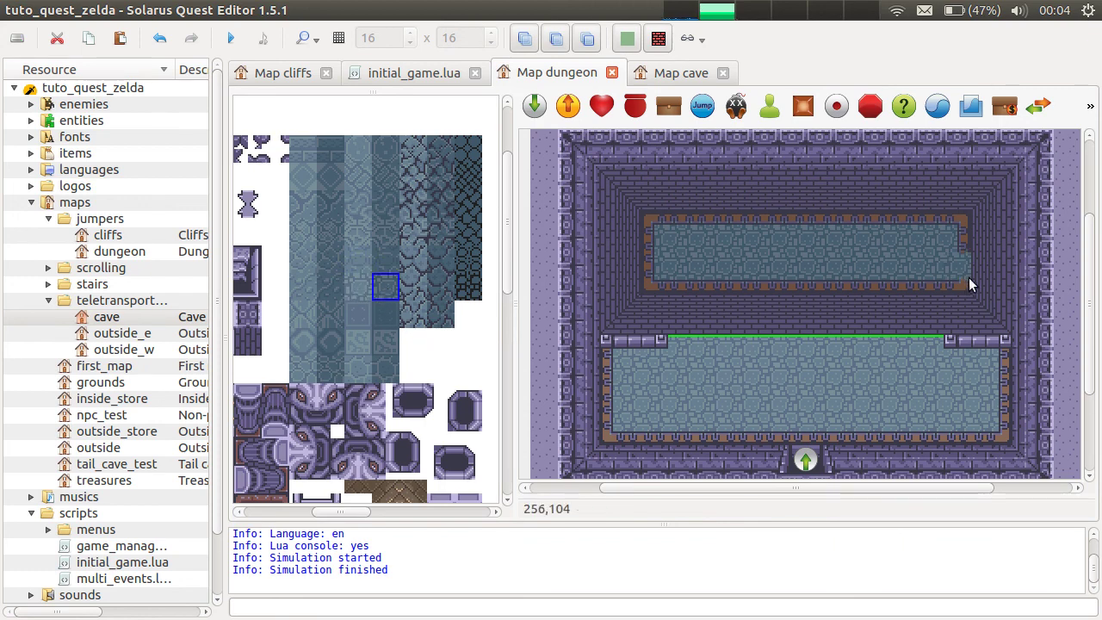
left_click(437, 352)
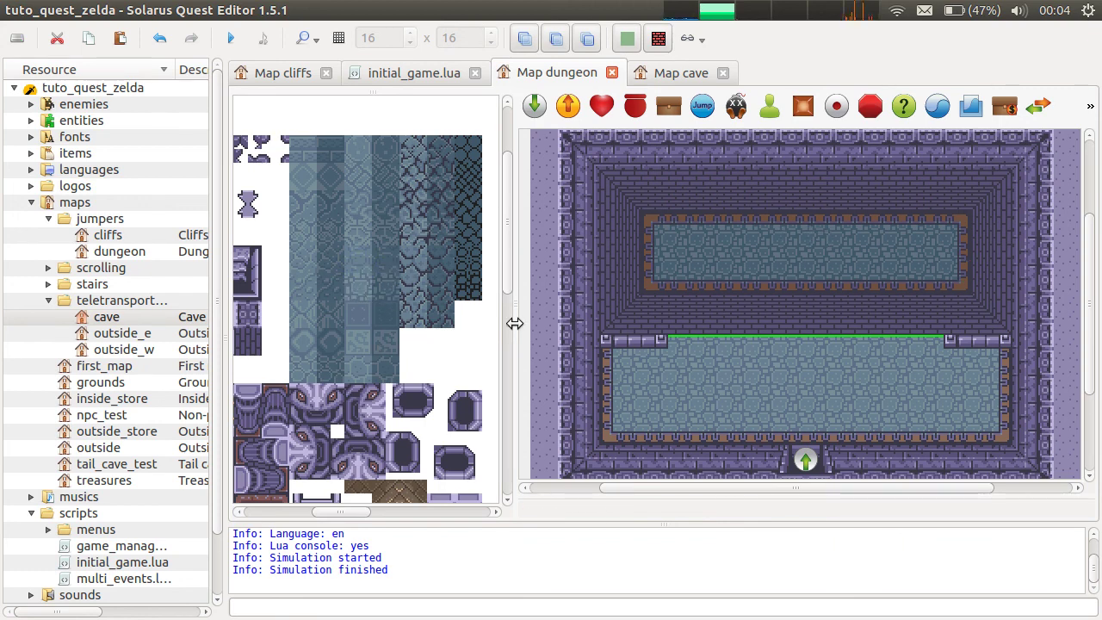
left_click(760, 242)
left_click(721, 369)
scroll(362, 305, "down", 10)
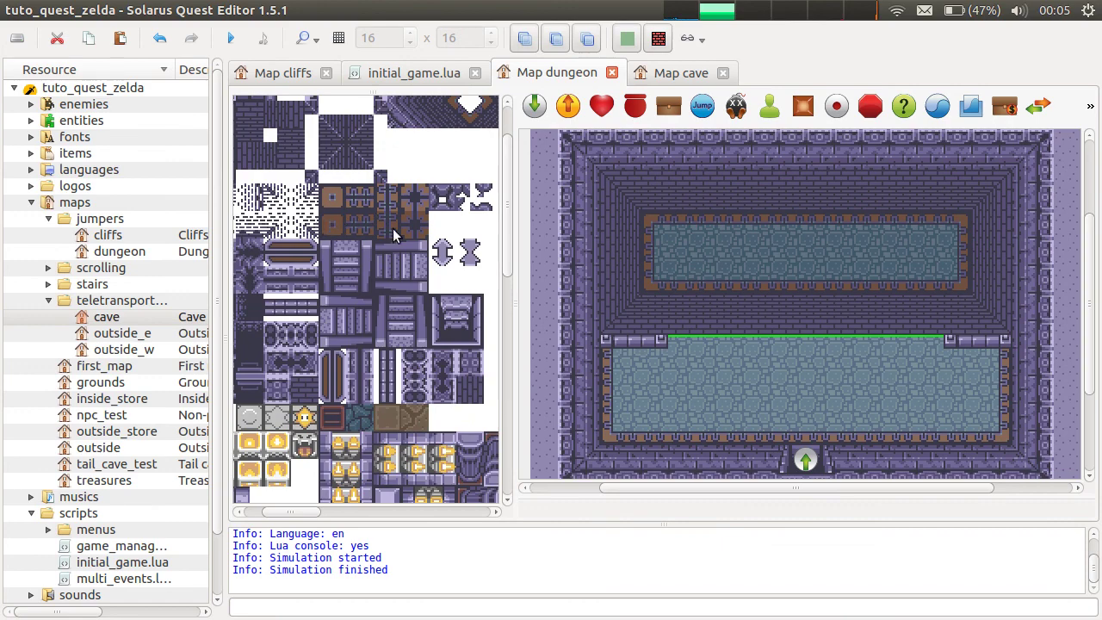
middle_click_drag(313, 265, 370, 276)
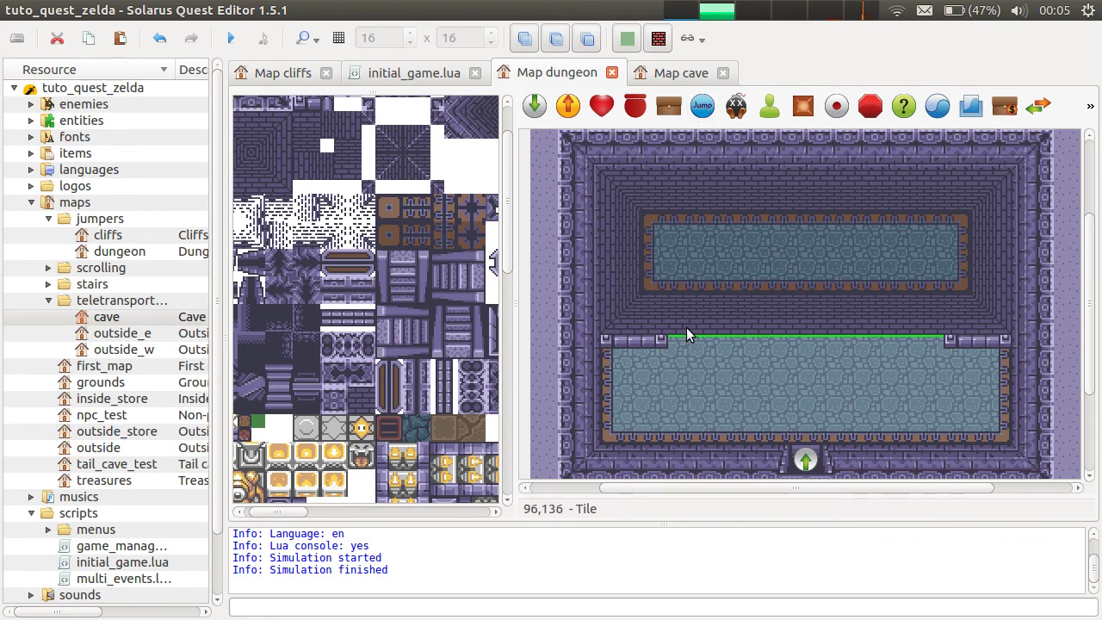
Step: Examine the sunken area and the upper floor separately by hiding and restoring layer 1 and layer 0
left_click(558, 46)
scroll(953, 337, "down", 2)
scroll(951, 337, "up", 3)
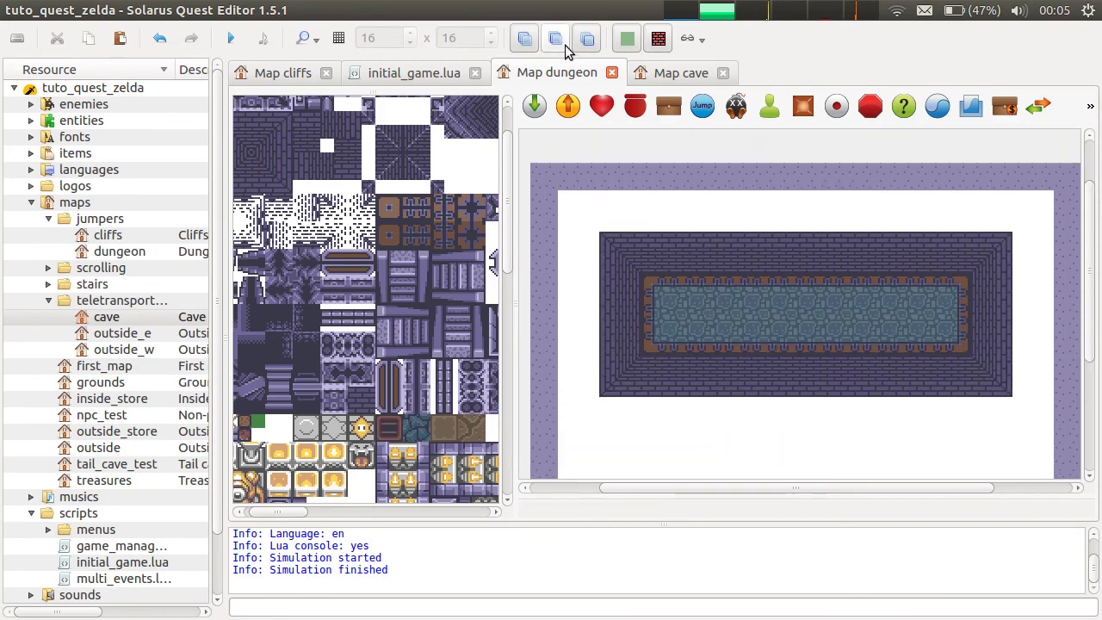
left_click(530, 44)
left_click(556, 43)
scroll(842, 286, "down", 2)
scroll(842, 286, "up", 2)
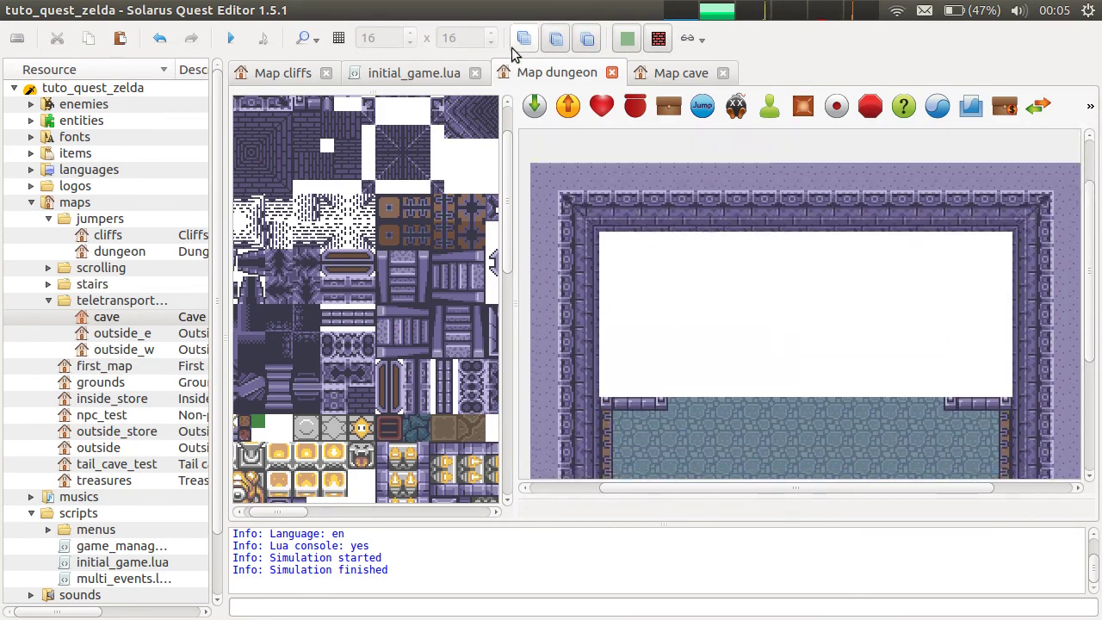
left_click(529, 44)
Step: Run the quest, walk the hero around the floor and up over the dark brick wall, and close the game
left_click(237, 38)
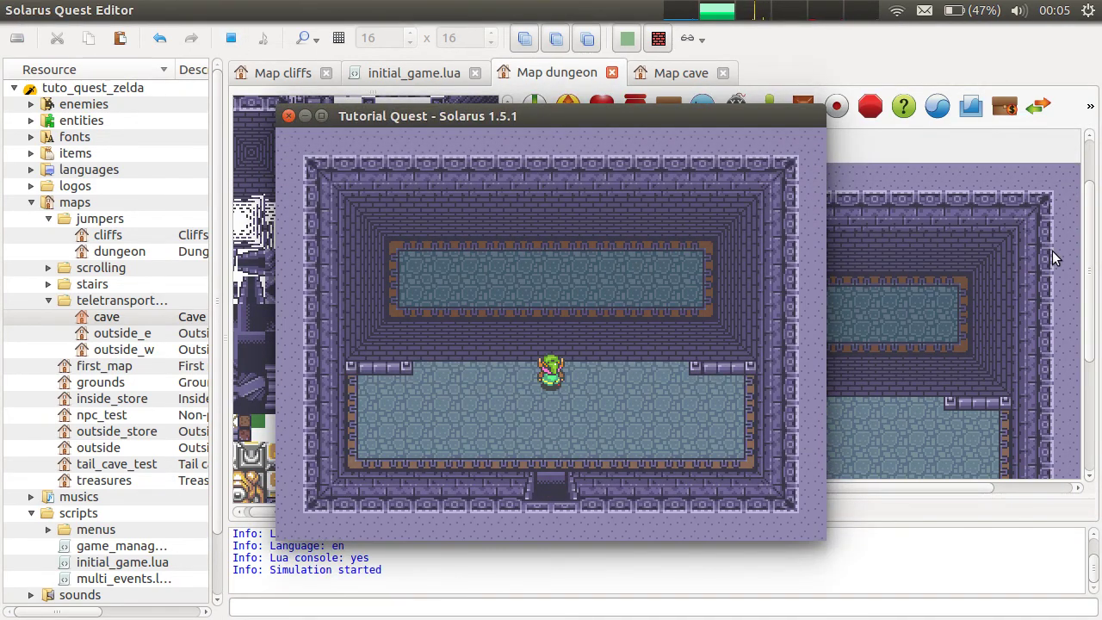
key("Left")
key("Right")
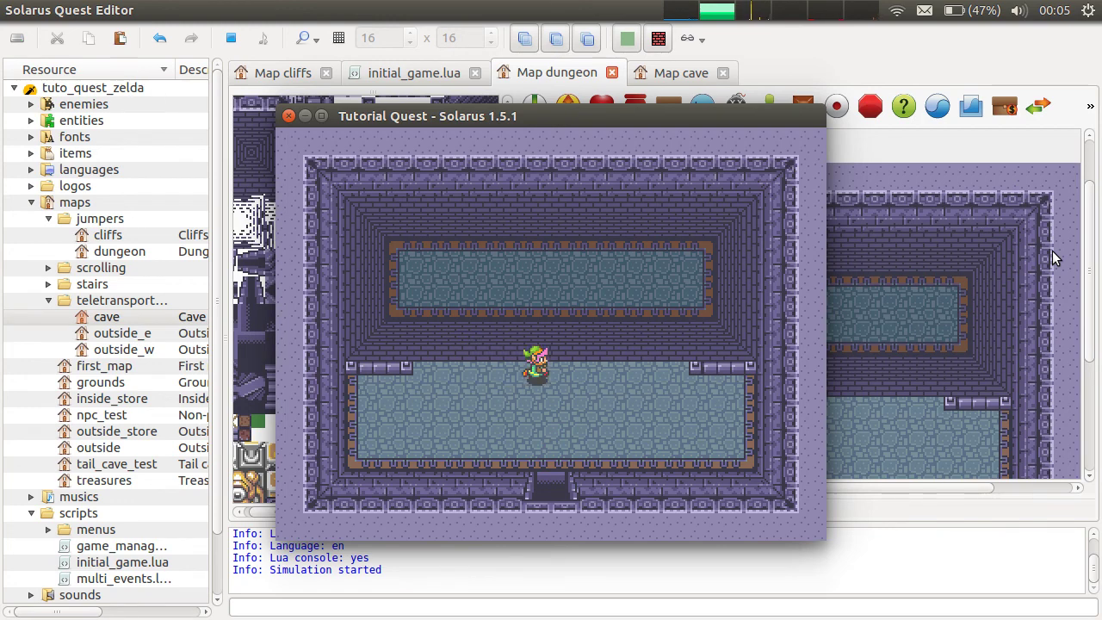
key("Up")
key("Down")
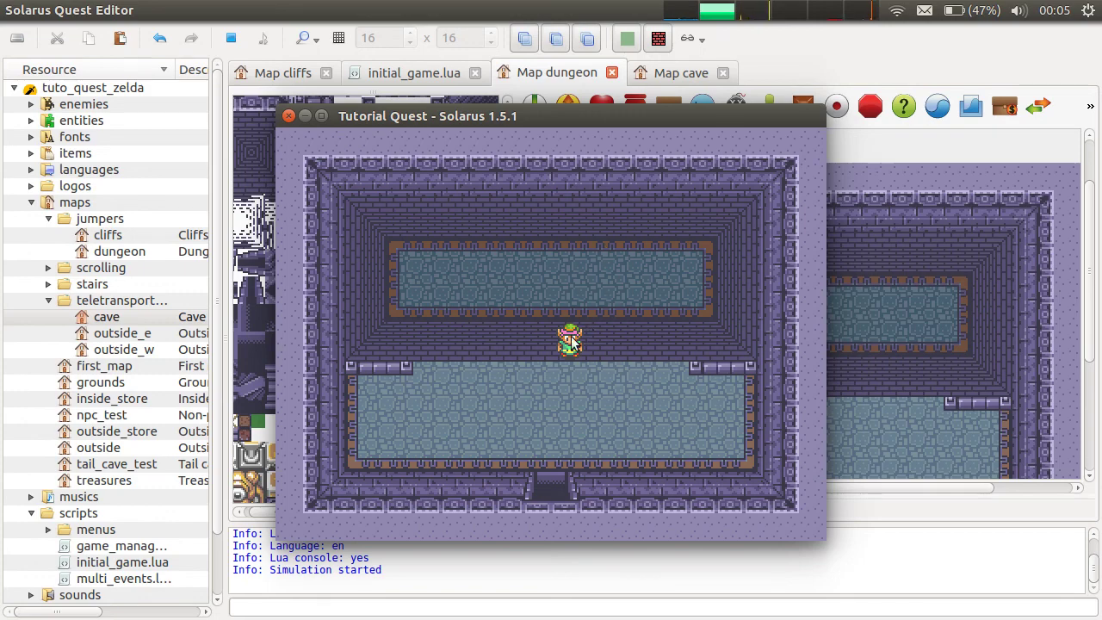
left_click(288, 115)
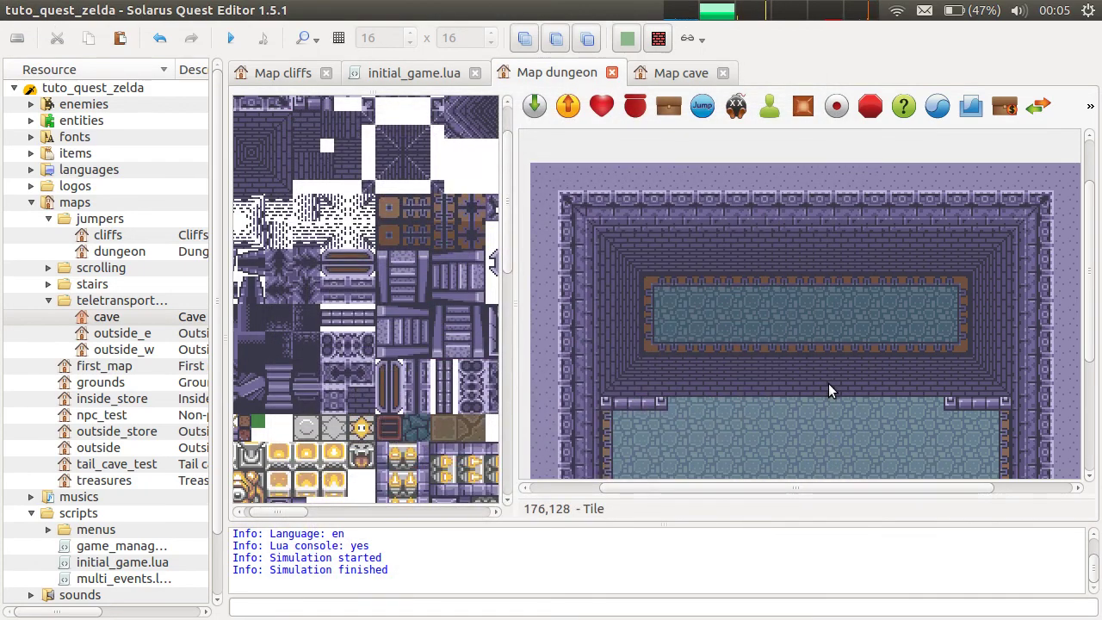
Step: Examine the thin tile on the floor's upper edge and each layer's contents by isolating layer 1 and layer 0, and restore all layers
left_click(853, 426)
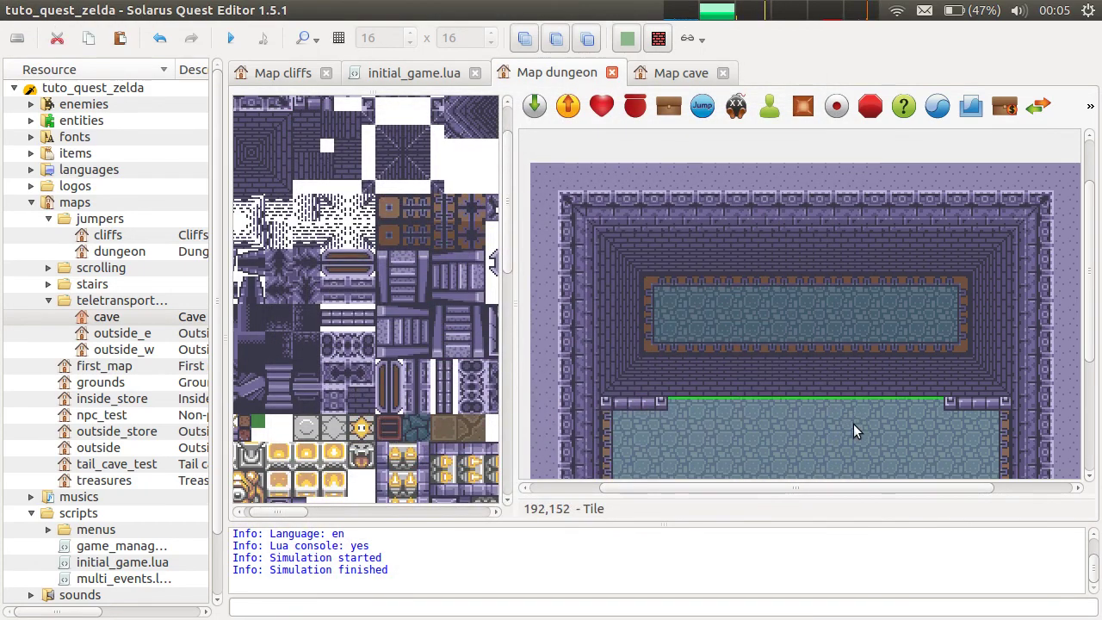
left_click(524, 38)
left_click(587, 38)
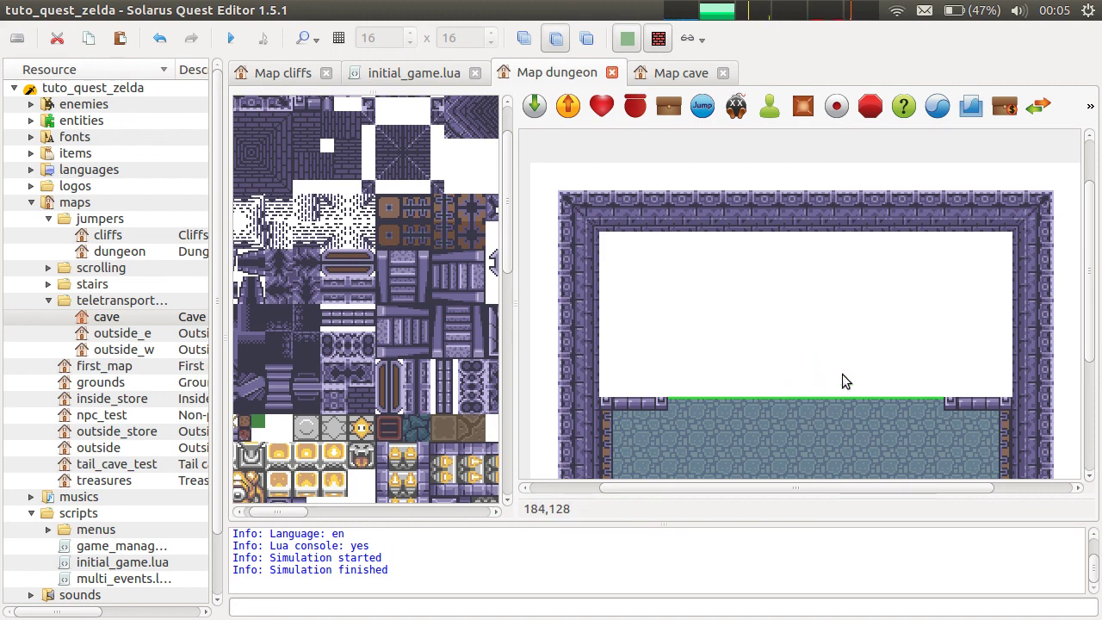
left_click(524, 38)
left_click(555, 38)
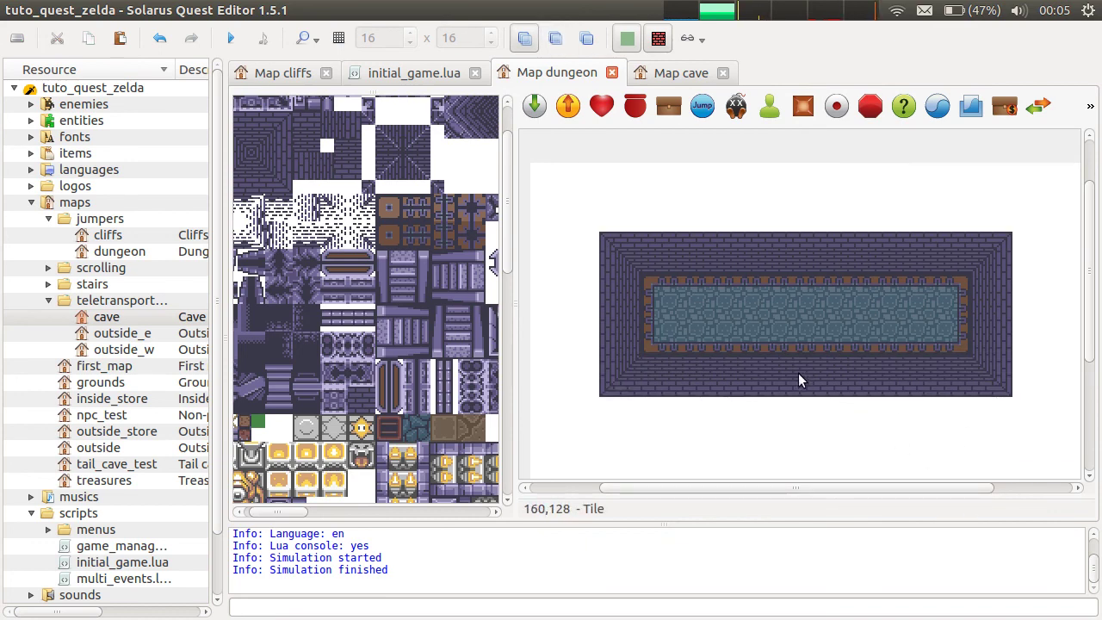
left_click(555, 38)
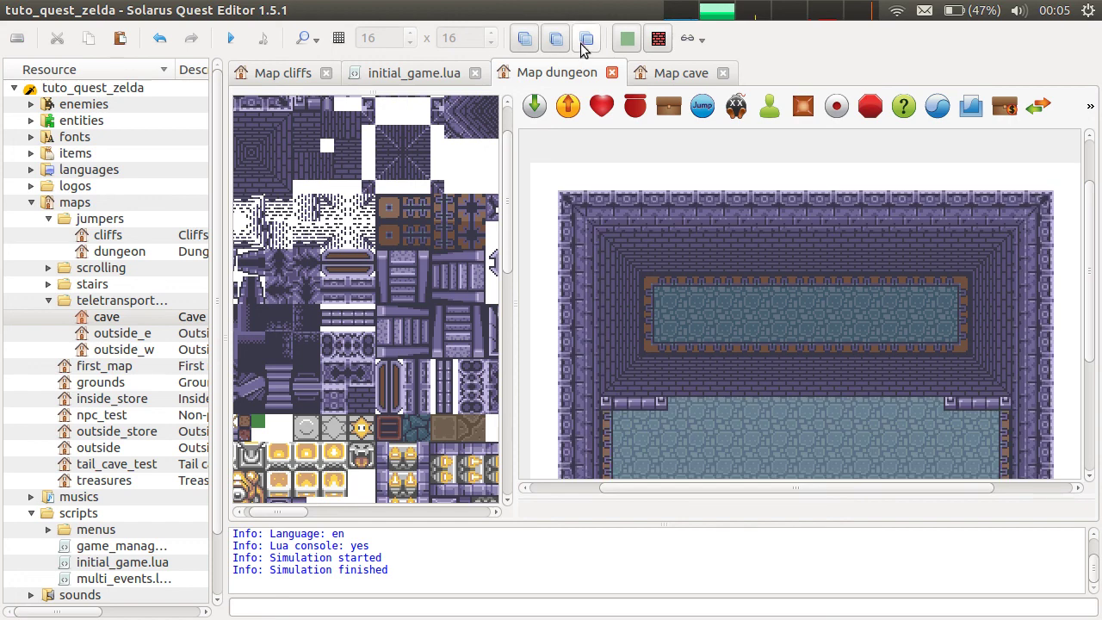
left_click(587, 38)
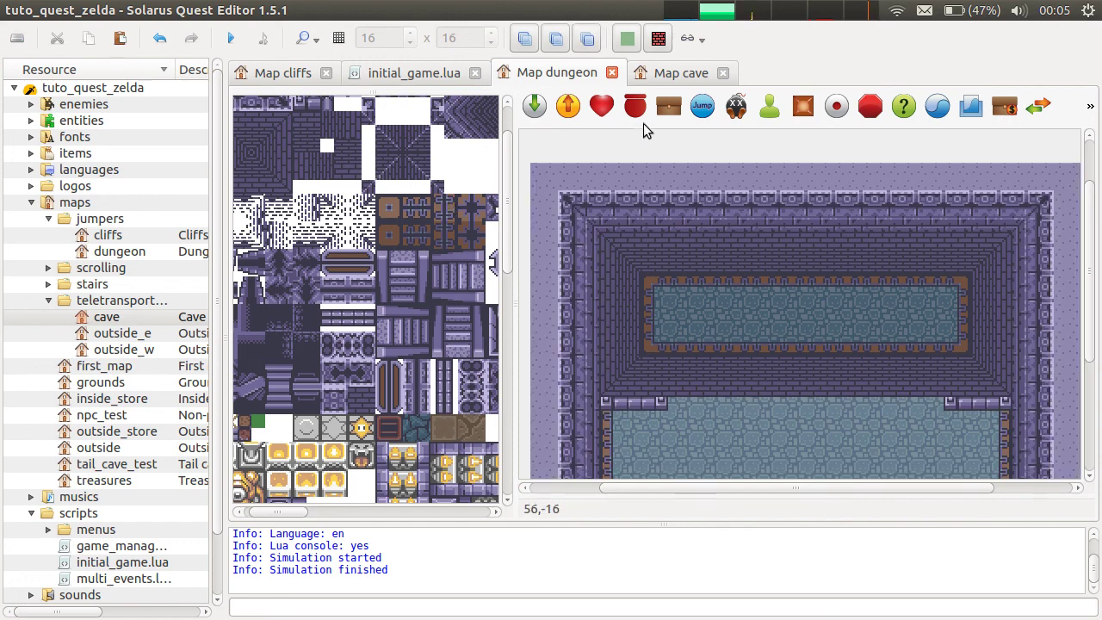
Step: Stretch a jumper just above the floor's upper edge between the two short ledges, and set its direction to Up
left_click(702, 105)
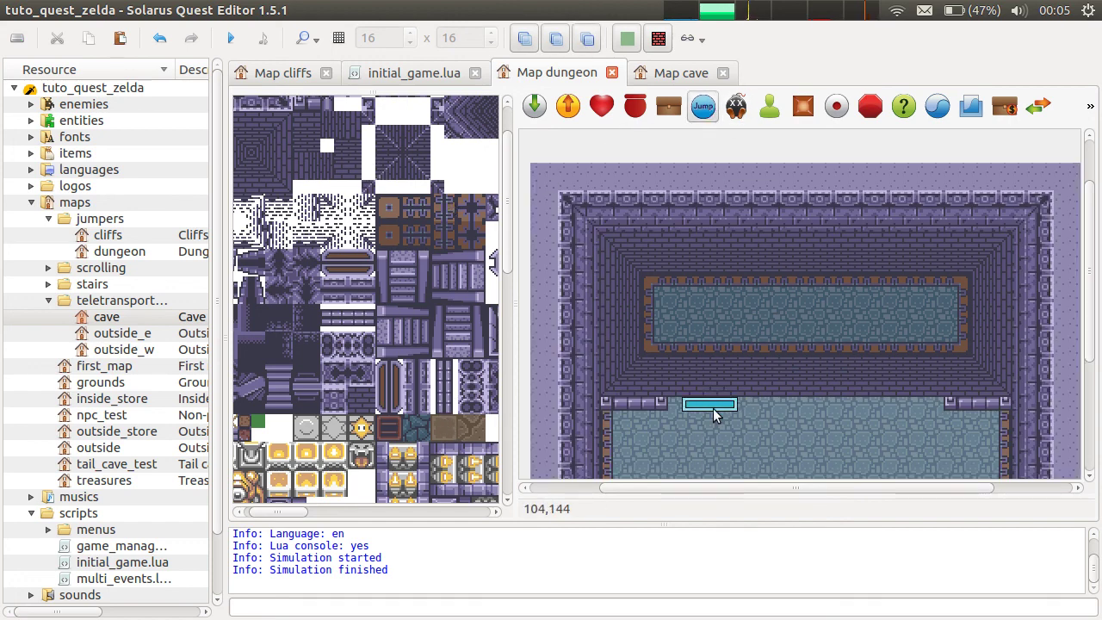
left_click_drag(704, 394, 928, 394)
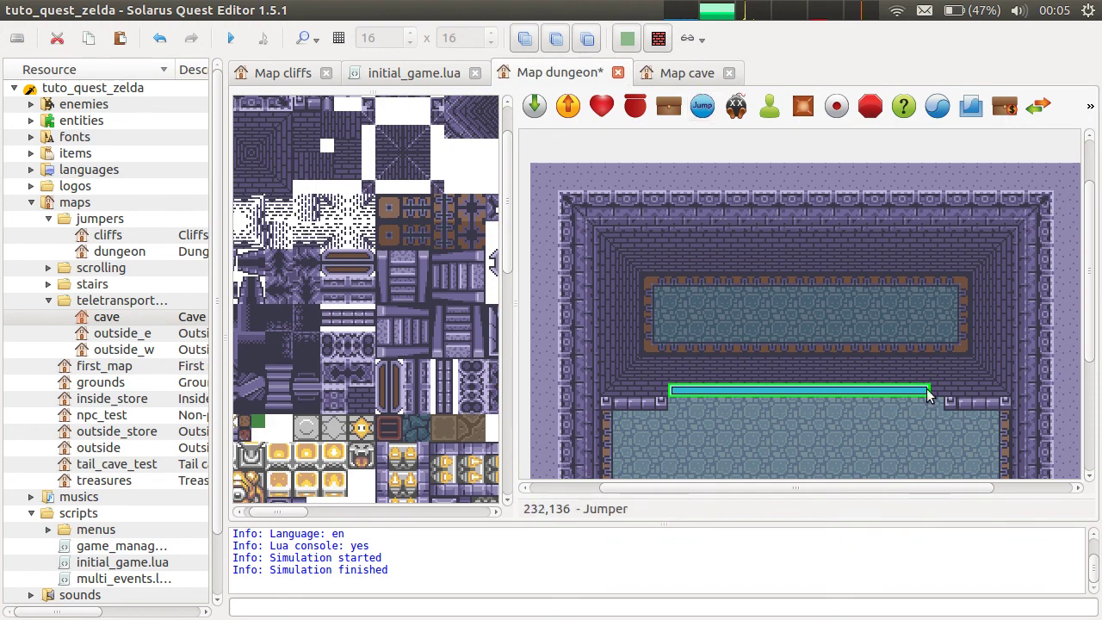
right_click(928, 394)
mouse_move(908, 145)
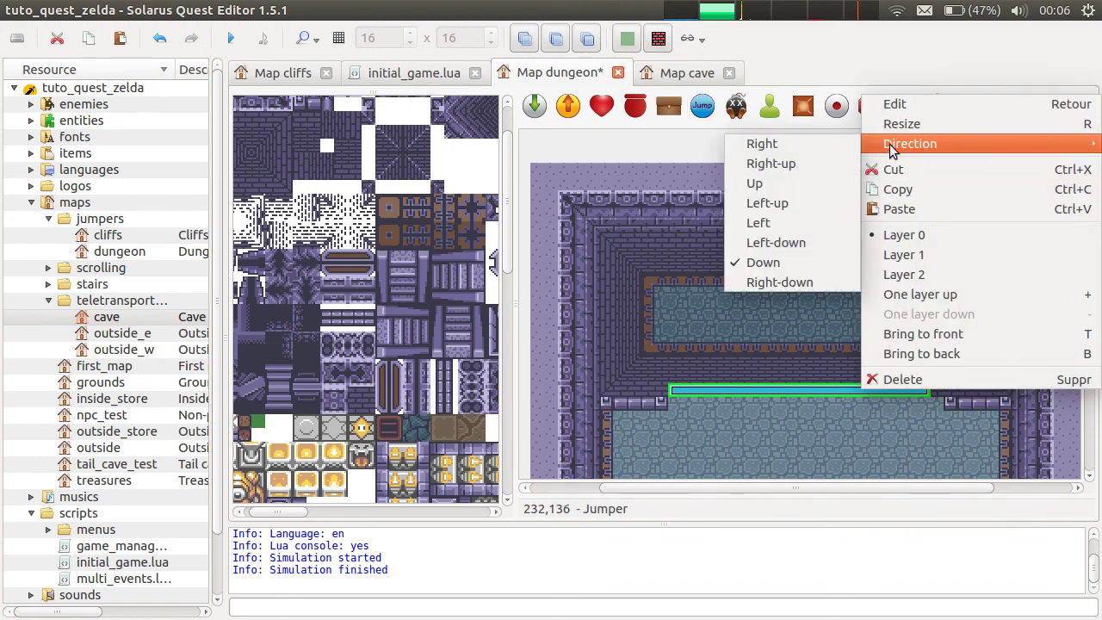
left_click(792, 183)
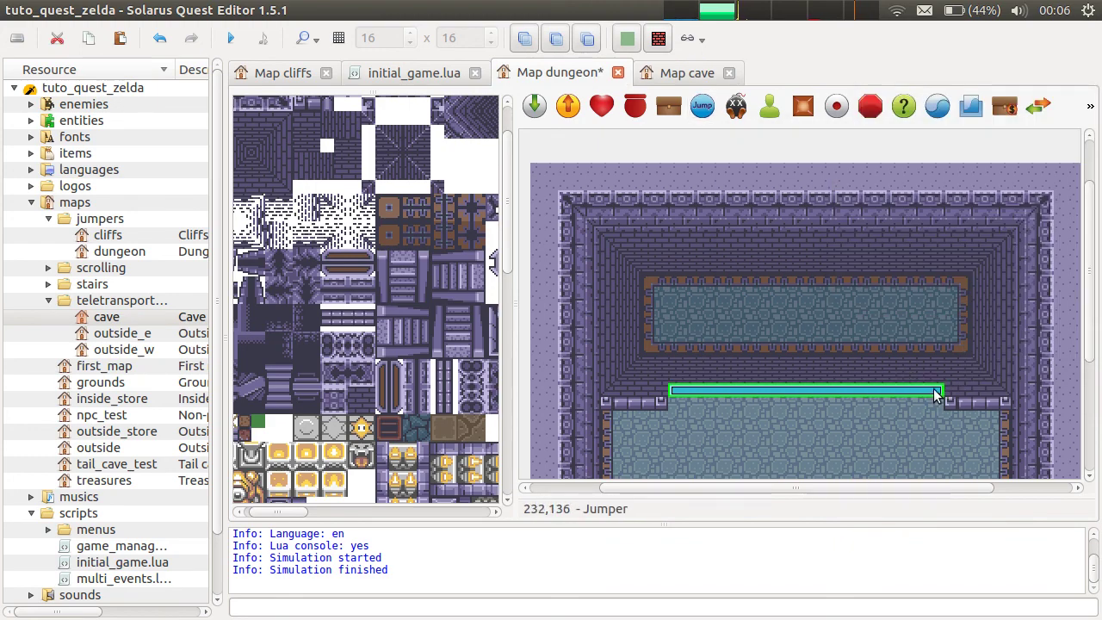
Step: Move the jumper on the floor's upper edge to layer 1 and save the Dungeon map
key("ctrl+s")
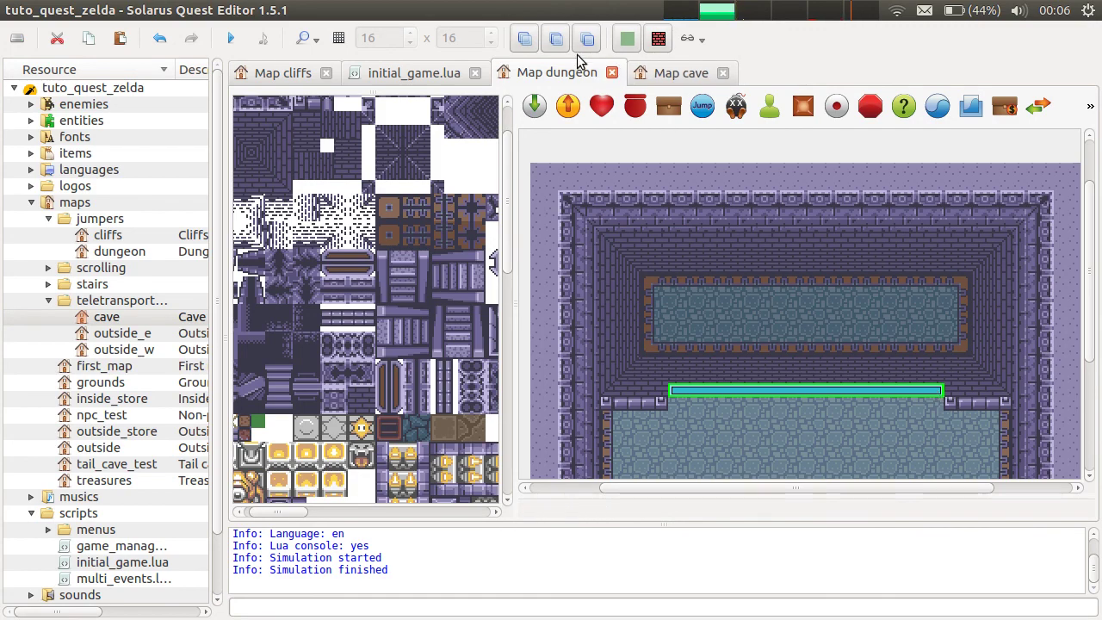
right_click(834, 395)
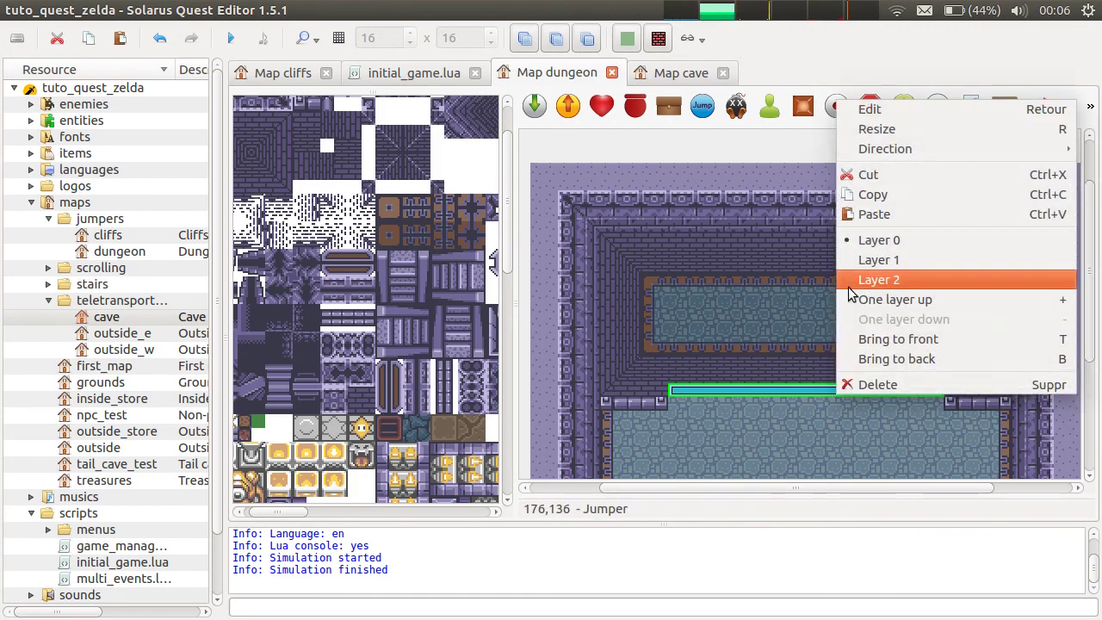
left_click(887, 260)
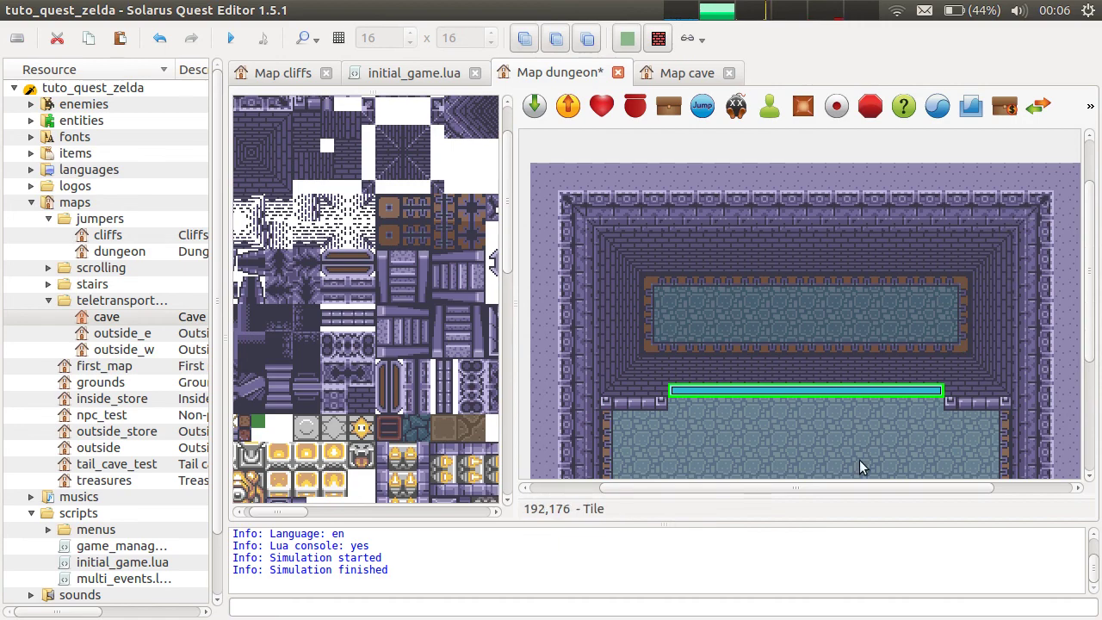
key("ctrl+s")
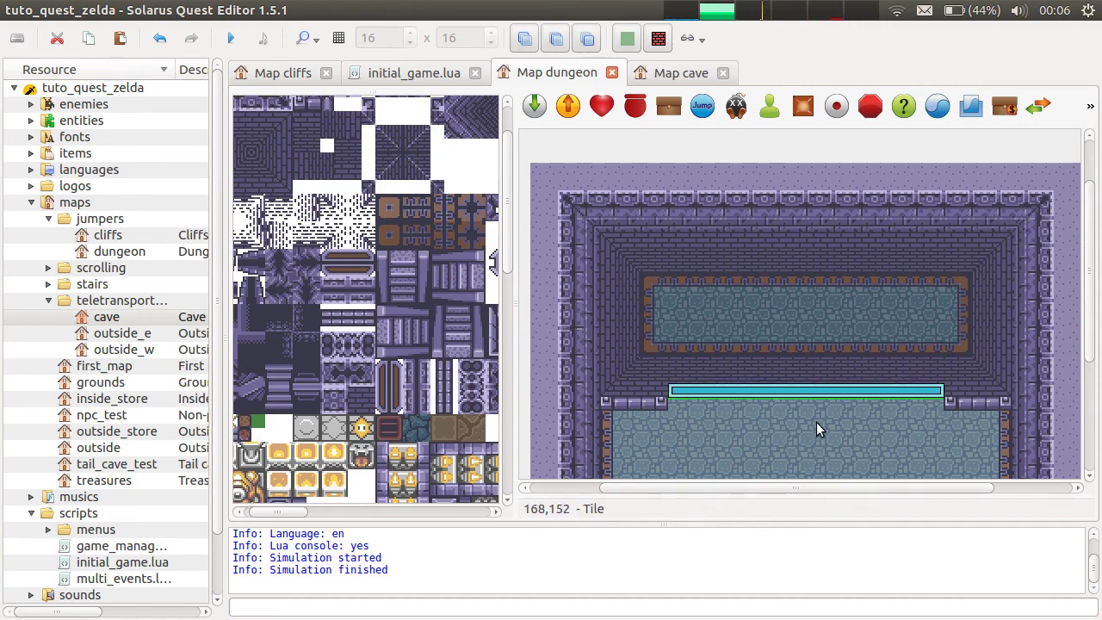
Step: Run the quest, walk the hero up from the entrance over the jumper into the sunken area, and close the game
scroll(819, 356, "down", 3)
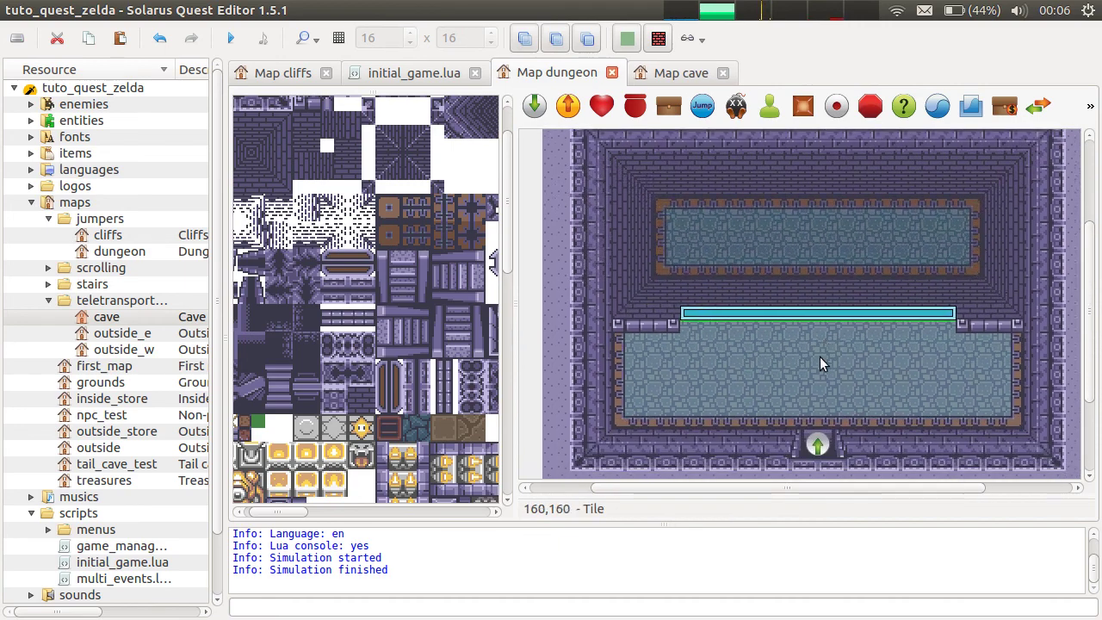
left_click(841, 313)
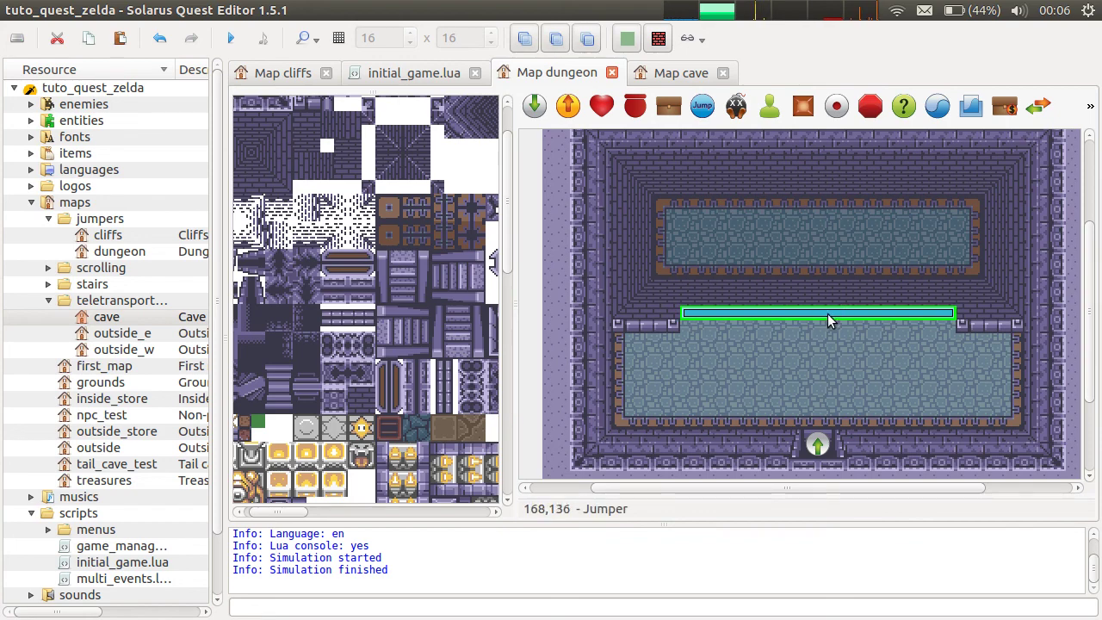
left_click(818, 337)
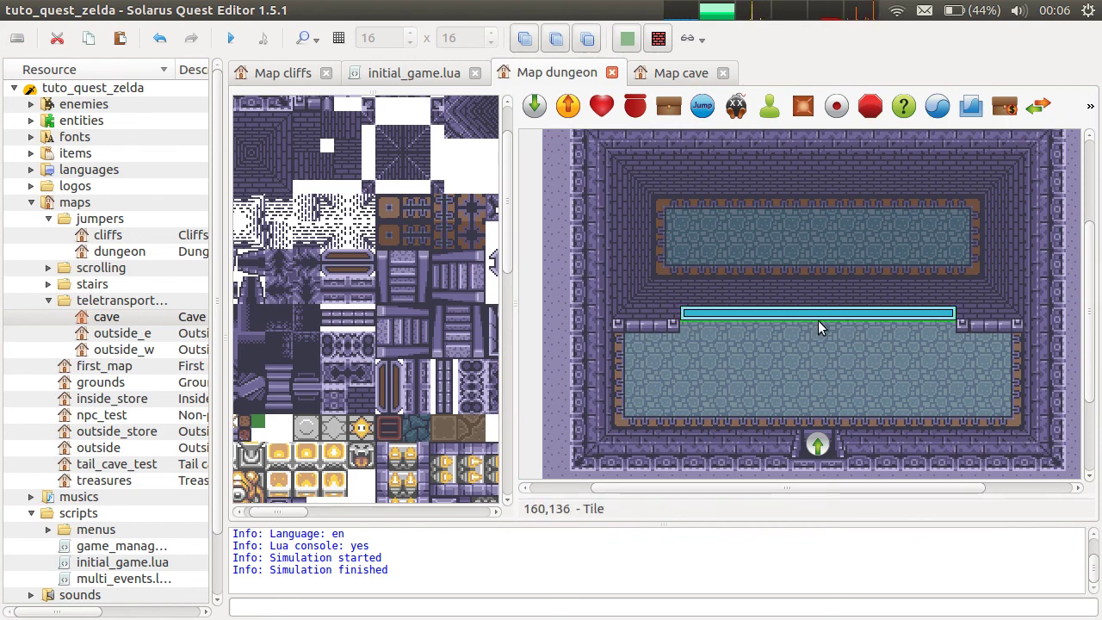
left_click(231, 38)
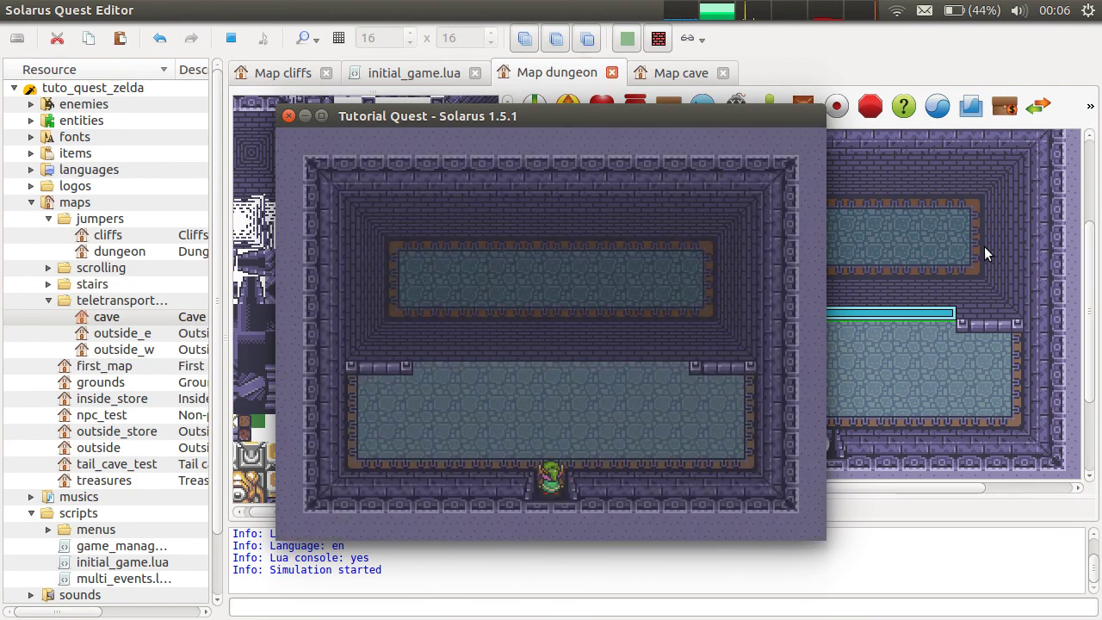
key("Up")
key("Left")
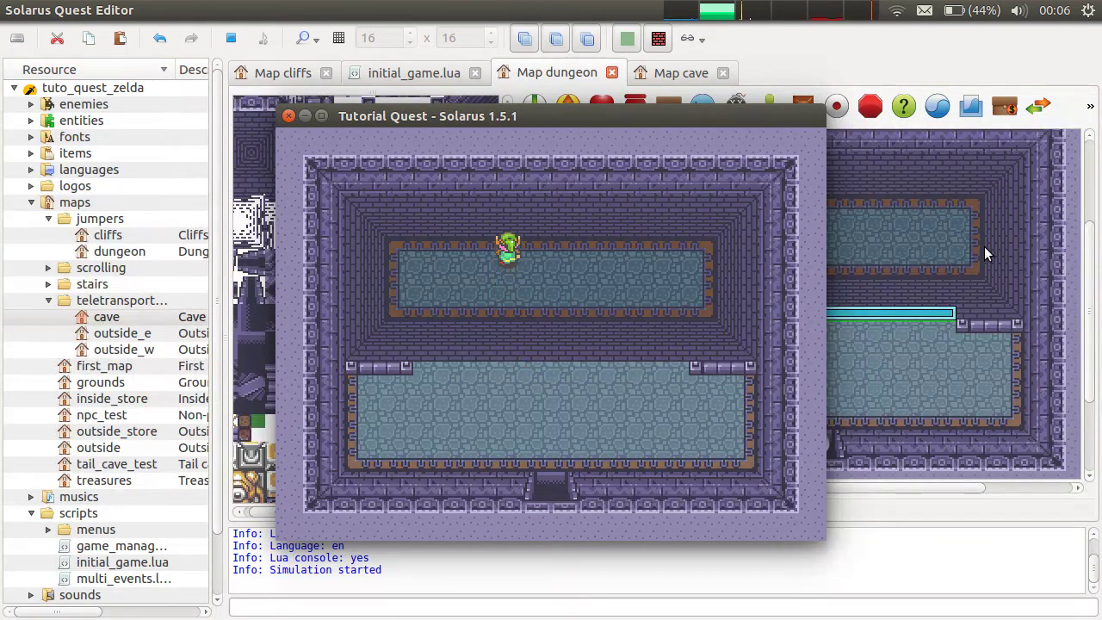
left_click(288, 114)
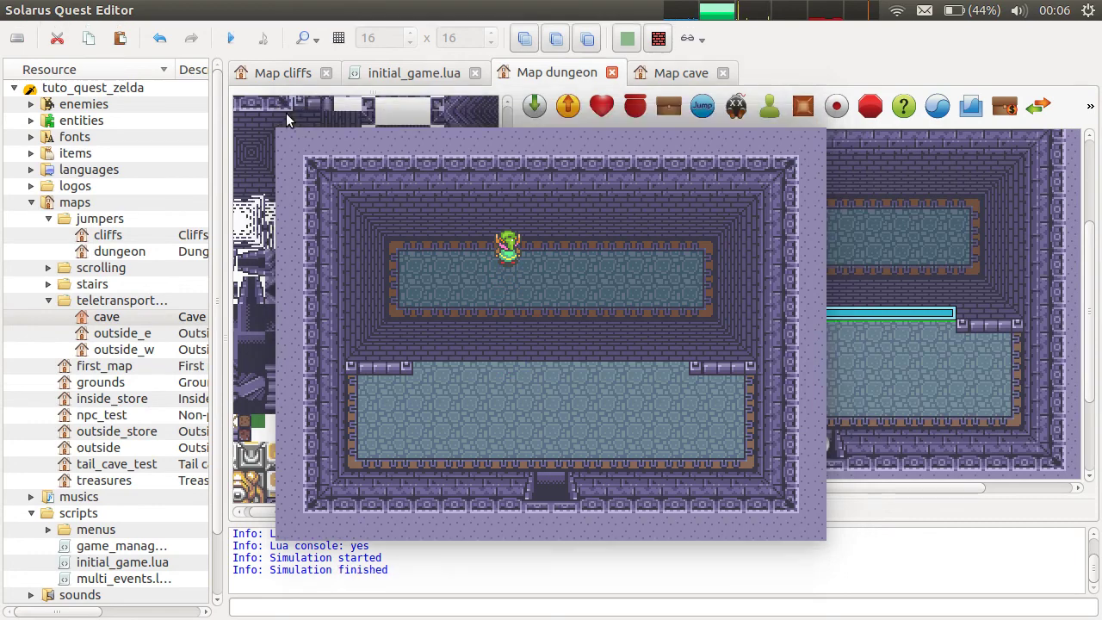
Step: Inspect the jump length in the jumper's entity properties without changing it
double_click(758, 316)
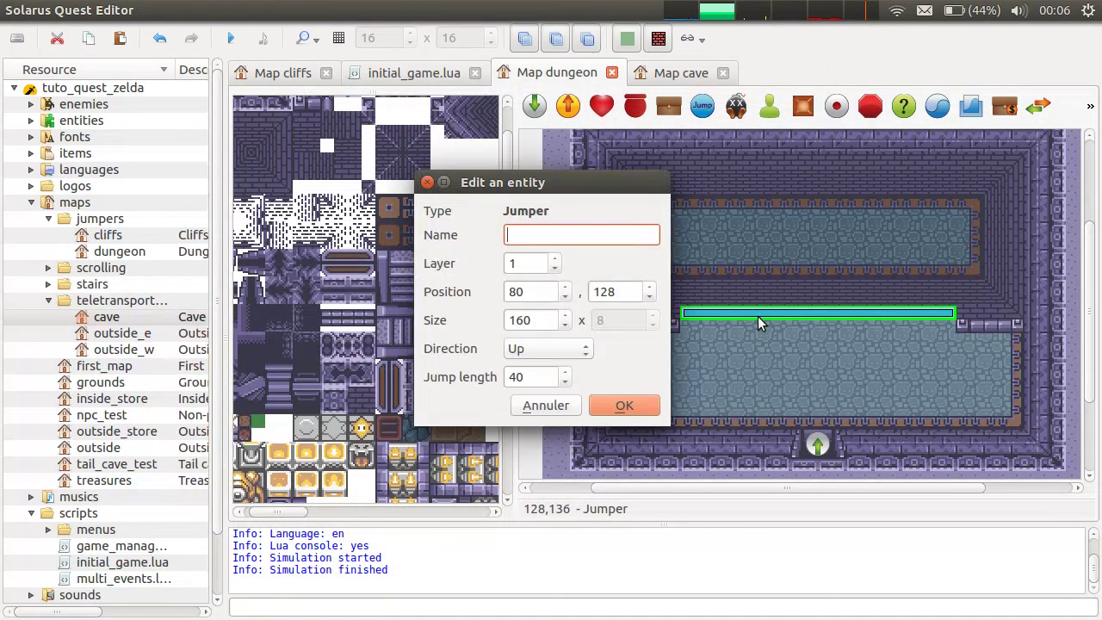
double_click(530, 377)
left_click(521, 377)
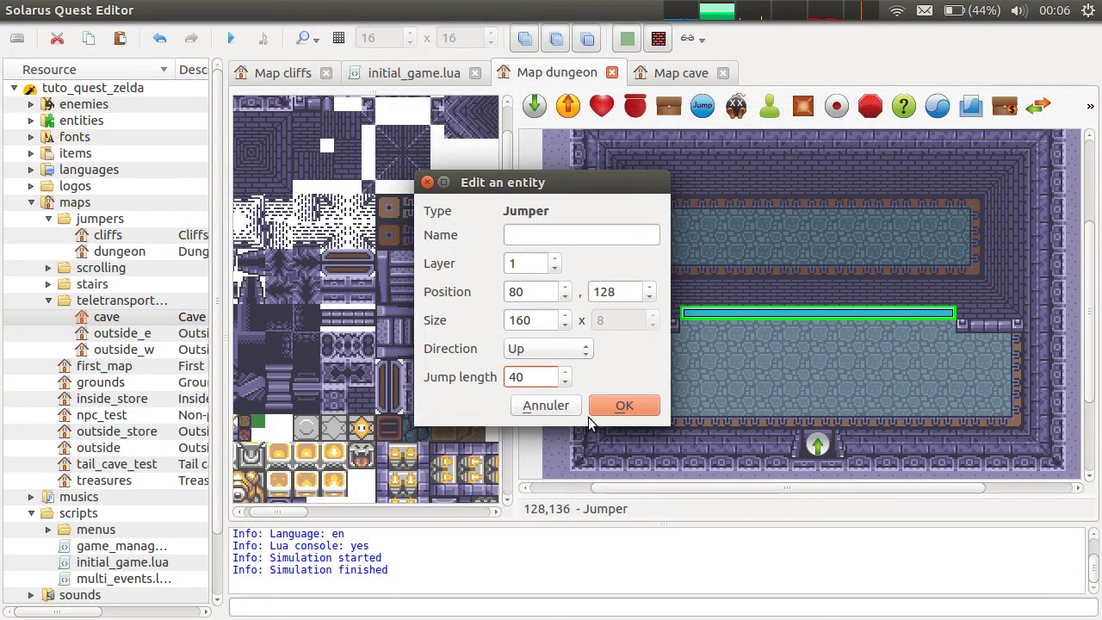
left_click_drag(534, 379, 512, 390)
left_click(571, 403)
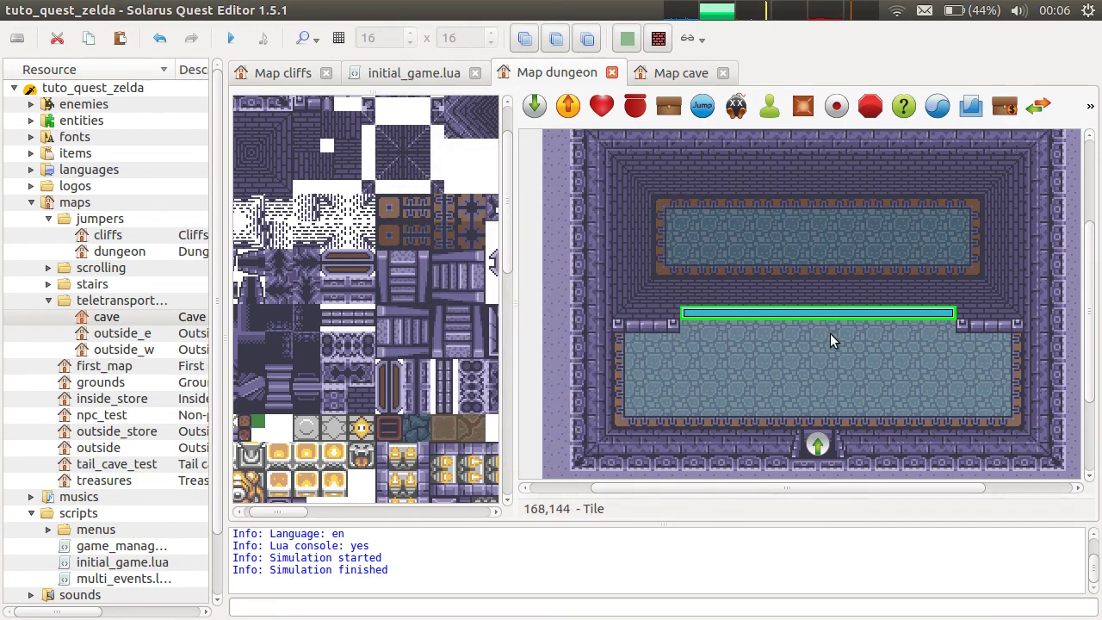
middle_click_drag(846, 411, 780, 352)
middle_click_drag(796, 301, 883, 307)
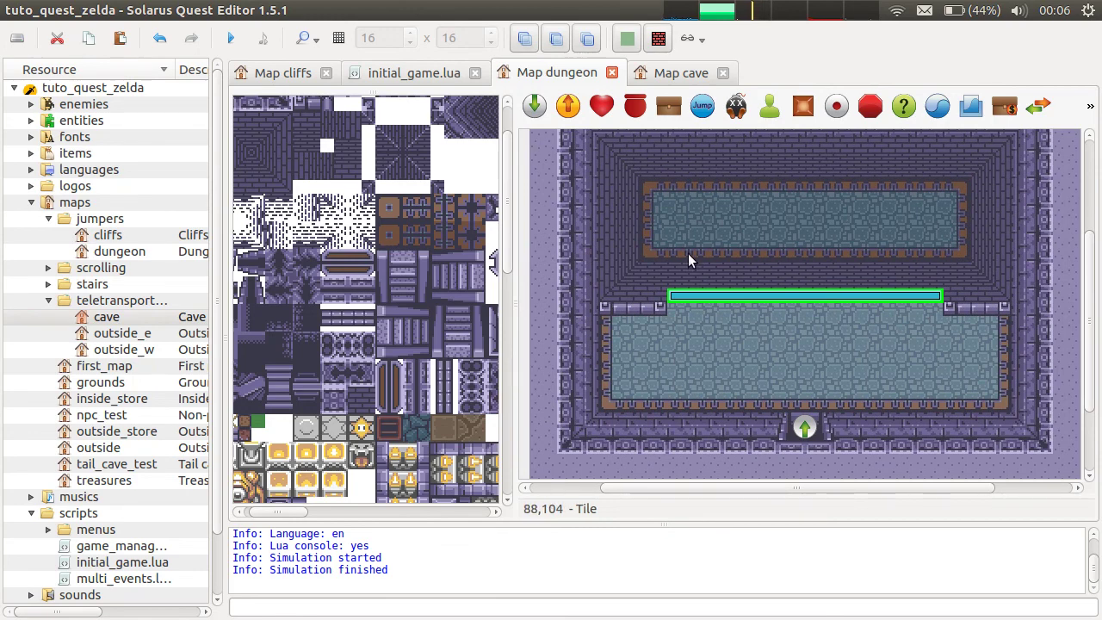
scroll(457, 305, "up", 2)
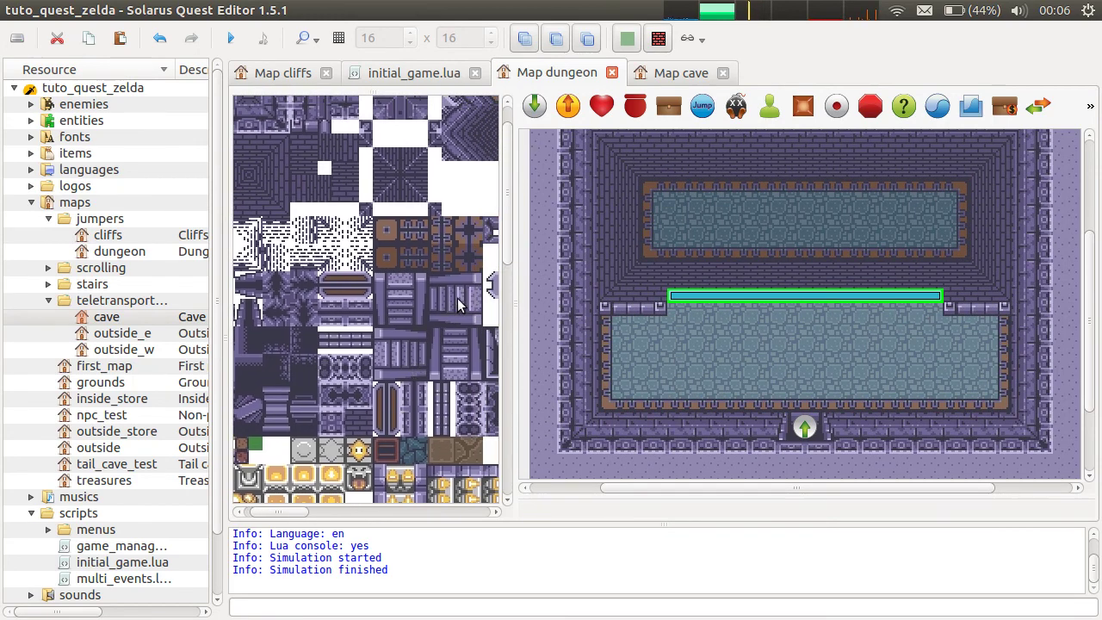
middle_click_drag(457, 305, 372, 263)
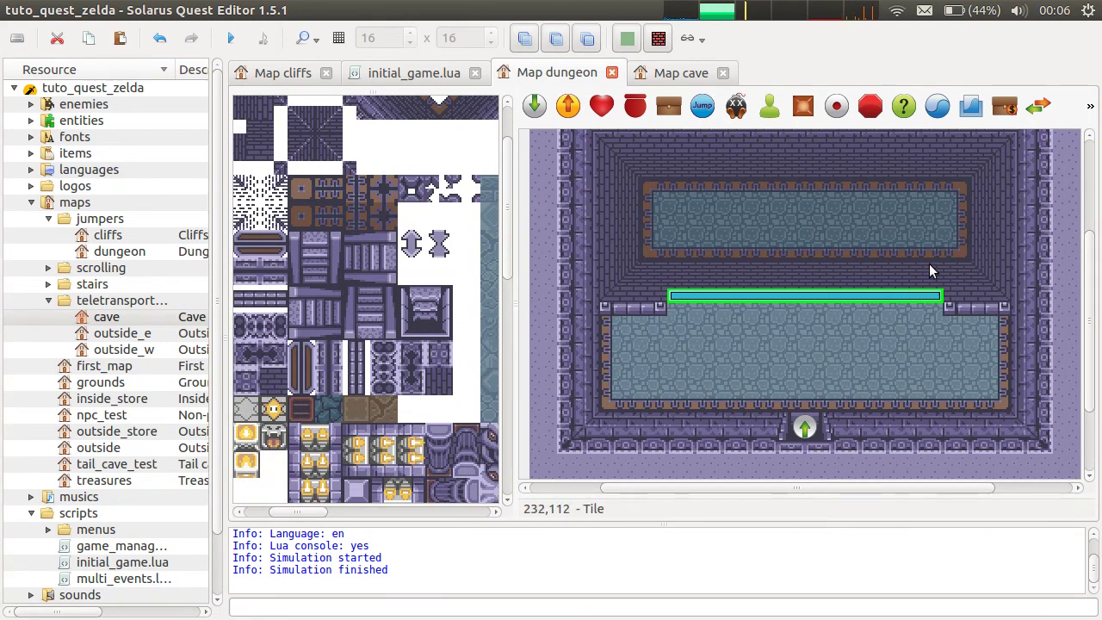
scroll(1011, 353, "up", 1)
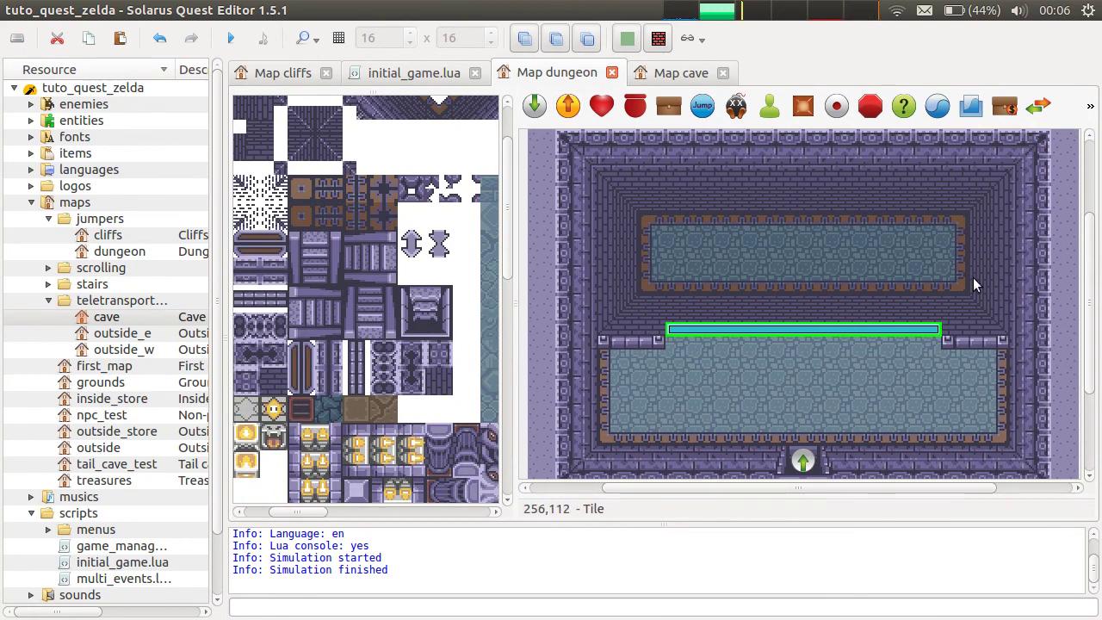